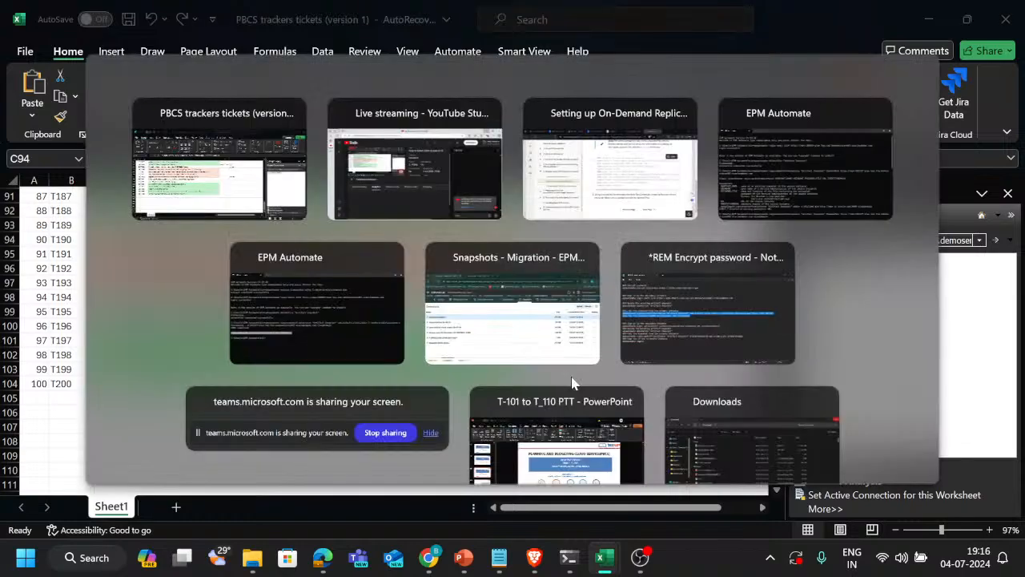
key("alt+shift+Tab")
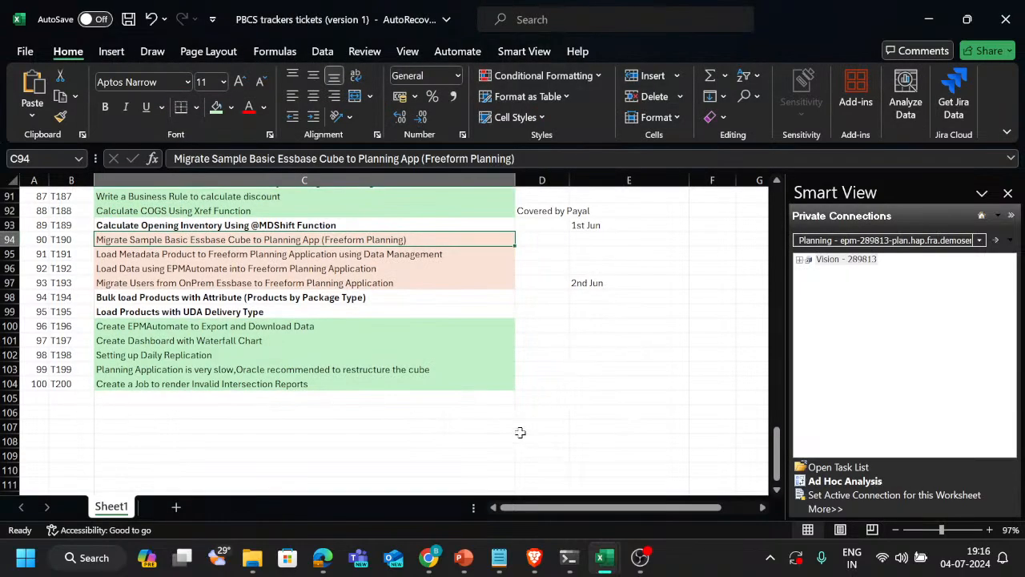
key("alt+Tab")
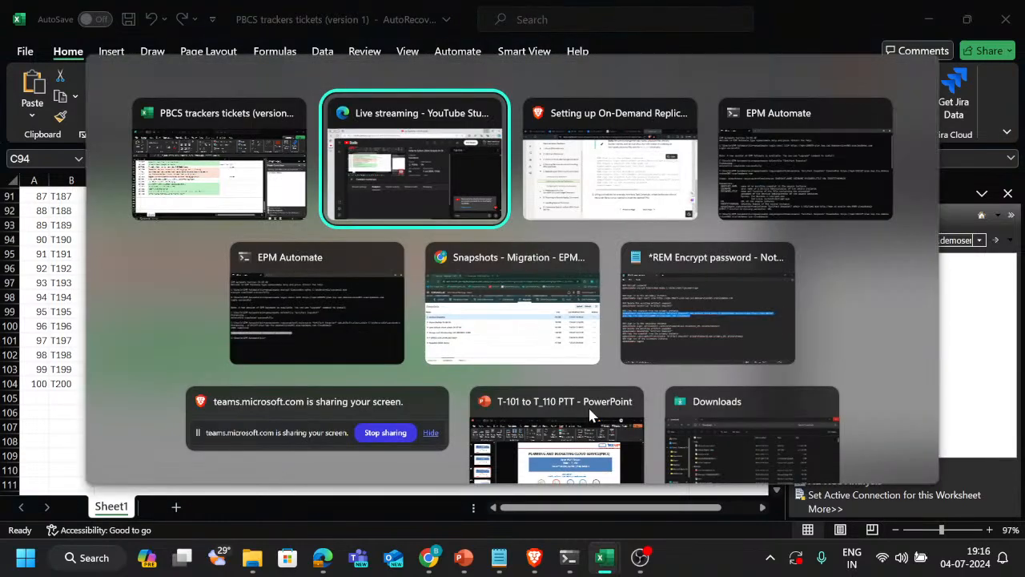
key("Escape")
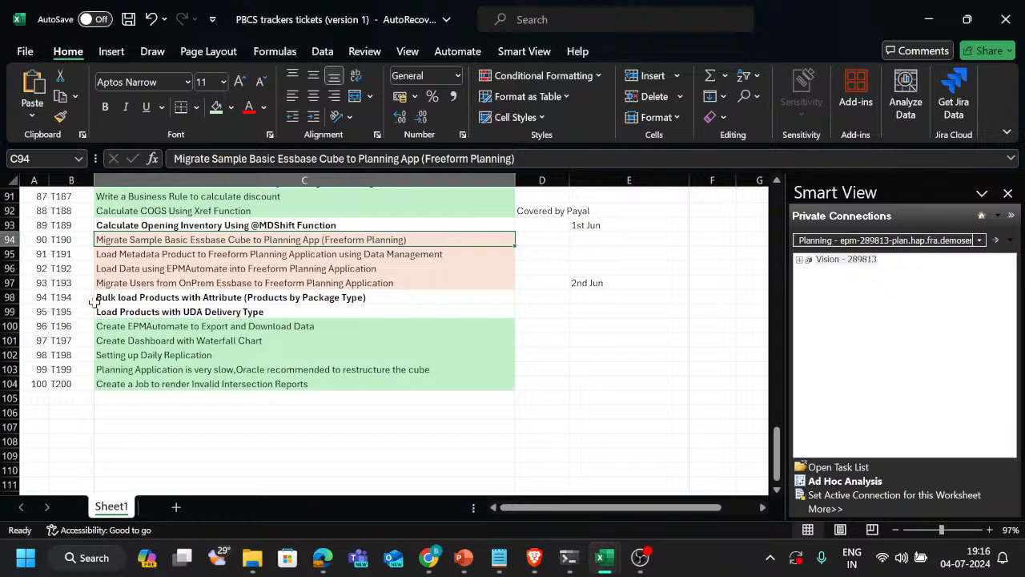
Review tickets T194 and T195 on bulk loading products with attributes and loading products with UDA
left_click(136, 297)
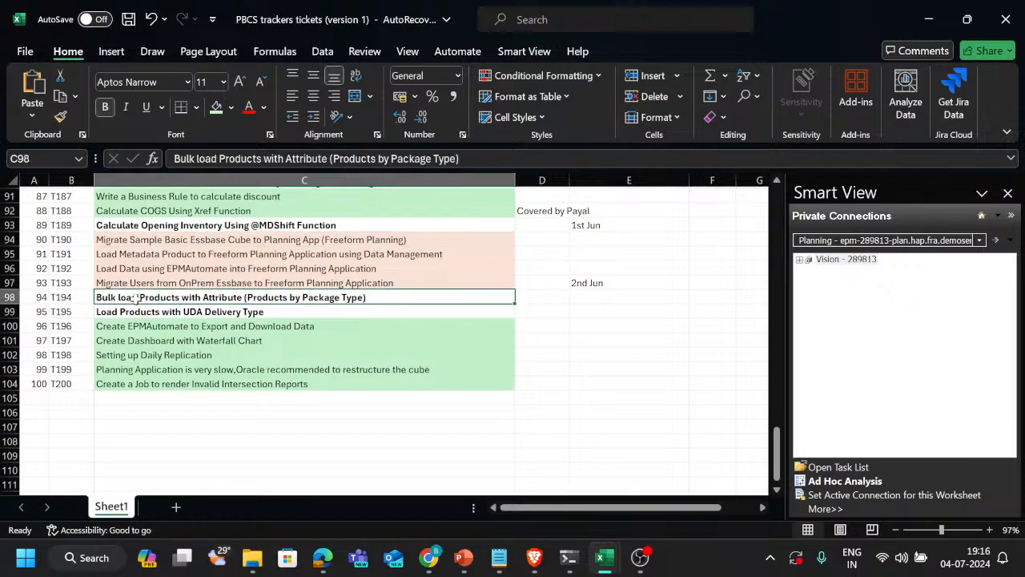
left_click(247, 309)
scroll(523, 407, "down", 1)
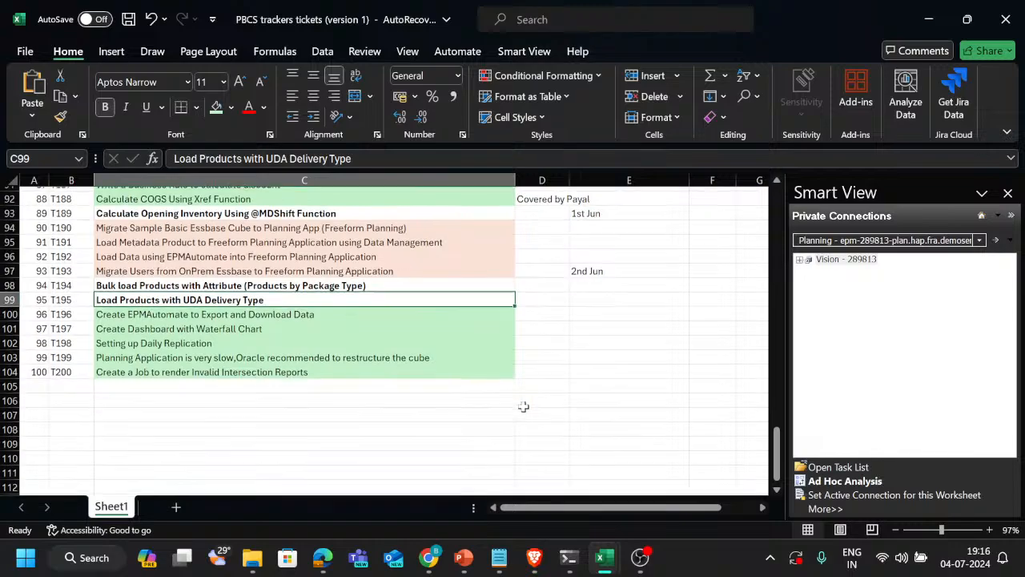
scroll(523, 407, "up", 1)
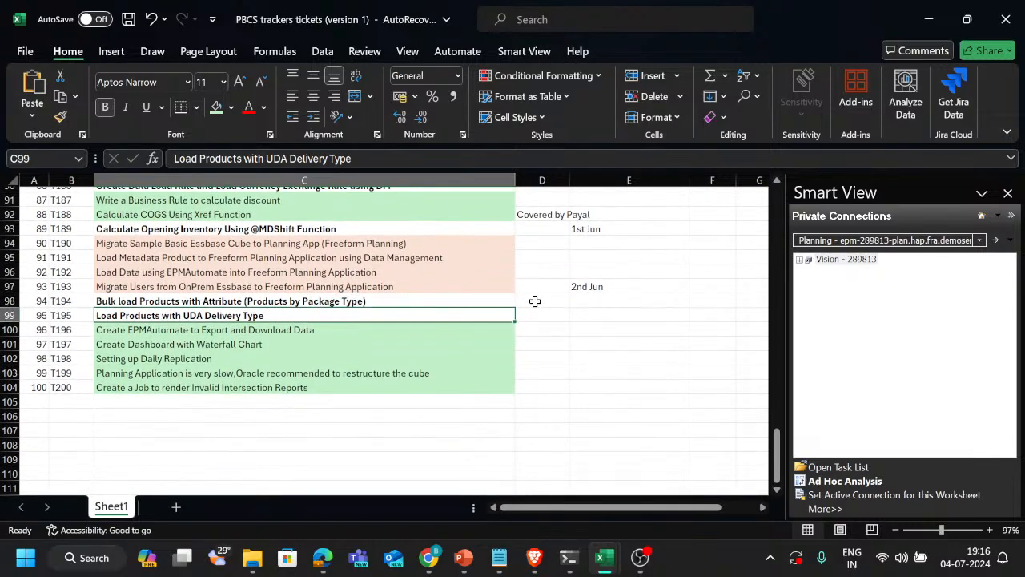
scroll(366, 336, "up", 1)
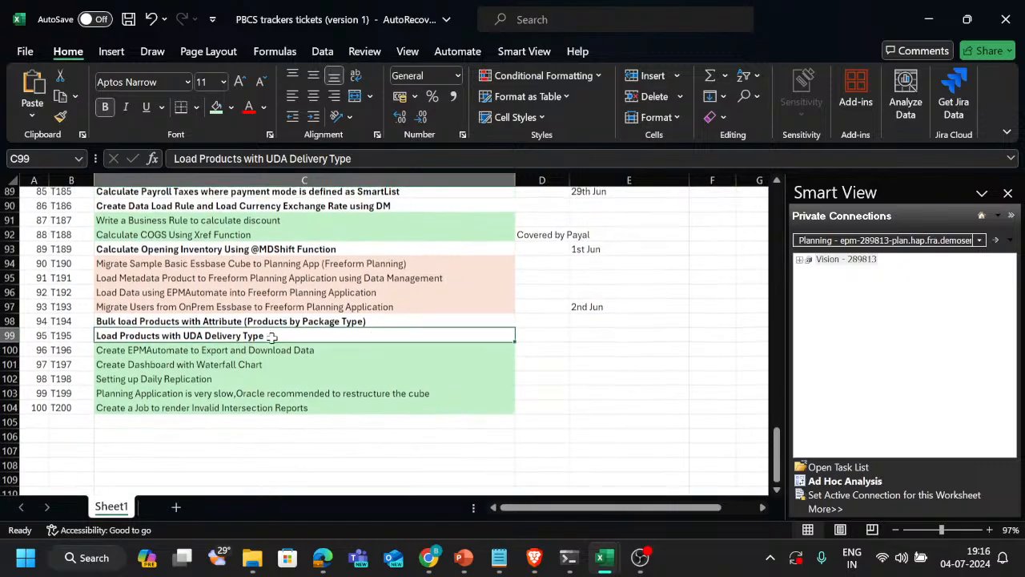
left_click(71, 320)
left_click(150, 321)
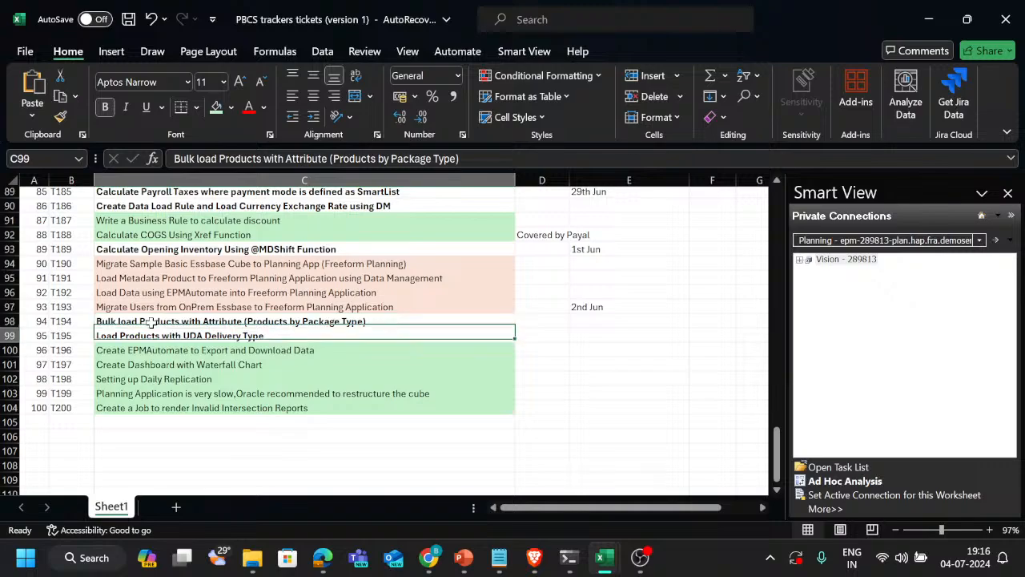
key("Down")
key("Up")
key("Left")
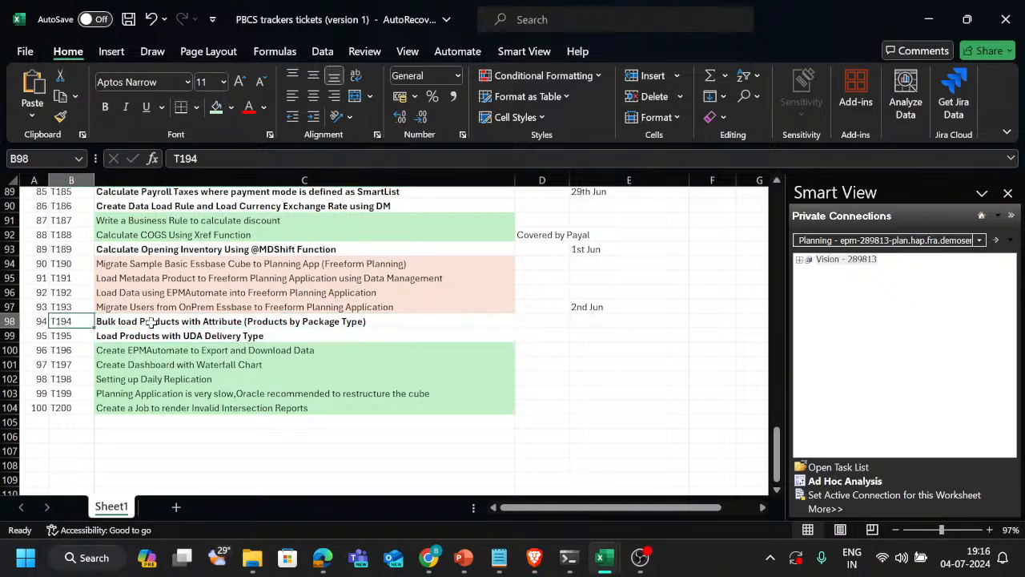
key("Right")
Search the ticket list for "mark" and select the Create Report Revenue by Market Size ticket
scroll(183, 350, "up", 3)
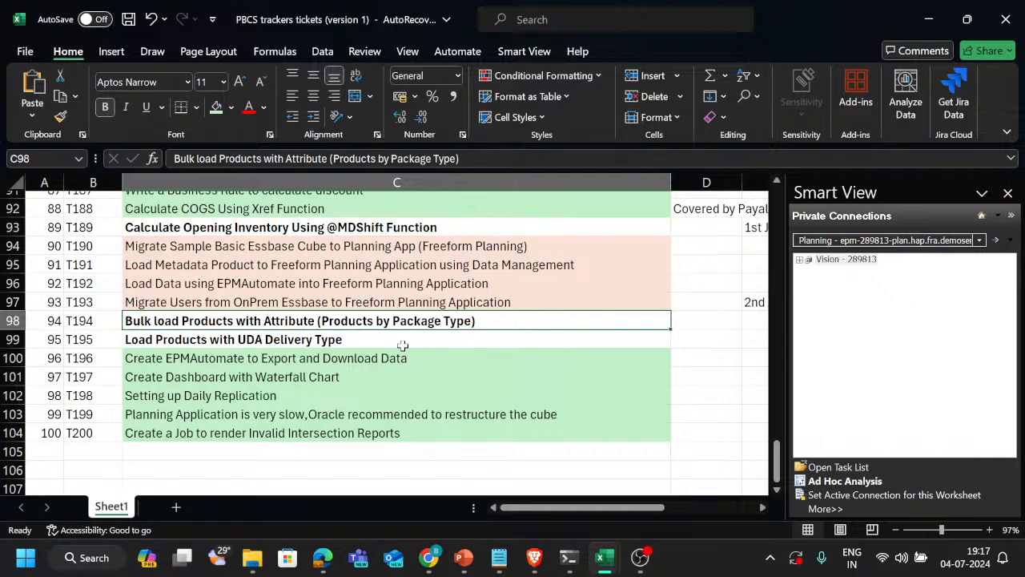
scroll(402, 346, "up", 7)
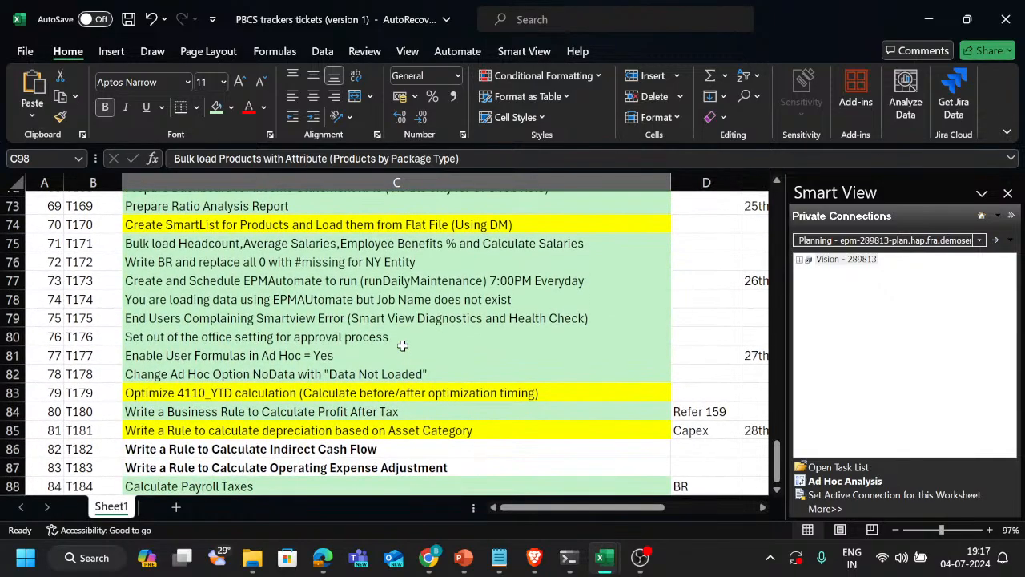
scroll(402, 345, "up", 4)
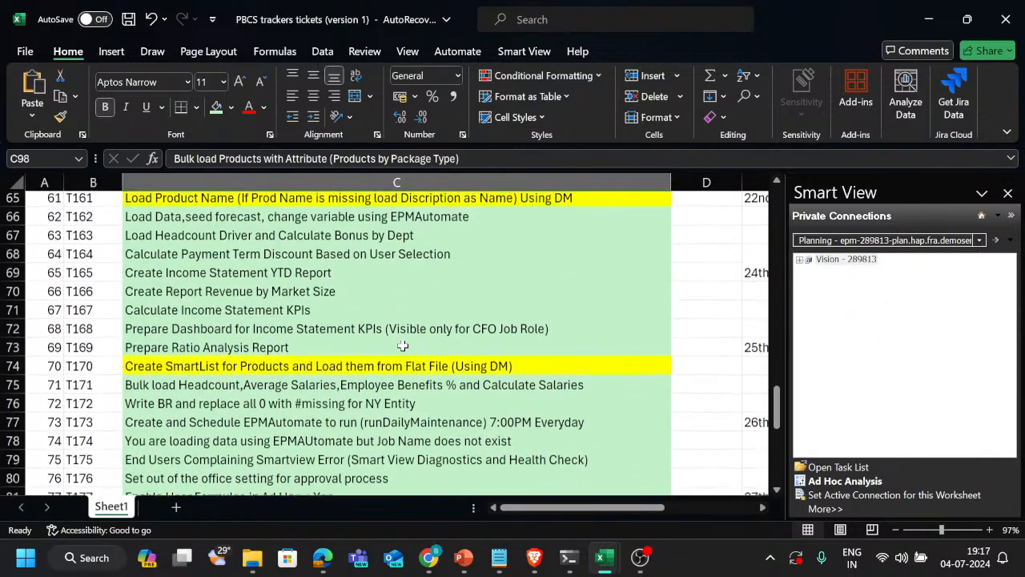
scroll(402, 345, "down", 8)
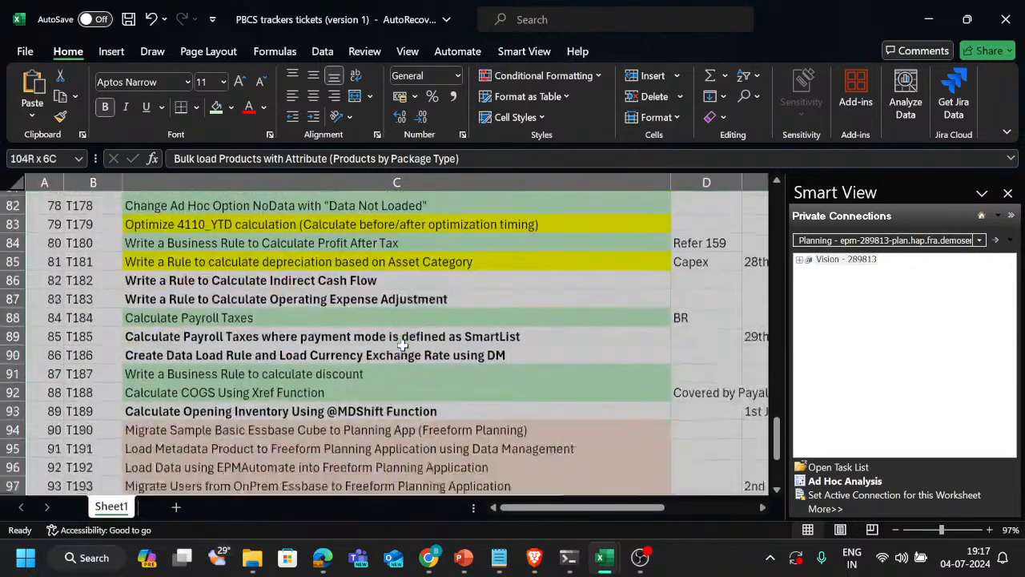
key("ctrl+f")
type("mark")
key("Return")
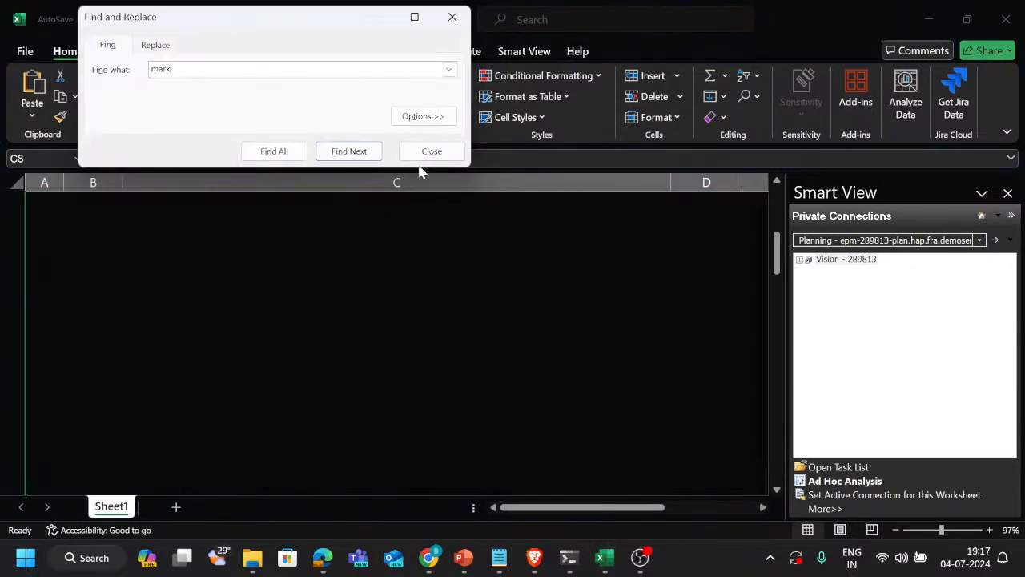
key("Return")
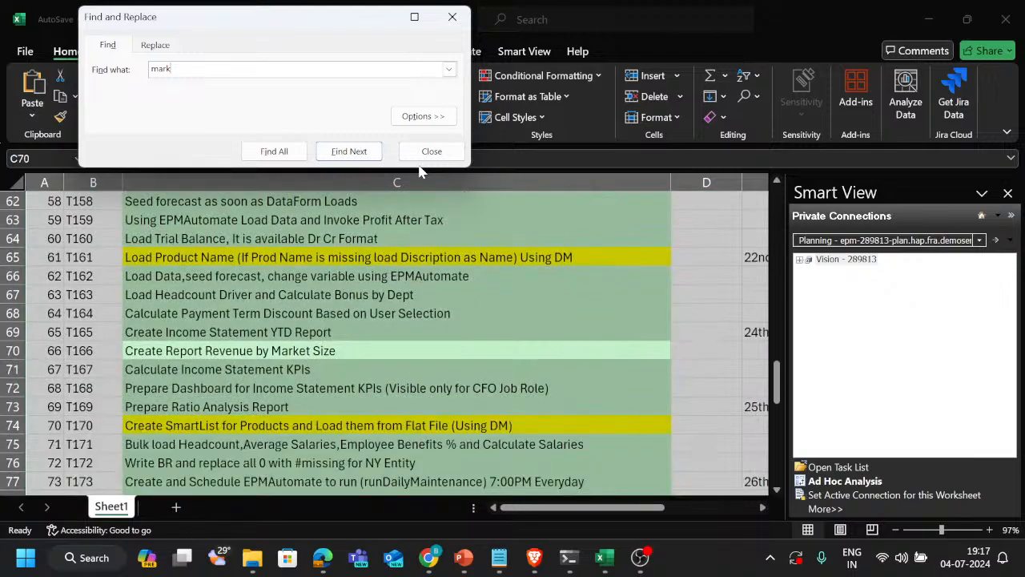
key("Escape")
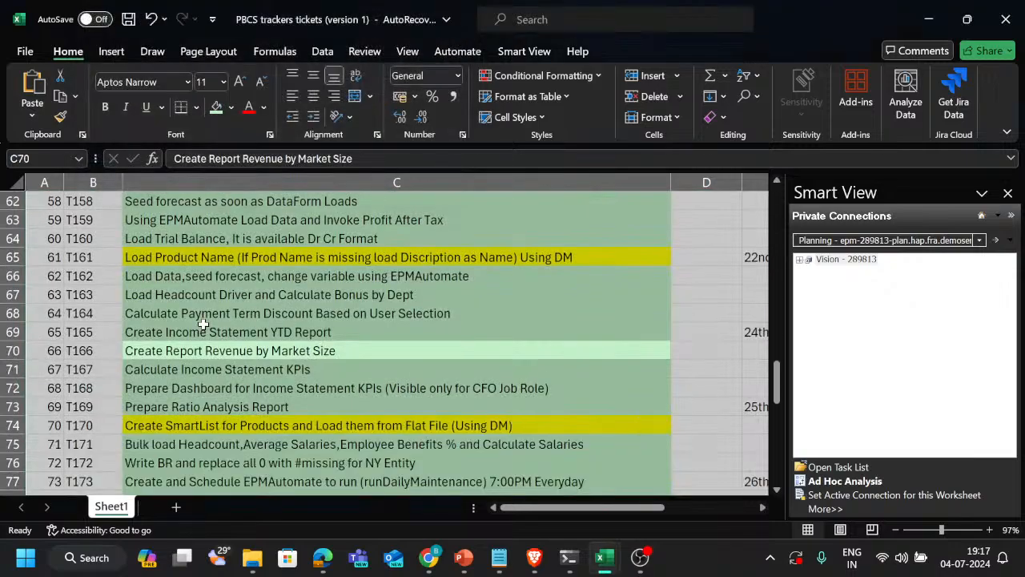
left_click(210, 327)
left_click(251, 351)
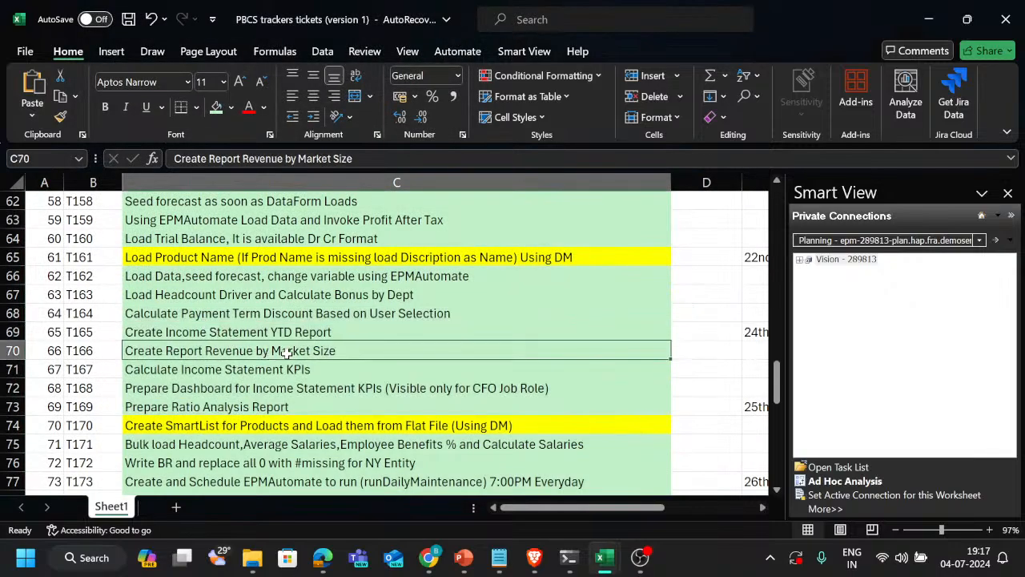
Return to ticket T194 and select its description, Bulk load Products with Attribute (Products by Package Type)
scroll(306, 377, "down", 17)
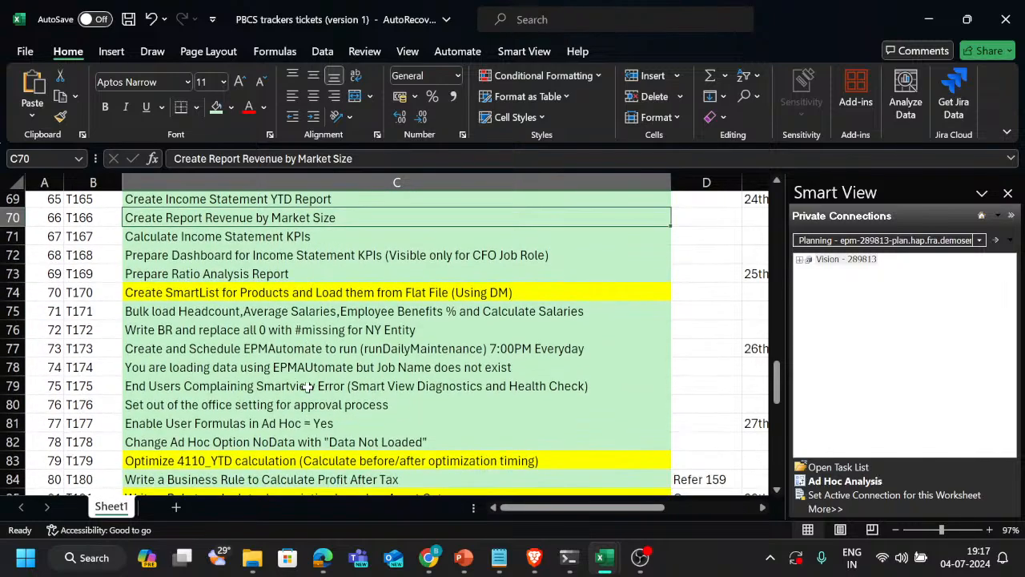
scroll(308, 387, "up", 7)
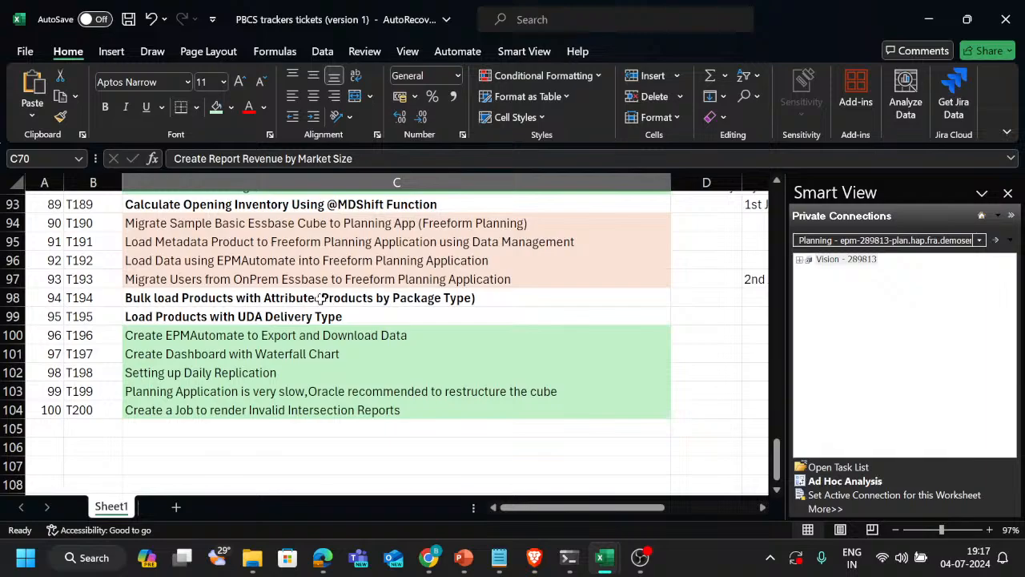
left_click(290, 303)
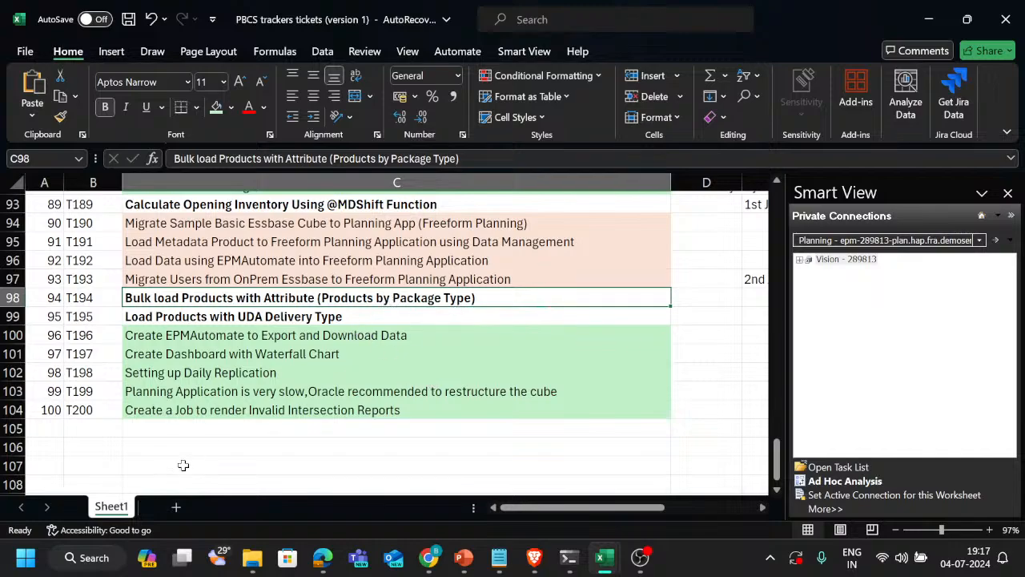
Add a new worksheet and enter the product names P1, P2 and P3 in cells D6 to D8
left_click(177, 507)
left_click(209, 265)
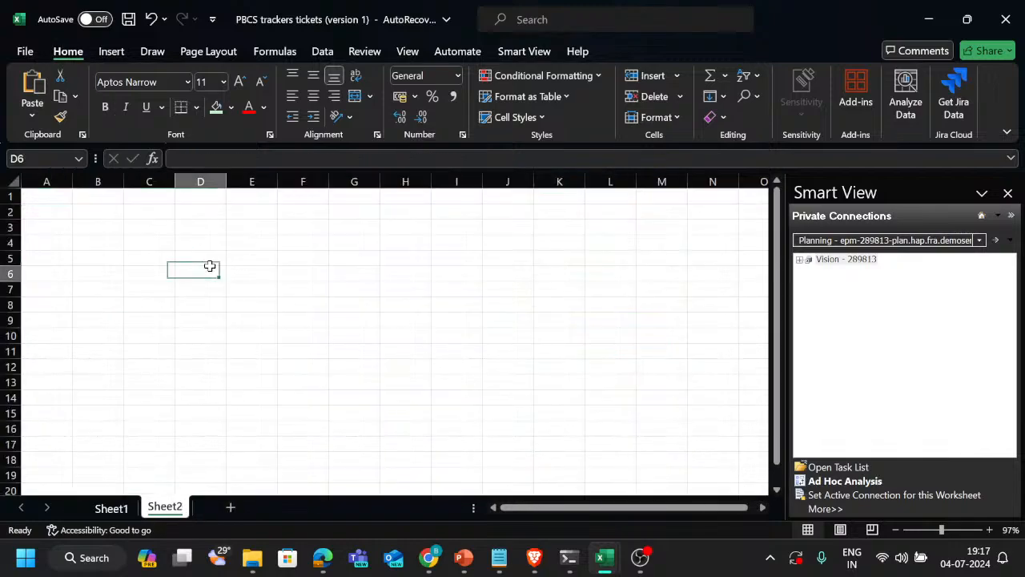
type("P1")
key("Return")
type("P2")
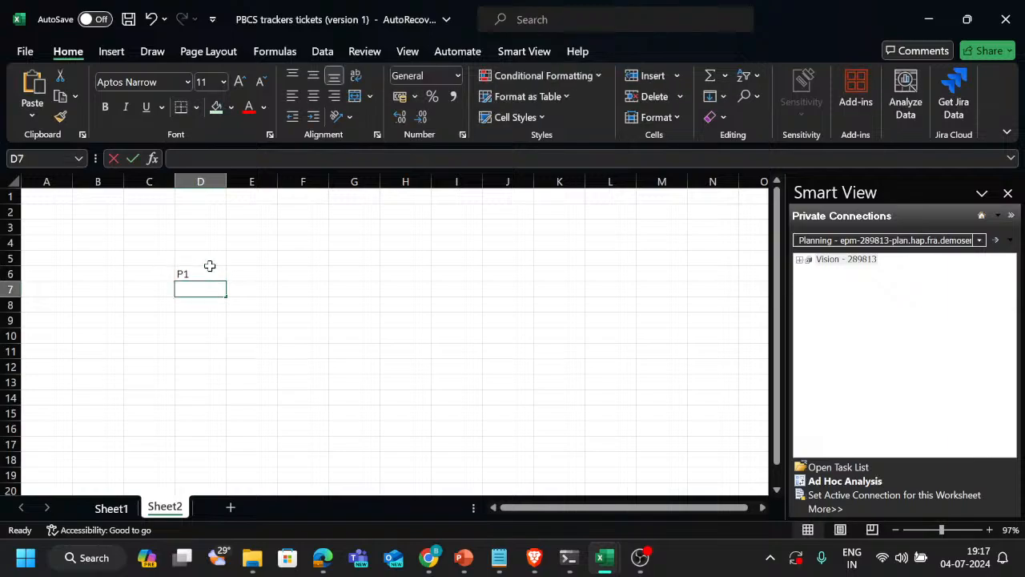
key("Return")
type("P3")
key("Right")
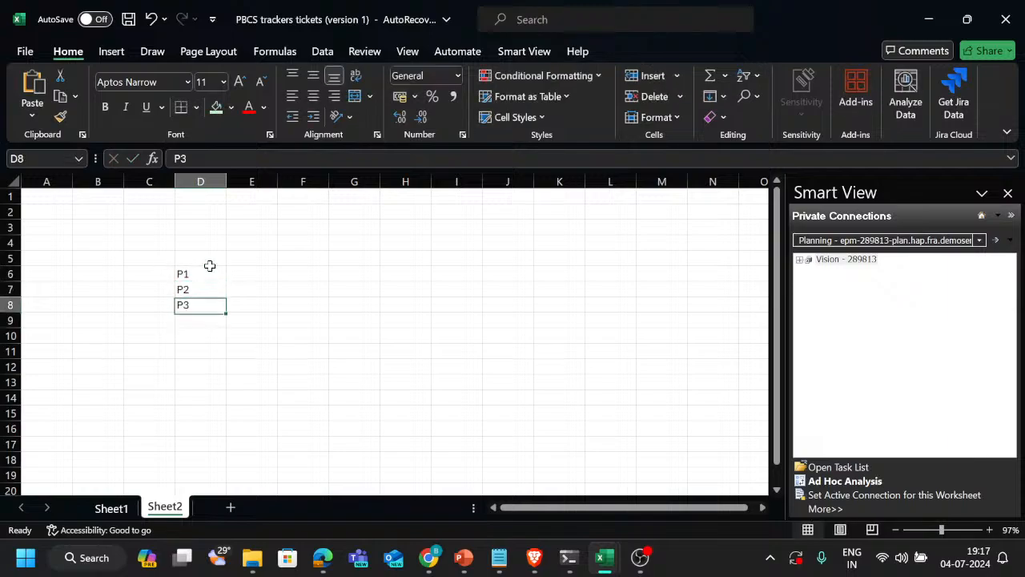
Enter the package types Bottle, Can and Tetra beside the products in cells E6 to E8
key("Up")
key("Up")
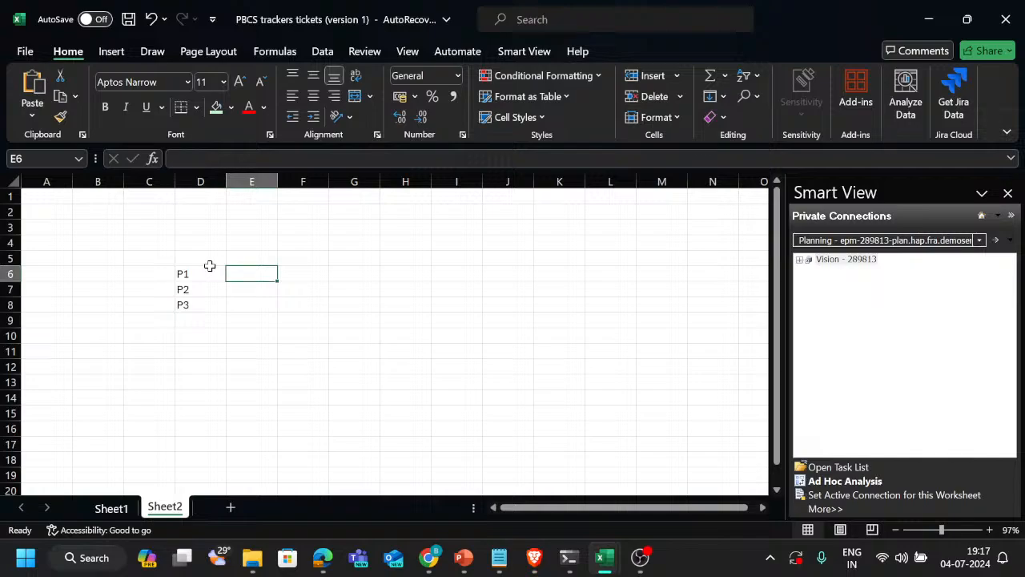
type("Bott")
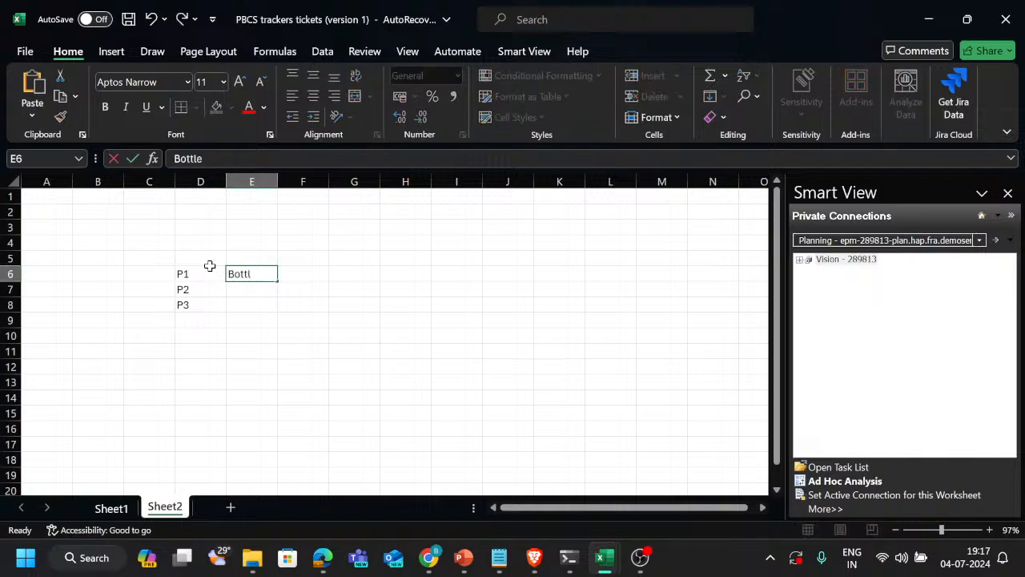
type("le")
key("Return")
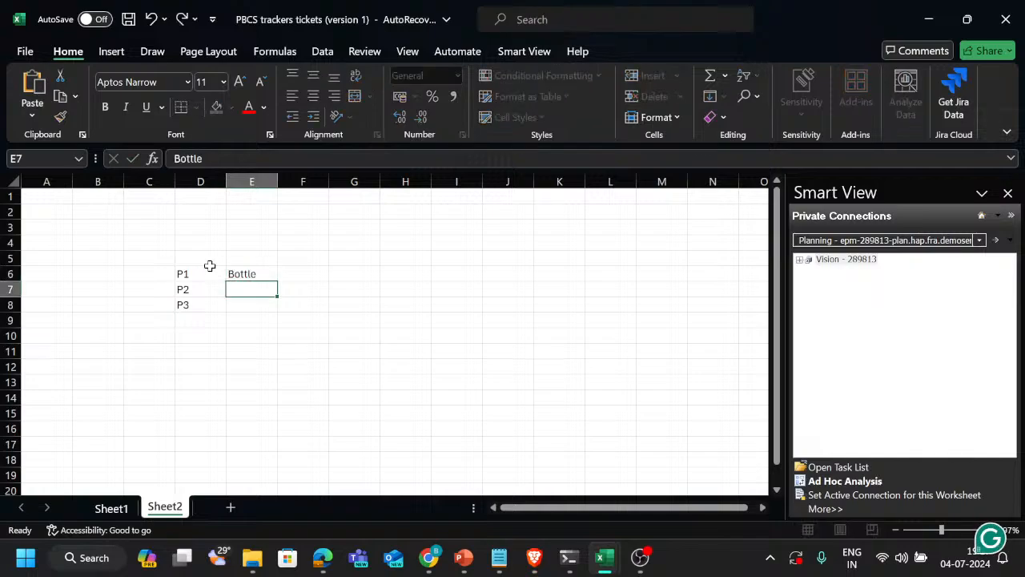
type("Can")
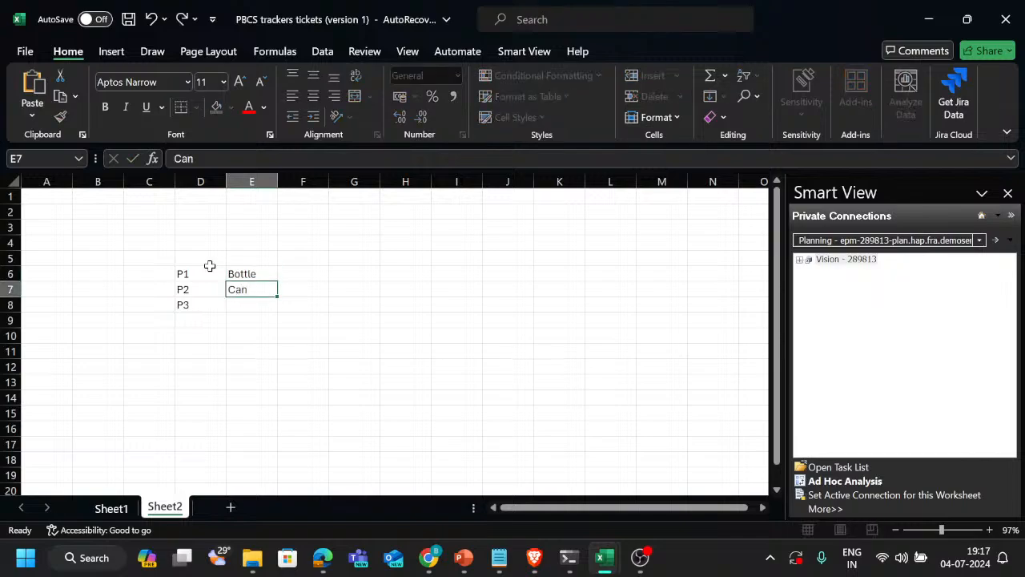
key("Return")
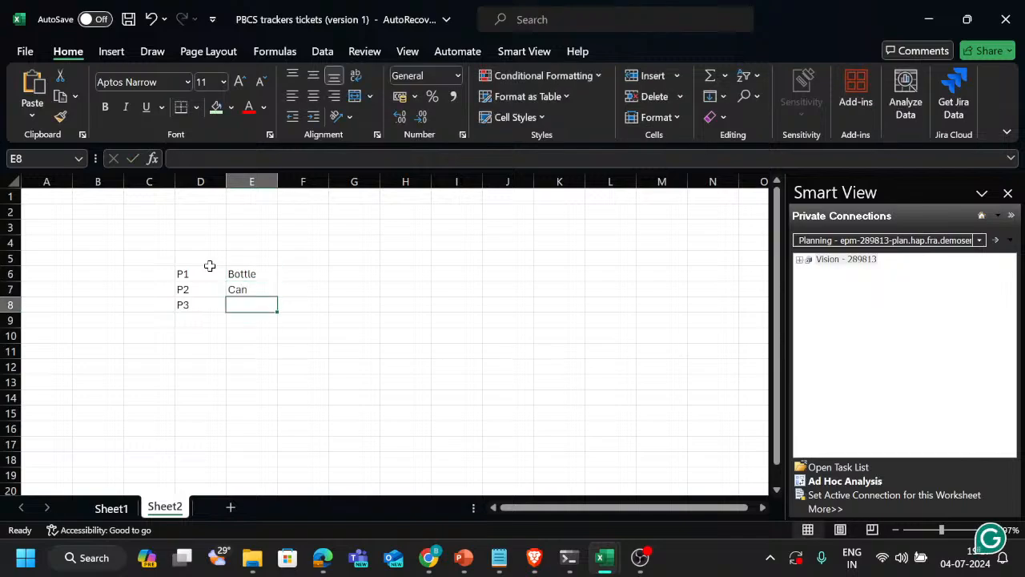
type("Ter")
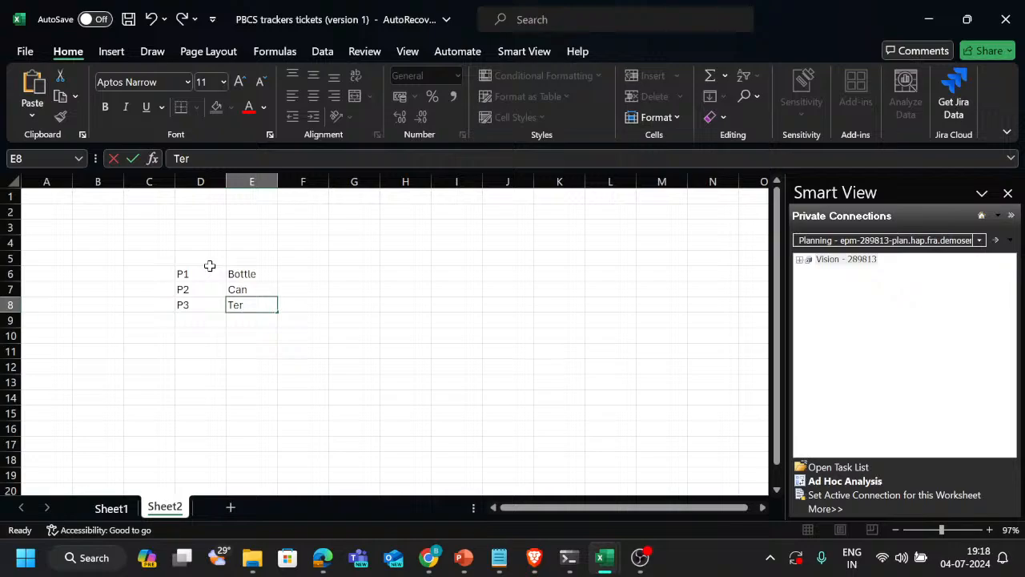
type("ra")
key("Return")
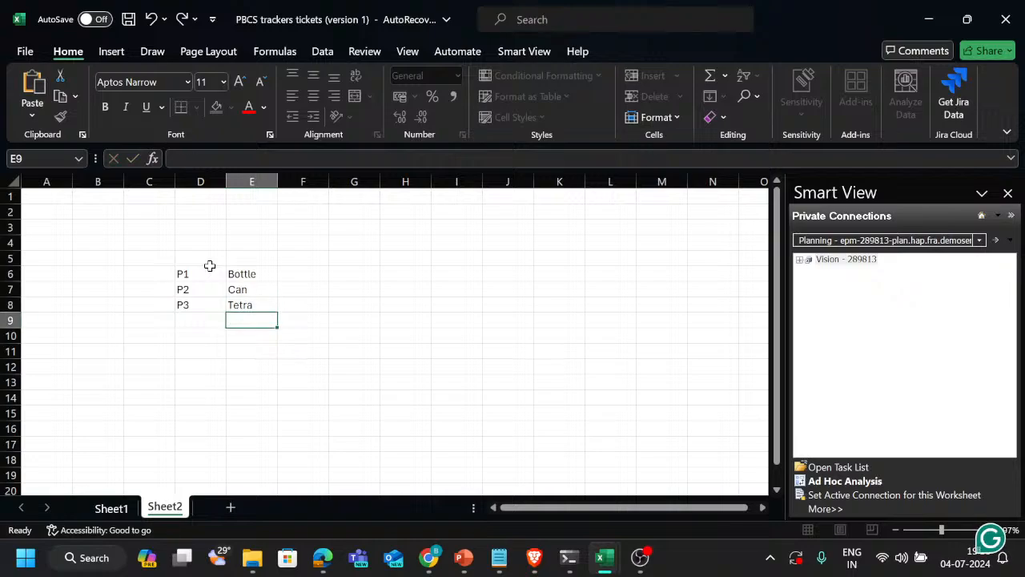
Examine how each product in column D pairs with its package type in column E
key("Up")
key("Up")
key("Up")
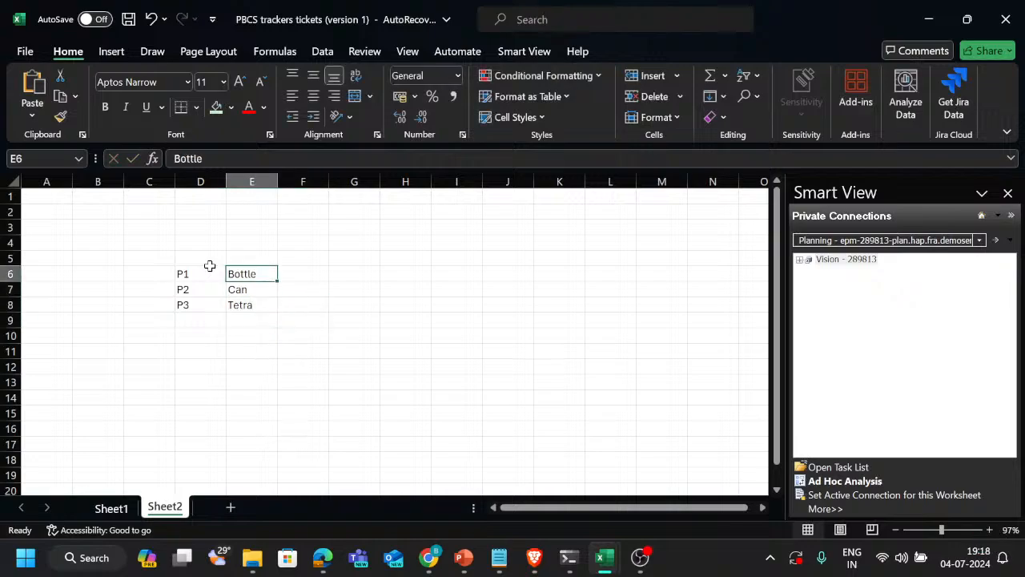
left_click(210, 269)
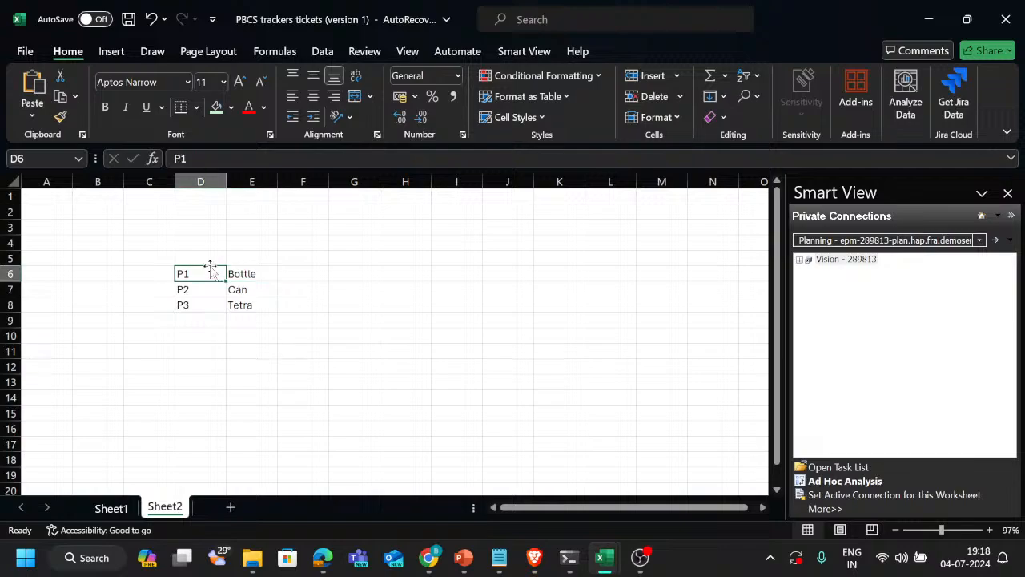
key("Right")
left_click(210, 267)
key("Right")
key("Down")
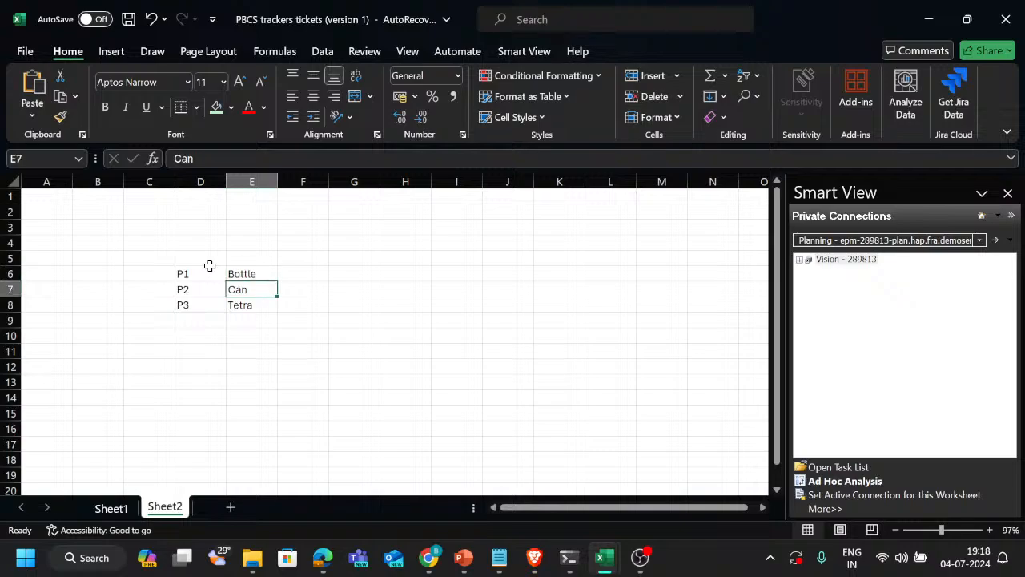
key("Left")
key("Up")
key("Up")
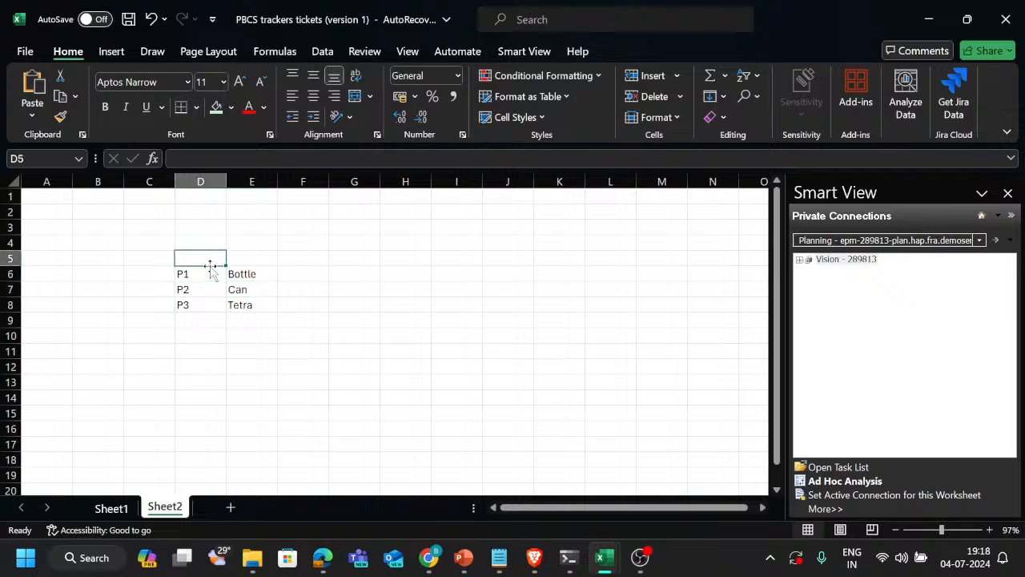
key("Down")
key("Down")
key("Right")
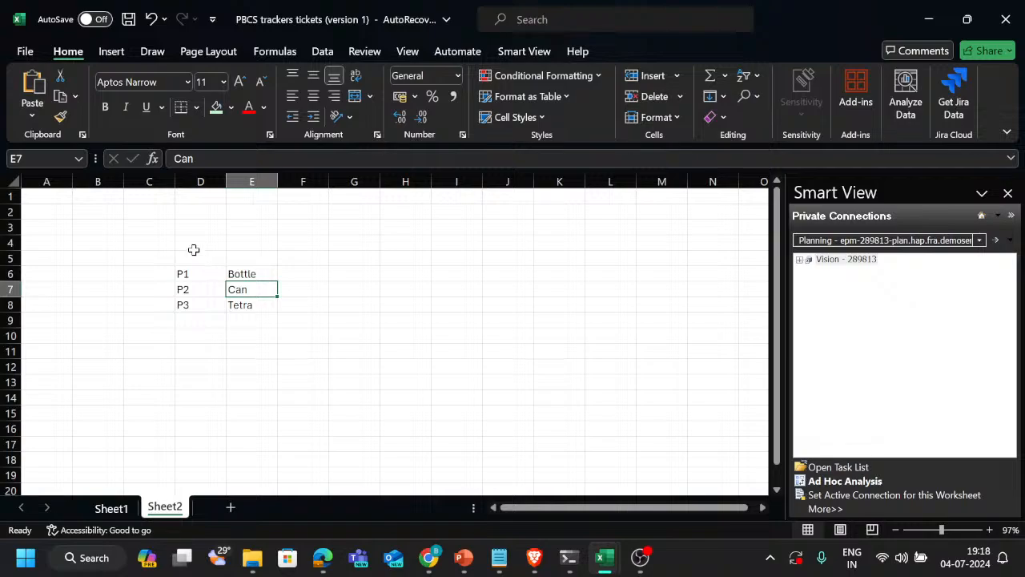
key("Down")
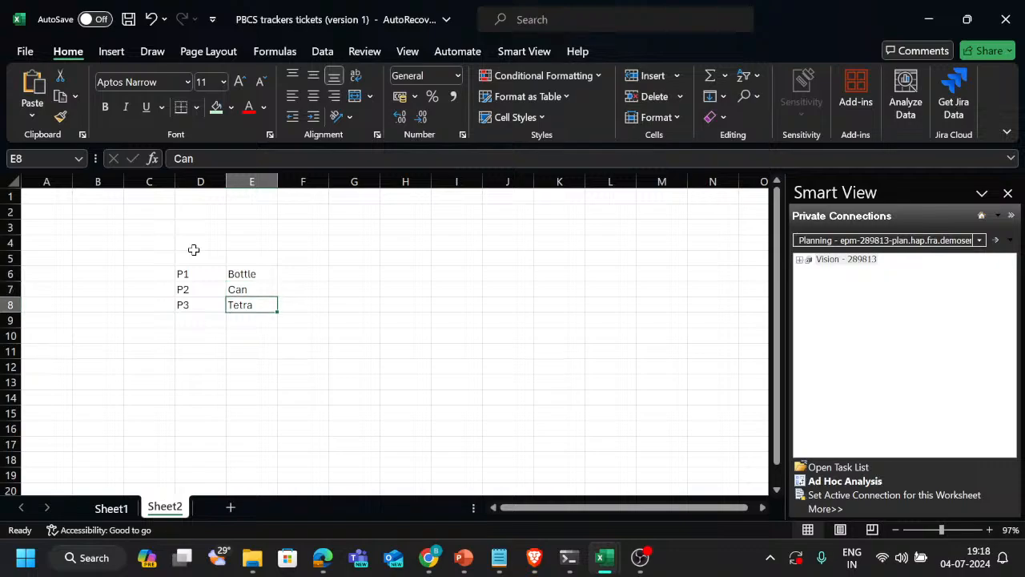
key("Left")
key("Up")
key("Right")
key("Down")
key("Up")
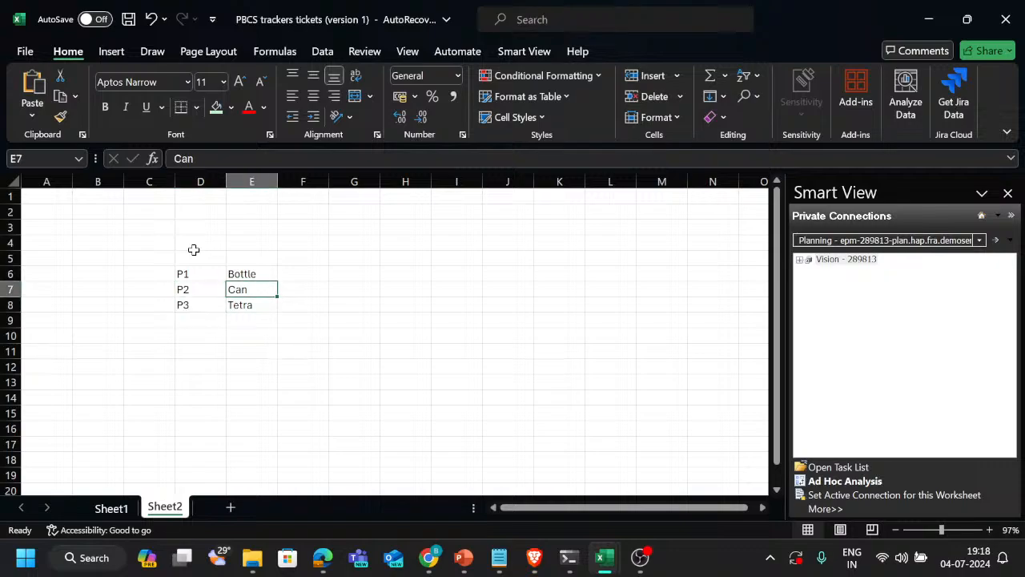
key("Up")
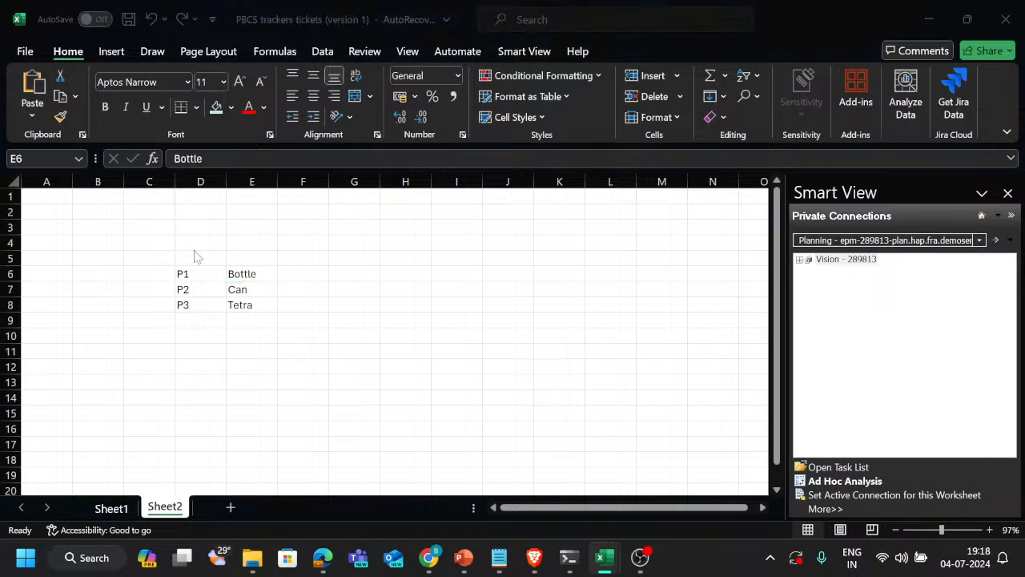
Switch to the EPM Cloud Planning Dimensions page in Chrome, expand P_TP1 in the Product dimension and widen the Alias column
key("alt+Tab")
key("alt+Tab")
key("alt+Tab")
key("alt+Tab")
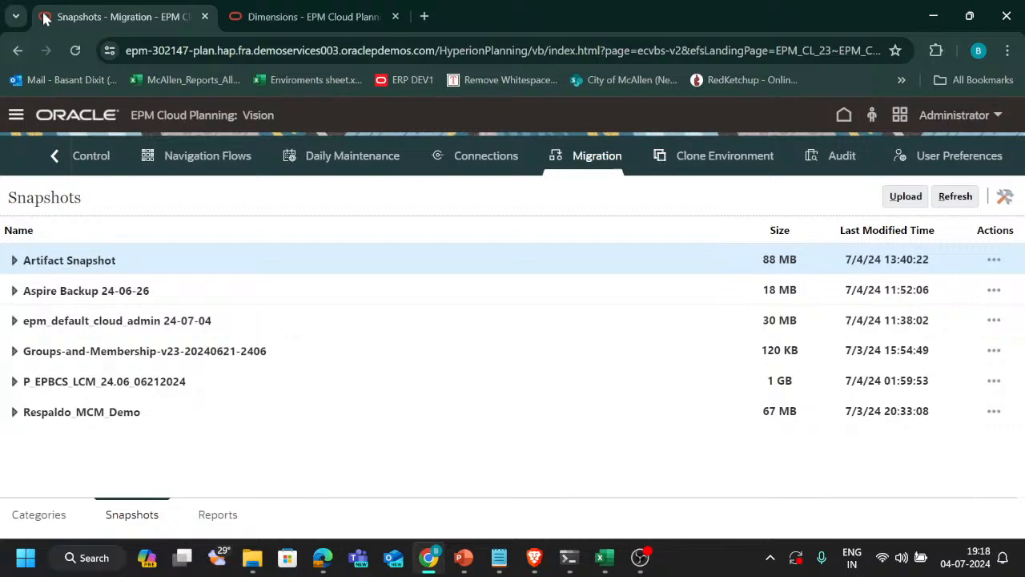
left_click(300, 15)
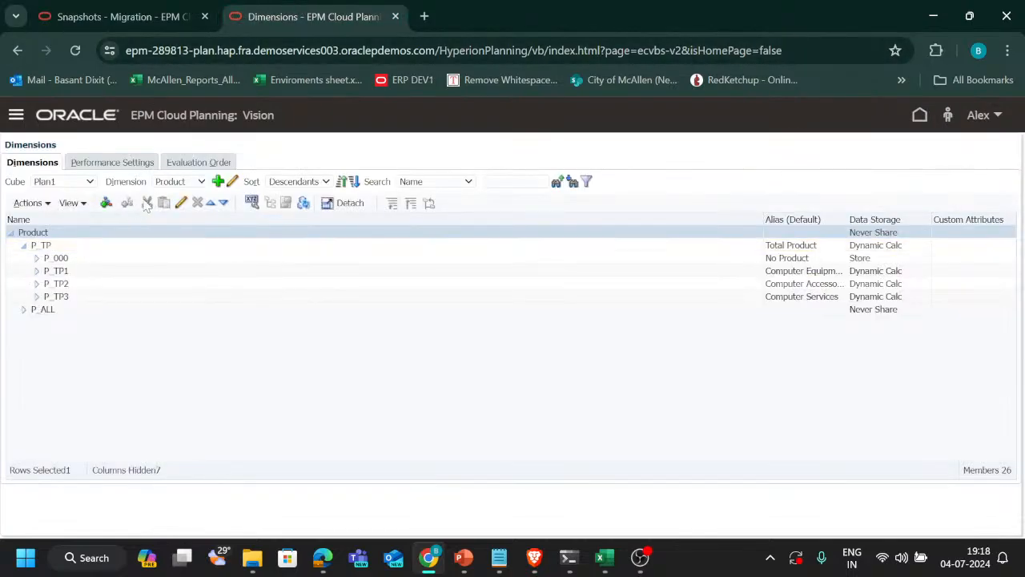
left_click(36, 271)
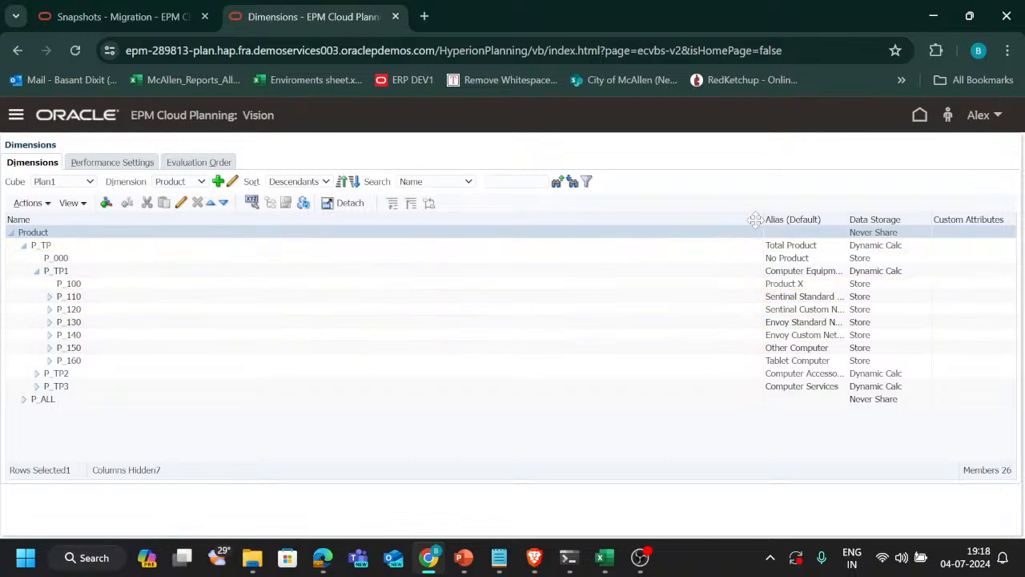
left_click_drag(763, 216, 473, 216)
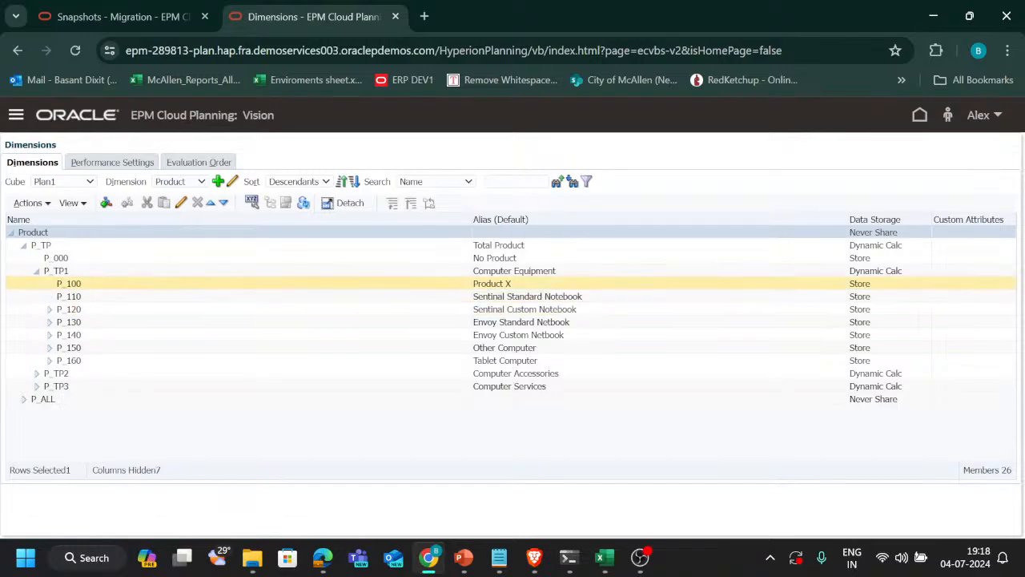
Select the root Product member and open the management of its custom attributes and values
left_click(75, 284)
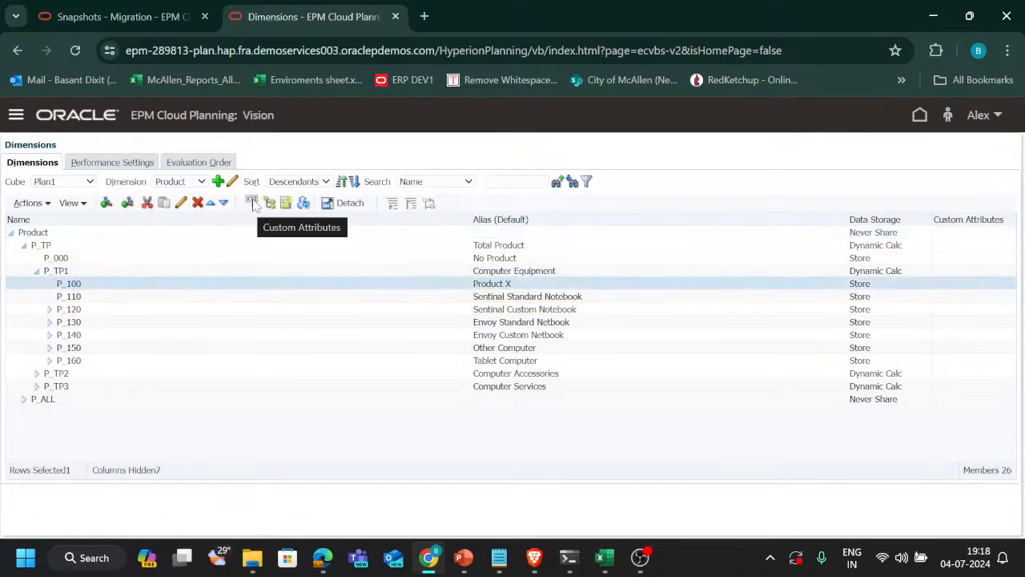
left_click(121, 270)
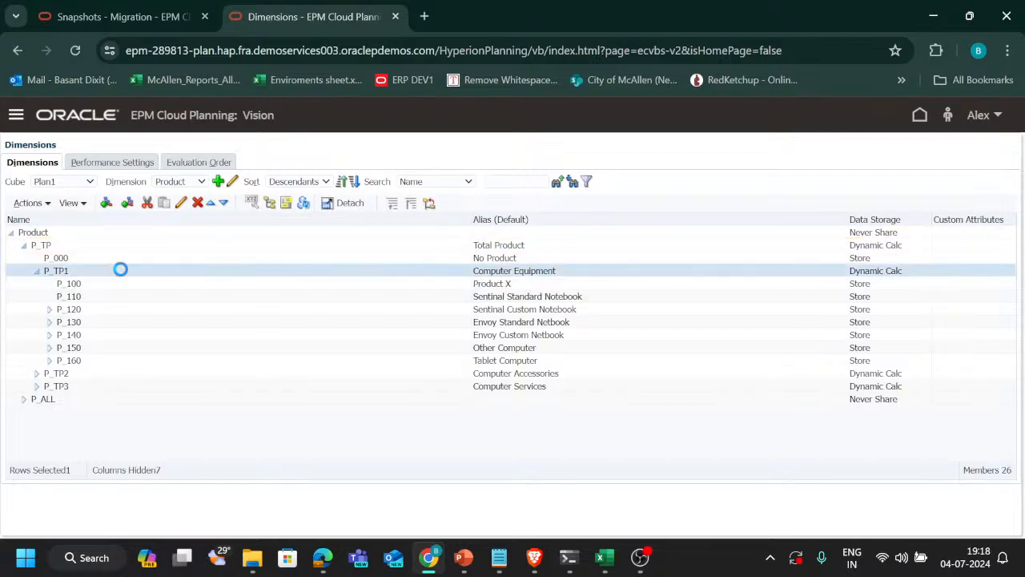
left_click(103, 231)
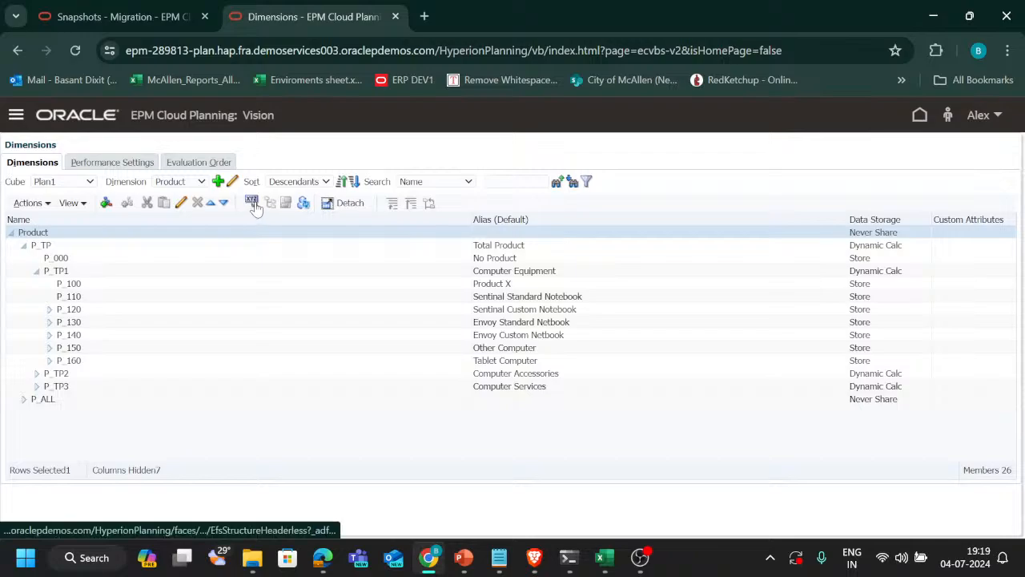
left_click(252, 203)
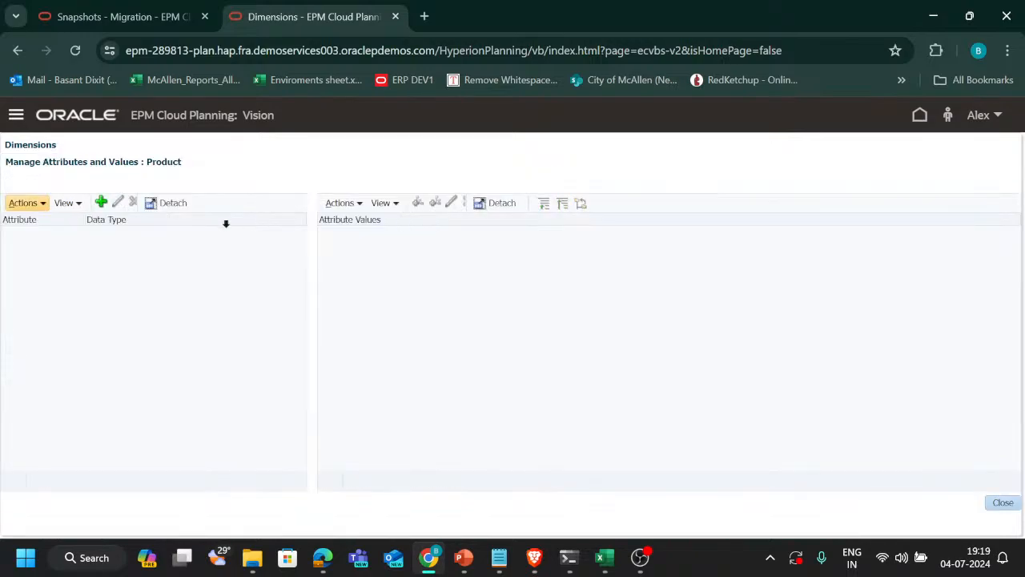
Create a Product attribute named Package_Type with the Text data type
left_click(101, 201)
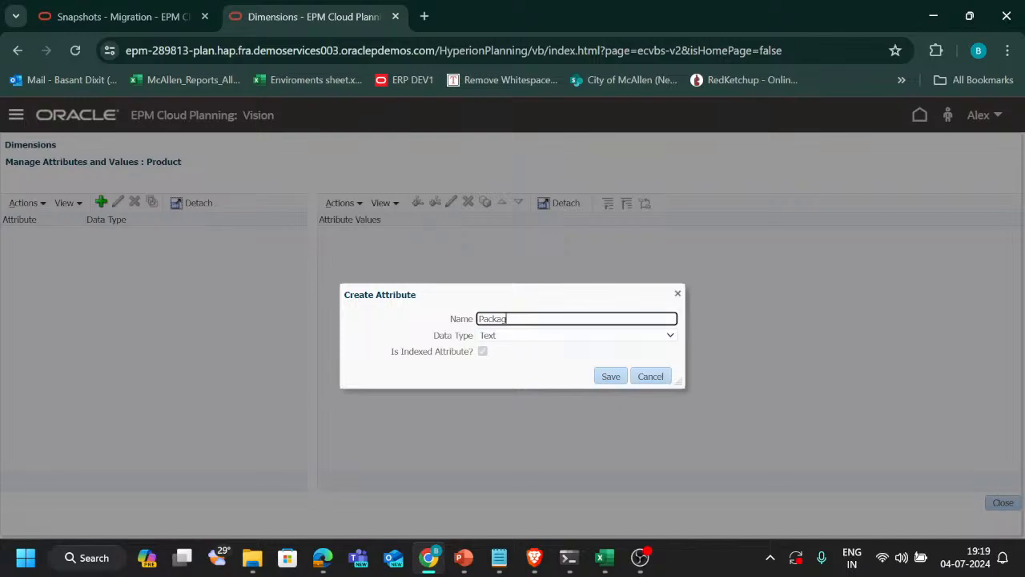
type("e_Type")
left_click(549, 336)
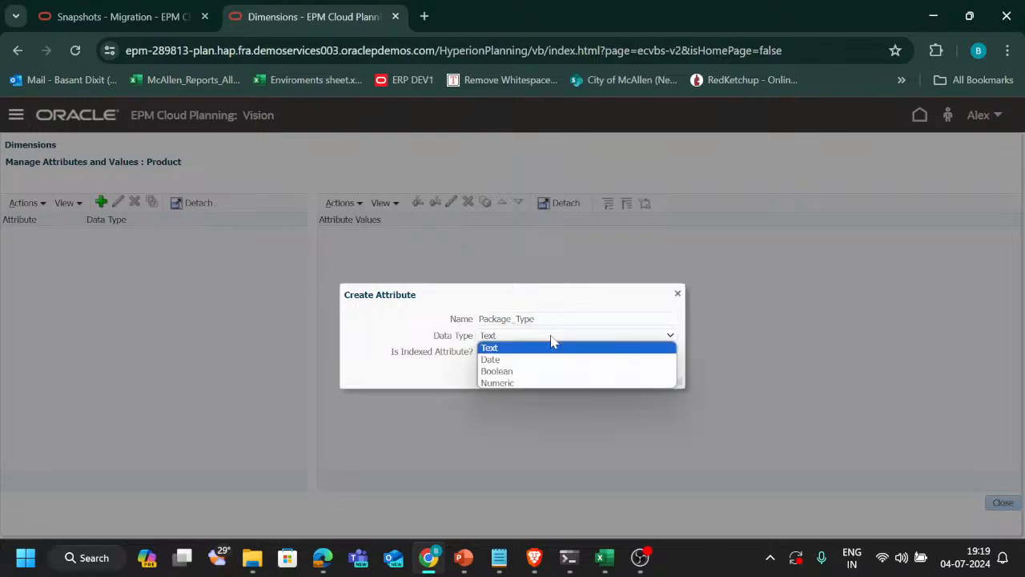
left_click(444, 375)
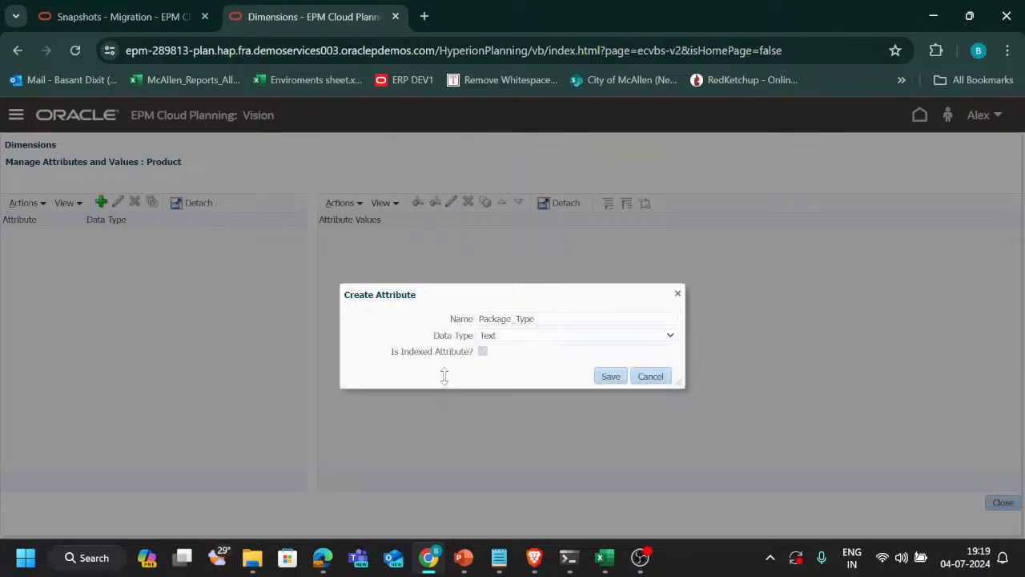
left_click(556, 339)
left_click(447, 372)
left_click(483, 353)
left_click(613, 379)
left_click(611, 376)
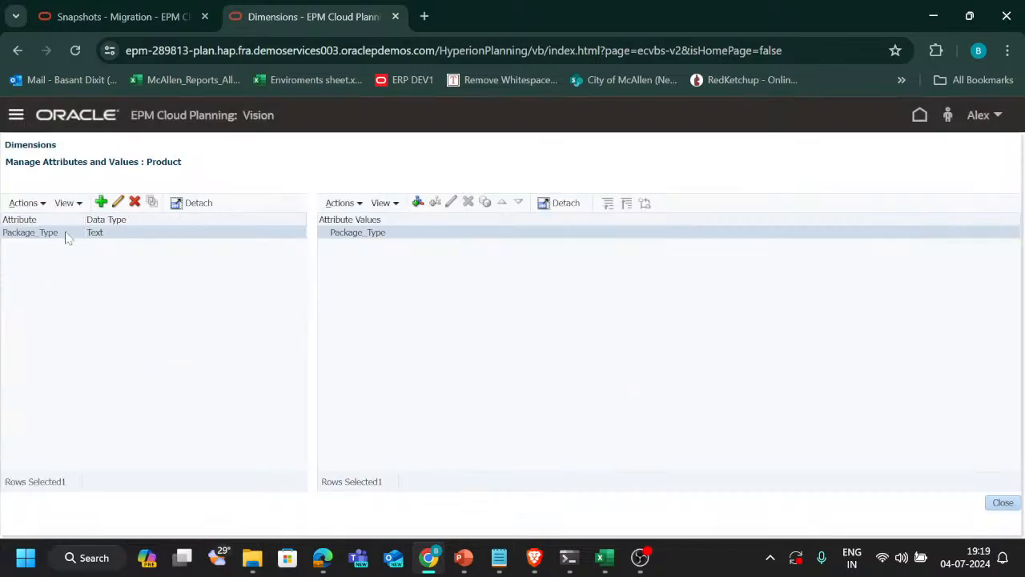
Add the attribute values Bottle, Can and Tetra directly under Package_Type
left_click(417, 203)
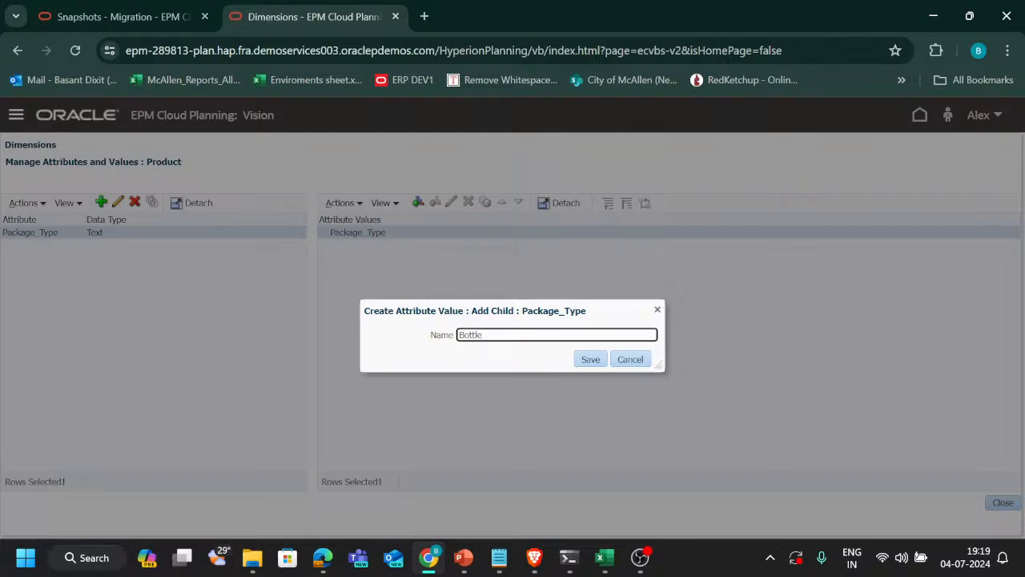
left_click(589, 359)
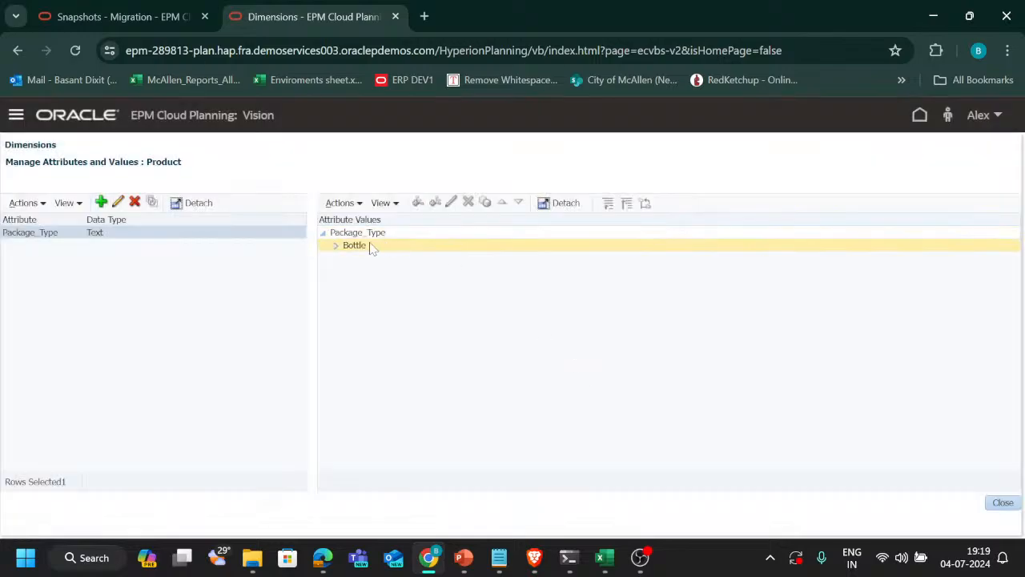
left_click(398, 244)
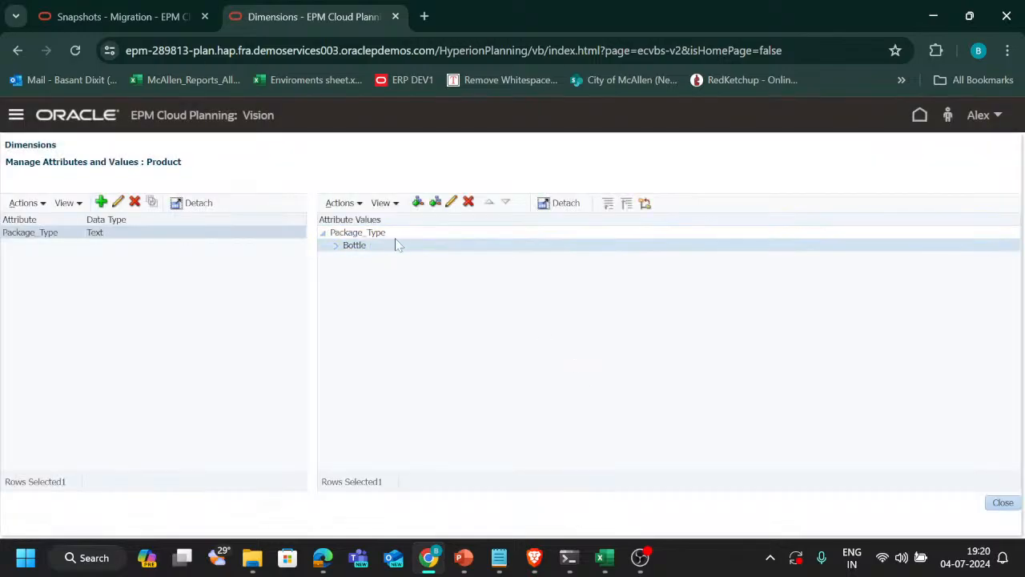
left_click(435, 202)
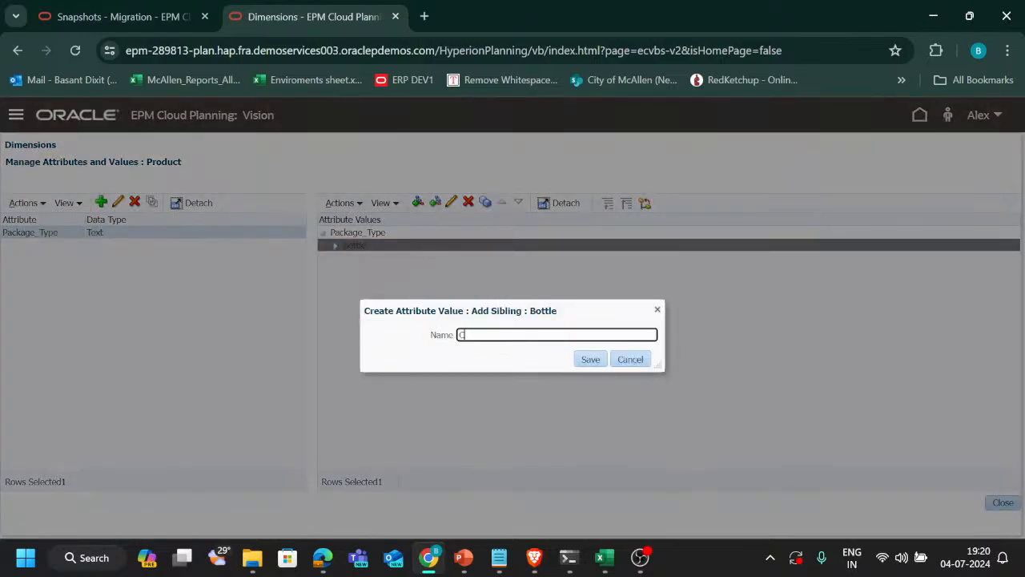
left_click(592, 362)
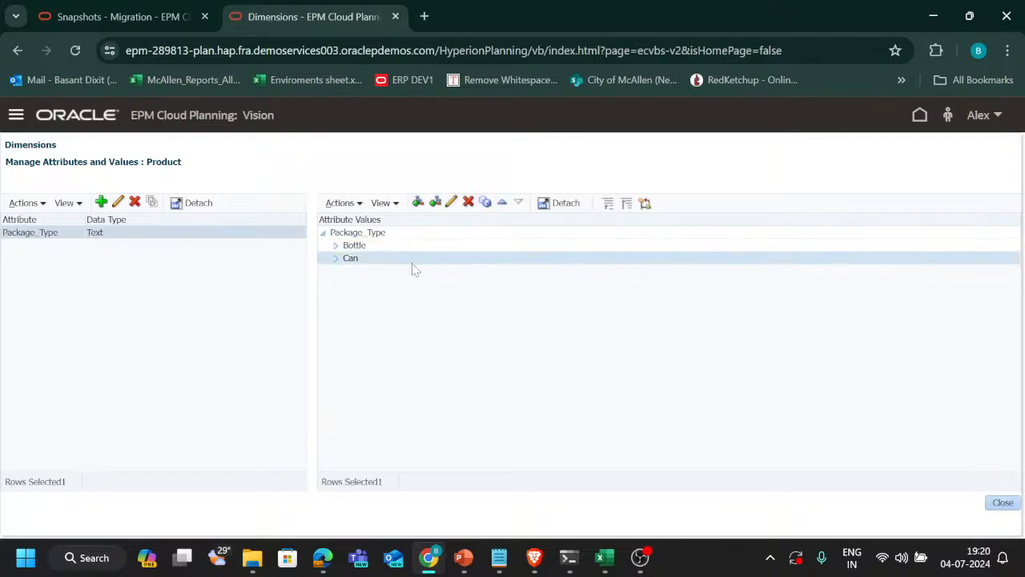
left_click(435, 203)
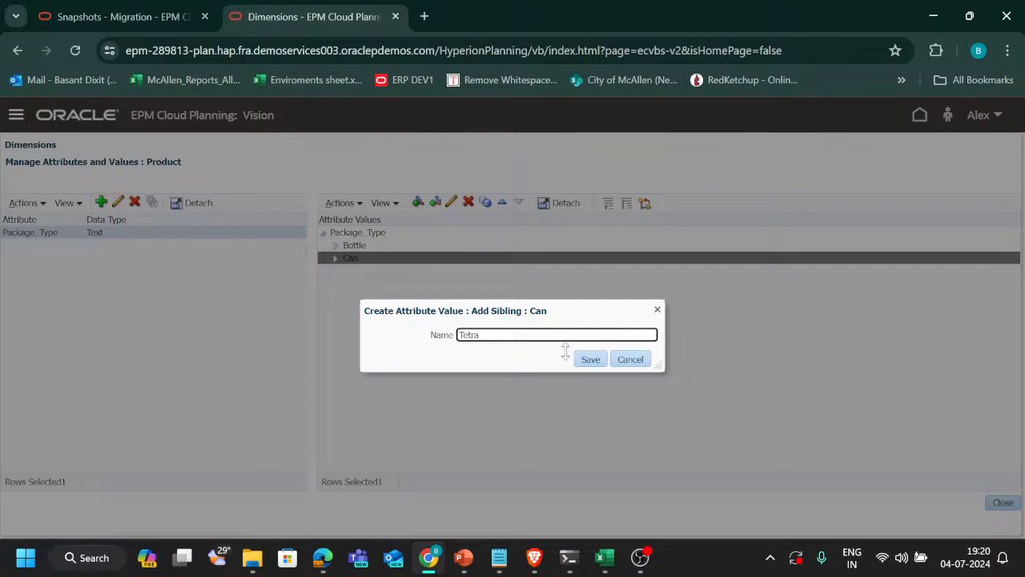
left_click(593, 360)
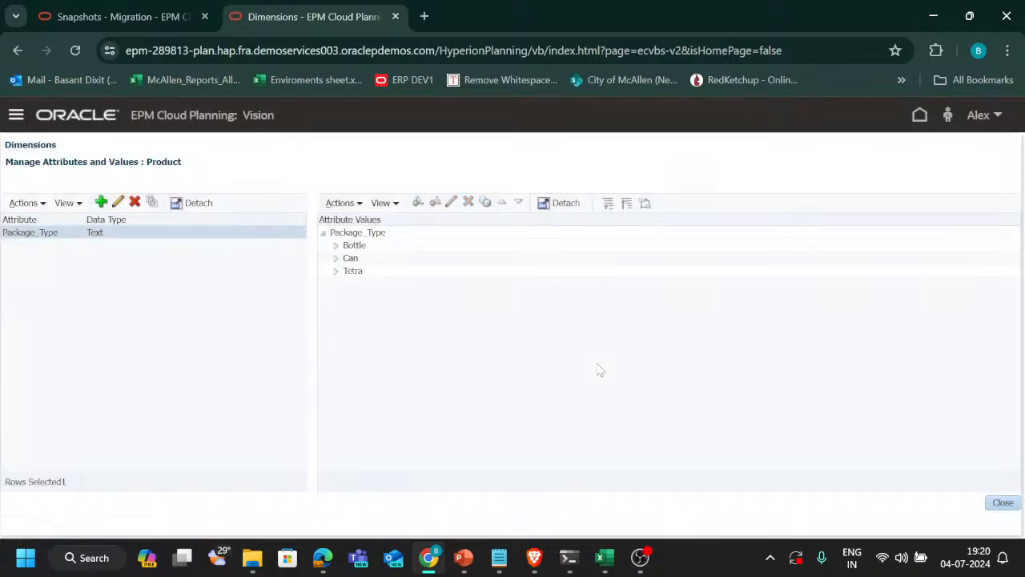
left_click(399, 237)
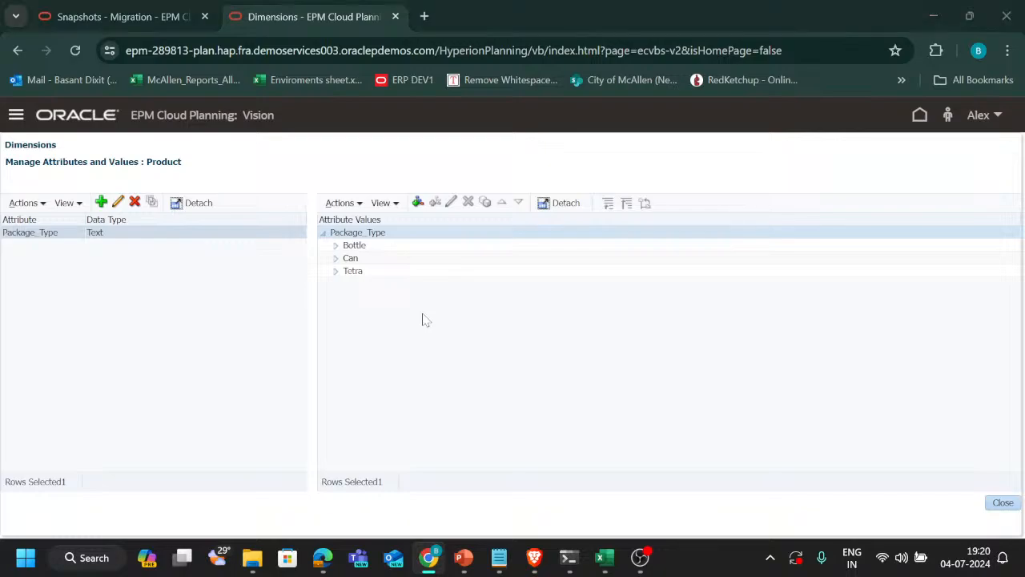
Check ticket T194 on Sheet1 of the Excel tracker workbook and return to the Product attributes in Chrome
key("alt+Tab")
key("alt+Tab")
key("alt+Tab")
key("alt+shift+Tab")
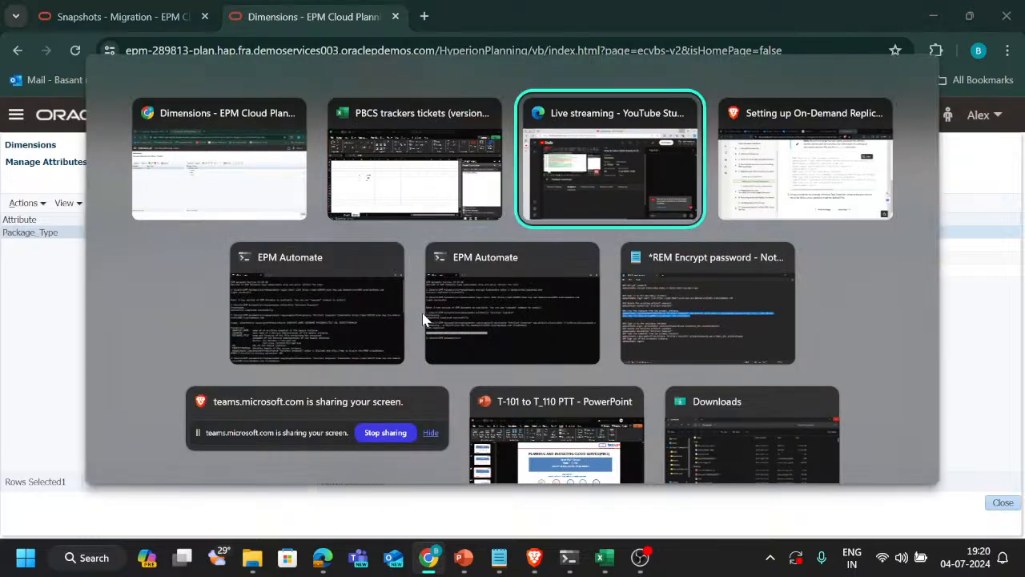
key("alt+Tab")
key("alt+Tab")
key("alt+Tab")
key("alt+shift+Tab")
key("alt+shift+Tab")
key("alt+shift+Tab")
key("alt+shift+Tab")
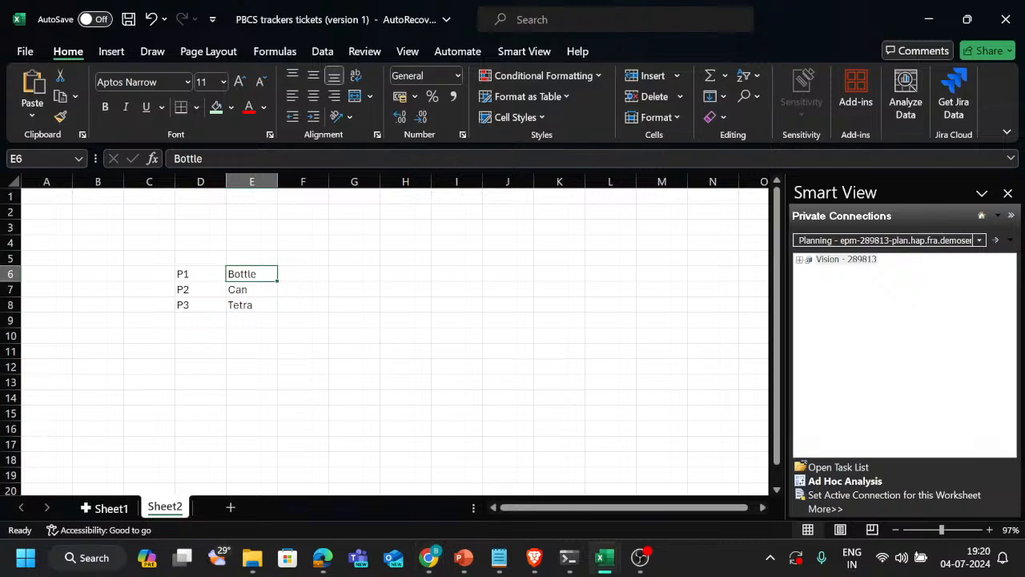
left_click(109, 508)
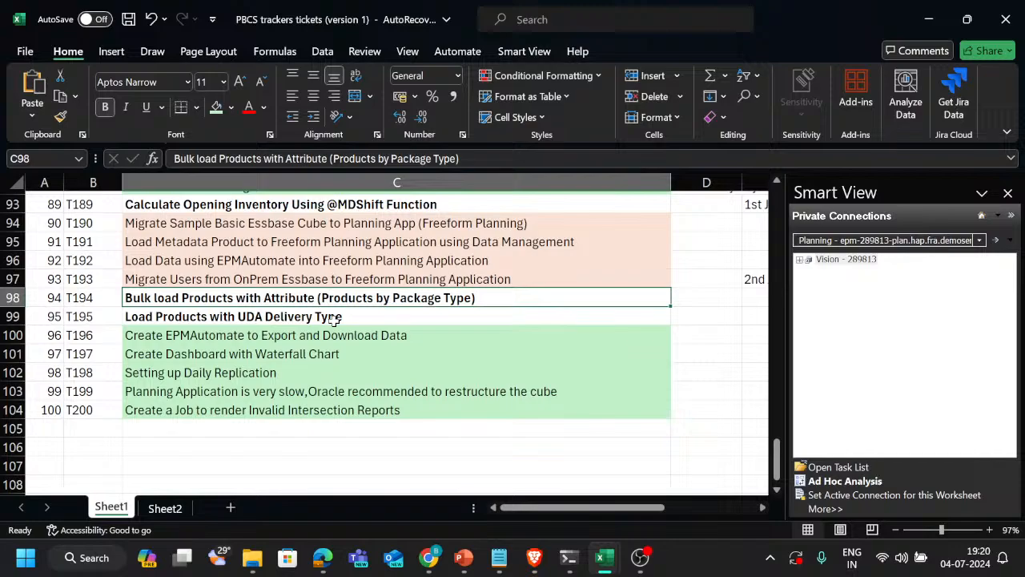
key("alt+Tab")
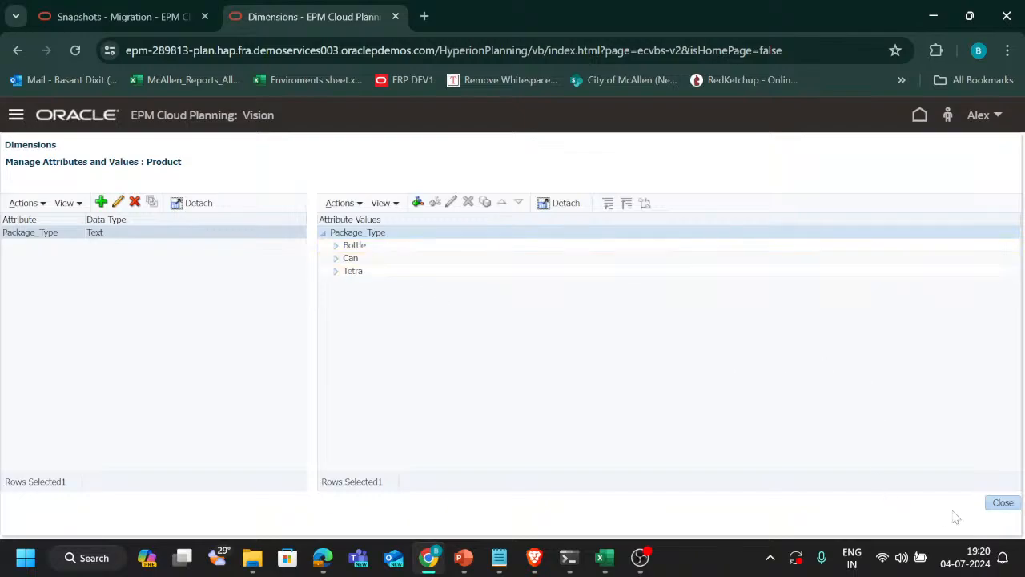
Close the attribute management and expand the Product hierarchy through P_TP to the members under P_TP1
left_click(1005, 502)
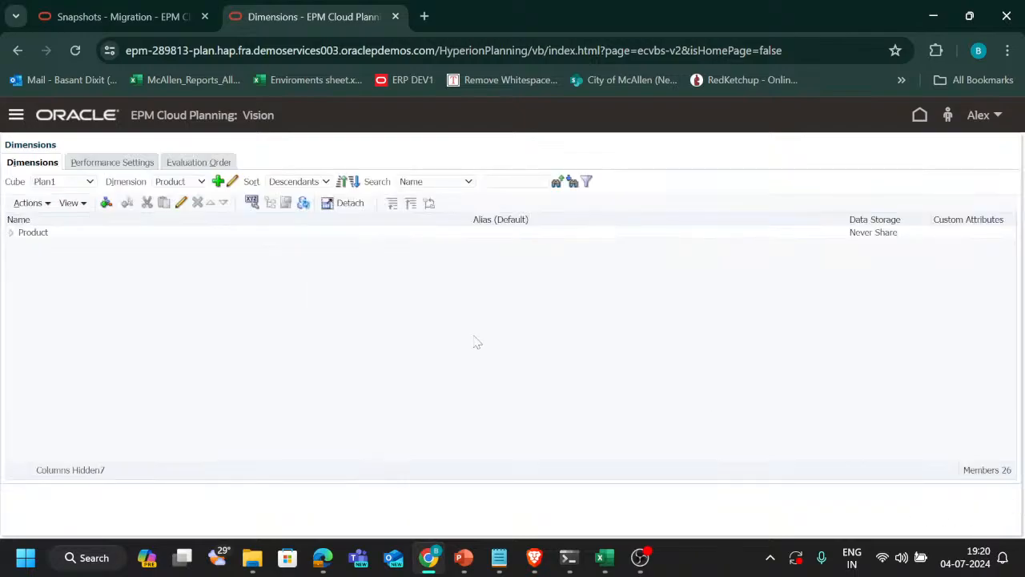
left_click(11, 234)
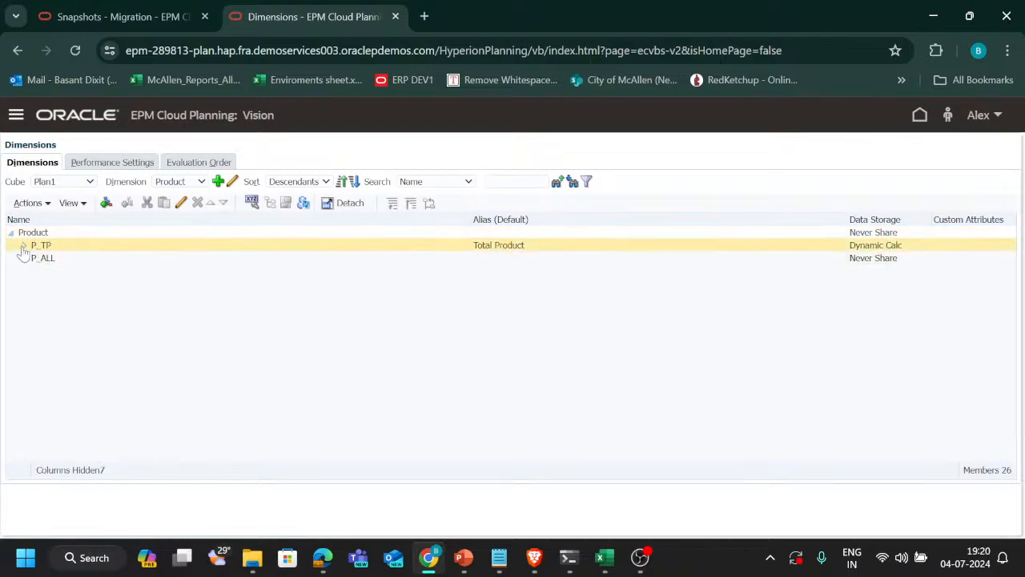
left_click(23, 245)
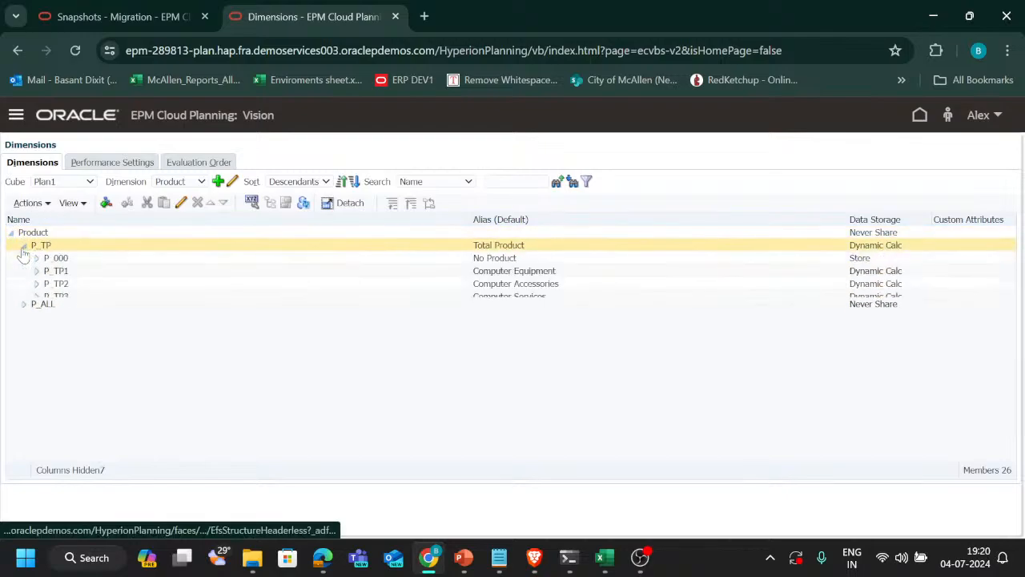
left_click(36, 272)
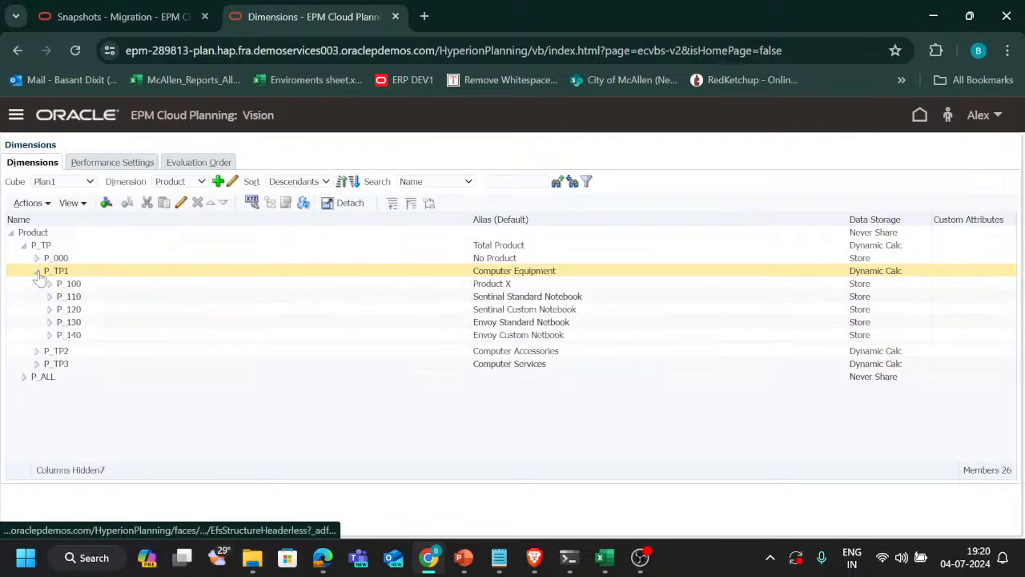
Open product P_100 for editing and list the Package_Type values available for assignment
left_click(53, 285)
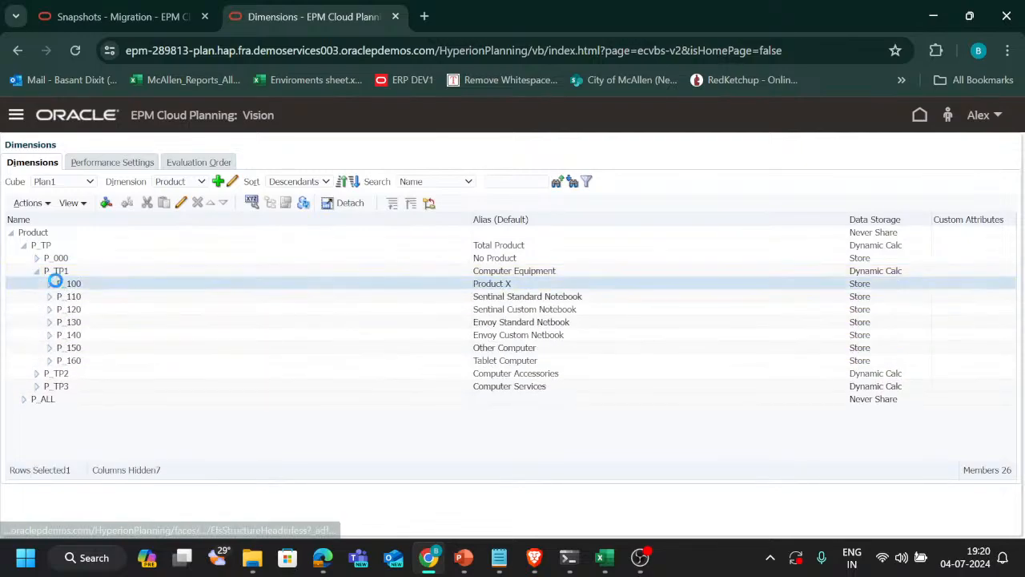
left_click(181, 202)
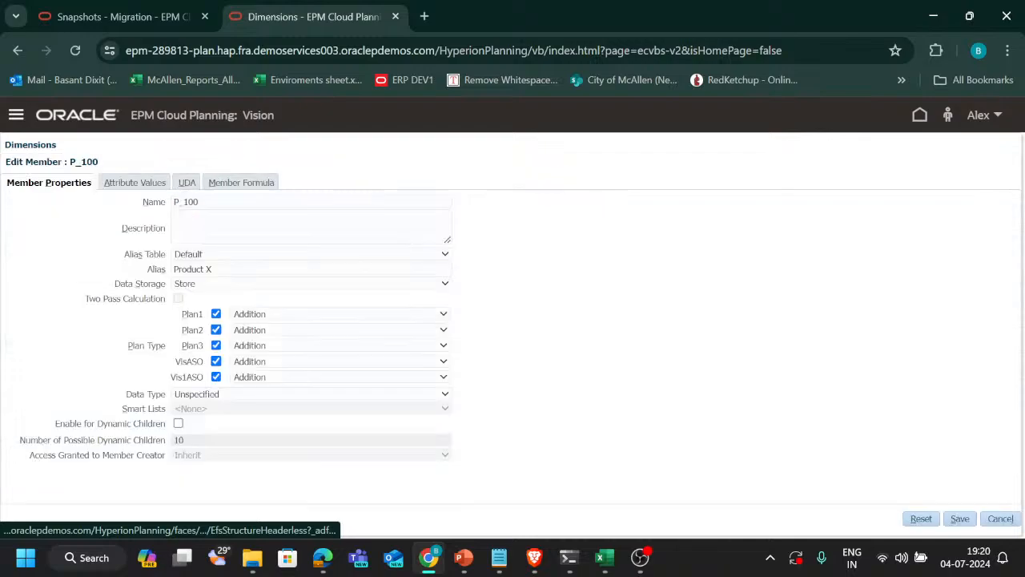
left_click(138, 184)
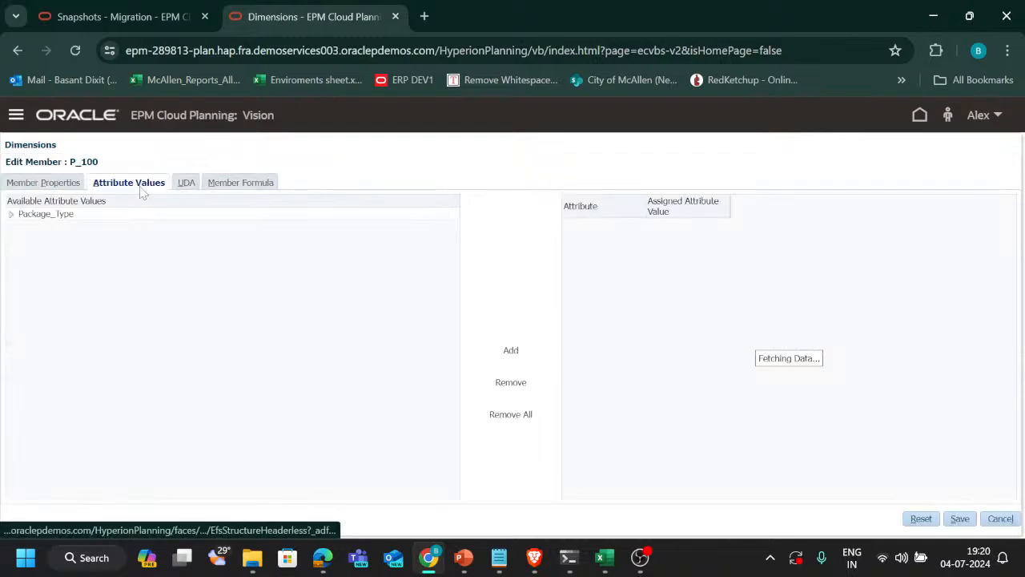
left_click(10, 214)
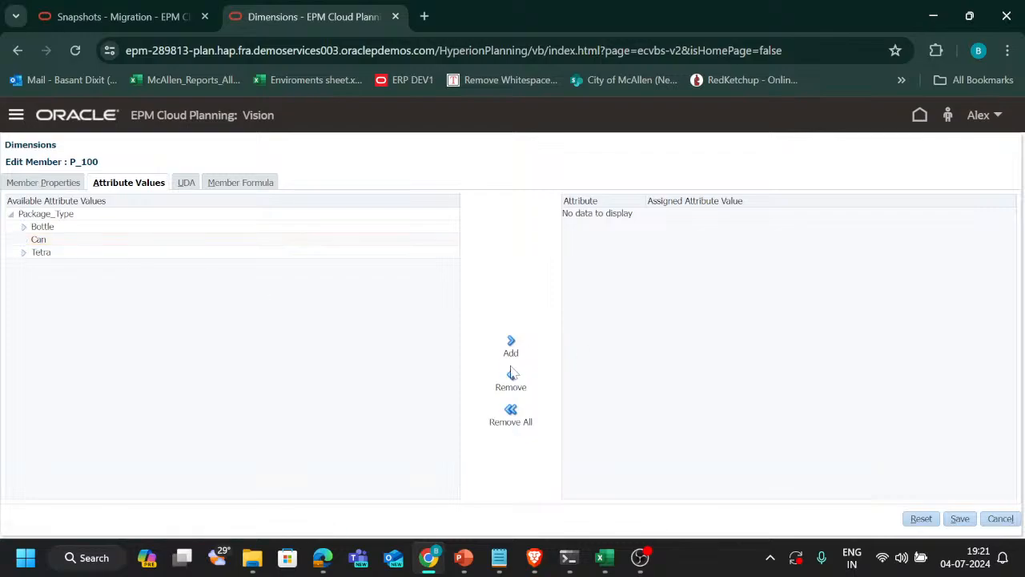
Assign the Package_Type value Can to product P_100 and save the member
left_click(361, 238)
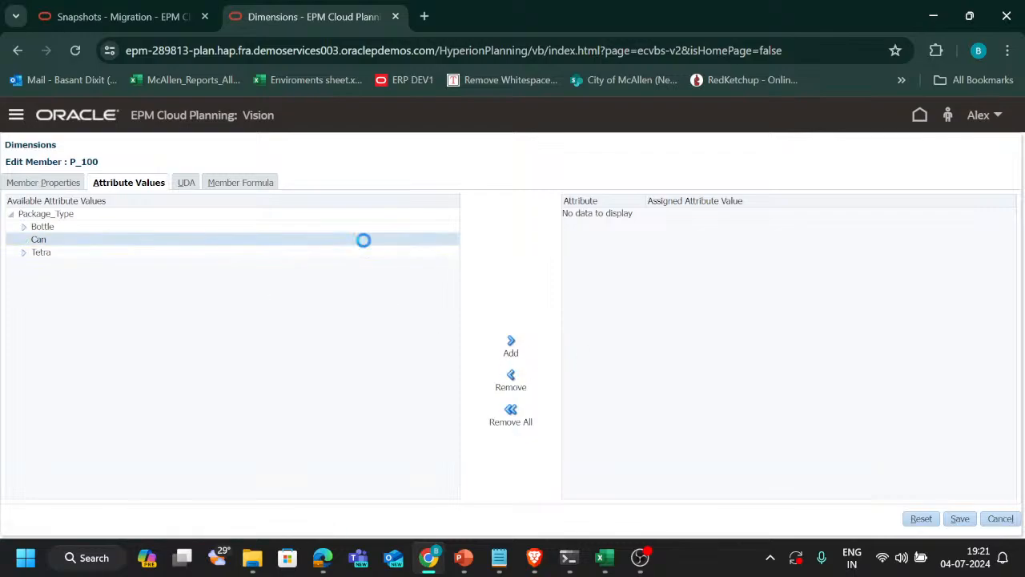
left_click(511, 348)
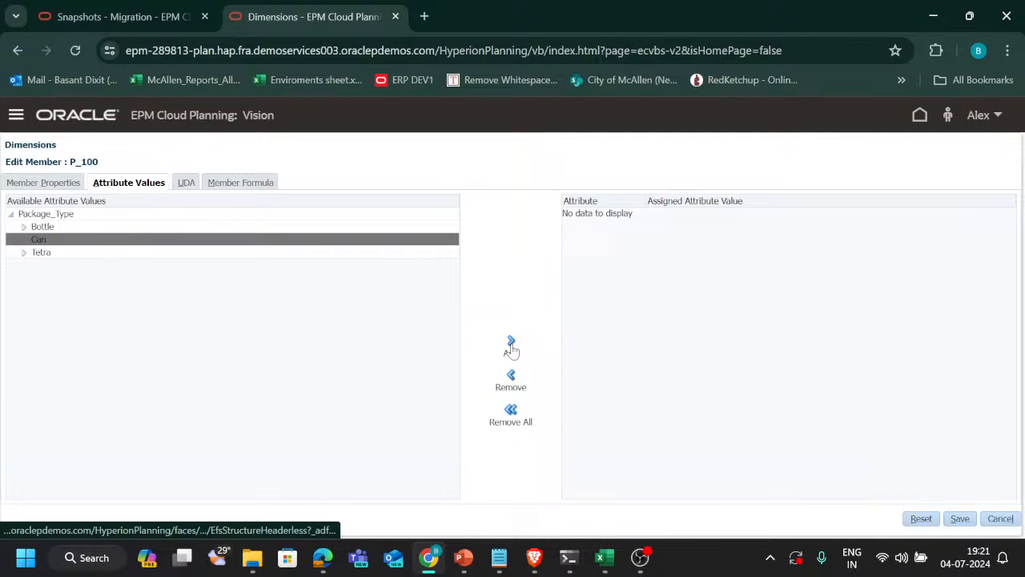
left_click(960, 520)
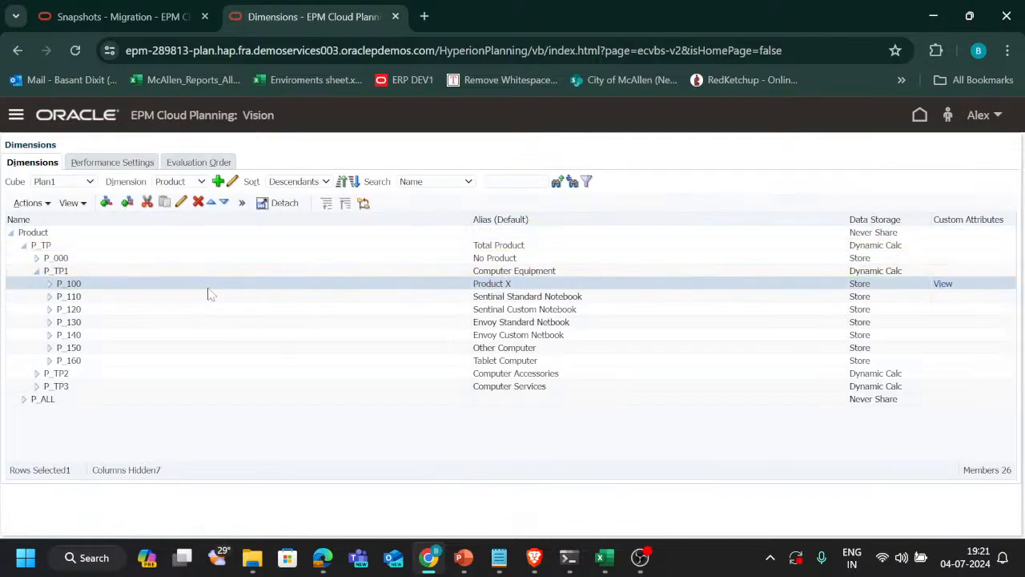
Refresh the database with the updated Product dimension and finish the cube refresh
left_click(244, 205)
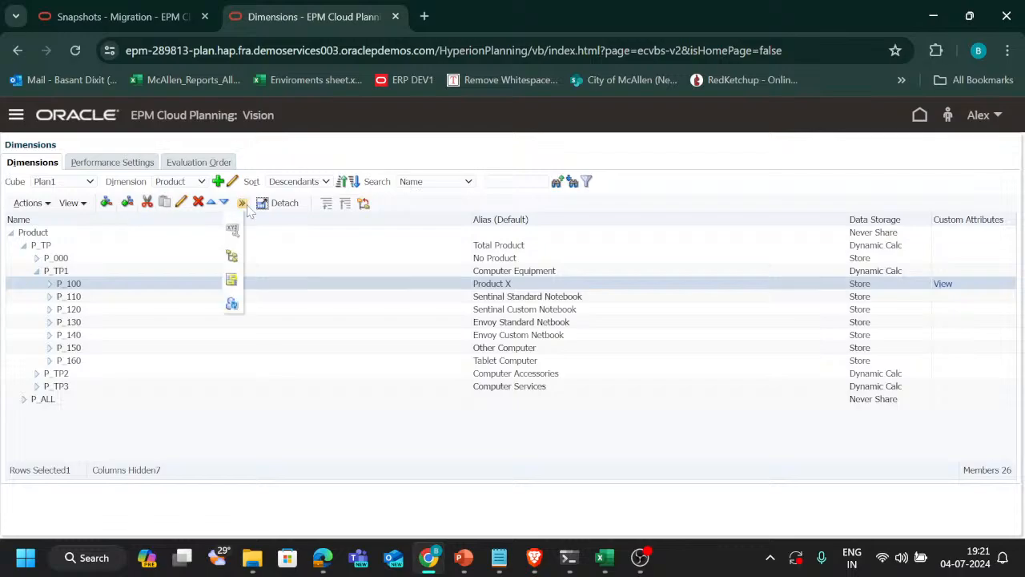
left_click(231, 300)
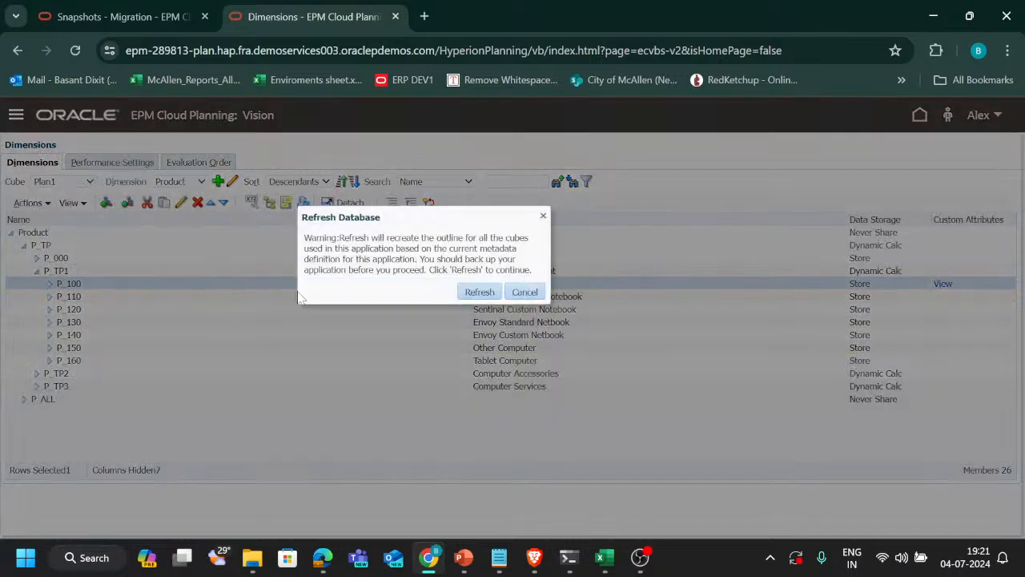
left_click(476, 293)
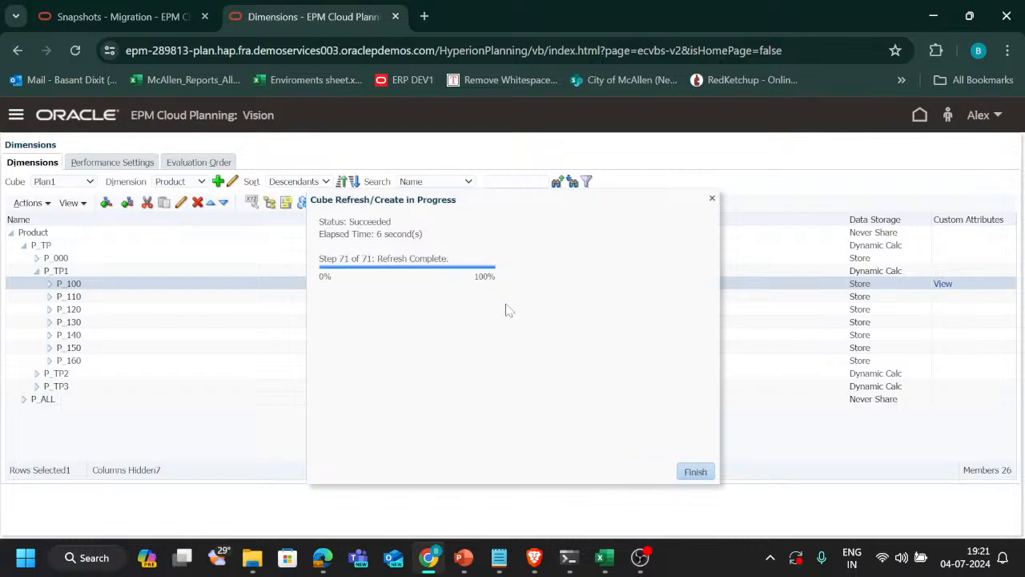
left_click(696, 472)
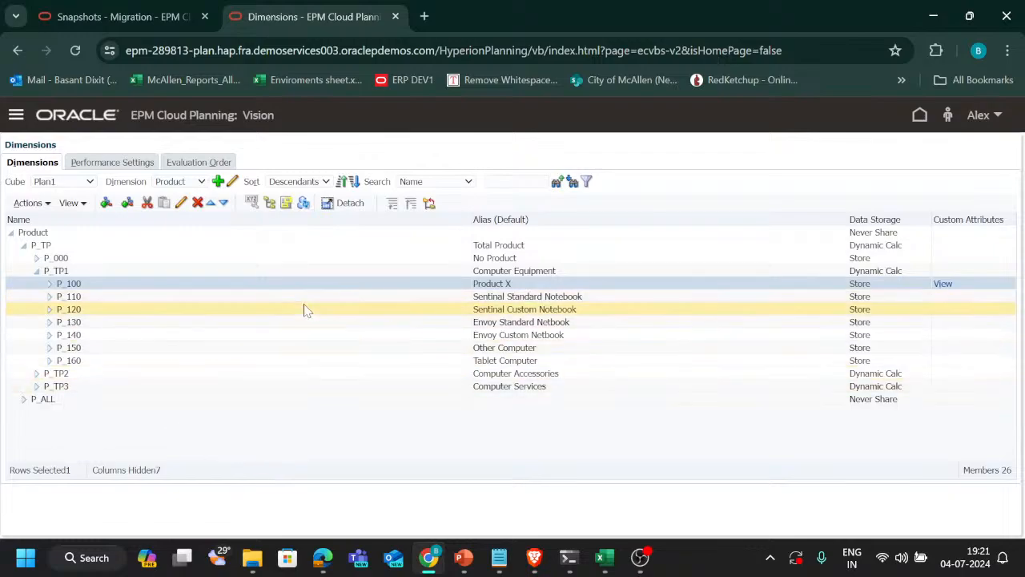
Go to the Dimensions list in the application overview and open the metadata export
left_click(17, 117)
scroll(481, 344, "down", 1)
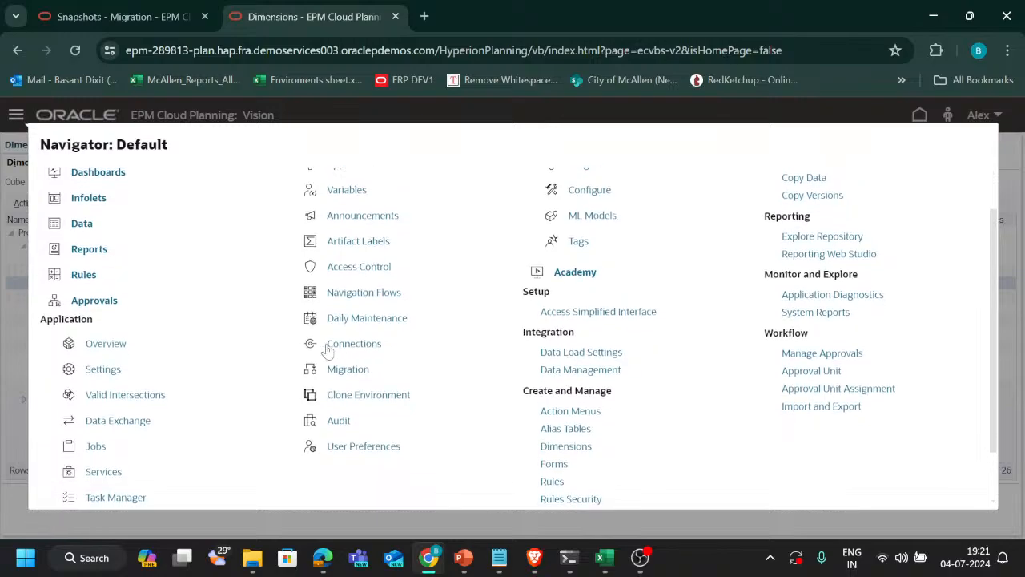
left_click(102, 343)
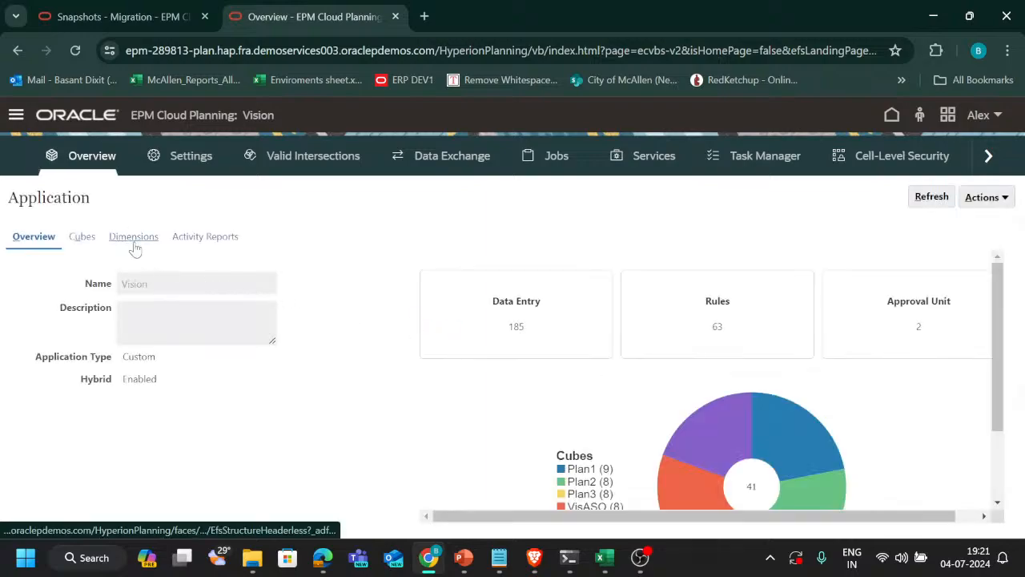
left_click(146, 241)
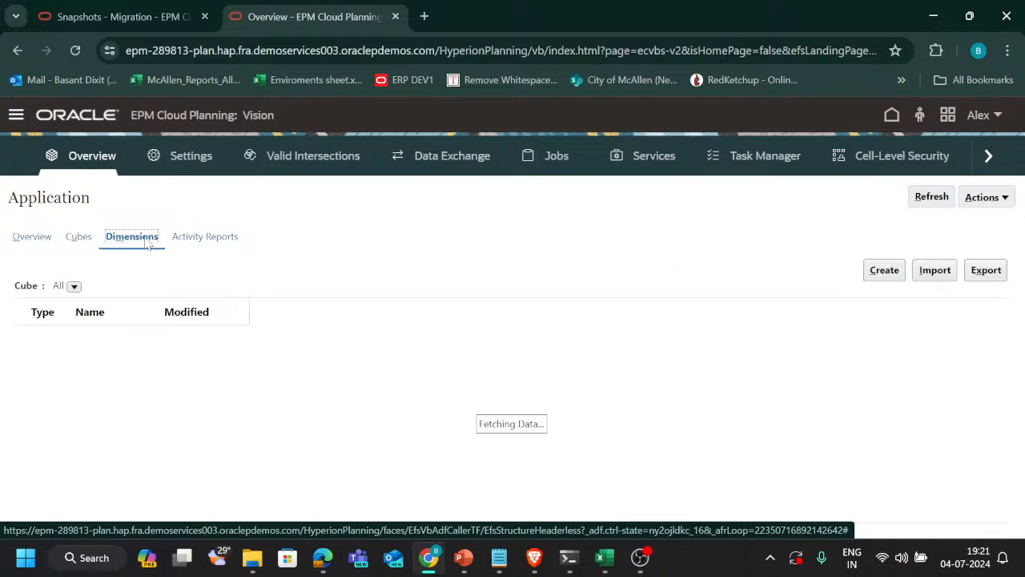
left_click(989, 272)
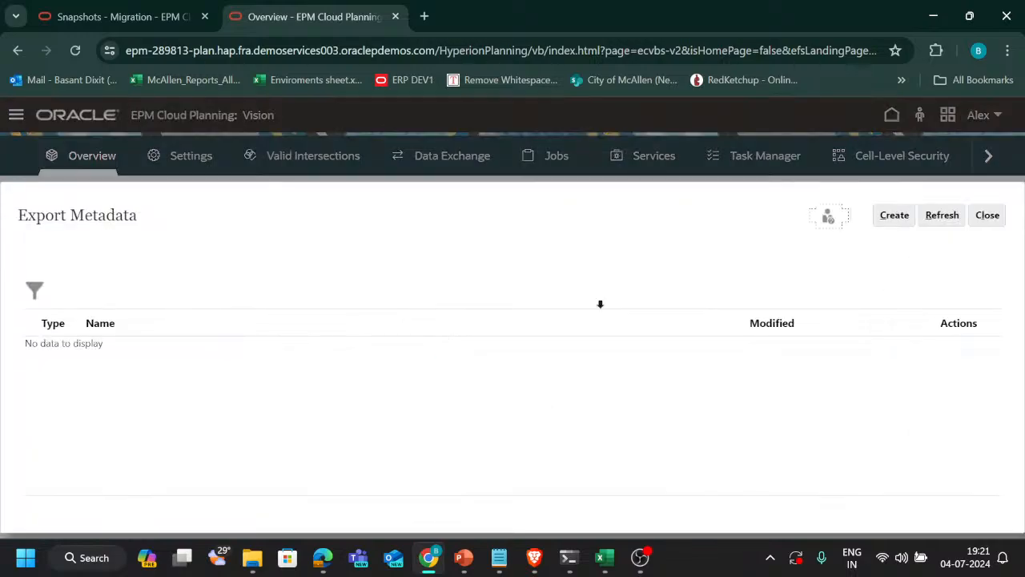
Create a local metadata export and select the Package_Type dimension in comma-delimited format
left_click(892, 215)
scroll(234, 394, "down", 2)
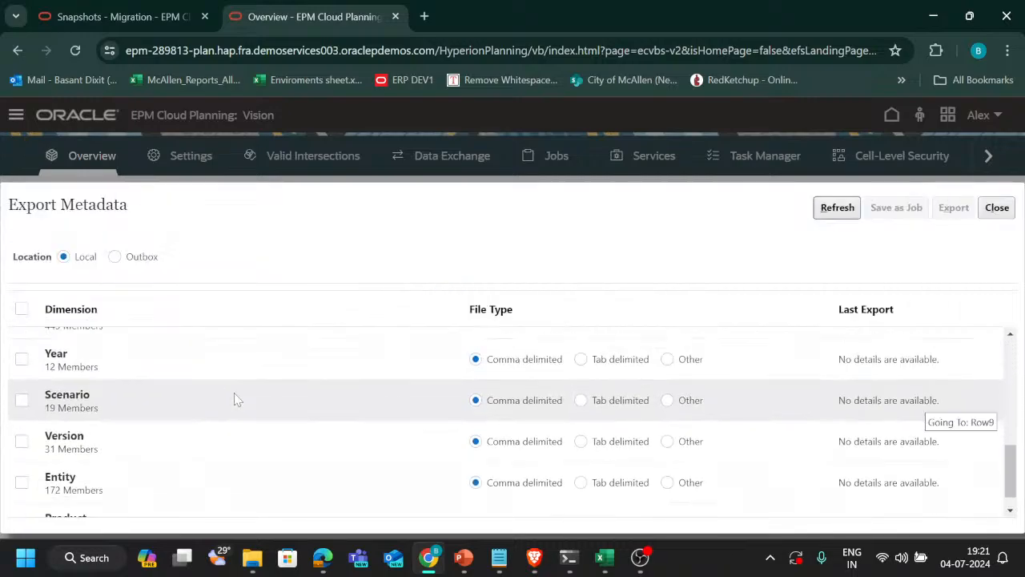
scroll(234, 398, "down", 5)
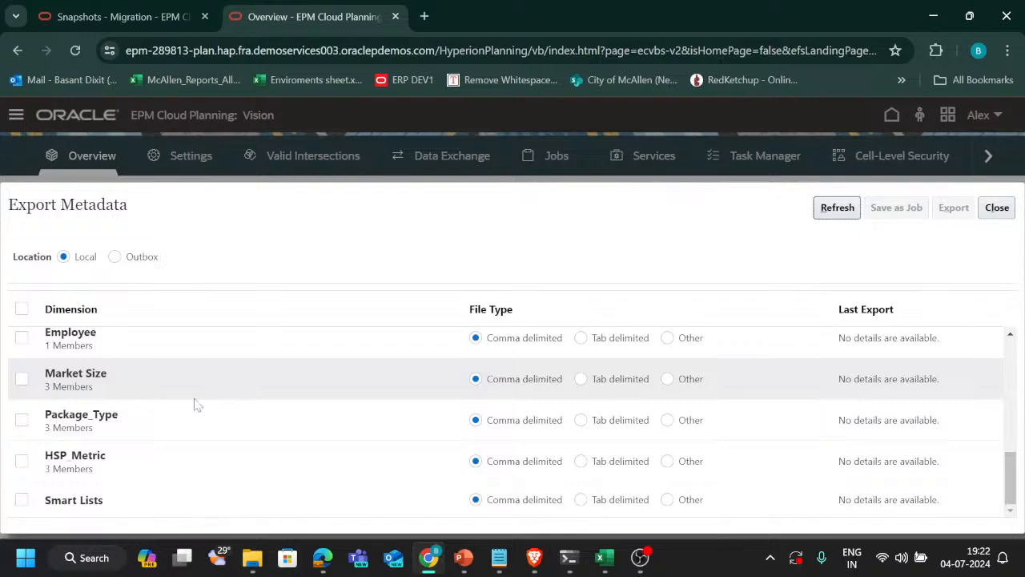
left_click(21, 425)
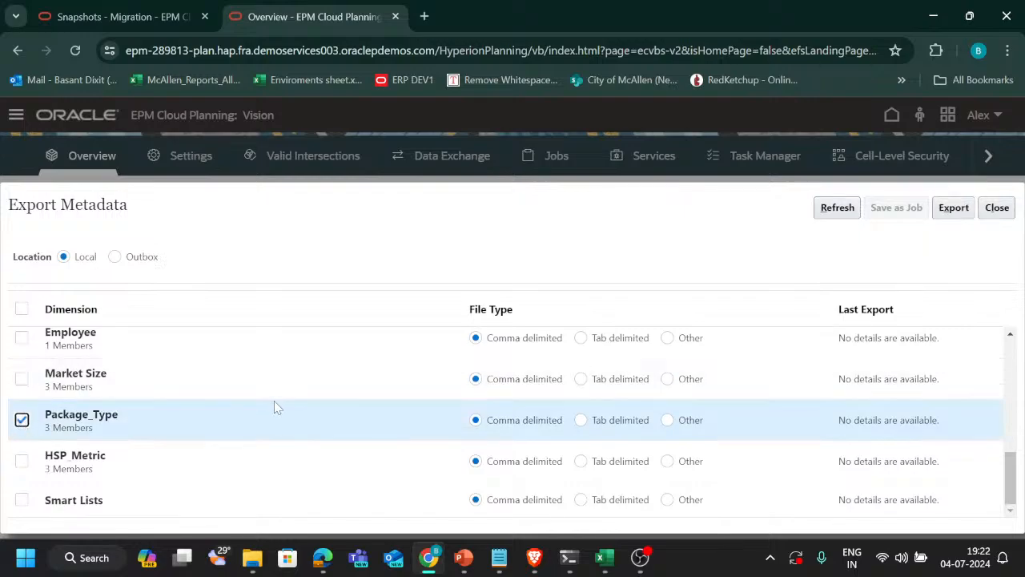
Review ticket T194 and its neighbouring tickets in the Excel tracker workbook, then return to the metadata export in Chrome
key("alt+Tab")
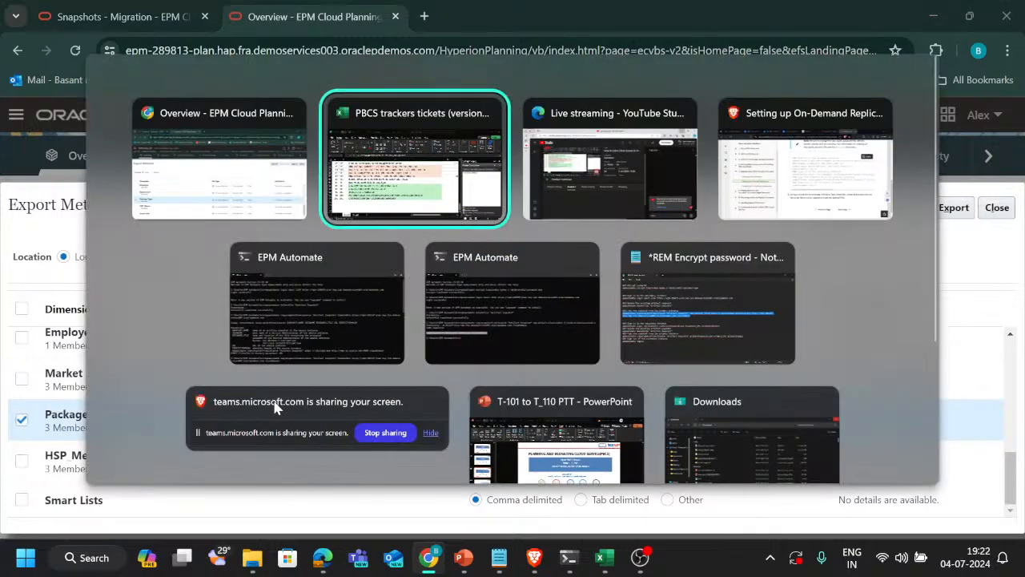
key("alt+shift+Tab")
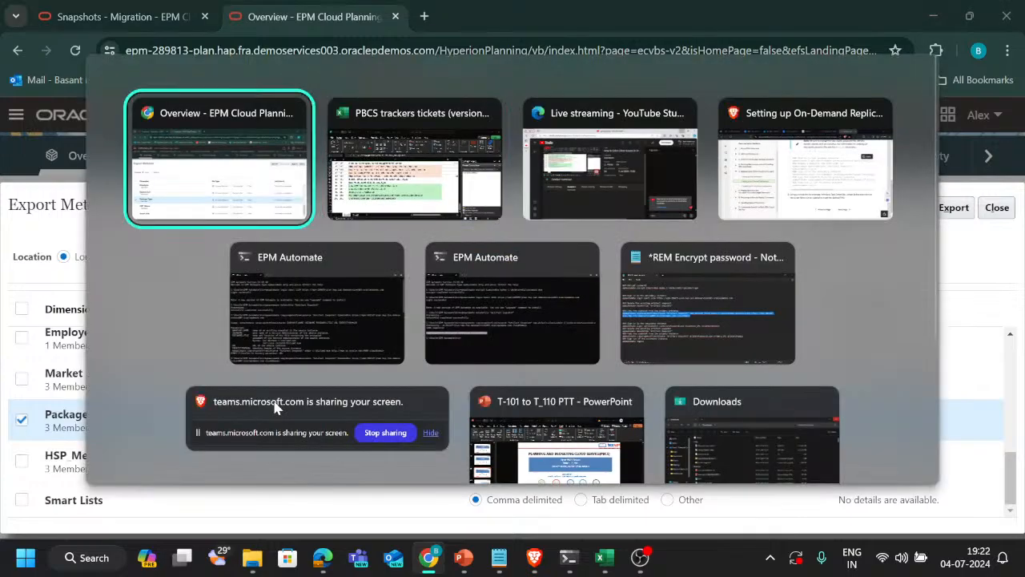
key("alt+Tab")
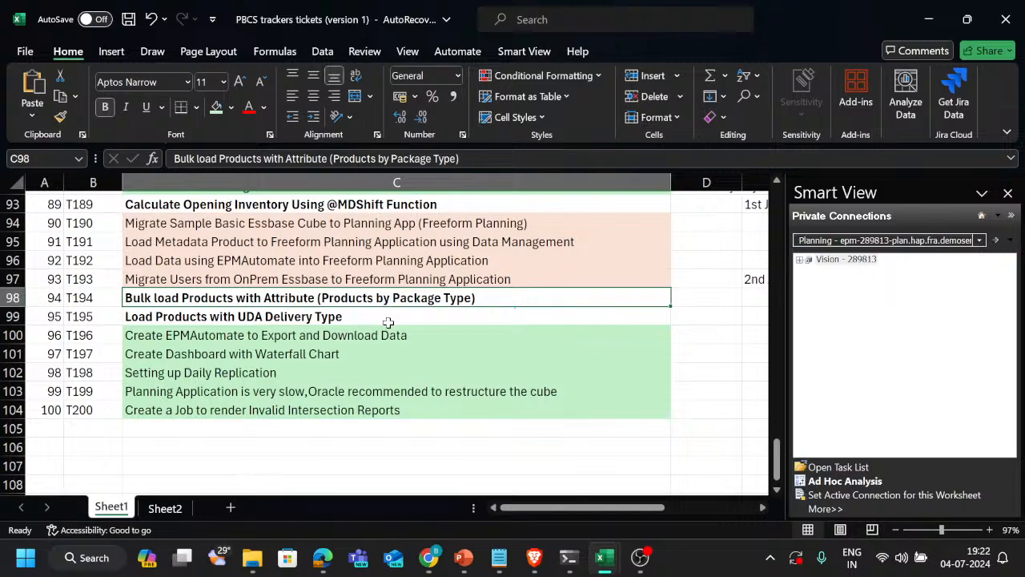
scroll(387, 322, "up", 2)
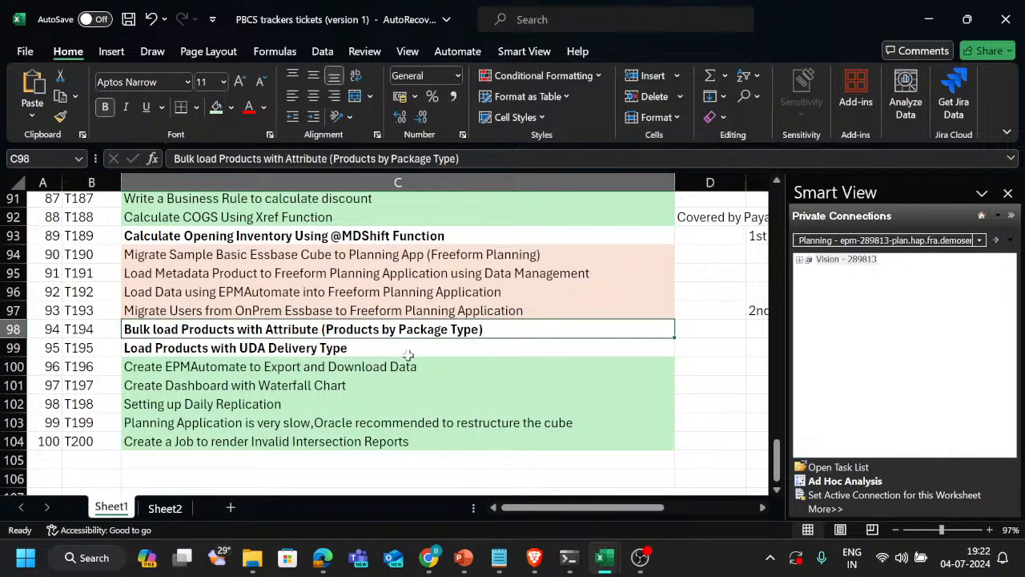
key("alt+Tab")
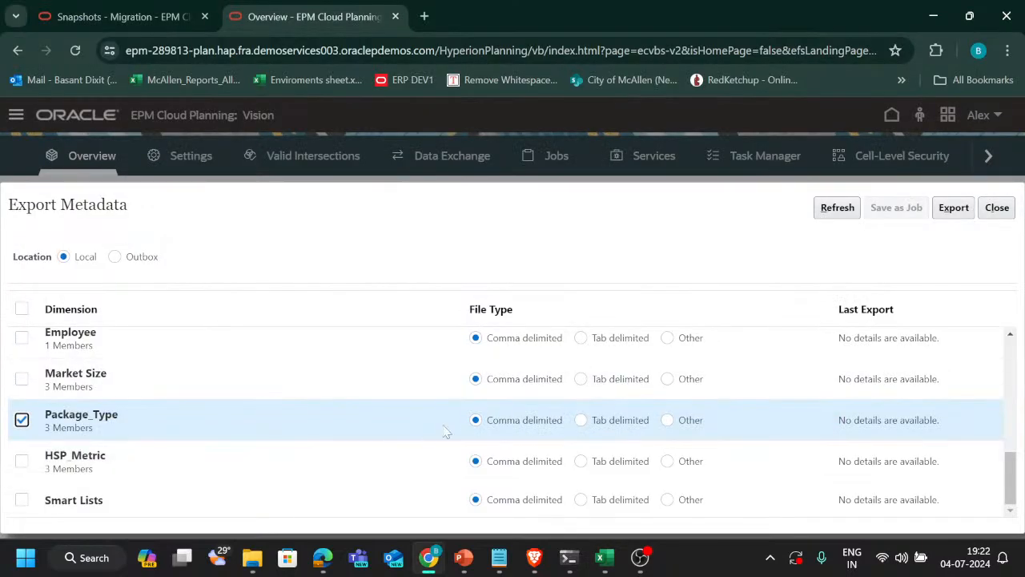
Export the Package_Type metadata and open the CSV inside the downloaded zip in Excel
left_click(953, 209)
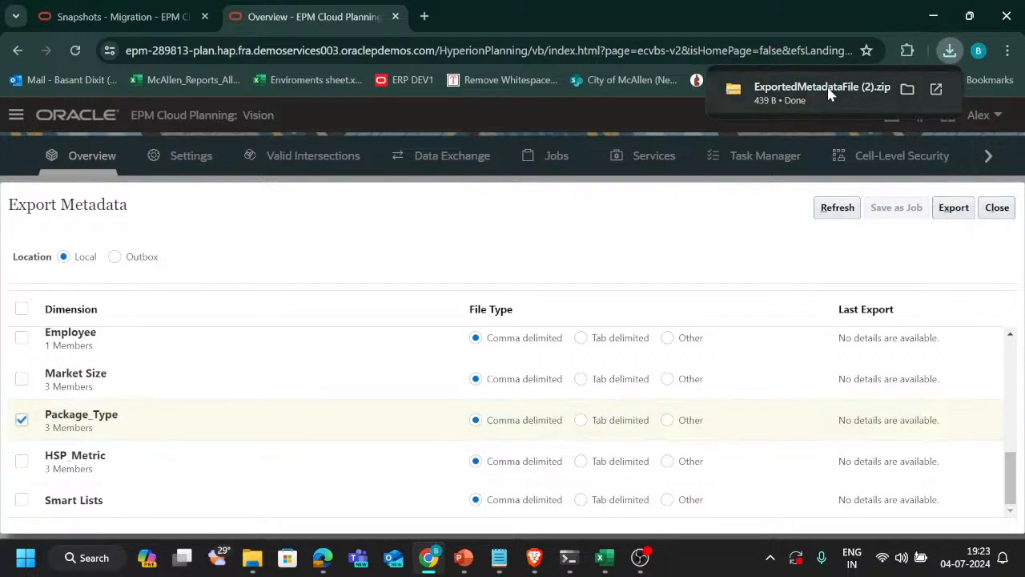
left_click(830, 95)
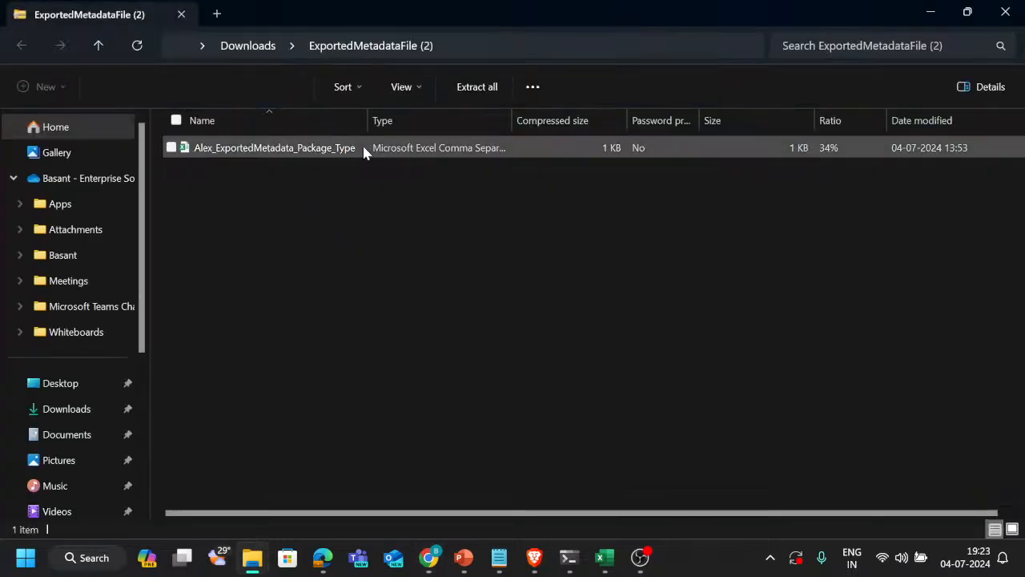
double_click(364, 149)
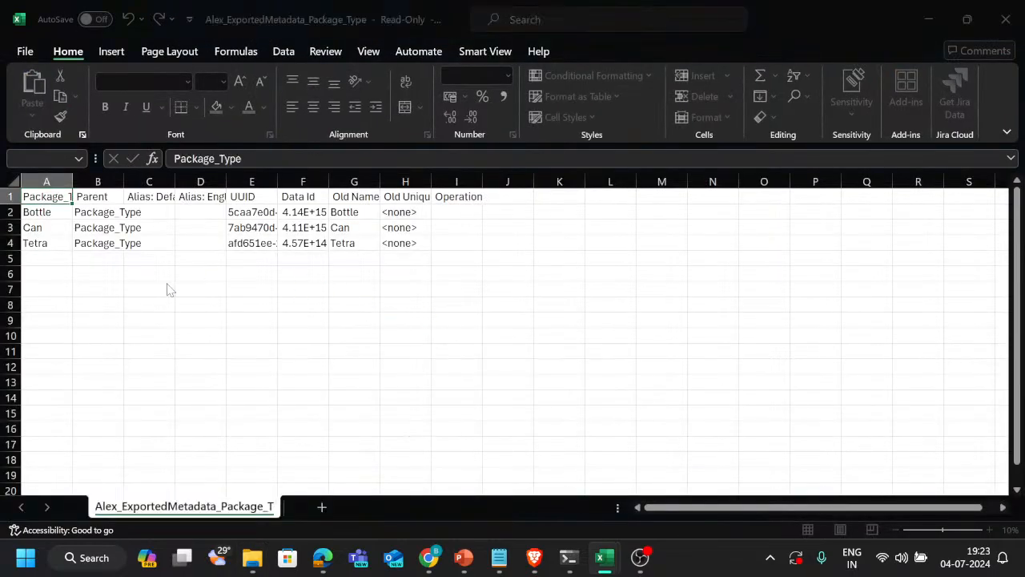
left_click(510, 349)
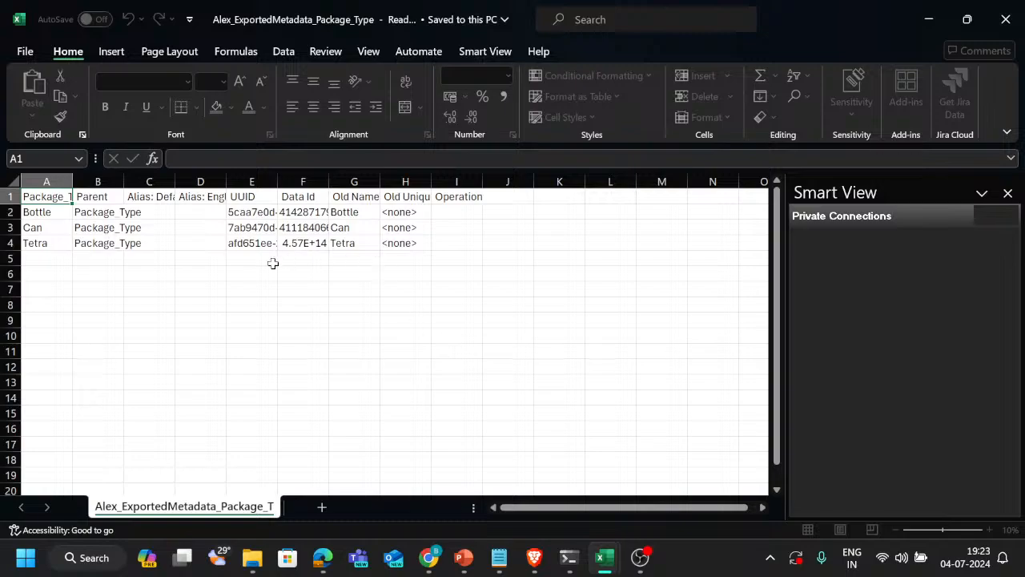
Add the member Cartoon in row 5 of the CSV with Package_Type as its parent
left_click(60, 258)
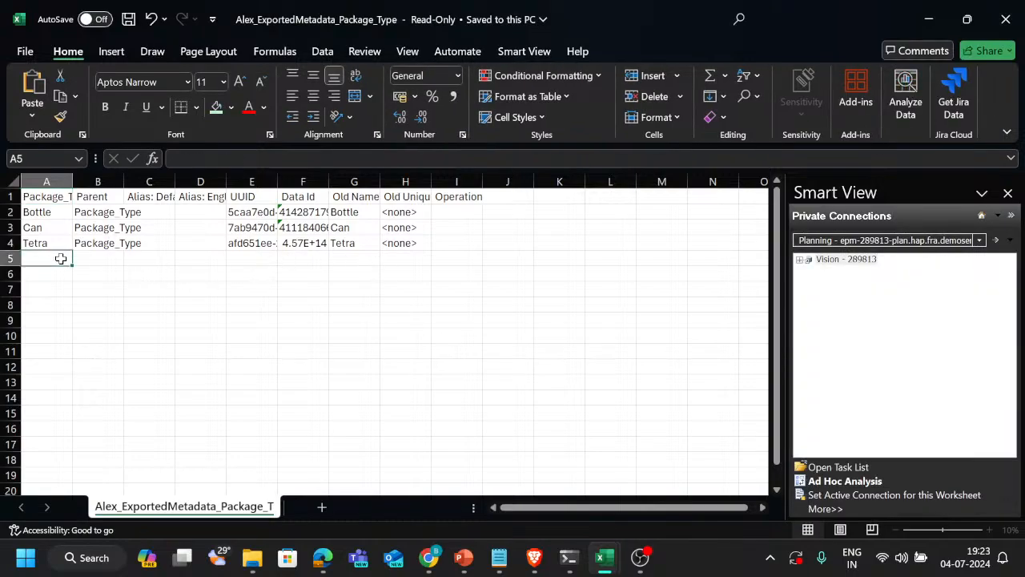
type("Can")
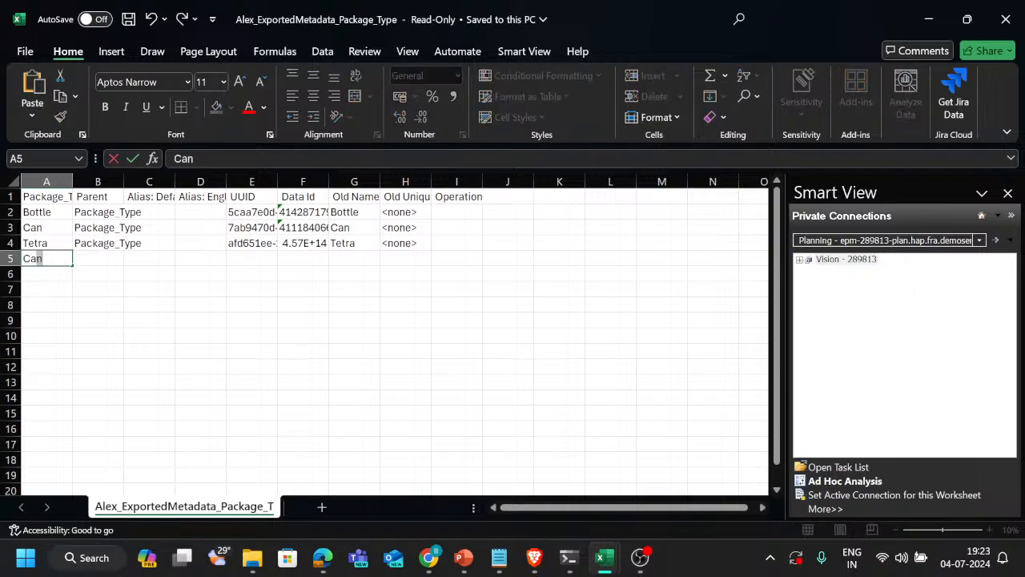
type("toon")
key("Tab")
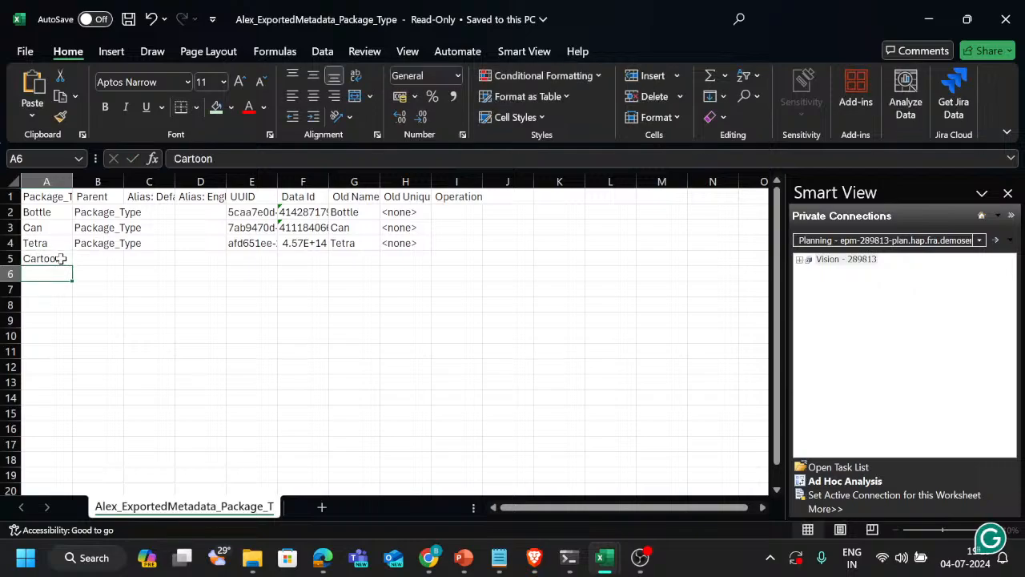
key("Up")
key("ctrl+c")
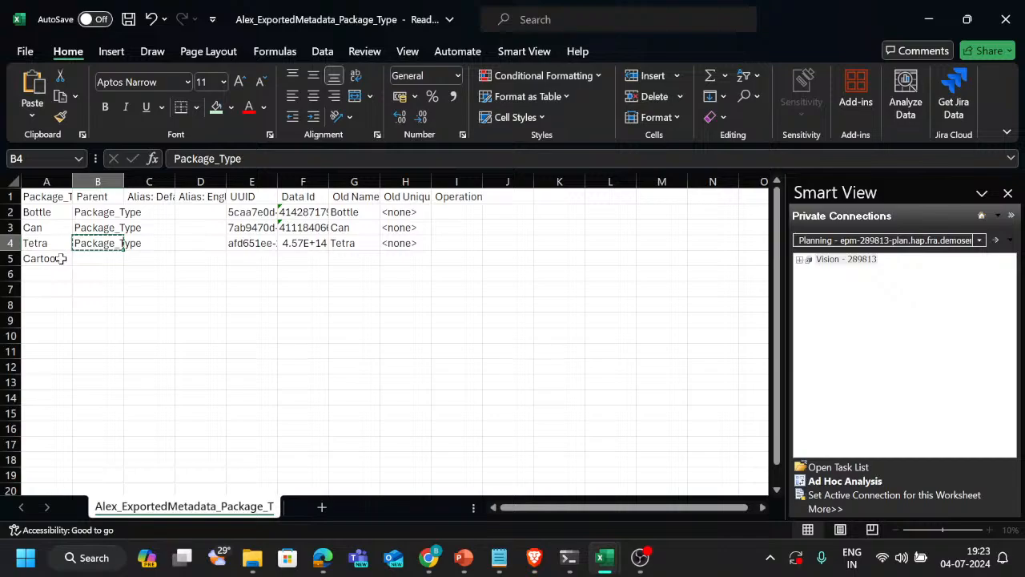
key("Down")
key("ctrl+v")
Copy the Tetra row's cells from UUID through Operation into the Cartoon row
key("Right")
key("Right")
key("Right")
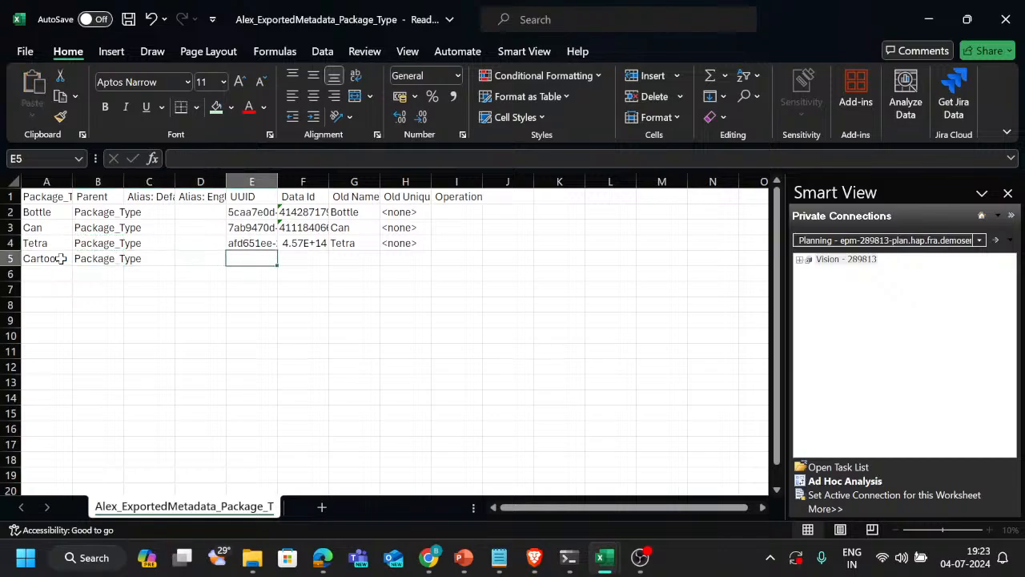
key("Up")
key("shift+Right")
key("shift+Right")
key("shift+Right")
key("shift+Right")
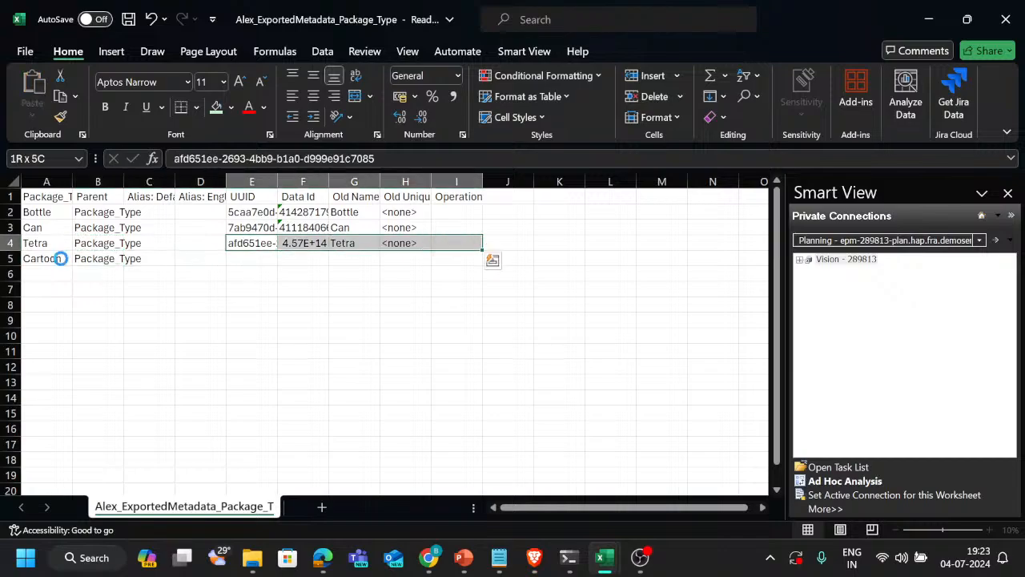
key("ctrl+c")
key("Down")
key("ctrl+v")
key("Escape")
key("Right")
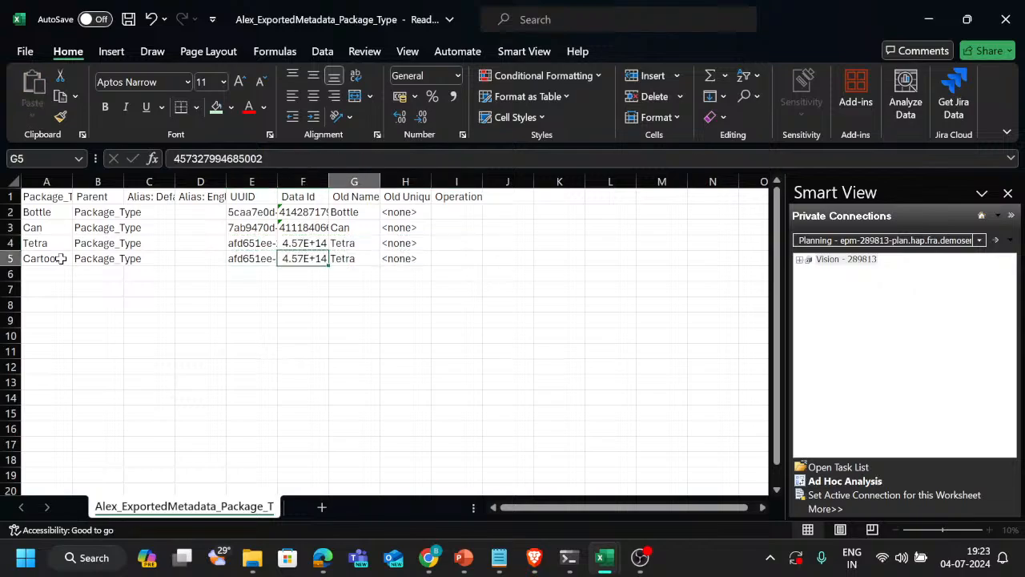
Replace the Old Name in the Cartoon row with a copy of the member name Cartoon
key("Left")
key("Left")
key("Left")
key("Left")
key("Left")
key("ctrl+c")
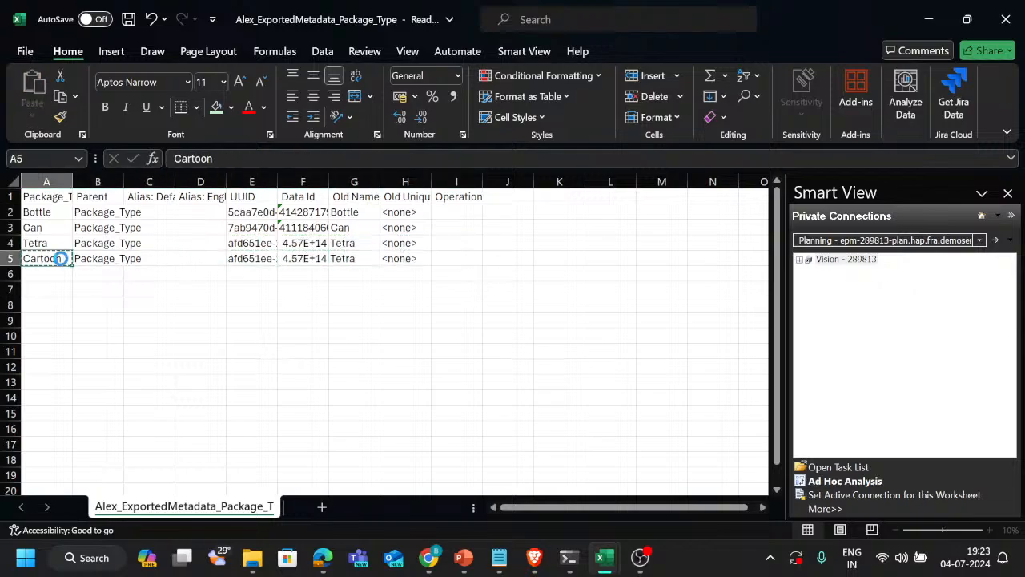
key("Right")
key("Right")
key("Right")
key("Right")
key("Right")
key("Right")
key("Right")
key("Left")
key("ctrl+v")
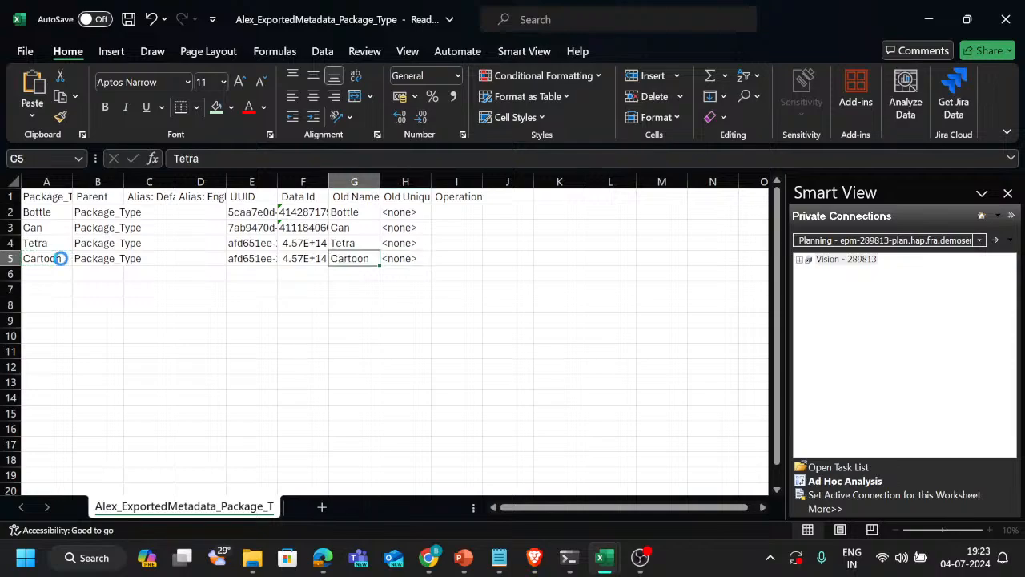
key("Escape")
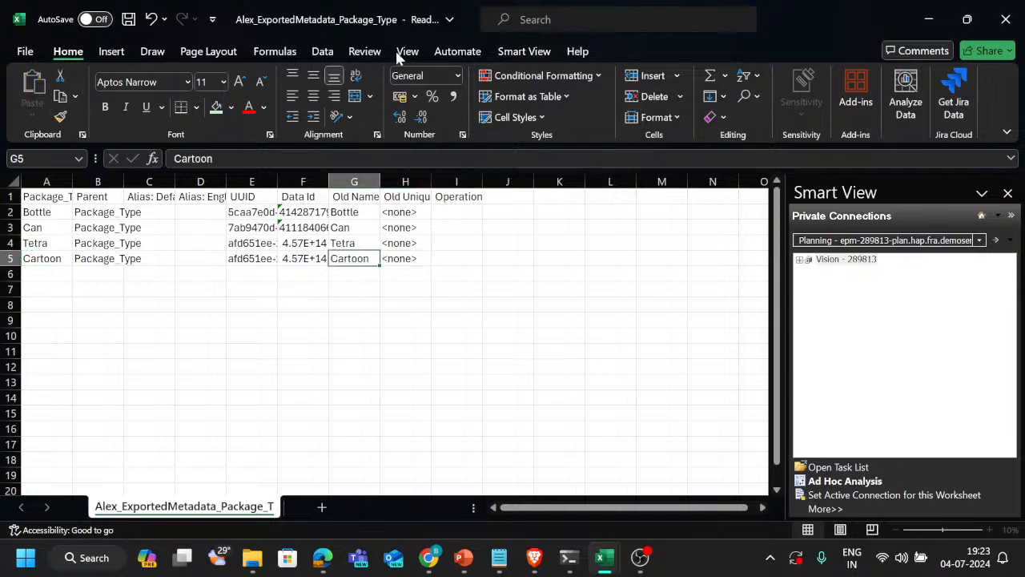
Save the edited CSV under the name Package_Type in the Downloads folder, keeping the CSV UTF-8 format
left_click(128, 22)
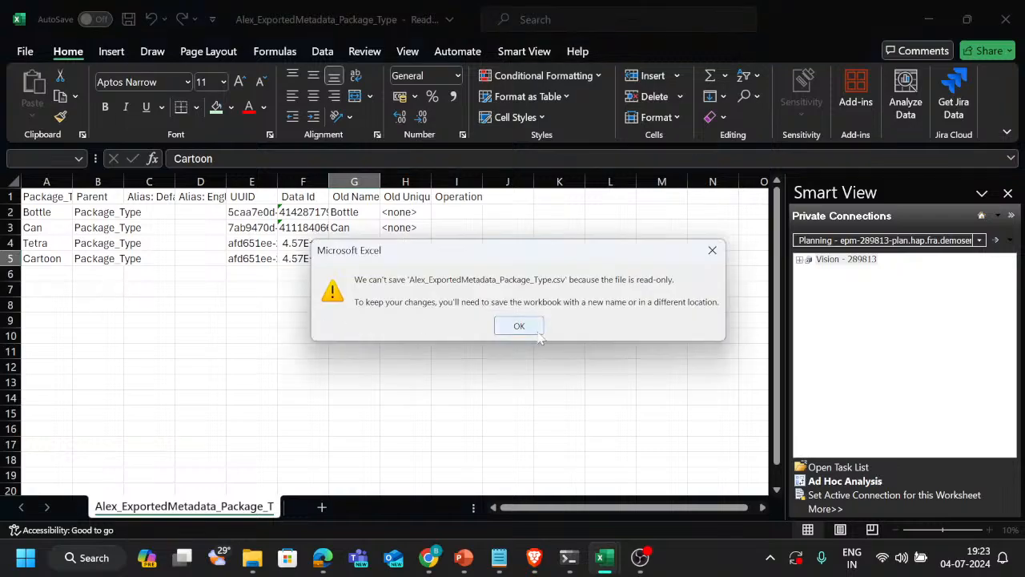
left_click(520, 327)
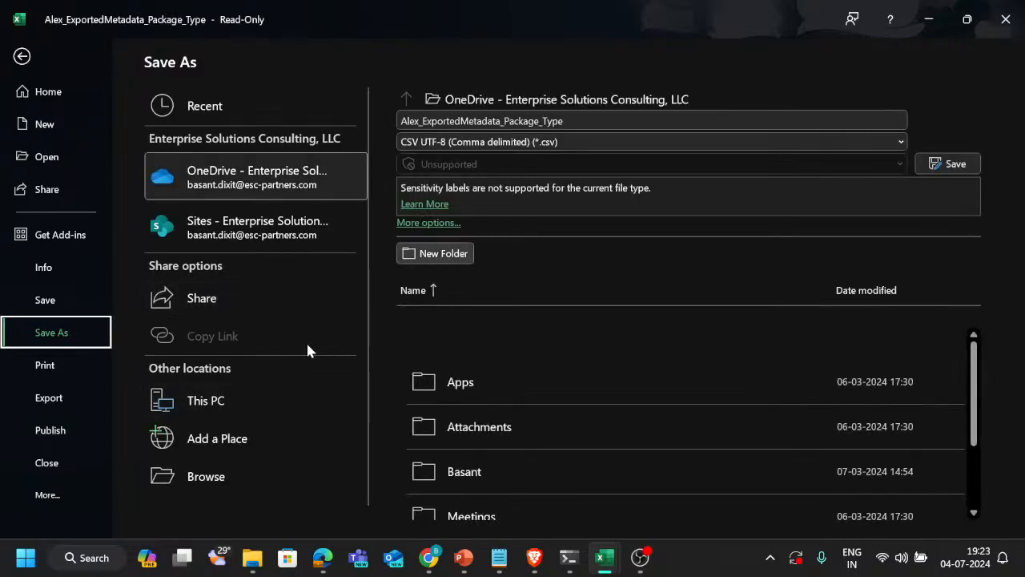
left_click(234, 475)
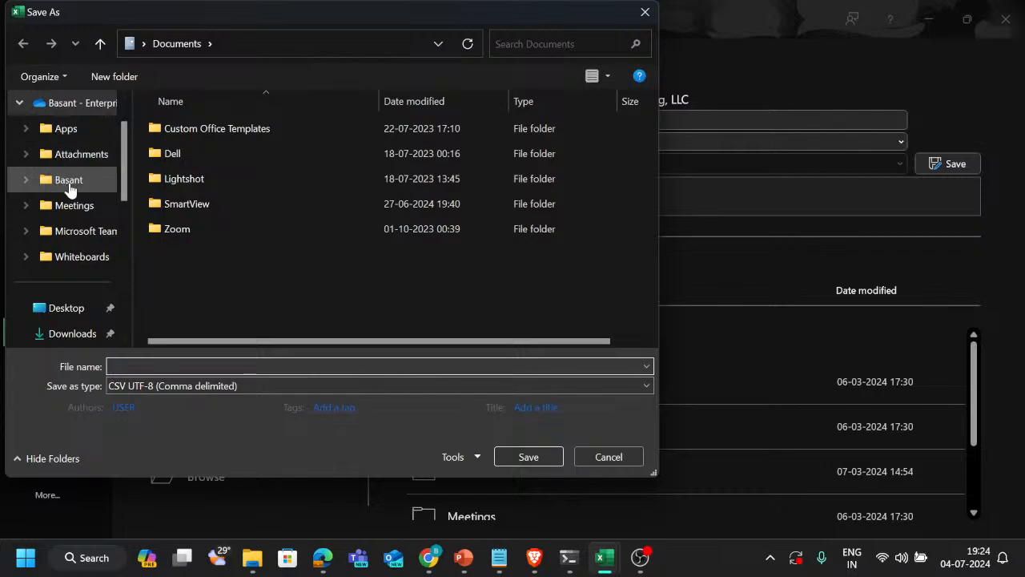
scroll(49, 236, "down", 1)
left_click(67, 258)
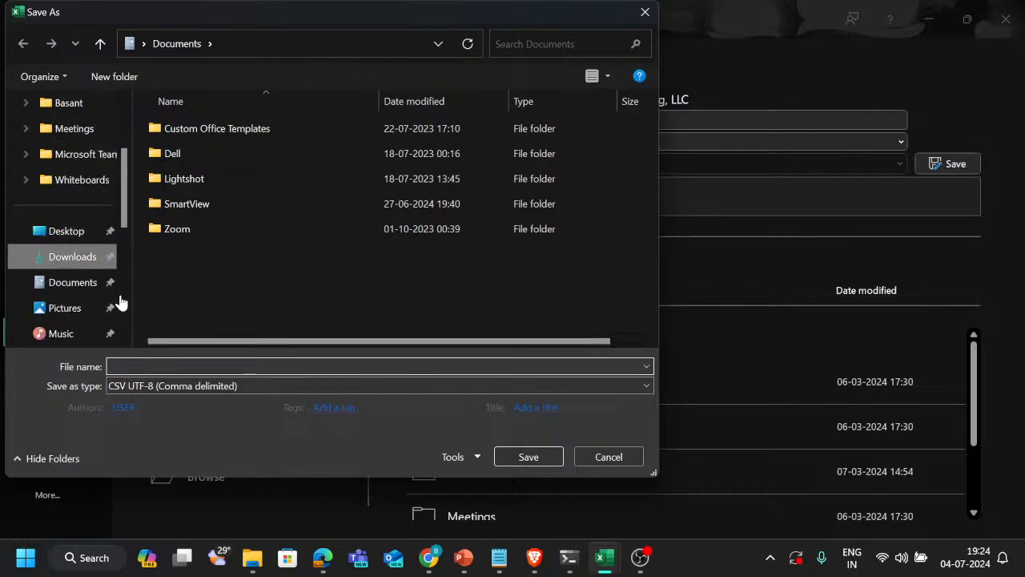
left_click(150, 367)
type("Package_Type")
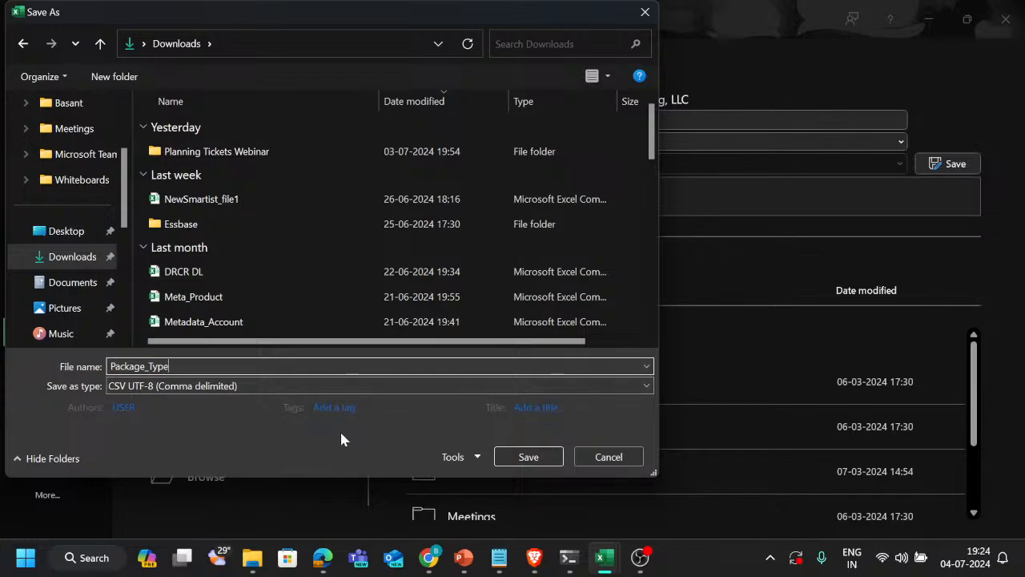
left_click(538, 462)
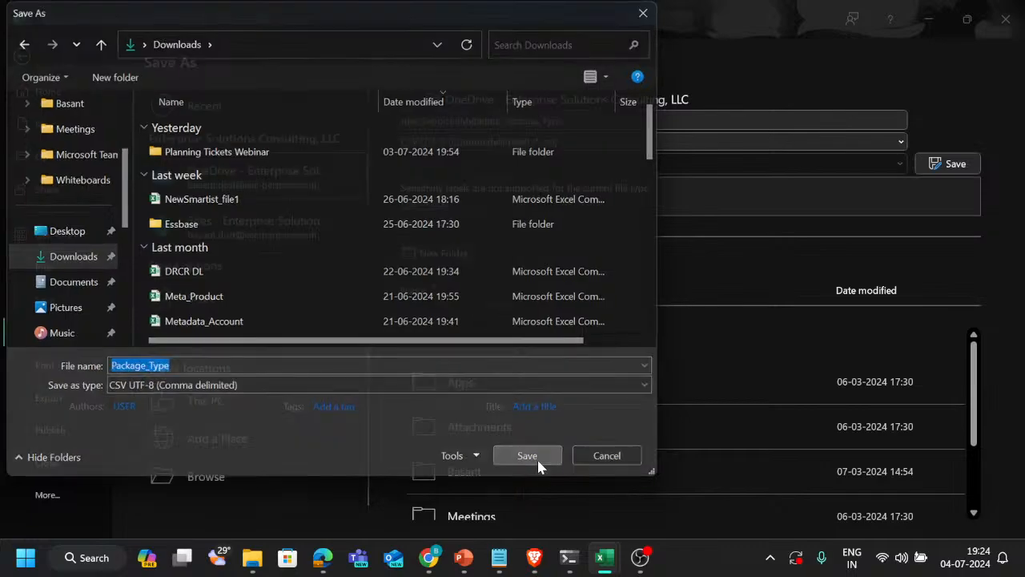
Switch to the EPM Cloud Planning page in Chrome and close the metadata export to return to the dimensions list
key("alt+Tab")
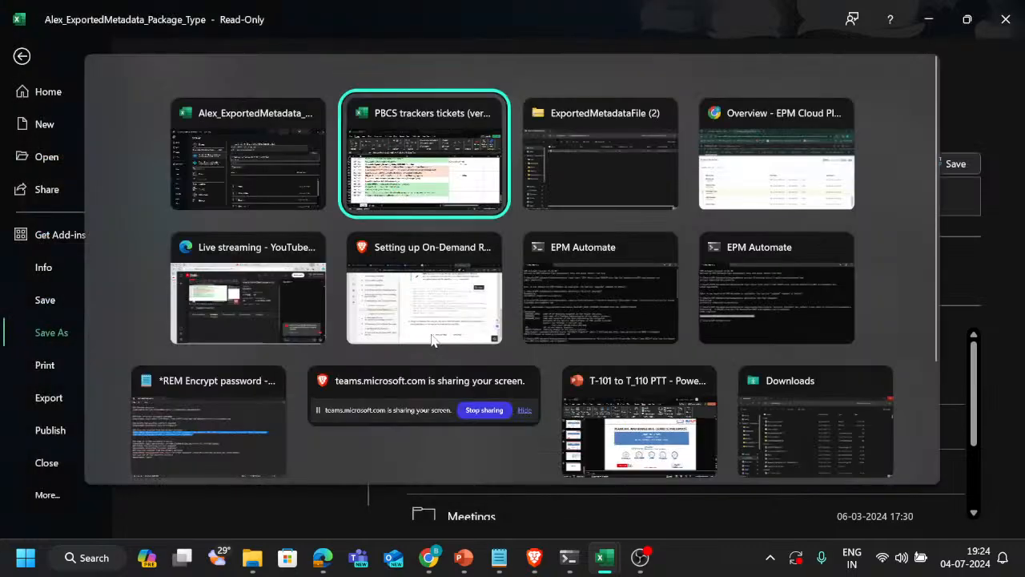
key("alt+Tab")
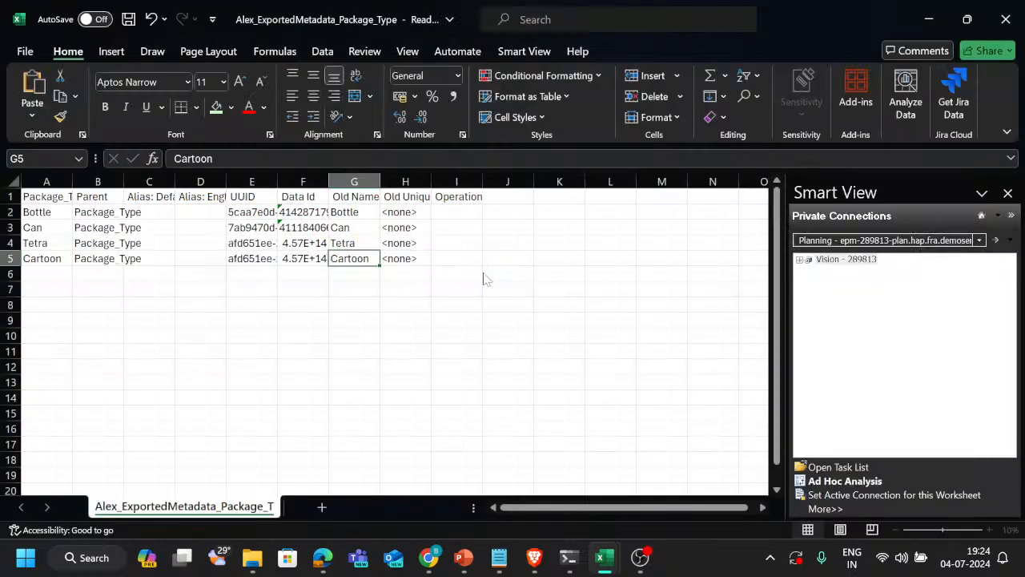
key("alt+Tab")
key("alt+shift+Tab")
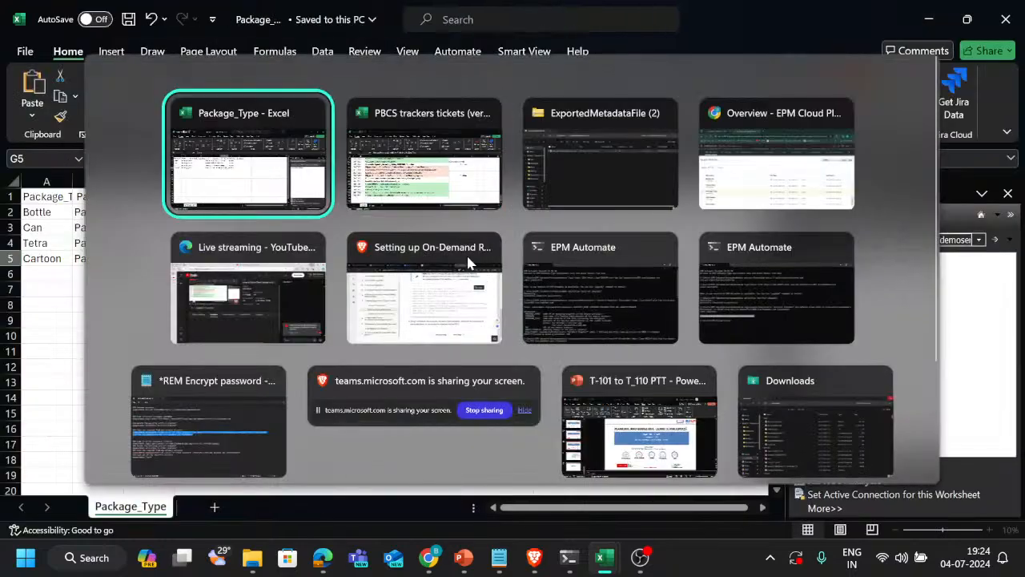
key("alt+Tab")
key("alt+Tab")
key("alt+Tab")
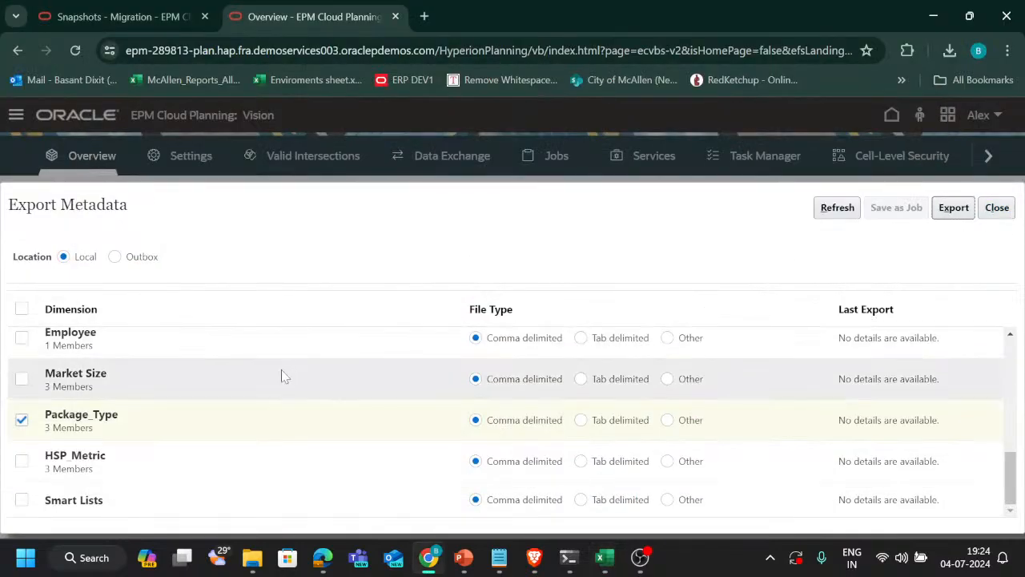
scroll(167, 359, "up", 1)
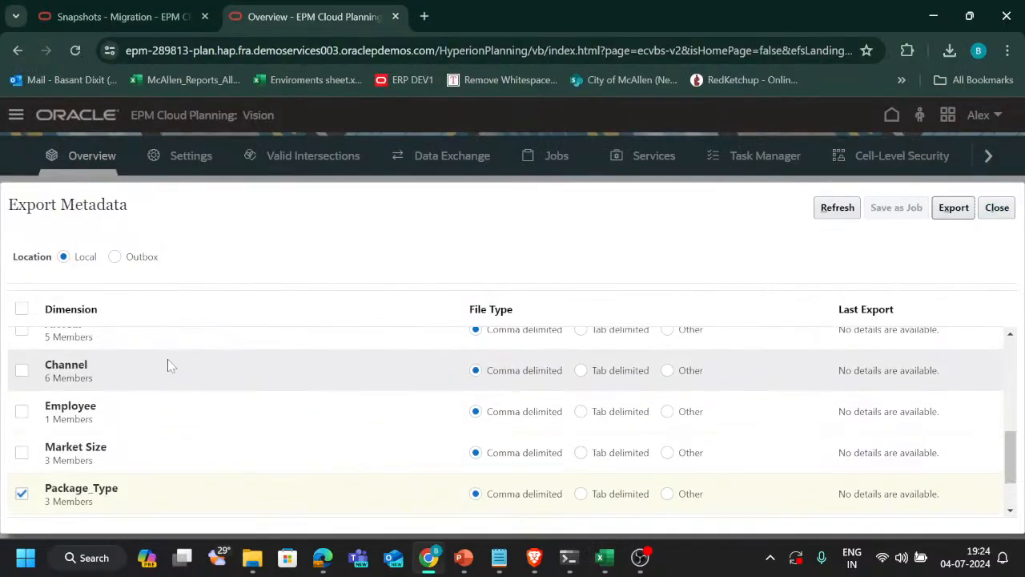
left_click(997, 207)
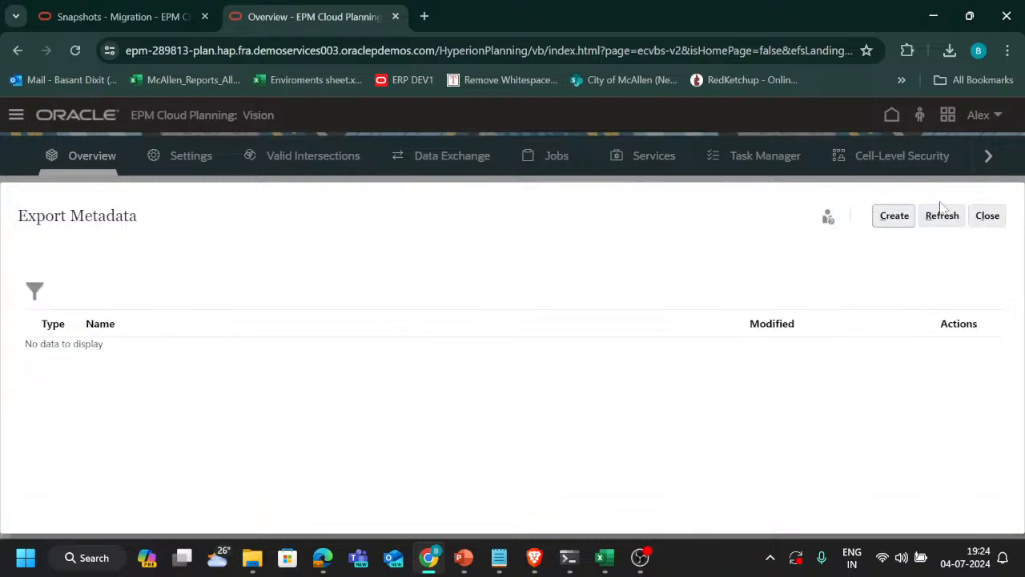
left_click(995, 216)
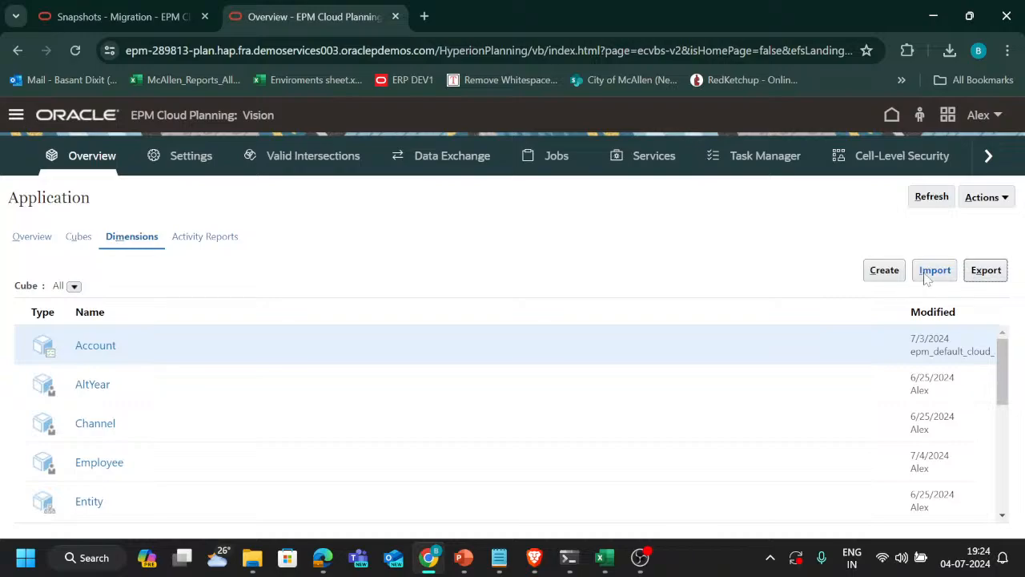
Create a new metadata import and choose the Package_Type file from Downloads for the Package_Type dimension
left_click(928, 274)
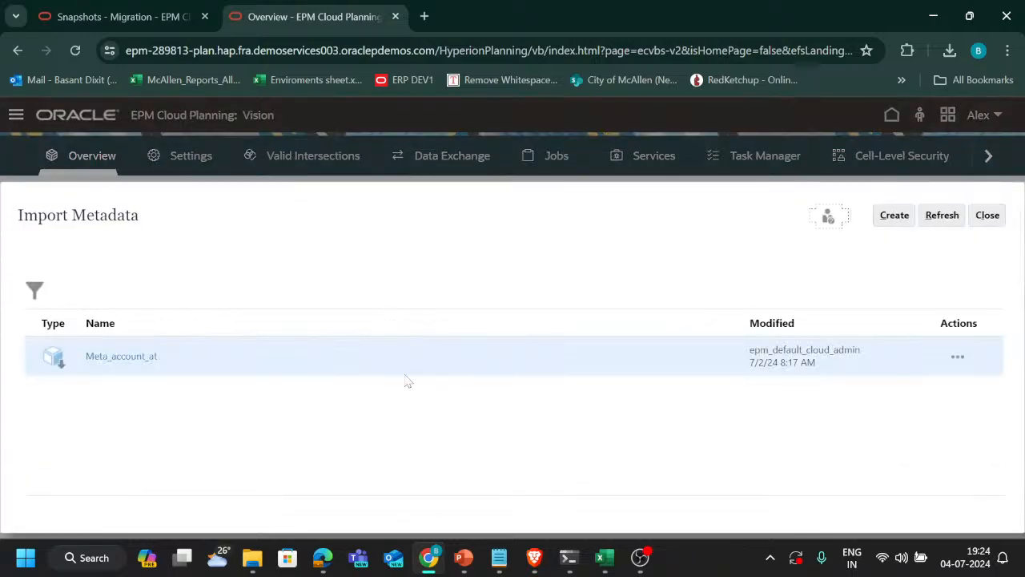
left_click(886, 218)
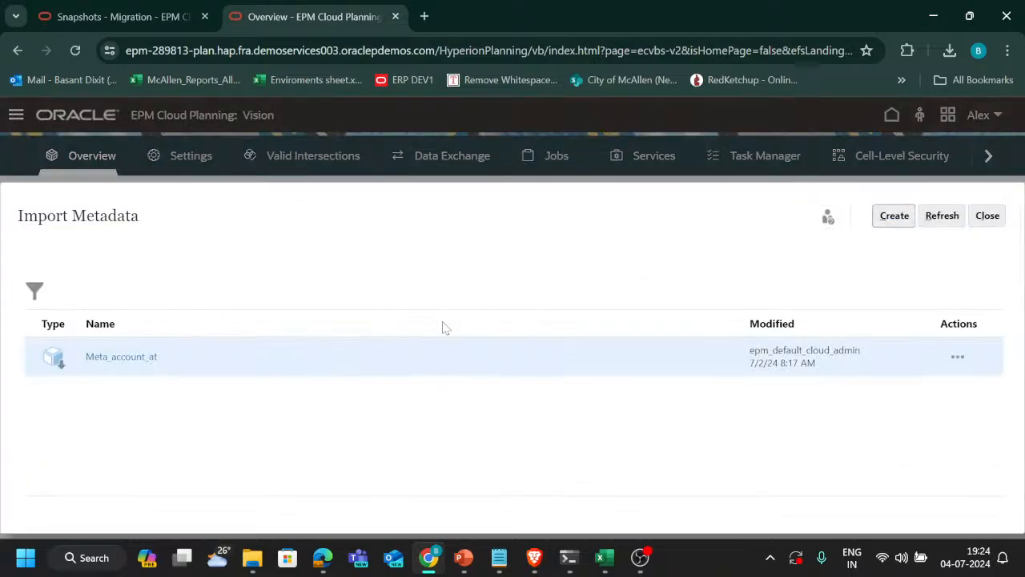
scroll(131, 360, "down", 5)
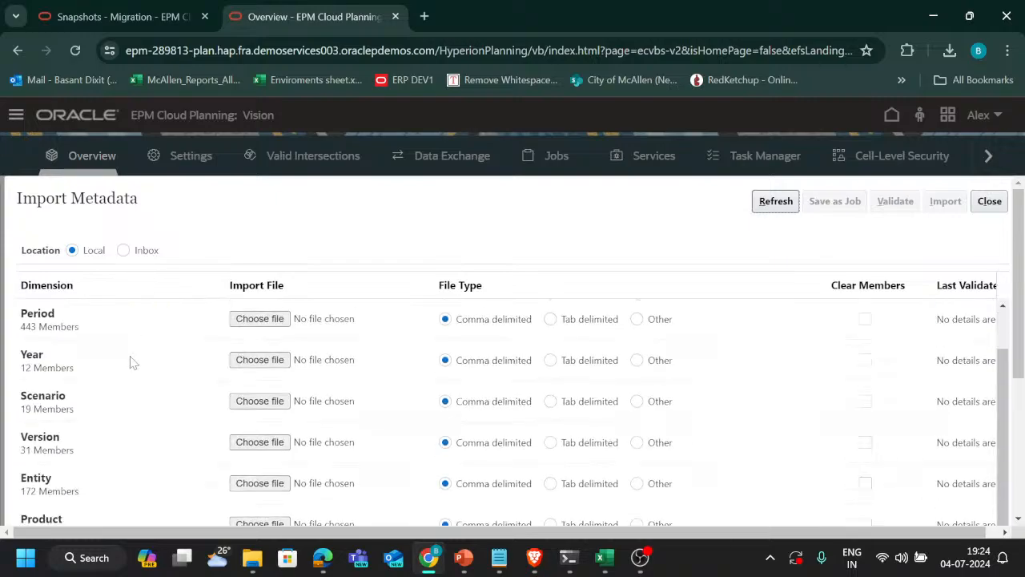
left_click(255, 396)
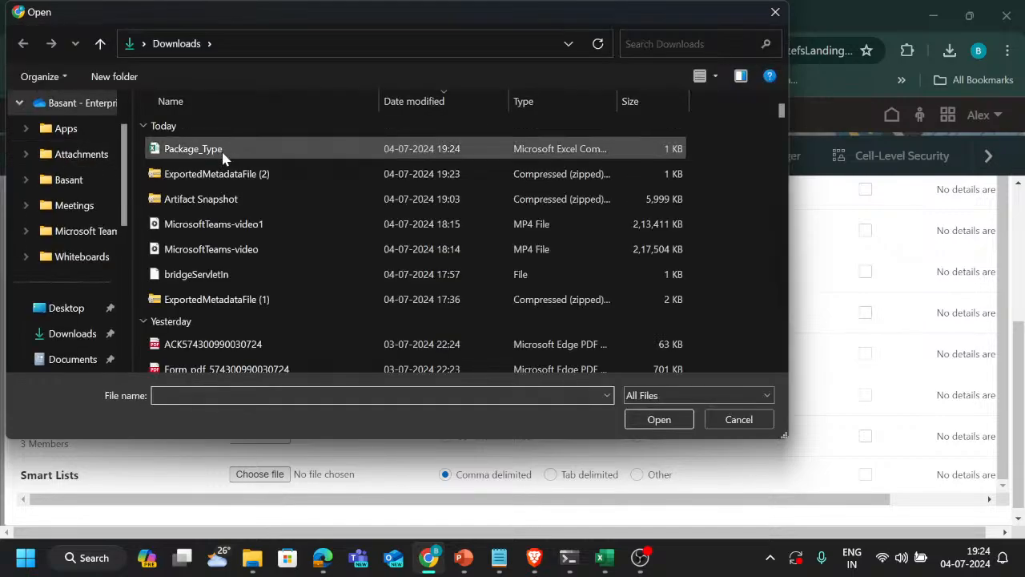
left_click(225, 151)
left_click(657, 419)
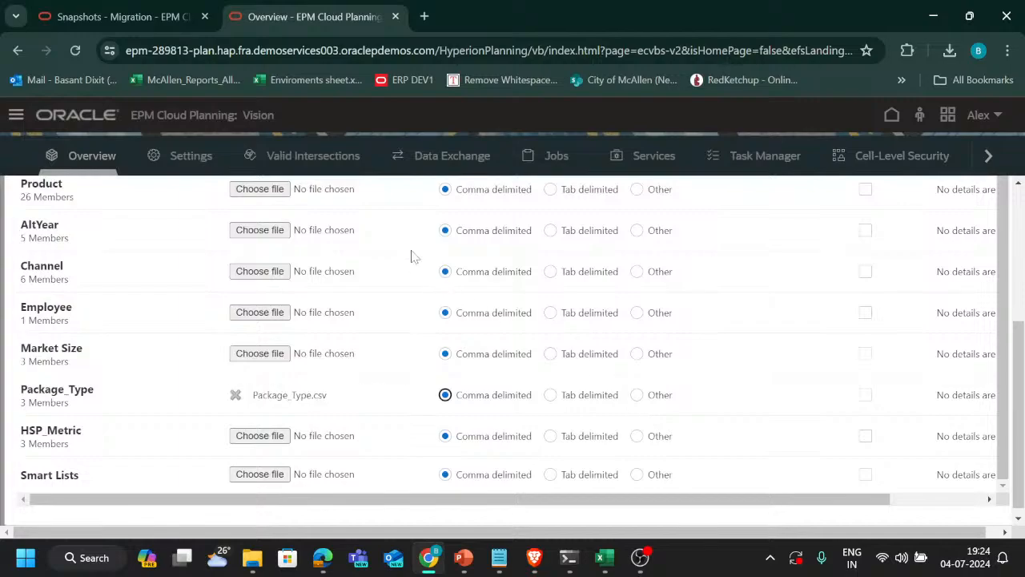
Validate the chosen Package_Type import file and acknowledge the job submission
scroll(693, 376, "down", 1)
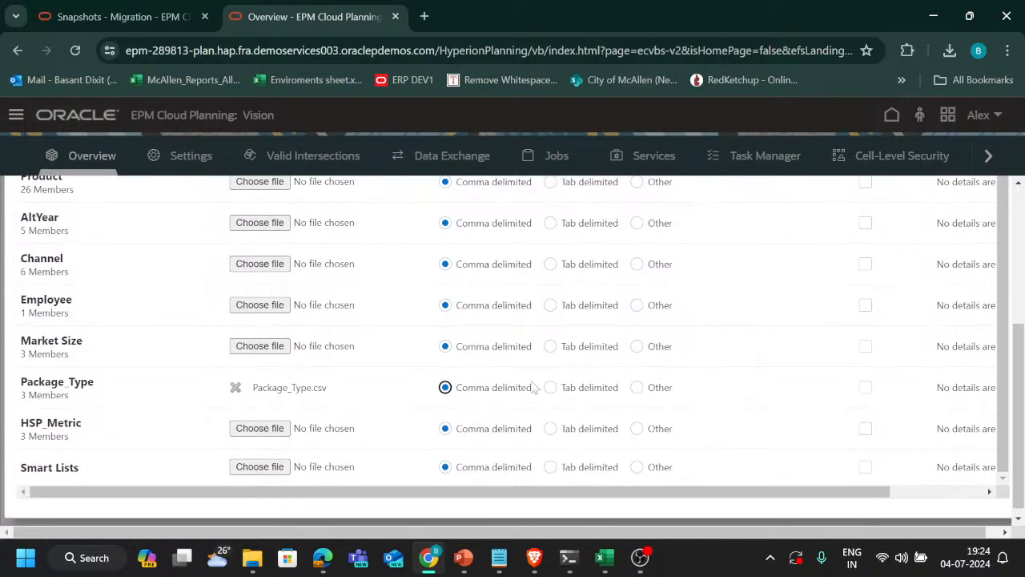
scroll(584, 407, "up", 10)
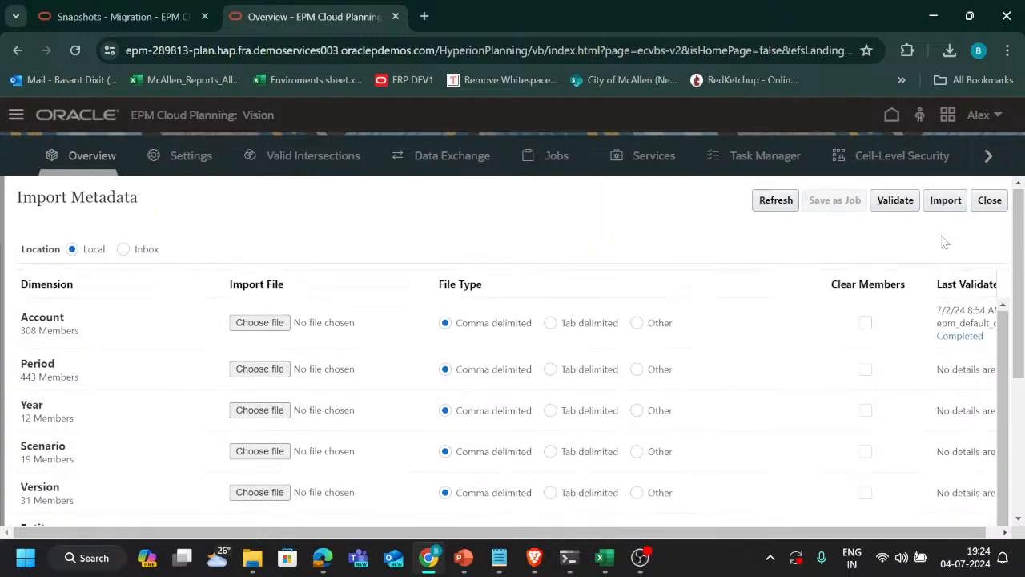
left_click(899, 202)
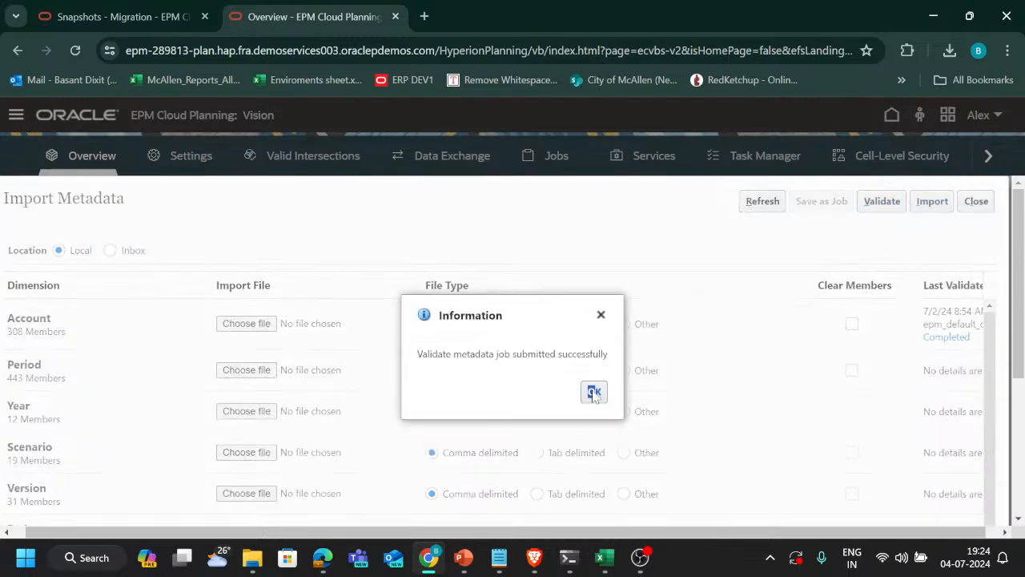
left_click(594, 393)
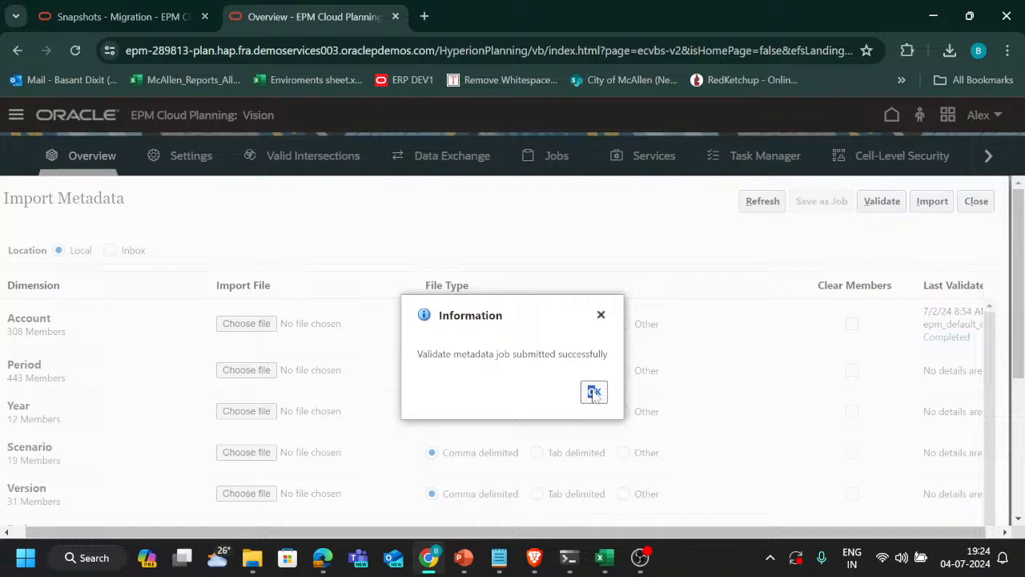
Import the Package_Type metadata without the database refresh option and close the metadata import
left_click(937, 203)
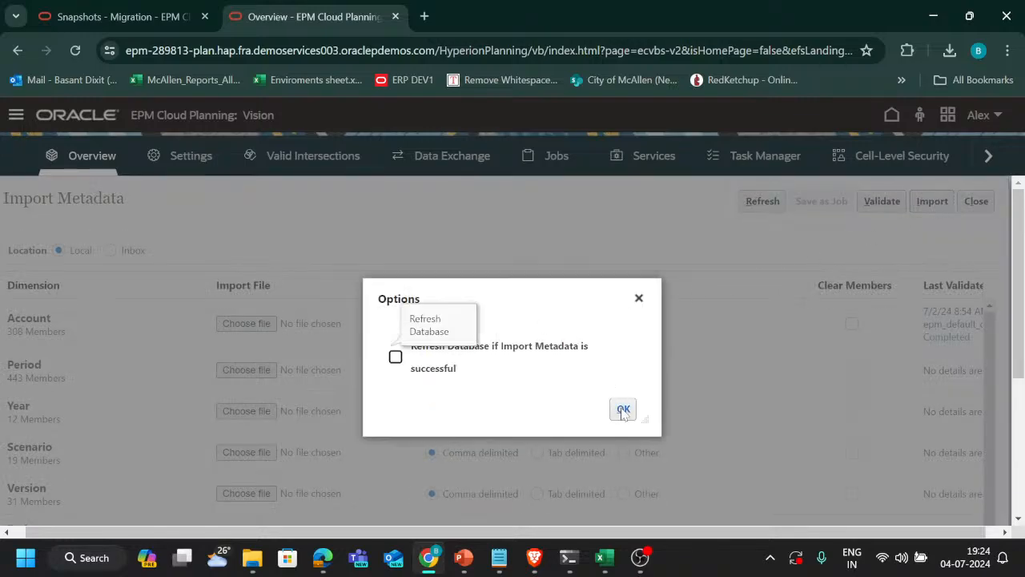
left_click(619, 409)
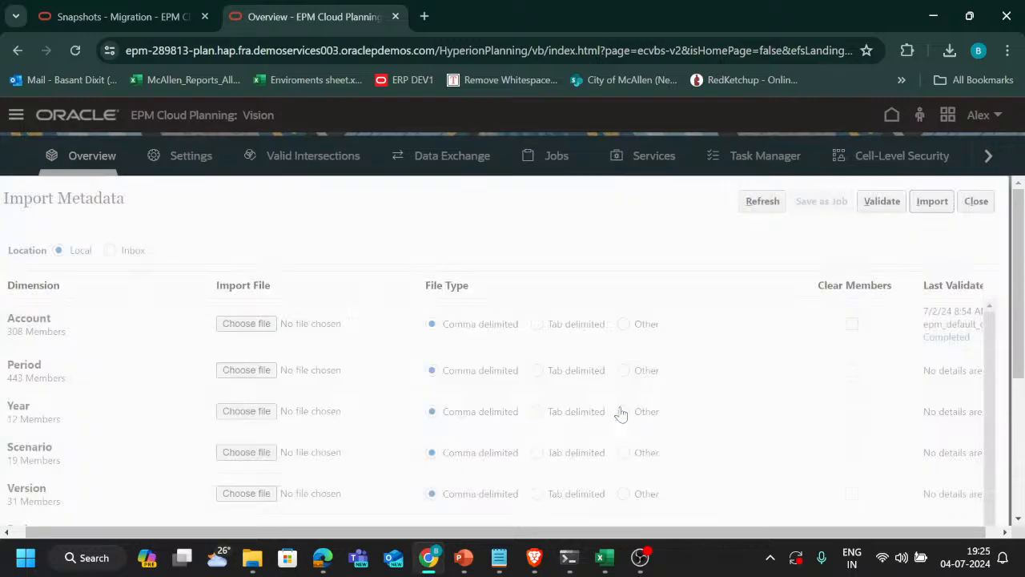
left_click(592, 393)
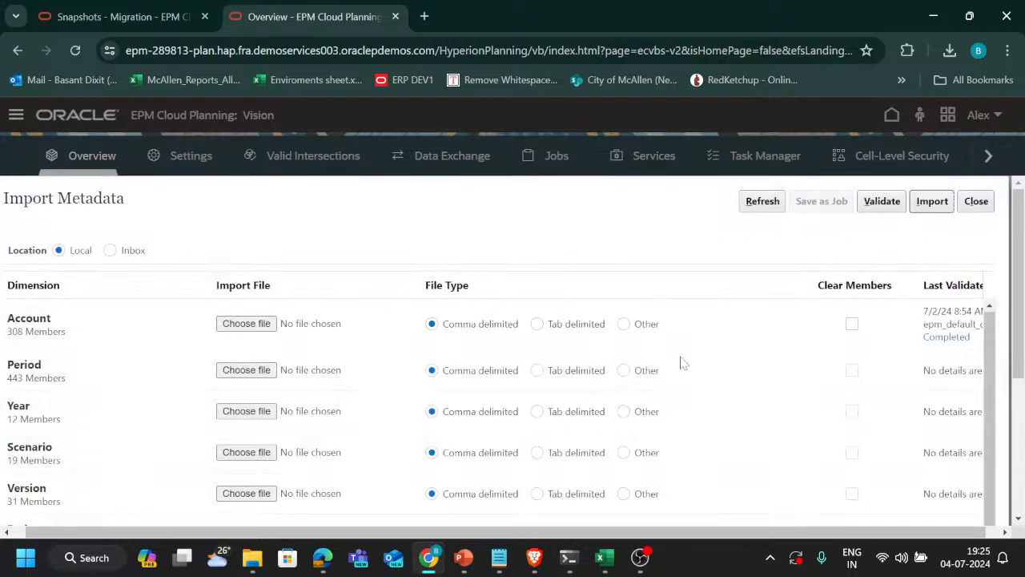
left_click(980, 207)
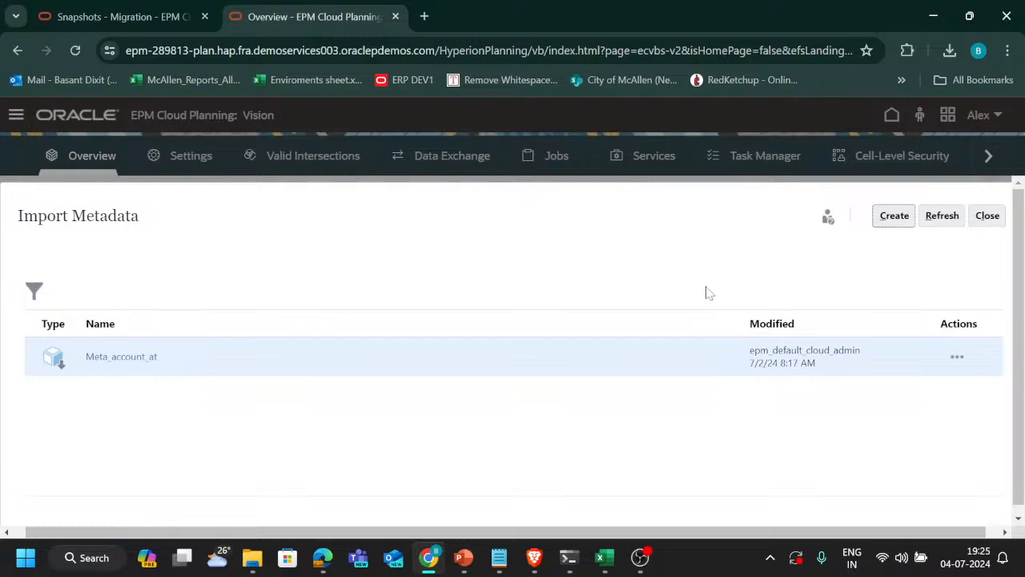
left_click(993, 217)
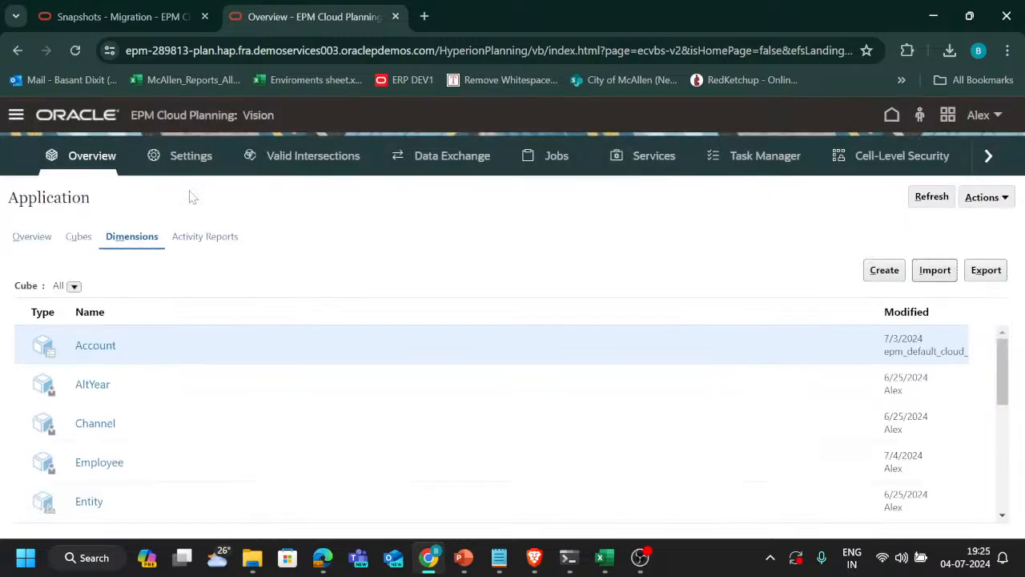
Open the application's Jobs page to check the status of the metadata validation and import
left_click(16, 118)
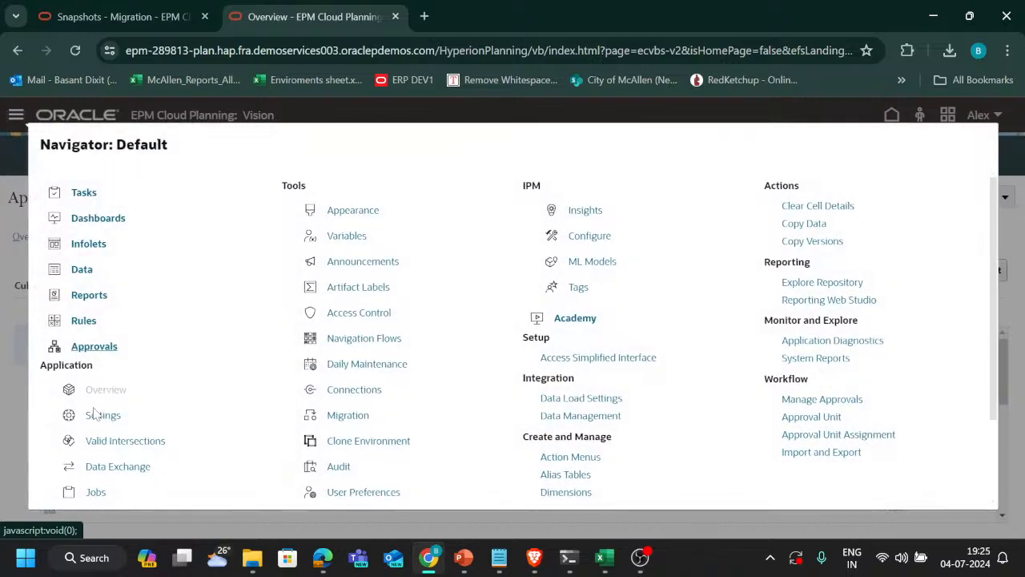
scroll(355, 442, "down", 2)
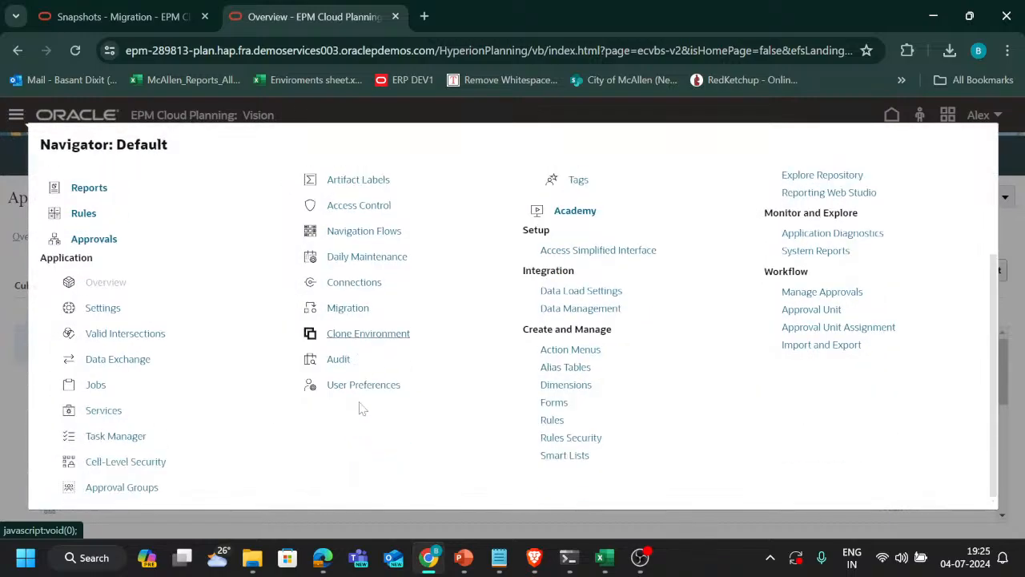
left_click(95, 385)
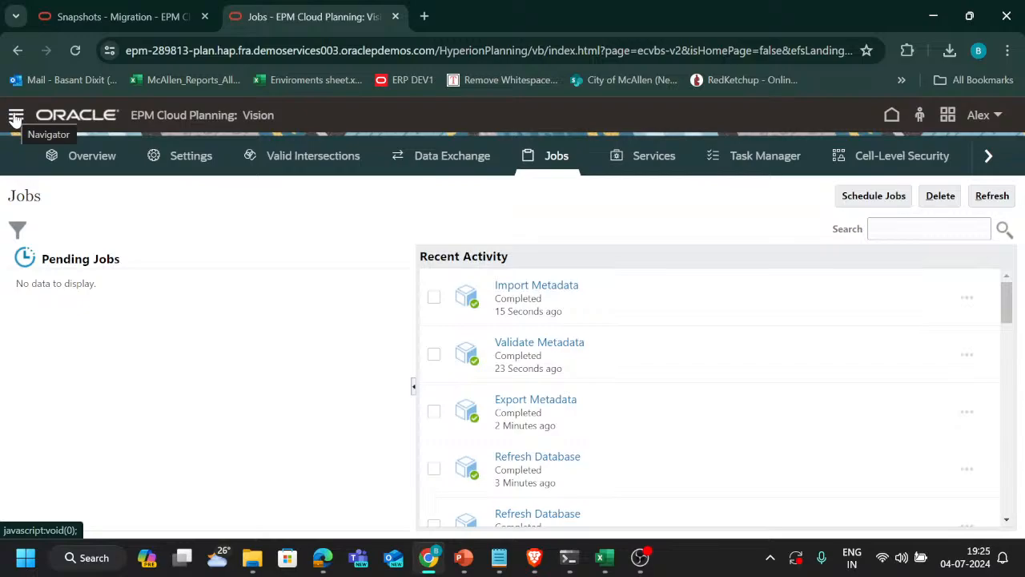
Open the Package_Type dimension from the application overview's dimension list to check its members
left_click(16, 118)
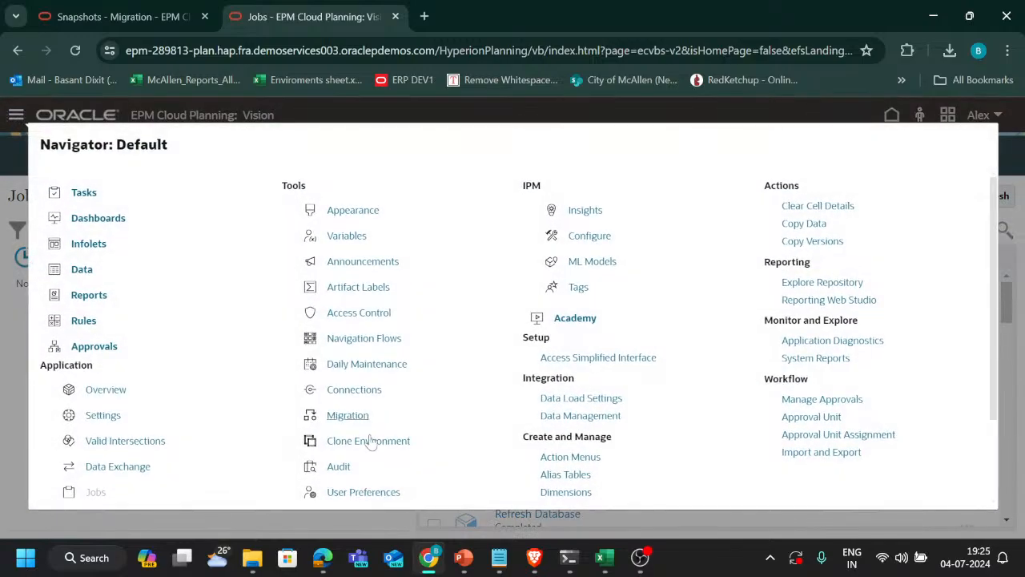
scroll(370, 440, "down", 1)
left_click(100, 282)
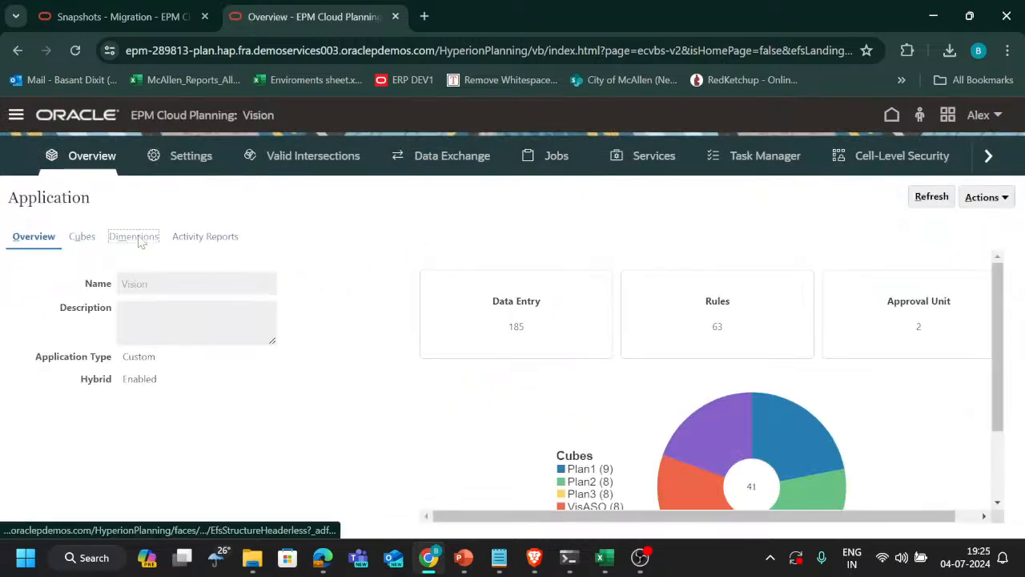
left_click(133, 237)
scroll(369, 340, "down", 5)
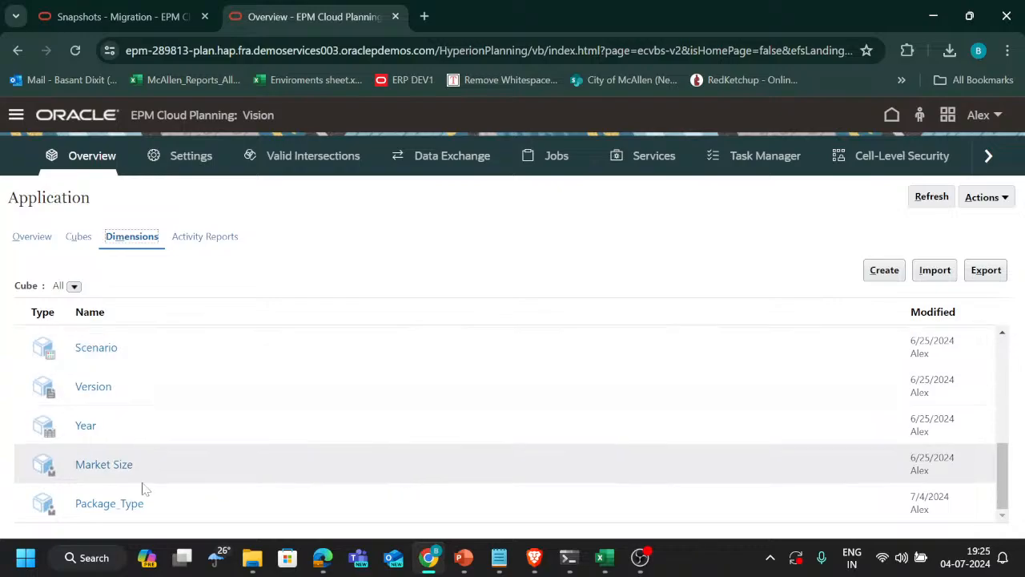
left_click(117, 507)
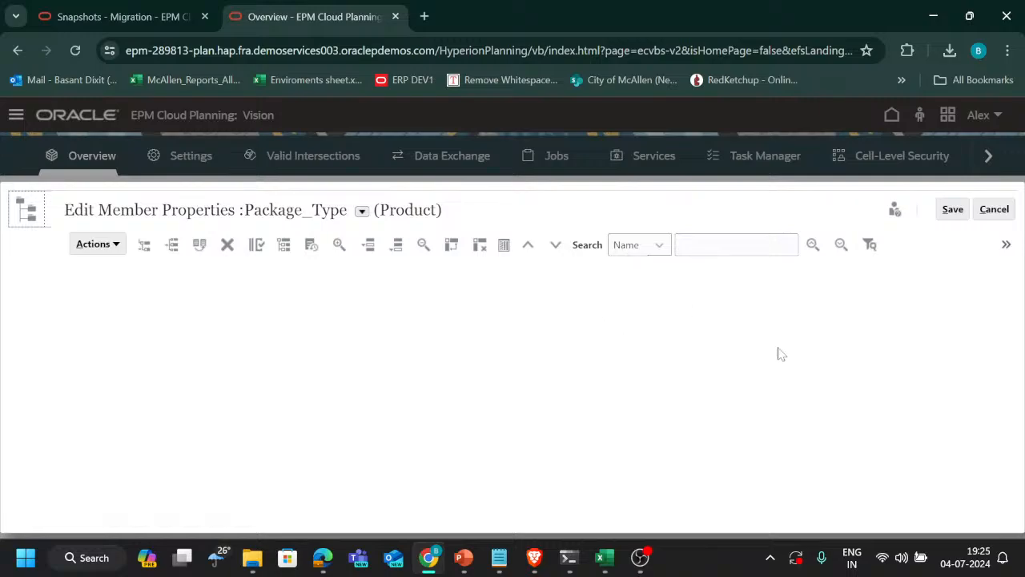
left_click(1006, 245)
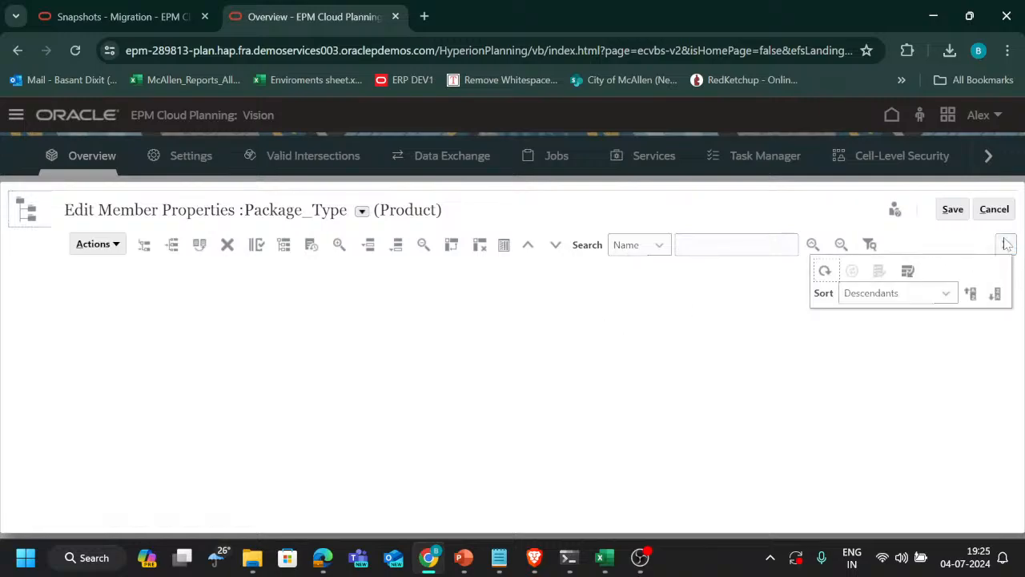
left_click(455, 317)
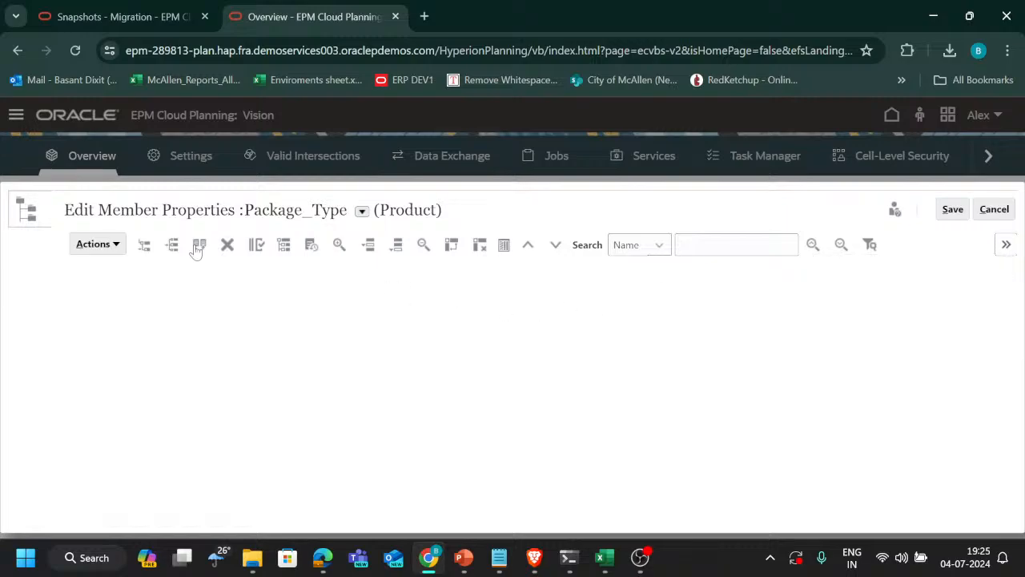
left_click(116, 244)
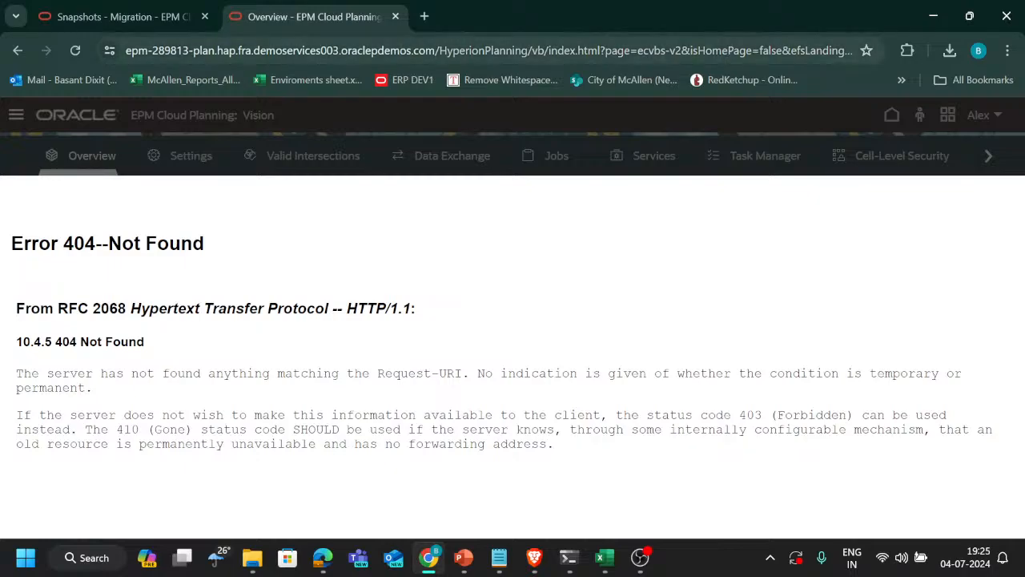
Try to reload the Vision application page from its current address
left_click(407, 49)
key("Return")
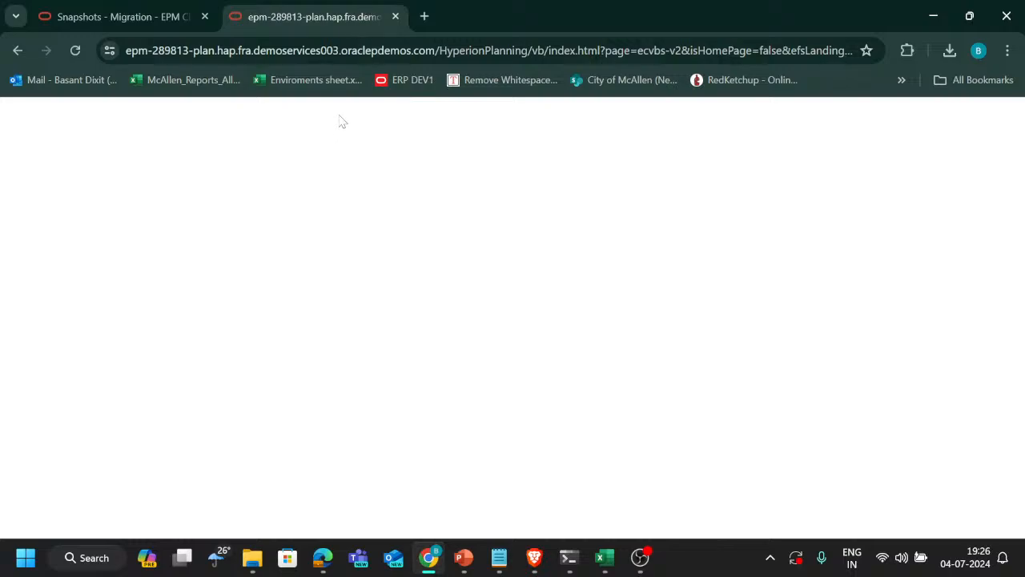
left_click(405, 49)
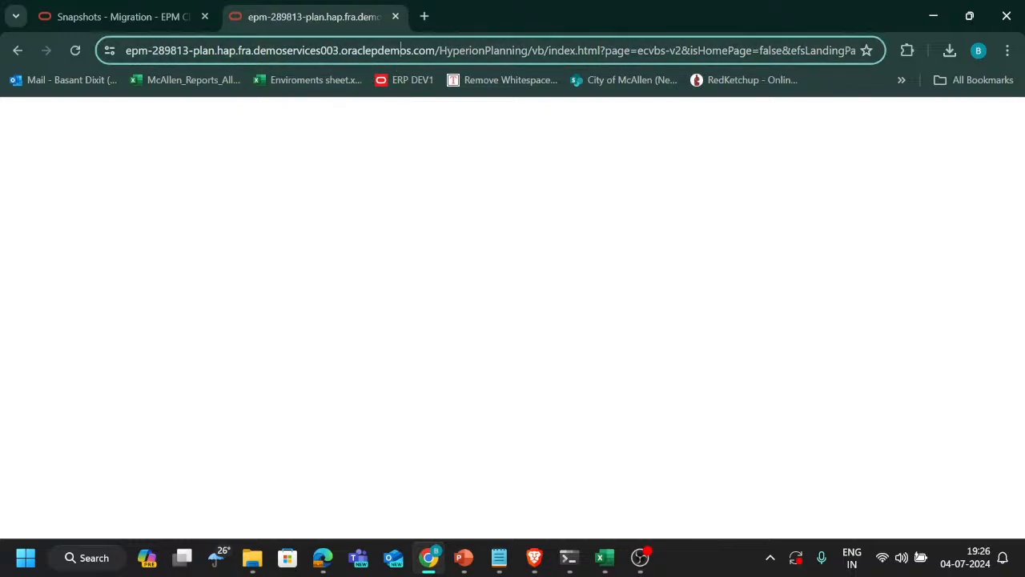
key("Return")
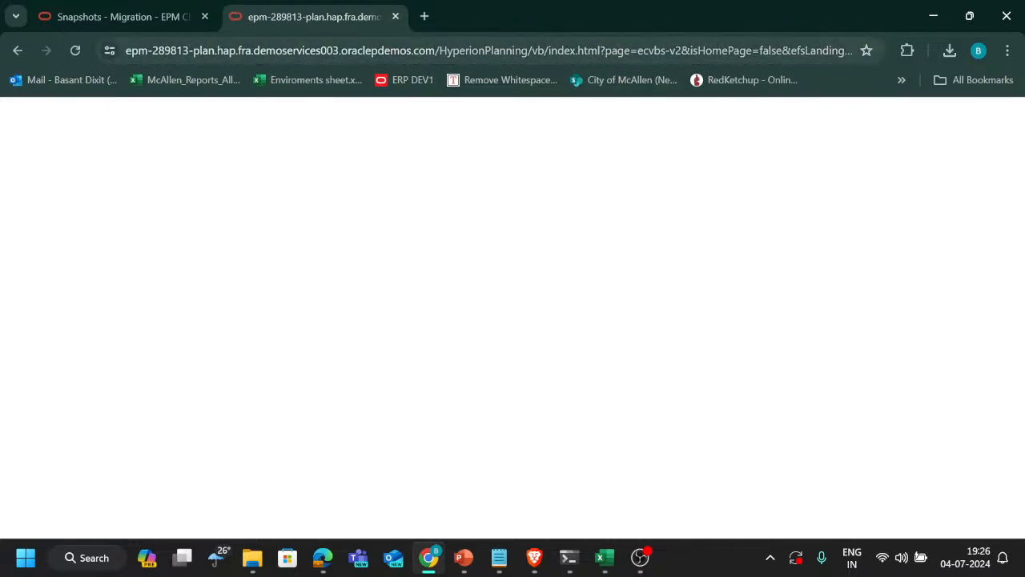
Load the environment's base address ending in /HyperionPlanning/ in a new browser tab and close the blank application tab
left_click(529, 57)
left_click(528, 54)
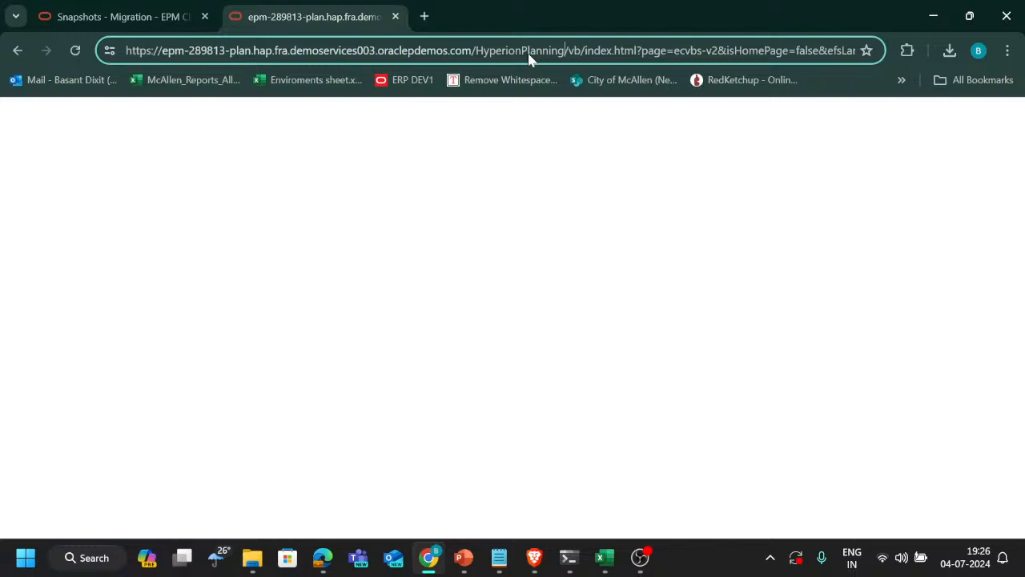
key("ctrl+shift+Left")
key("ctrl+shift+Left")
key("ctrl+shift+Left")
key("ctrl+shift+Left")
key("ctrl+shift+Left")
key("ctrl+shift+Left")
key("ctrl+shift+Left")
key("ctrl+shift+Left")
key("ctrl+shift+Left")
key("ctrl+shift+Left")
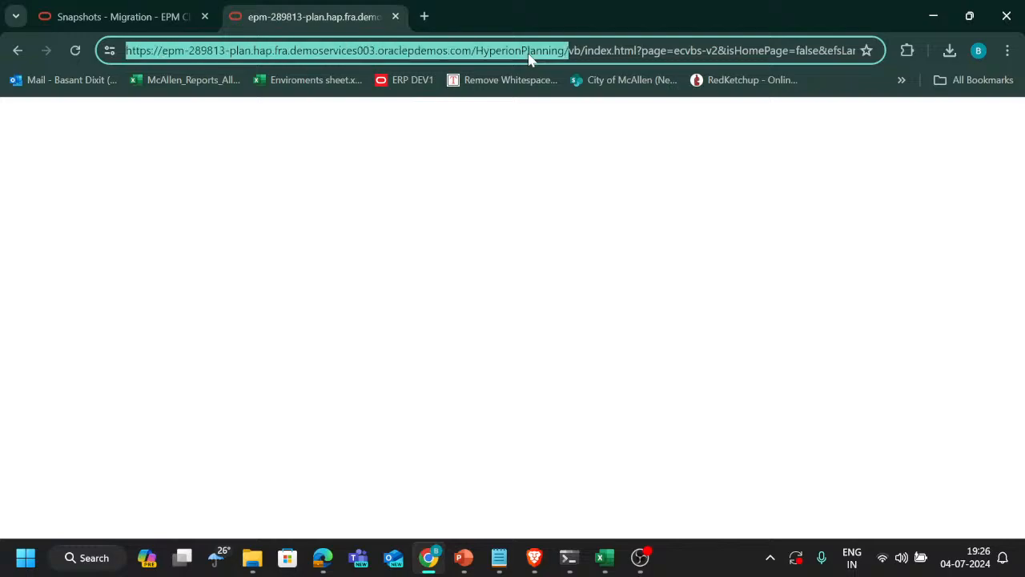
key("ctrl+c")
key("ctrl+t")
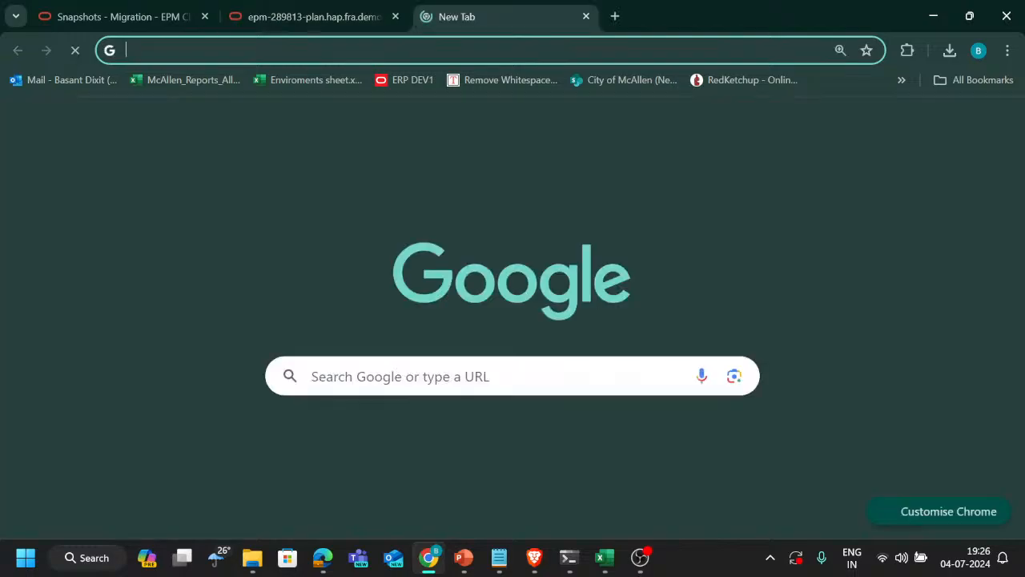
key("ctrl+v")
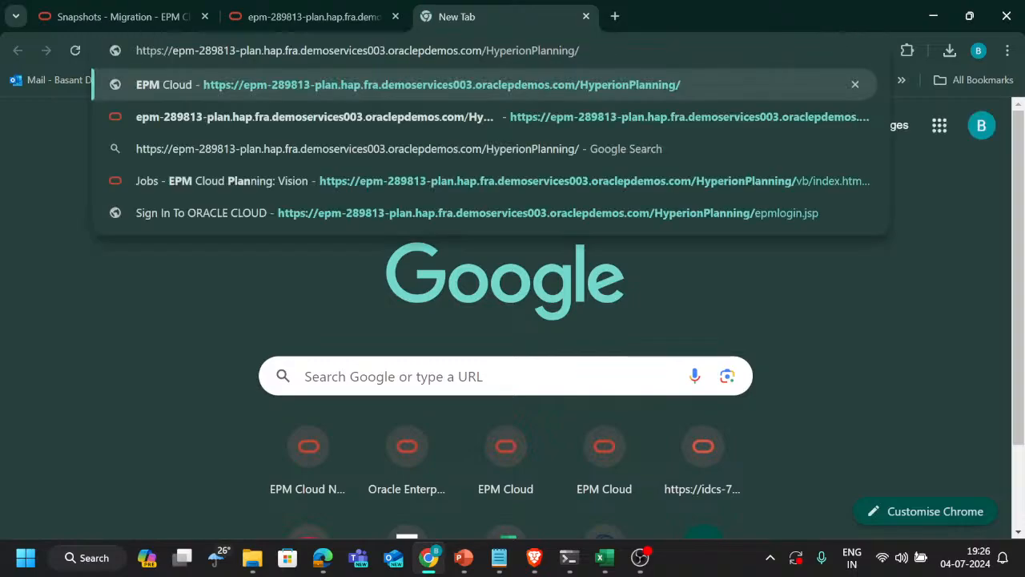
left_click(383, 7)
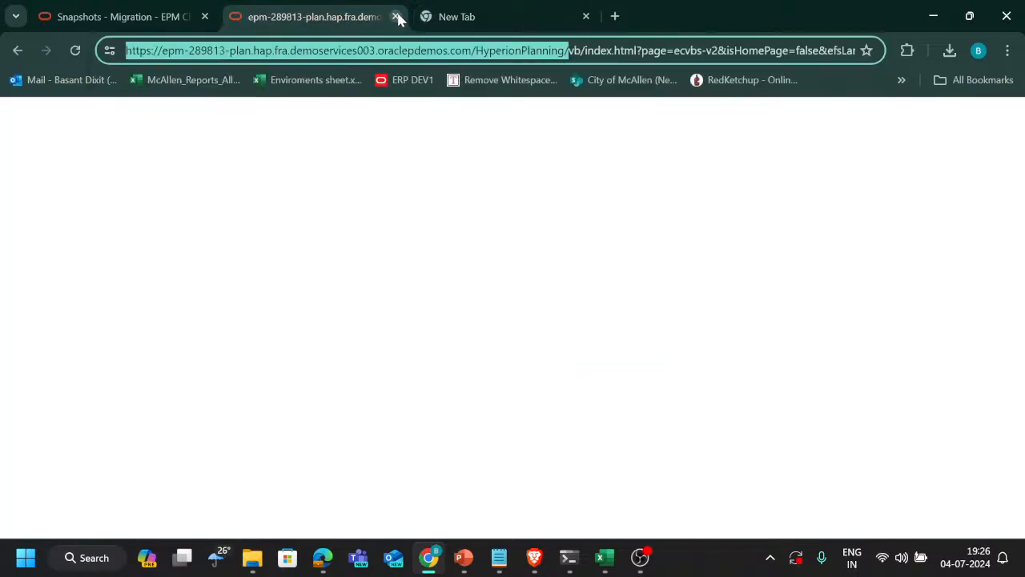
left_click(395, 17)
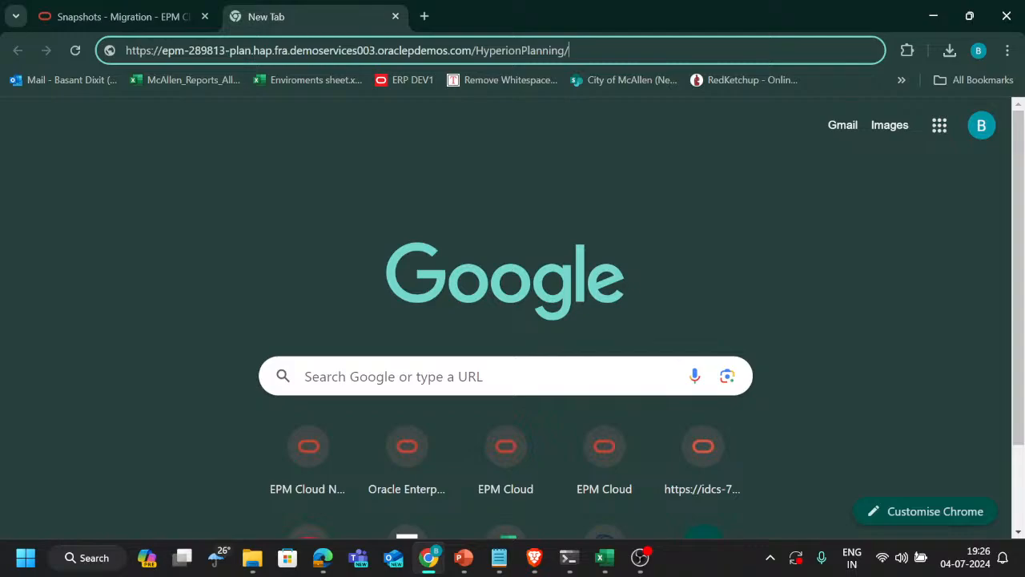
key("Return")
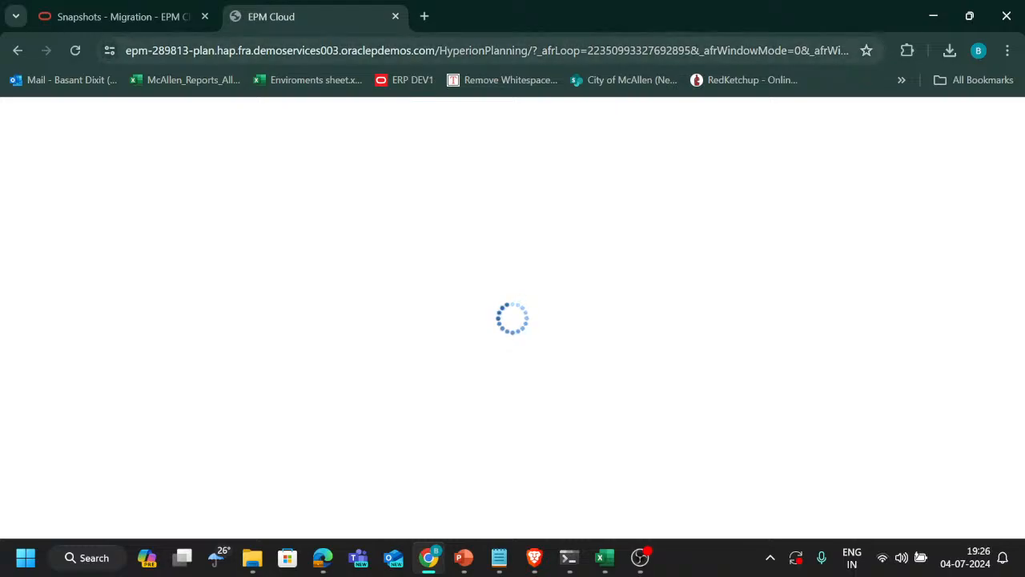
Check the internet connection speed on fast.com in a separate tab, closing that tab when done
left_click(427, 17)
type("fast")
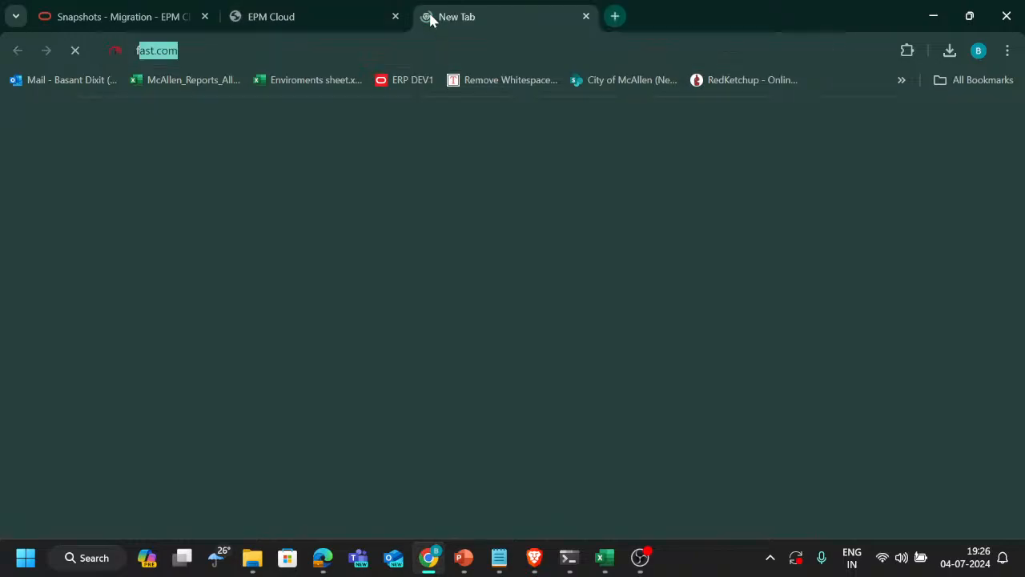
key("Return")
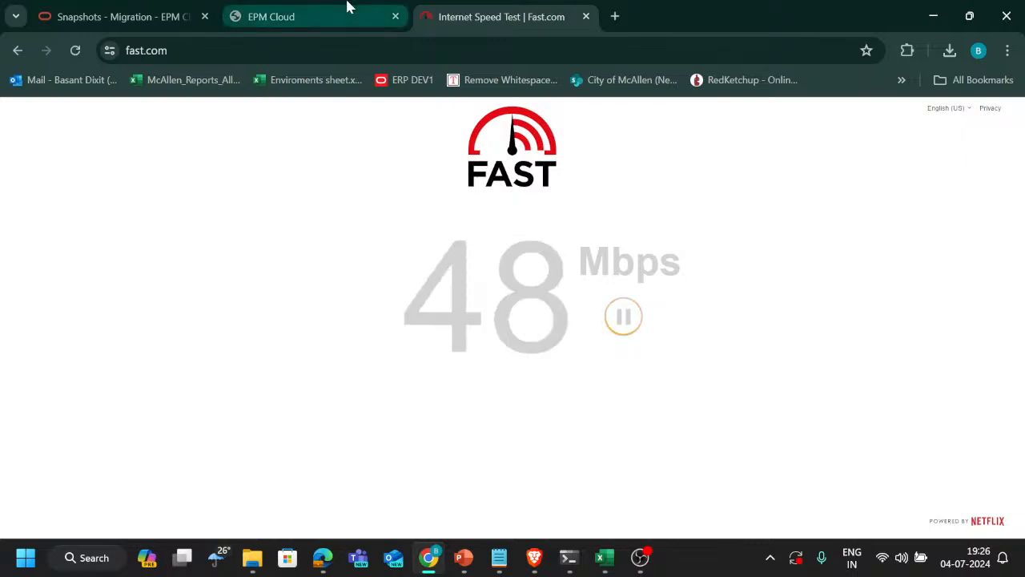
key("ctrl+w")
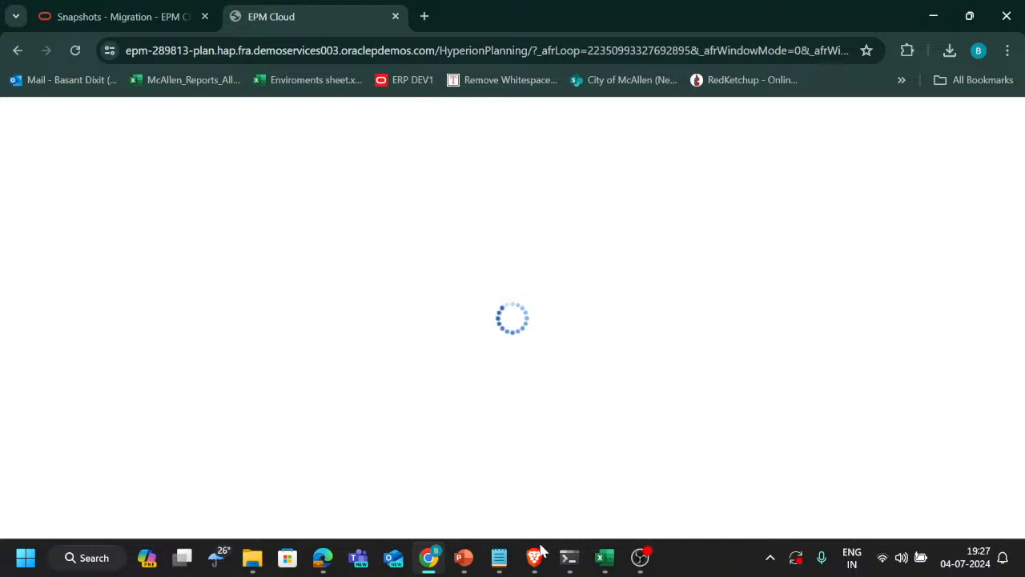
mouse_move(534, 557)
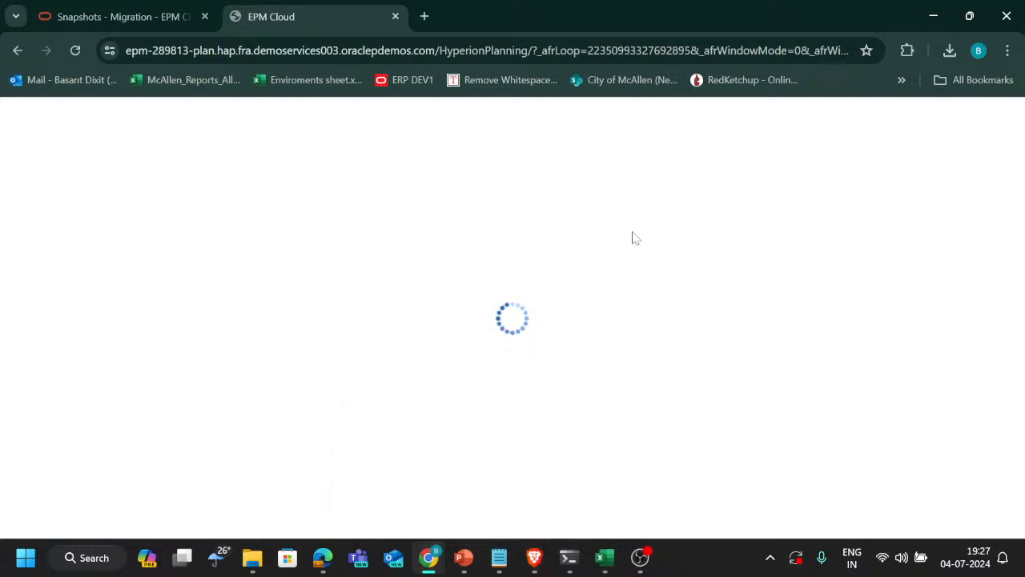
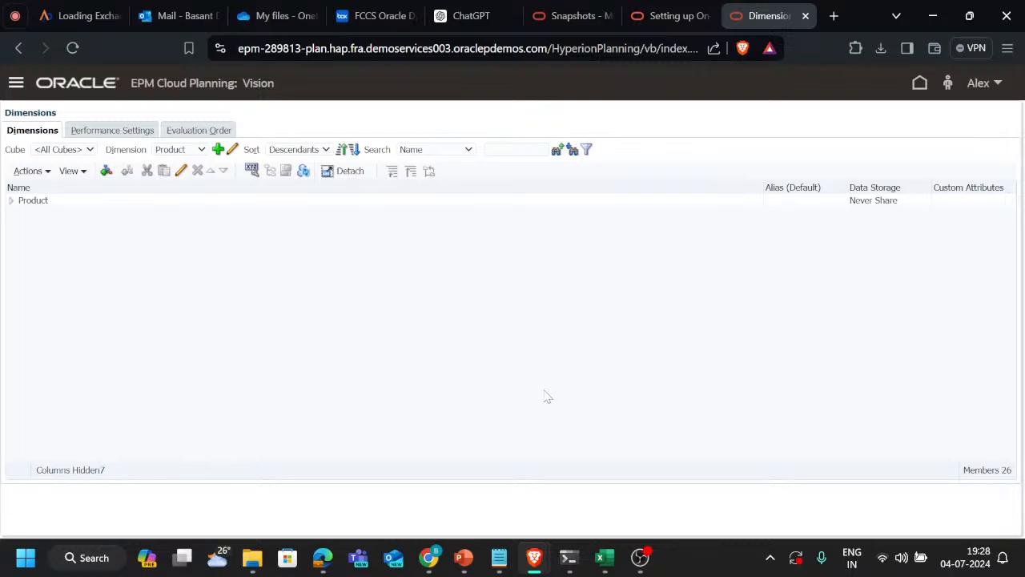
Open the Vision application's Overview page from the Dimensions page in Brave
key("alt+Tab")
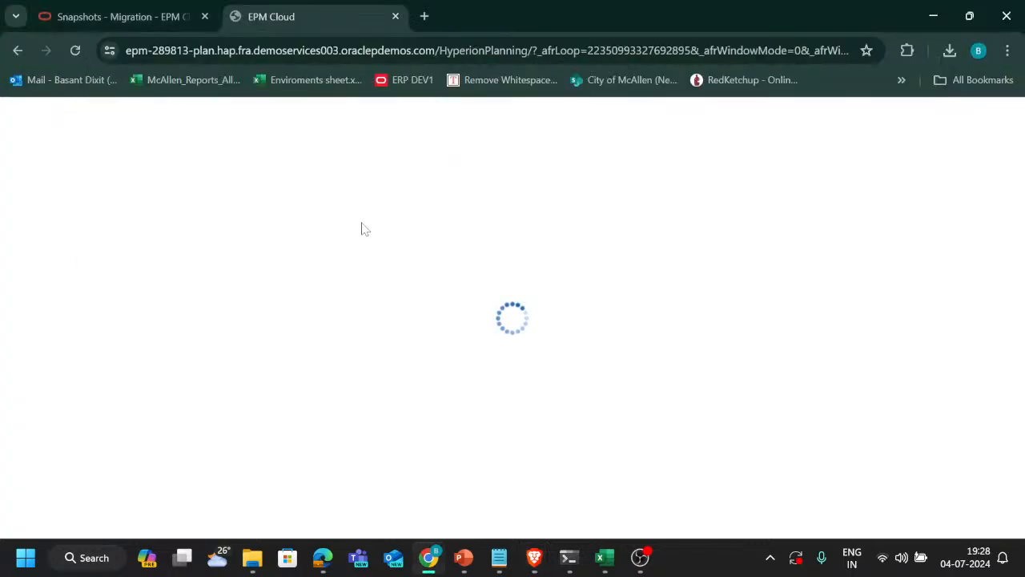
key("alt+Tab")
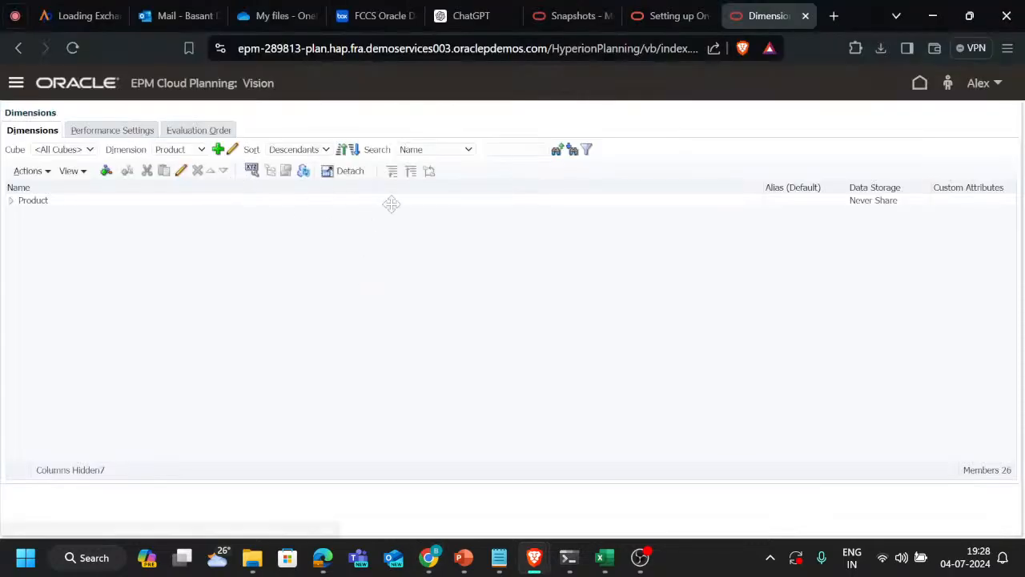
left_click(16, 84)
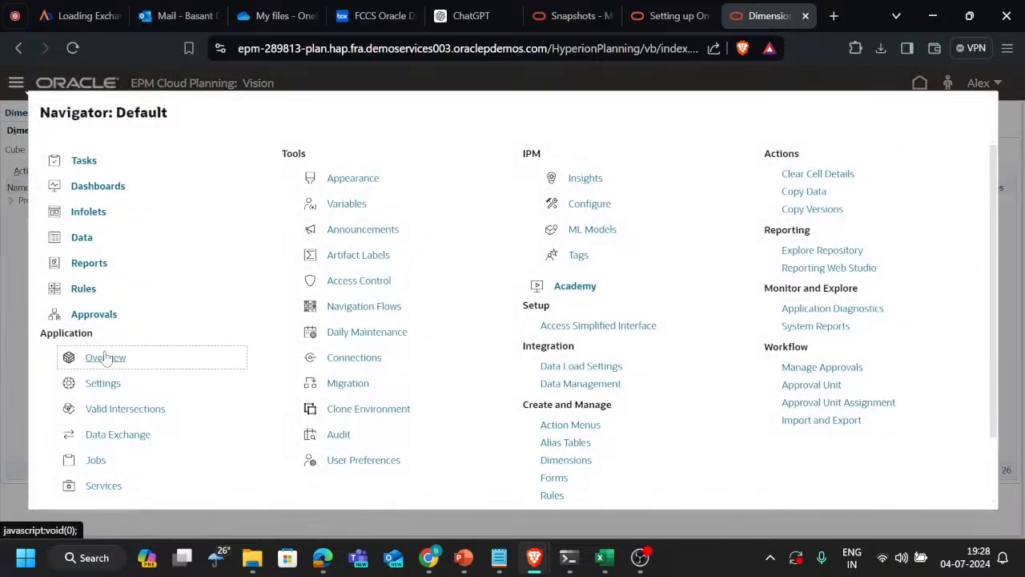
left_click(105, 357)
Switch to Chrome and replace the loading EPM Cloud tab with a new blank tab
key("alt+Tab")
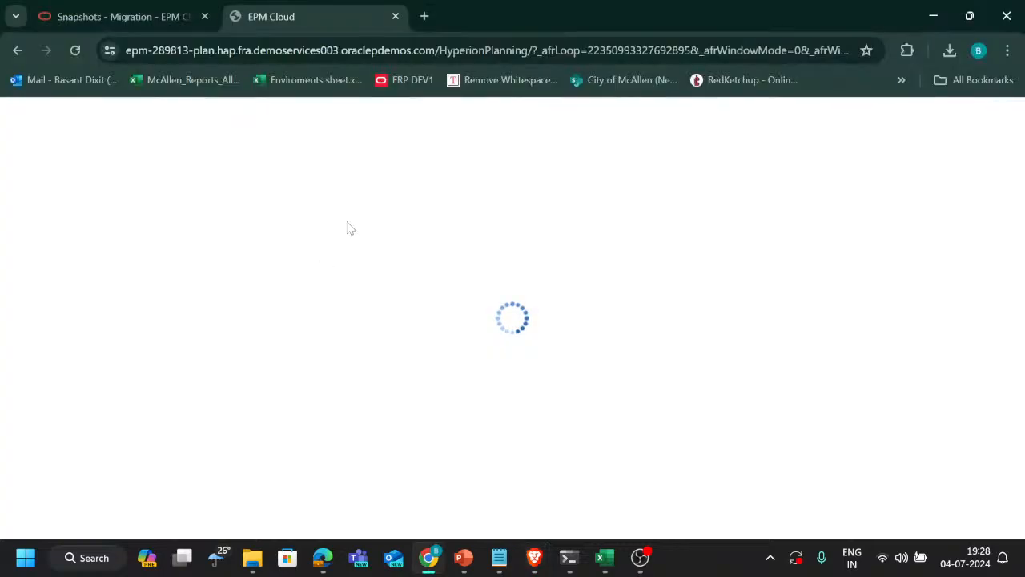
left_click(424, 17)
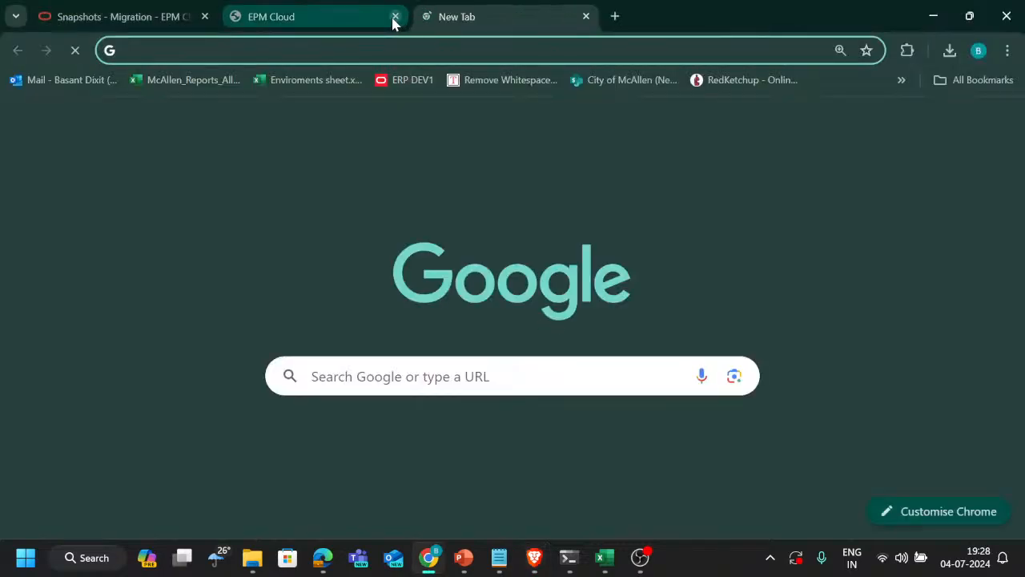
left_click(395, 17)
Return to the Vision application in Brave and list its dimensions on the application overview
key("alt+Tab")
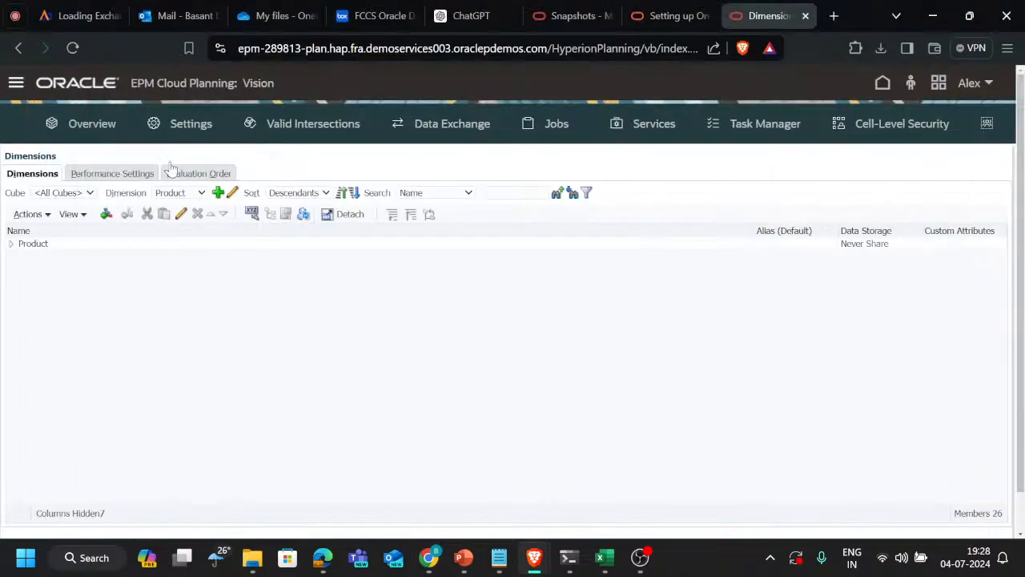
left_click(88, 124)
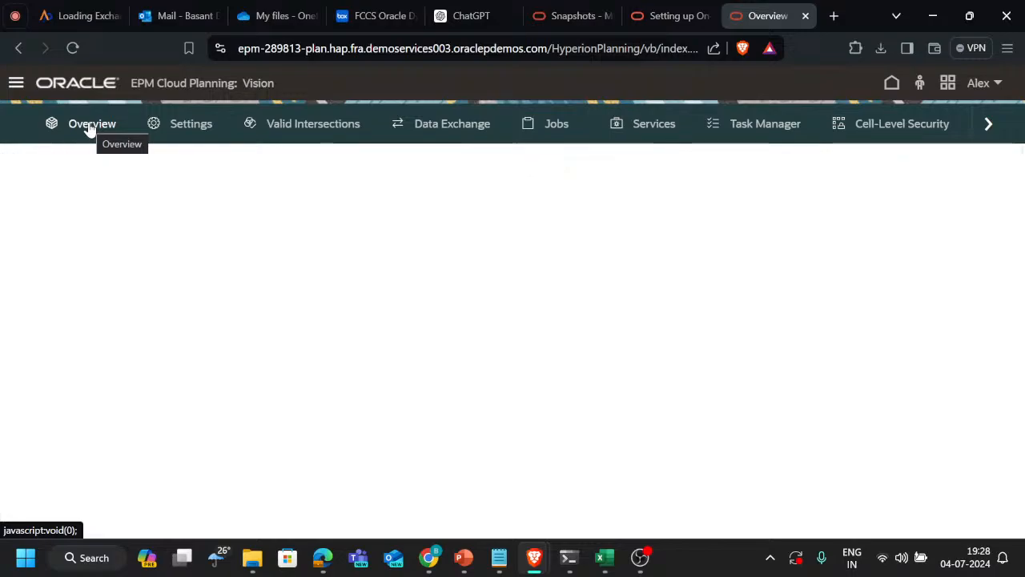
left_click(134, 205)
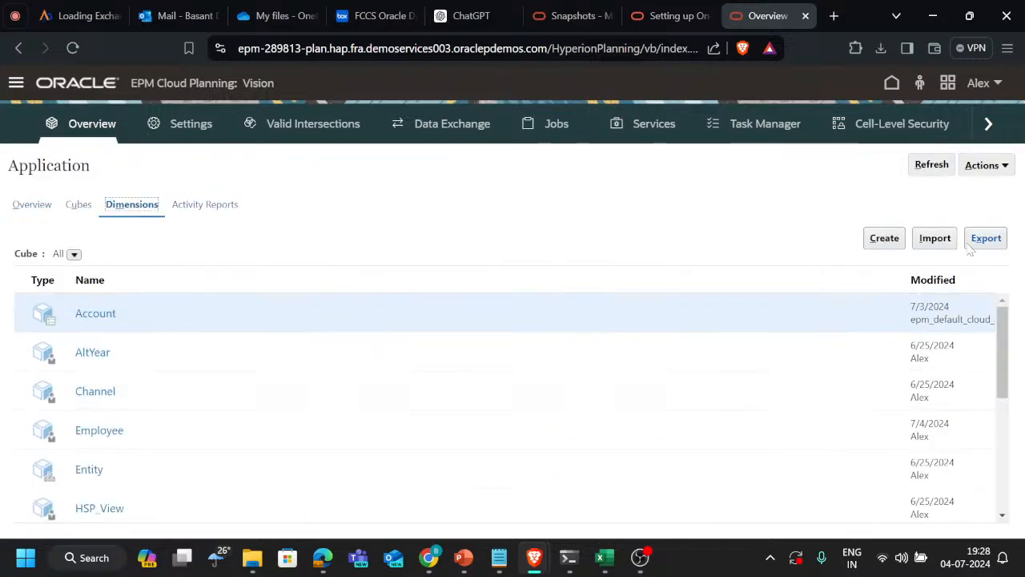
scroll(401, 369, "down", 5)
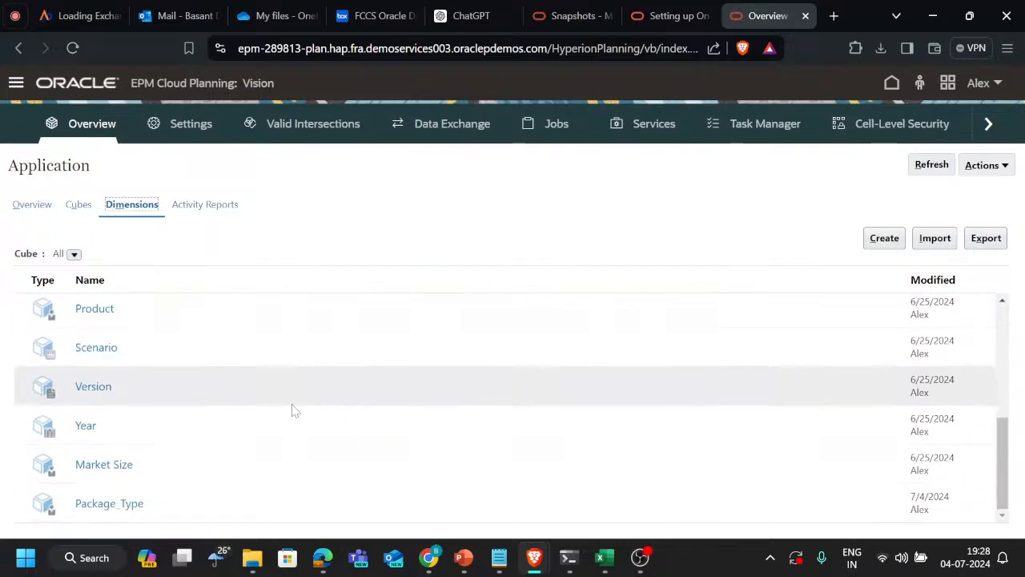
scroll(228, 352, "up", 1)
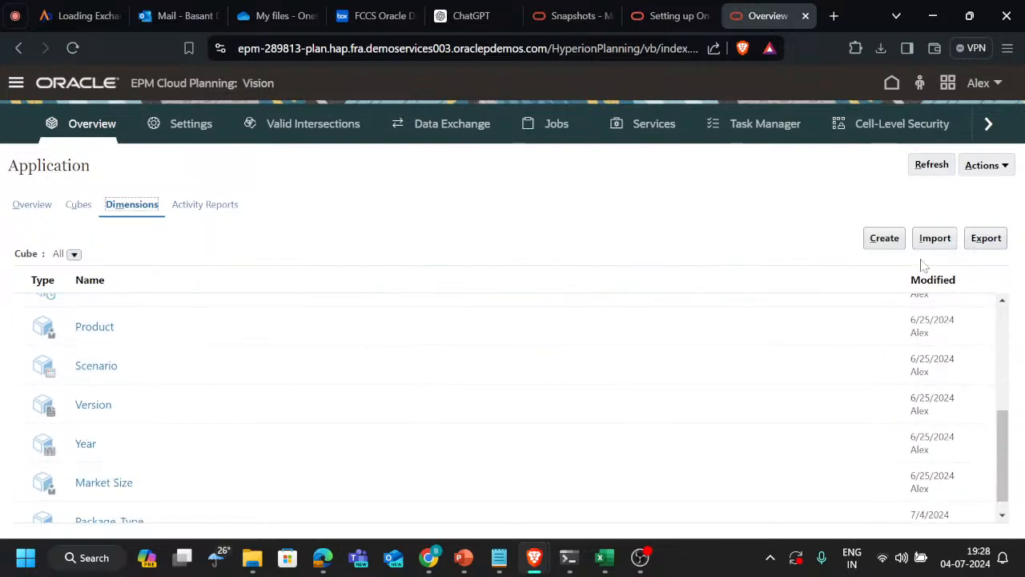
Create a local, comma-delimited metadata export of the Product dimension and save it to Downloads as ExportedMetadataFile (3)
left_click(986, 242)
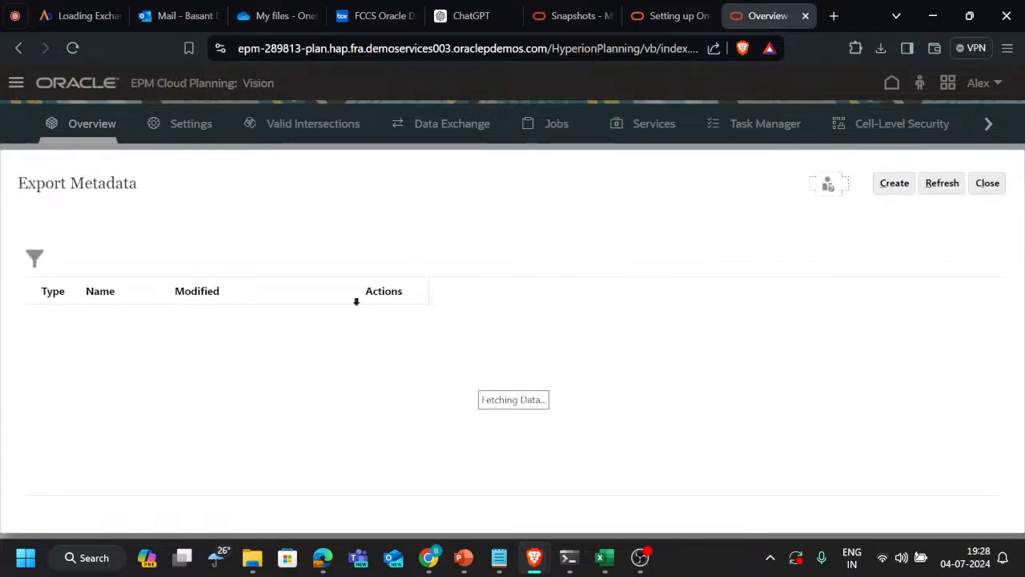
left_click(894, 182)
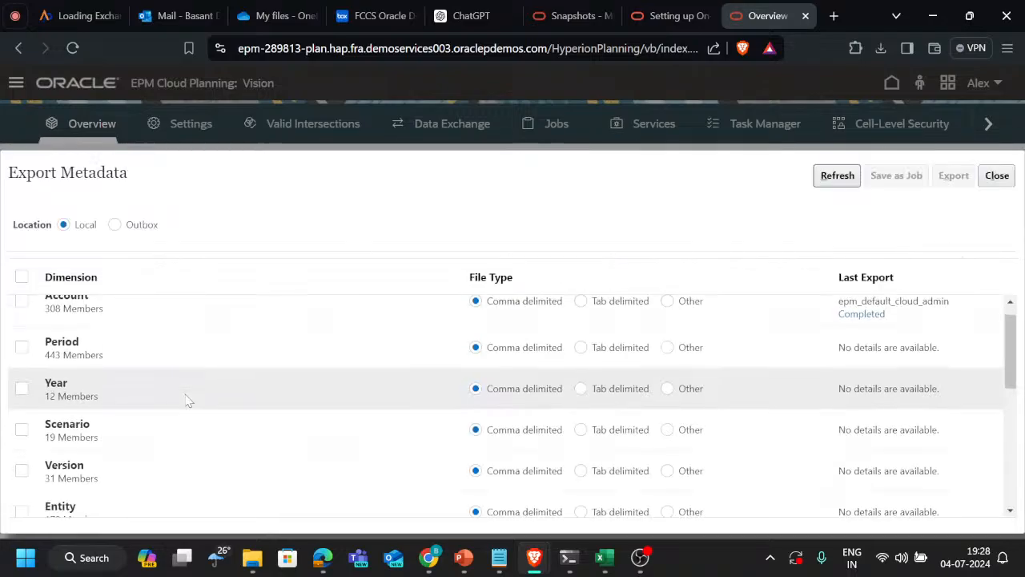
scroll(187, 396, "down", 1)
scroll(94, 439, "down", 5)
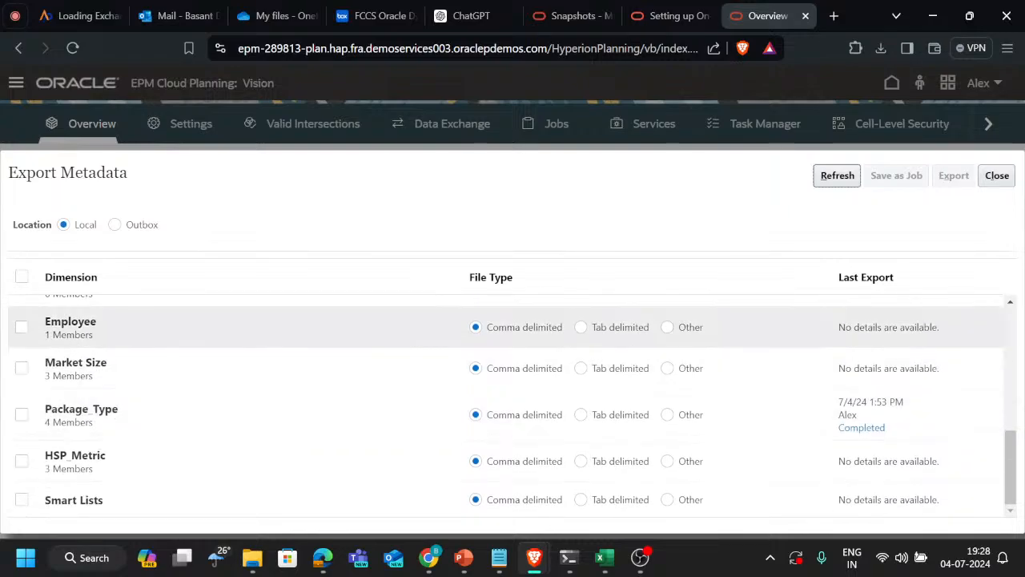
scroll(96, 340, "up", 1)
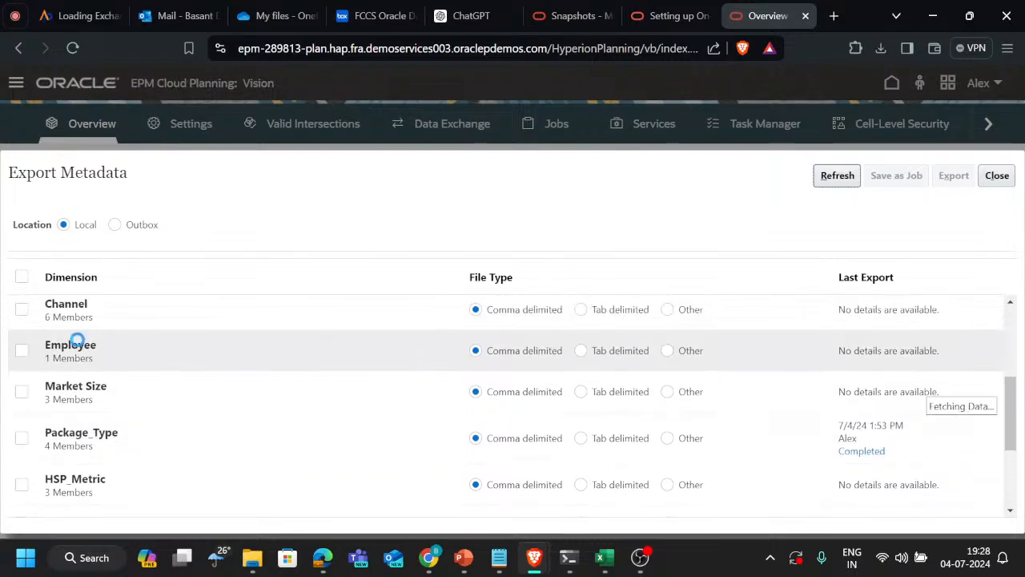
scroll(76, 341, "up", 1)
scroll(75, 341, "down", 2)
scroll(86, 347, "up", 5)
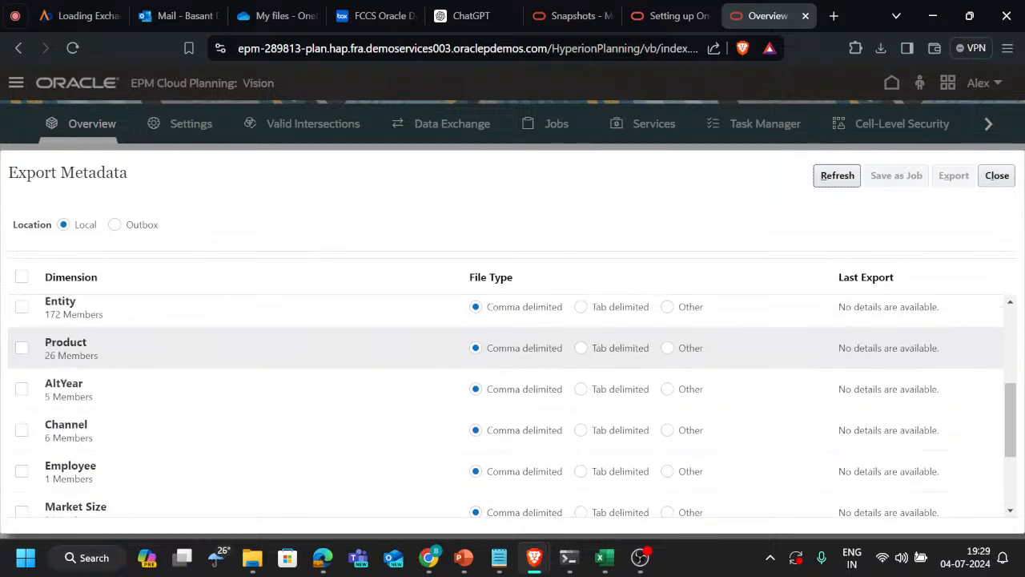
scroll(88, 348, "down", 1)
scroll(80, 347, "down", 1)
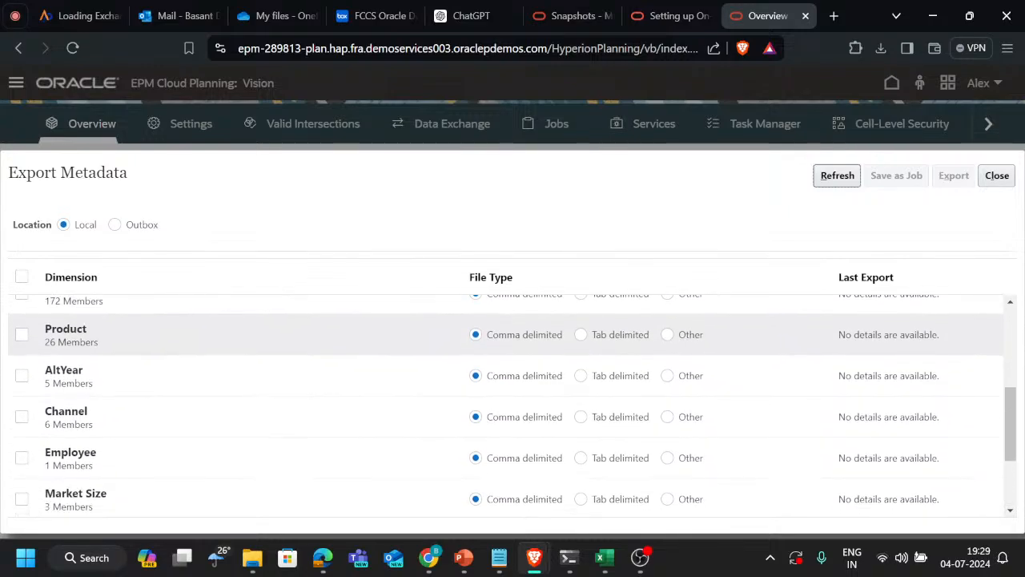
scroll(80, 347, "up", 4)
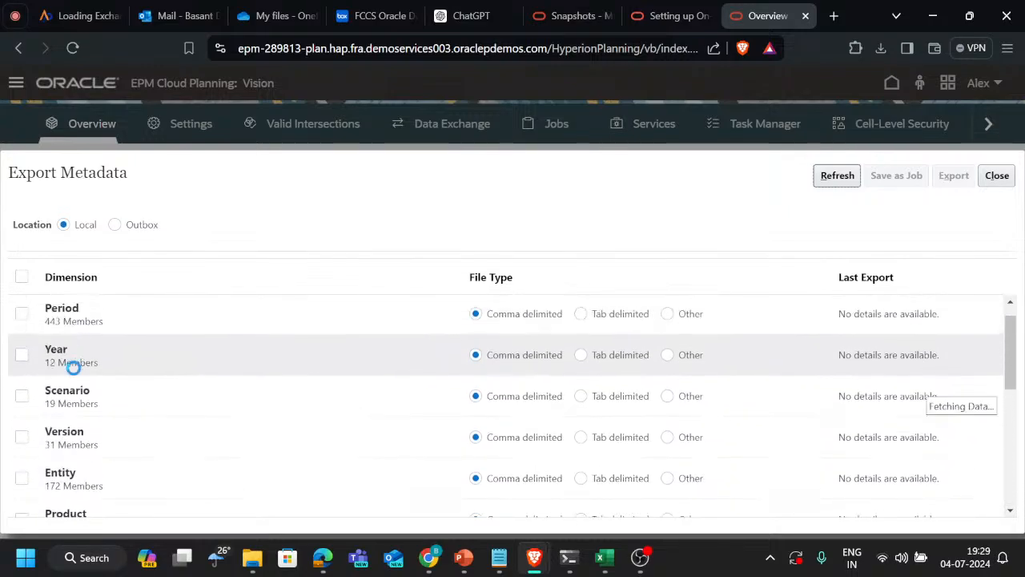
scroll(72, 365, "up", 2)
scroll(72, 365, "down", 2)
scroll(24, 401, "down", 1)
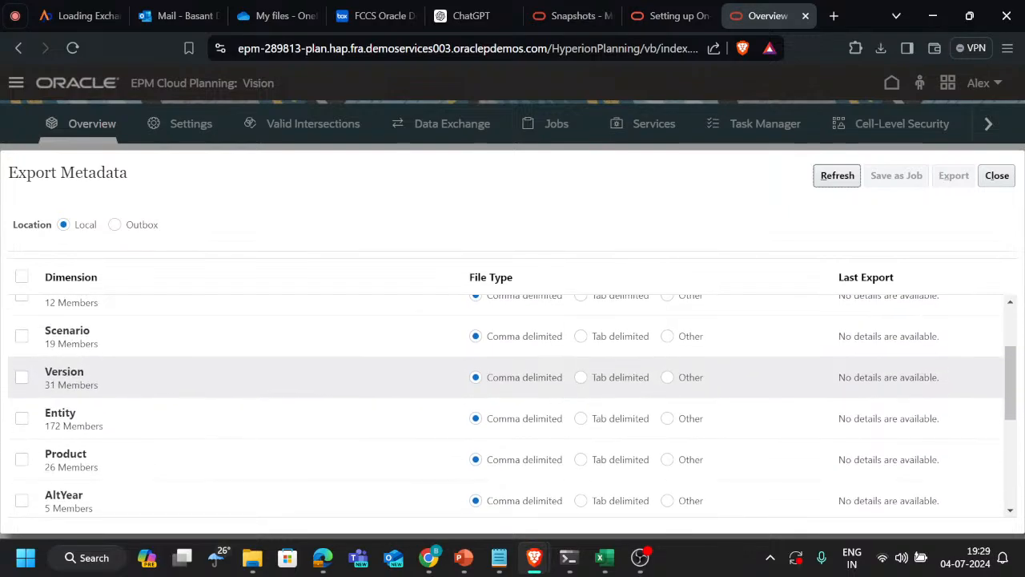
left_click(21, 427)
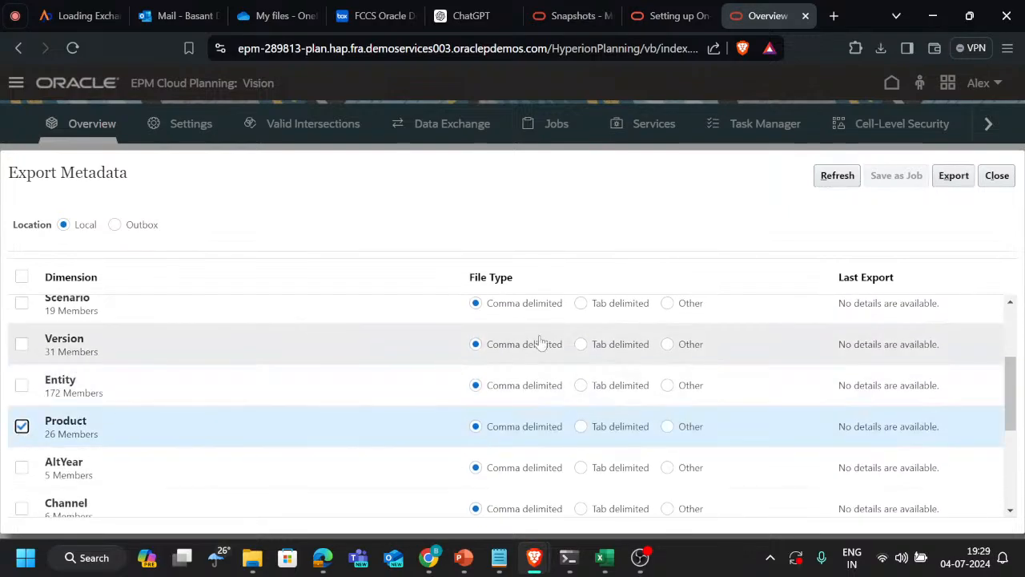
left_click(952, 177)
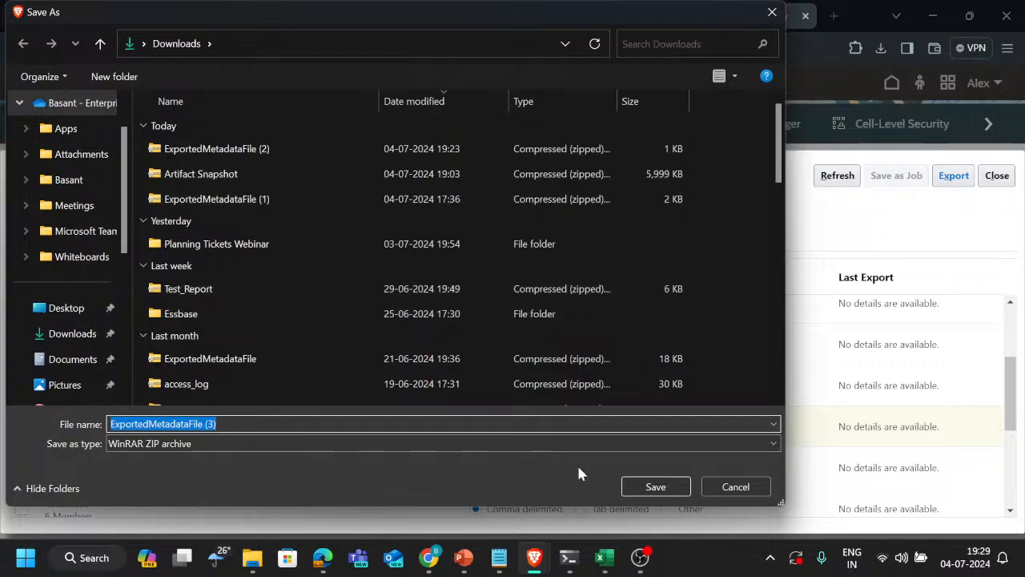
left_click(656, 486)
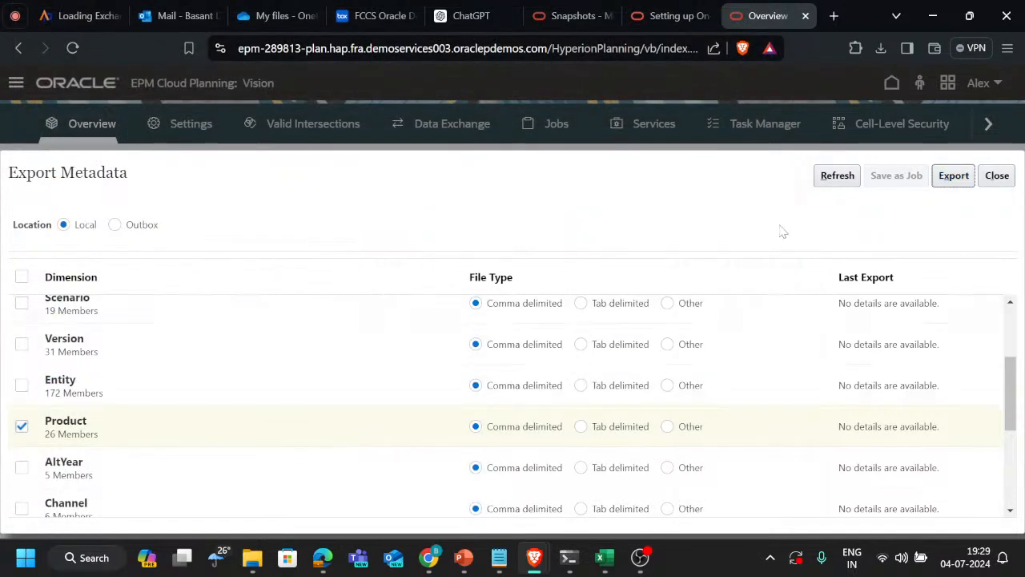
Open the Product CSV inside the downloaded ExportedMetadataFile (3).zip in Excel, declining the conversion of large numbers to scientific notation
left_click(880, 49)
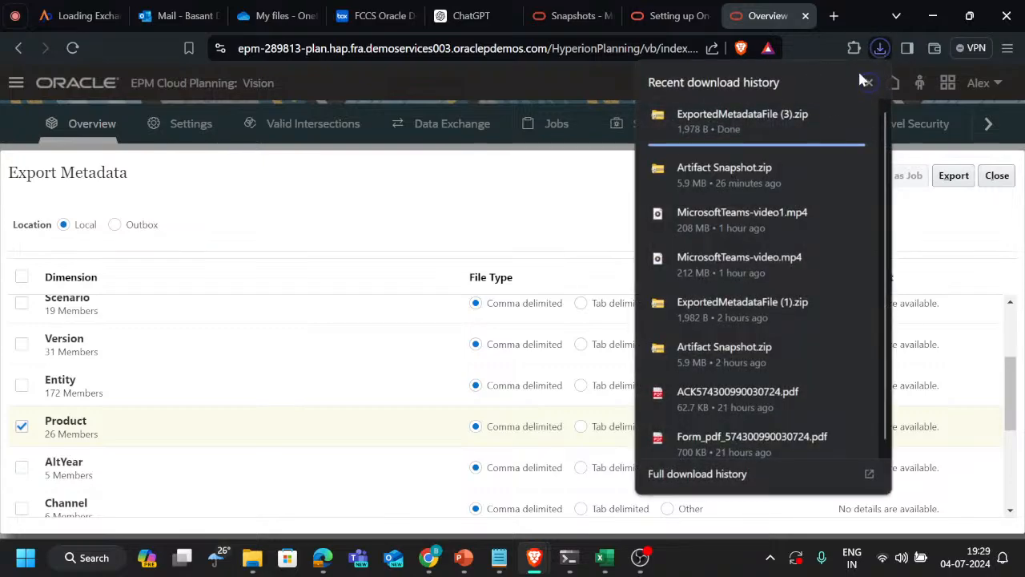
left_click(766, 127)
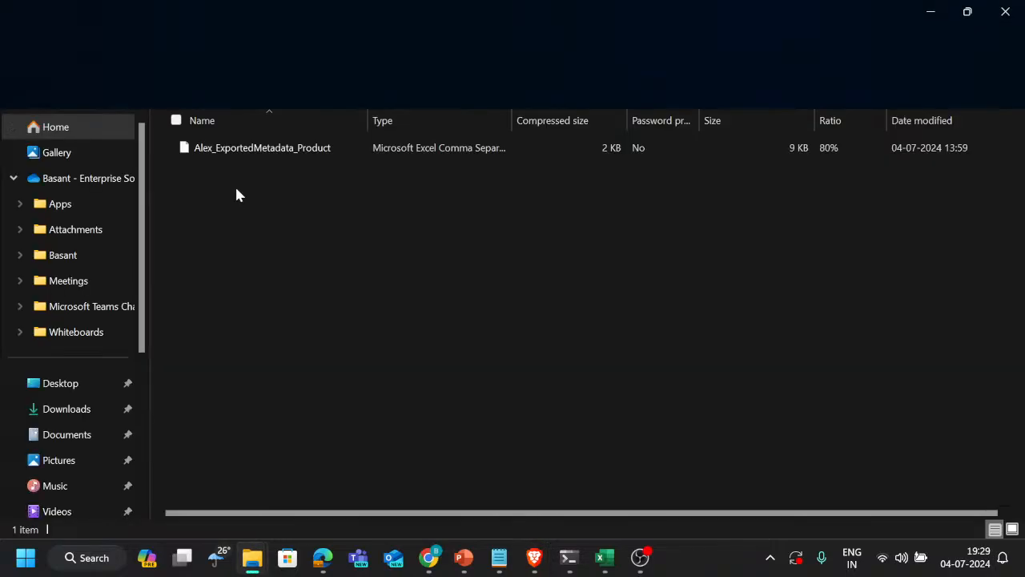
left_click(306, 155)
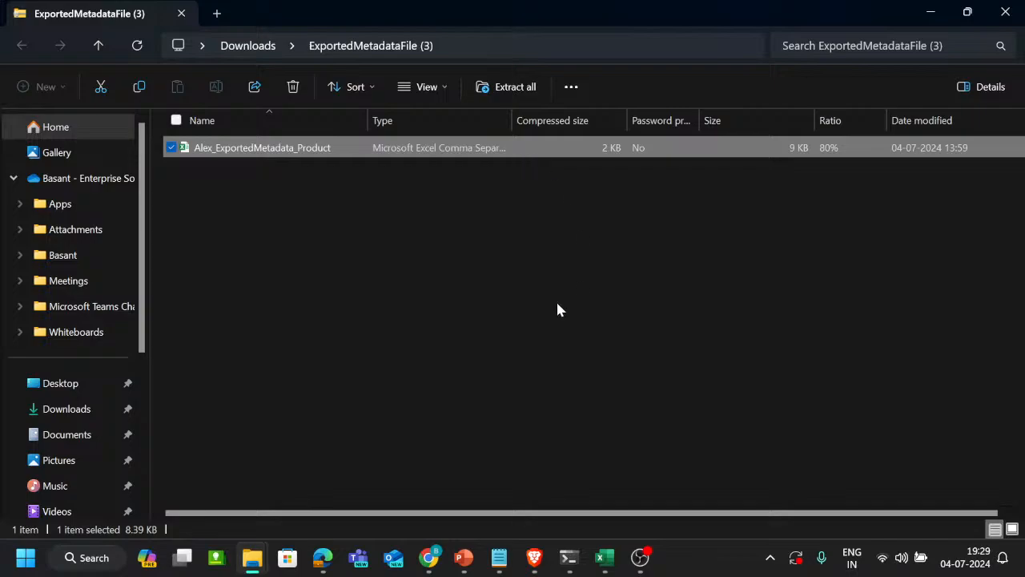
left_click(495, 273)
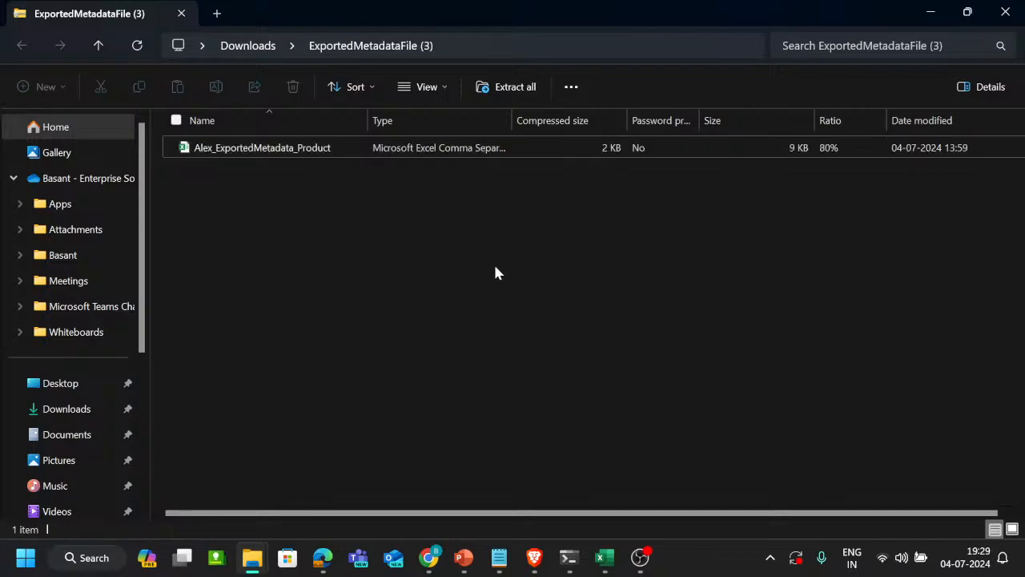
double_click(473, 152)
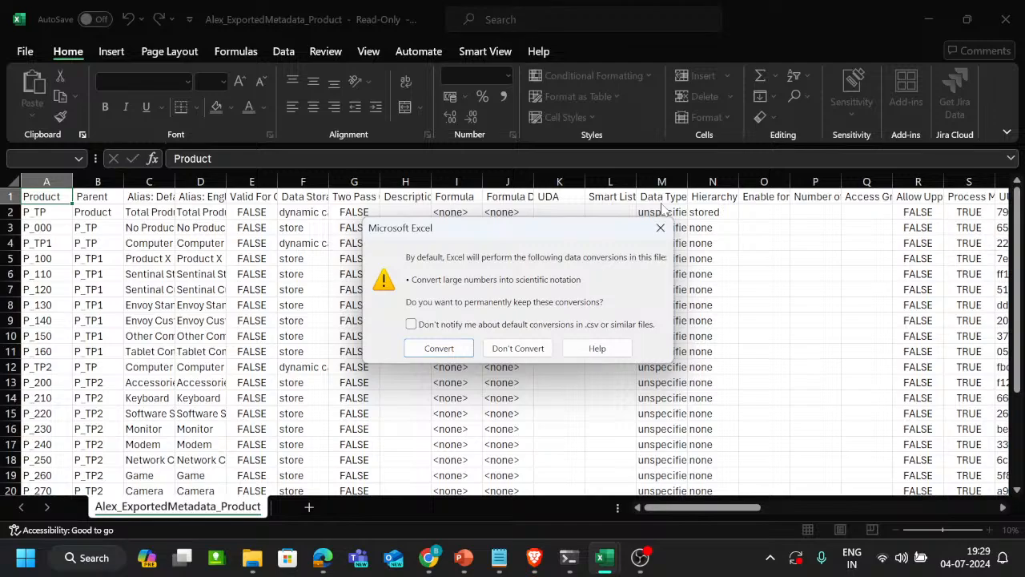
left_click(517, 350)
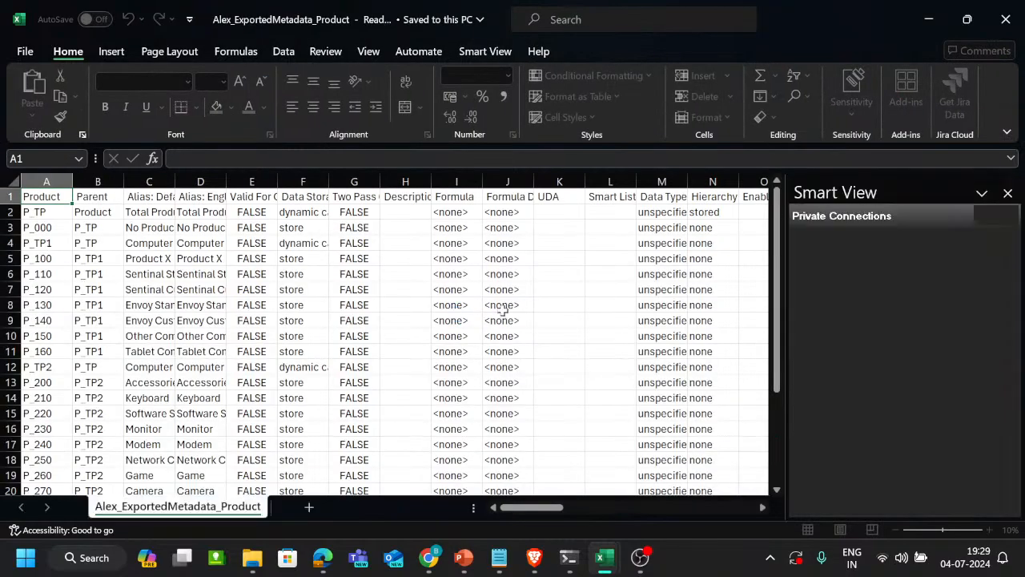
Look through the first columns of the exported Product sheet and close the Smart View pane
left_click(503, 310)
key("Left")
key("Left")
key("Left")
key("Left")
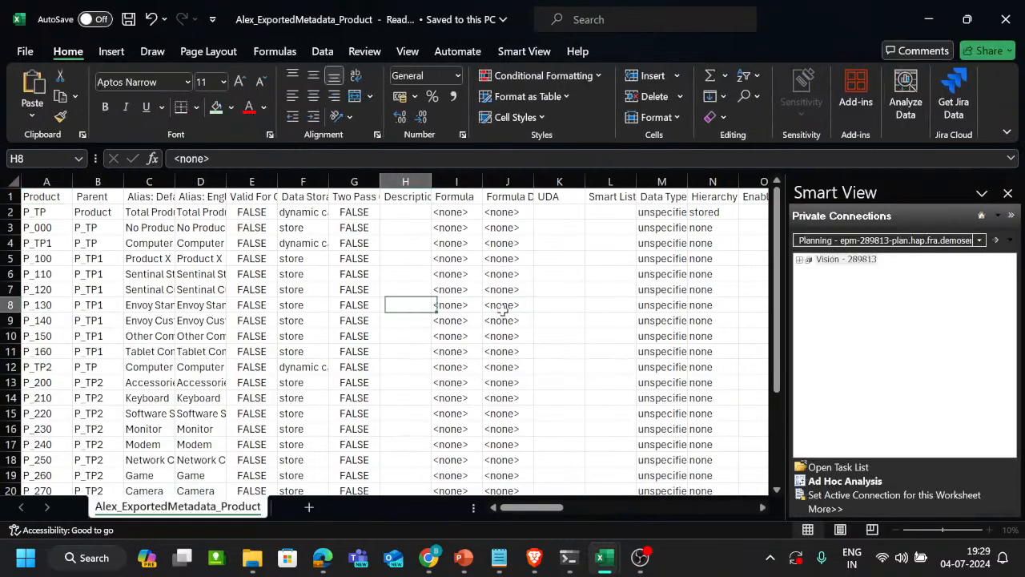
key("Up")
key("Up")
key("Left")
key("Up")
key("Up")
key("Up")
key("Right")
key("Right")
key("Right")
key("Right")
key("Right")
key("Right")
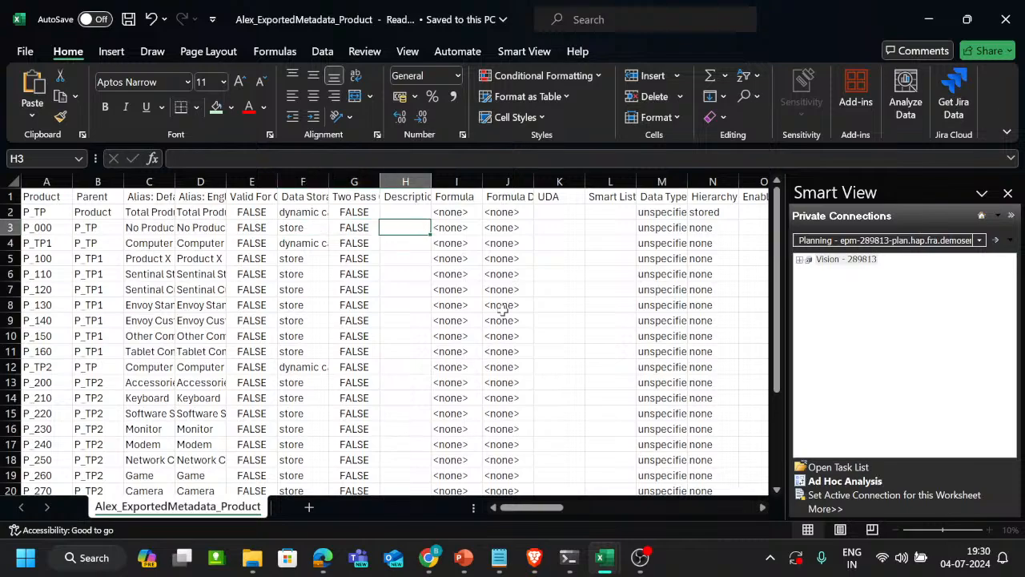
key("Right")
key("Right")
key("Right")
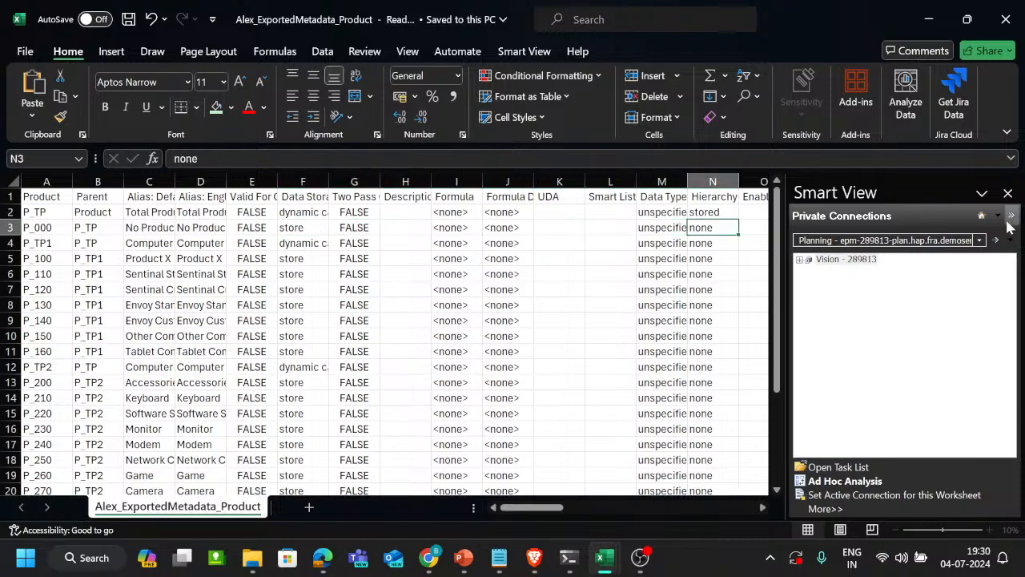
left_click(1008, 195)
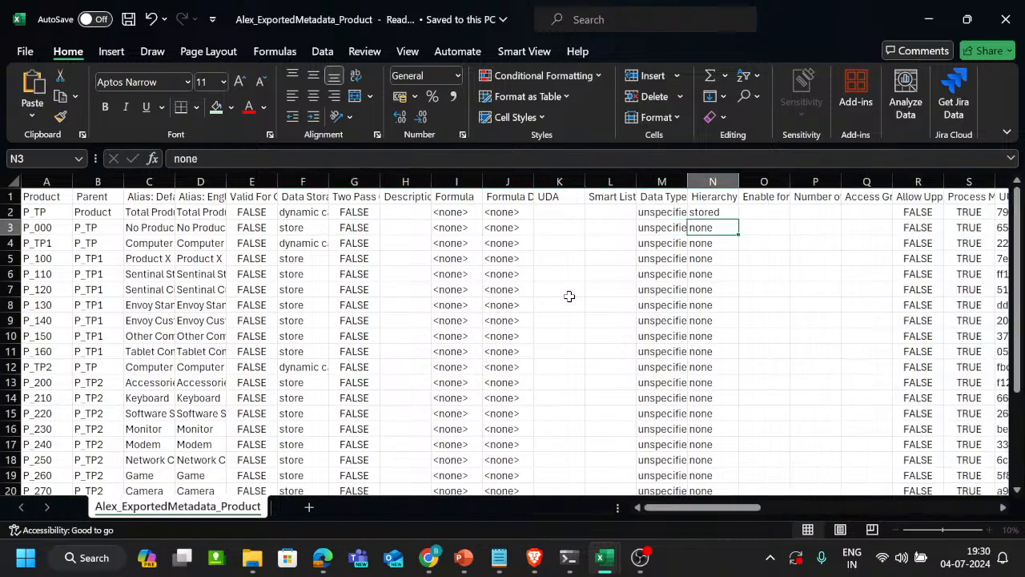
Examine the remaining columns of the Product export, ending on the Package_Type header in cell BB1
key("Right")
key("Right")
key("Right")
key("Right")
key("Right")
key("Right")
key("Right")
key("Right")
key("Right")
key("Right")
key("Right")
key("Right")
key("Right")
key("Right")
key("Right")
key("Right")
key("Right")
key("Right")
key("Right")
key("Right")
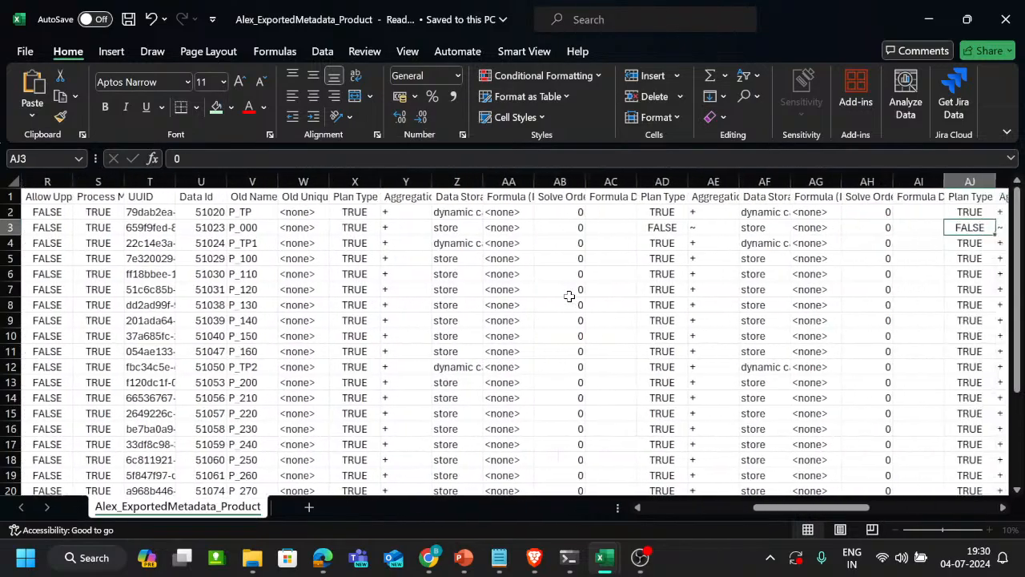
key("Right")
key("Right")
key("Right")
key("Right")
key("Right")
key("Right")
key("Right")
key("Right")
key("Right")
key("Right")
key("Right")
key("Right")
key("Right")
key("Right")
key("Right")
key("Right")
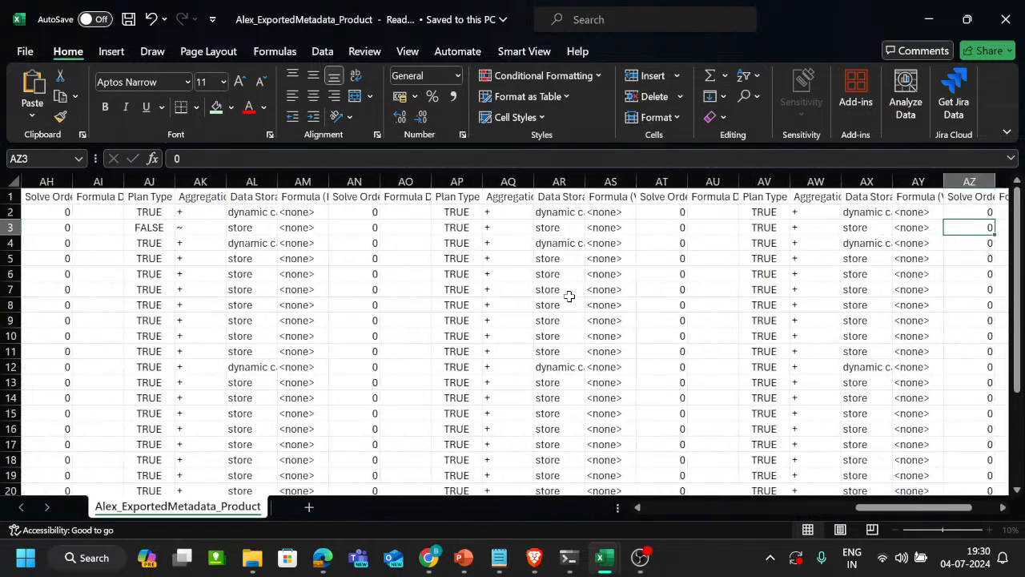
key("ctrl+Right")
key("ctrl+Left")
key("Right")
key("Right")
key("Right")
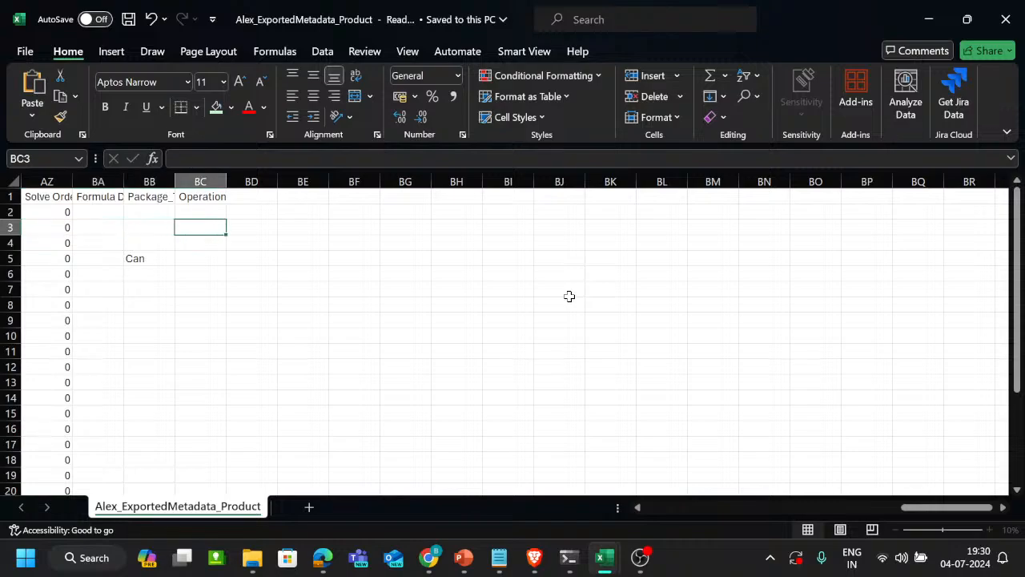
key("Up")
key("Up")
key("Left")
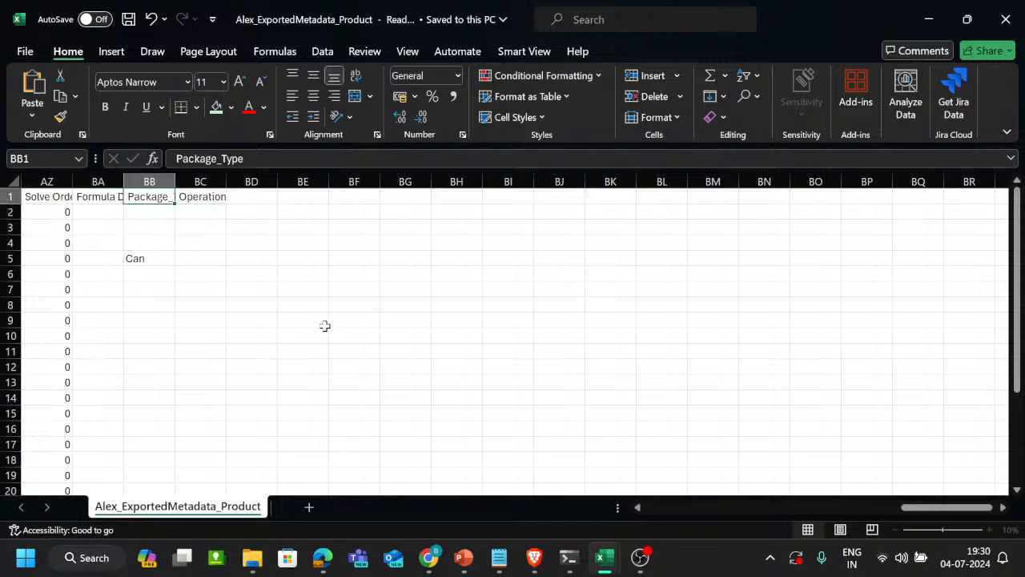
Auto-fit the width of column BB to its Package_Type header and select the filled cell BB5
scroll(325, 326, "left", 4)
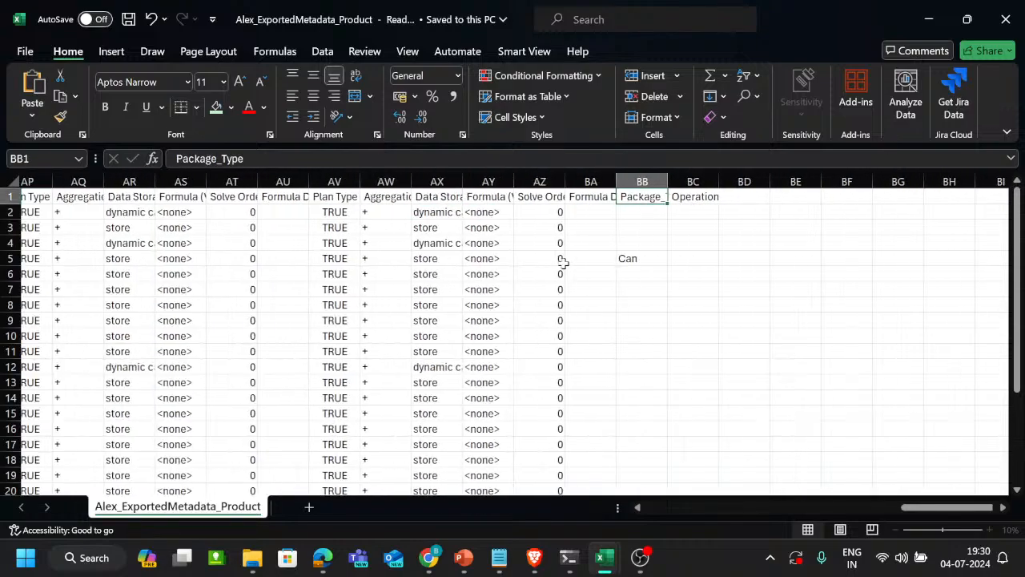
double_click(669, 181)
left_click(641, 258)
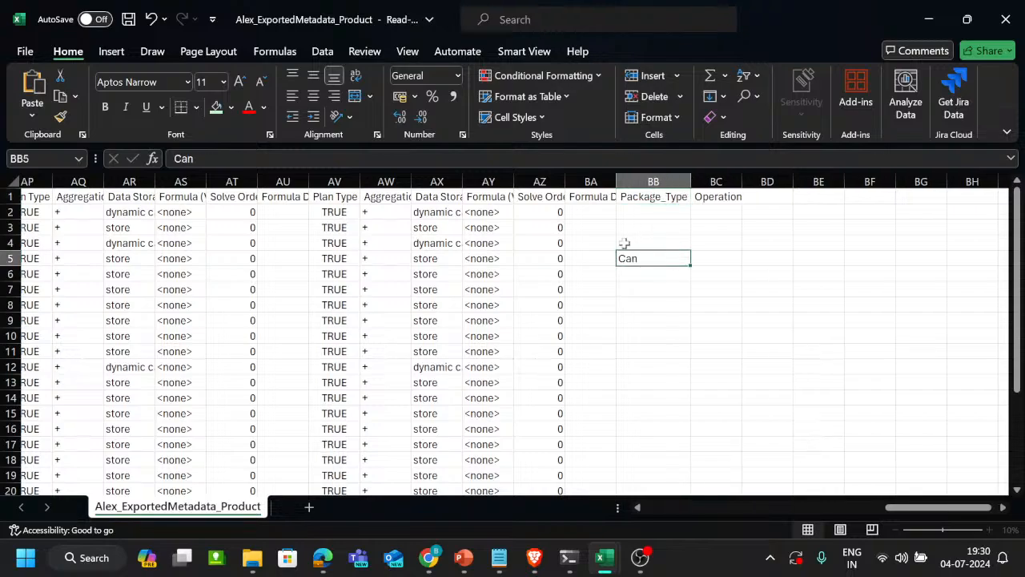
Examine row 5 of the Product export from the Package_Type column back to the Product column
key("ctrl+Left")
key("ctrl+Left")
key("ctrl+Left")
key("ctrl+Right")
key("ctrl+Right")
key("ctrl+Right")
key("ctrl+Right")
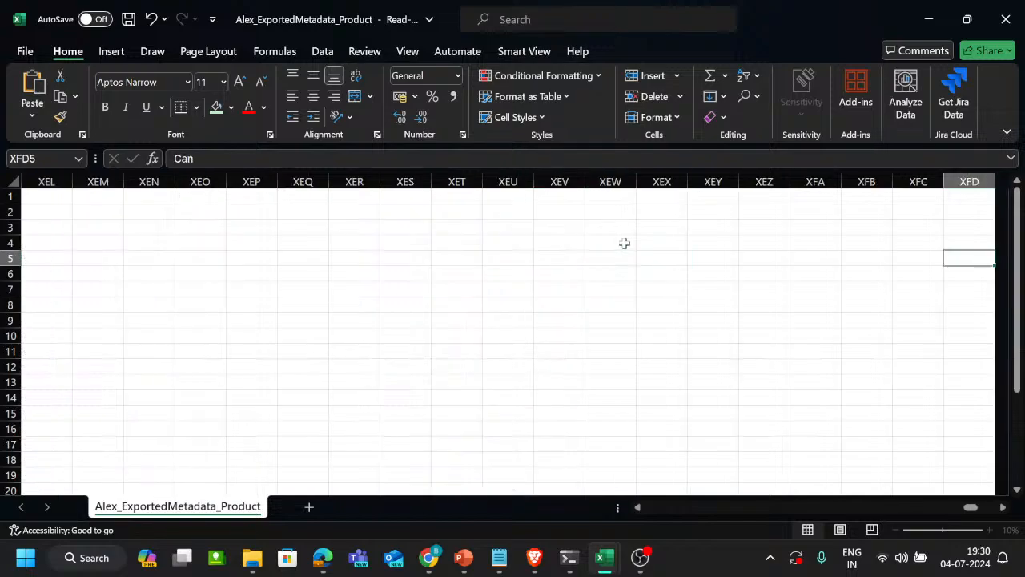
key("ctrl+Left")
key("Left")
key("Left")
key("Left")
key("Left")
key("Left")
key("Left")
key("Left")
key("Left")
key("Left")
key("Left")
key("Left")
key("Left")
key("Left")
key("Left")
key("Left")
key("Left")
key("Left")
key("Left")
key("Left")
key("Left")
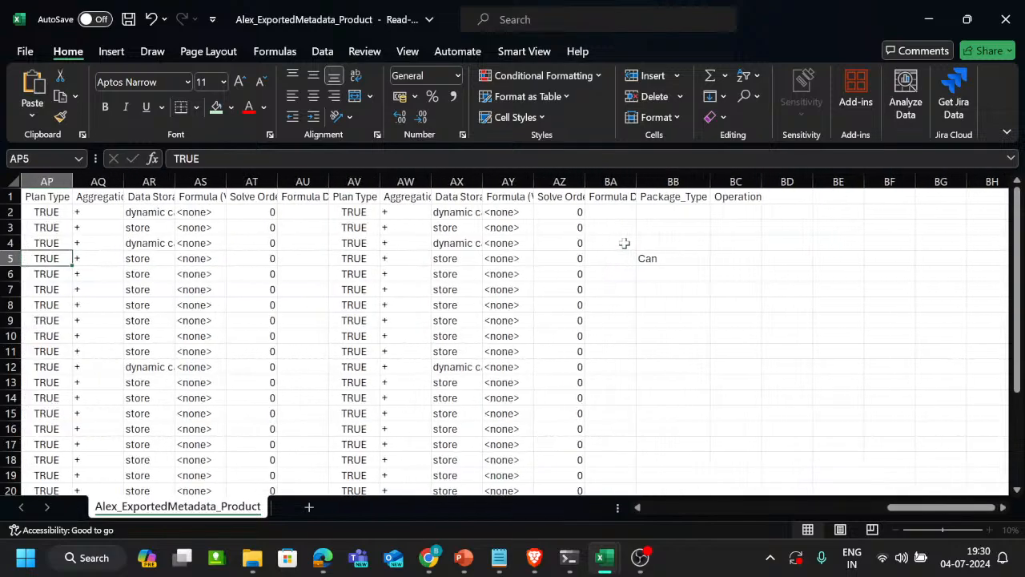
key("Left")
key("Left")
key("Left")
key("Left")
key("Left")
key("Left")
key("Left")
key("Left")
key("Left")
key("Left")
key("Left")
key("Left")
key("Left")
key("Left")
key("Left")
key("Left")
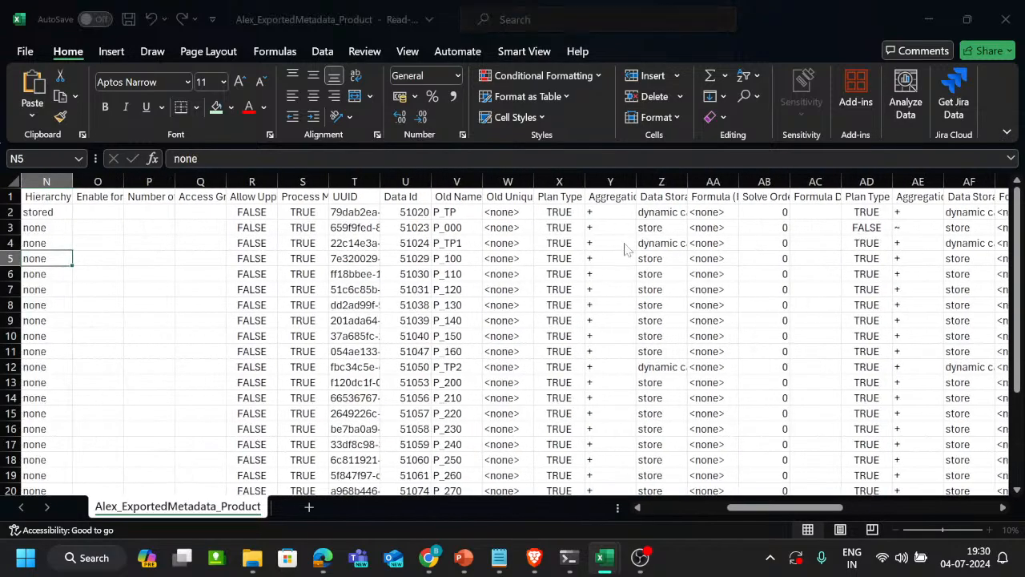
key("alt+Tab")
key("Right")
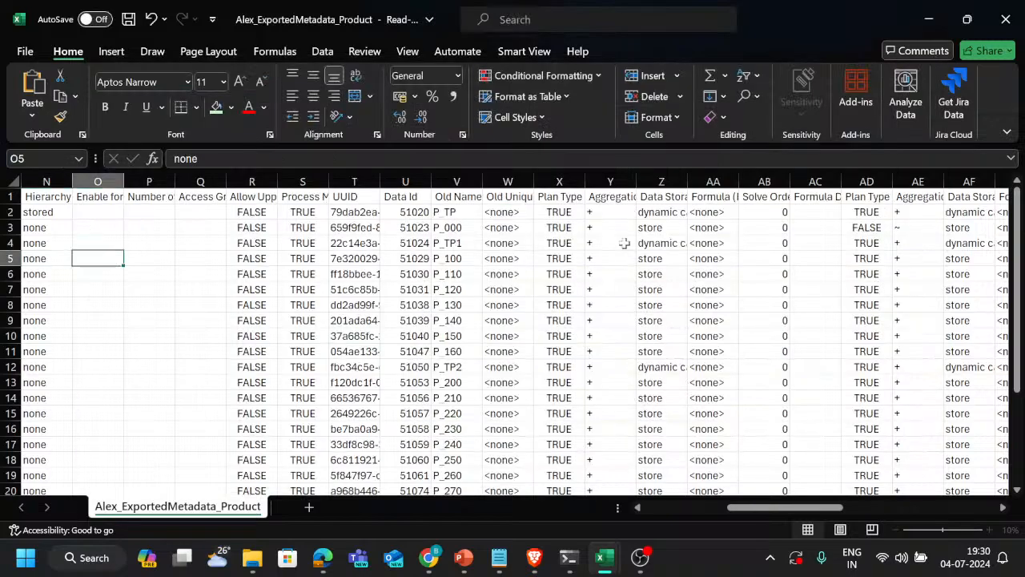
key("Left")
key("Left")
key("Left")
key("Left")
key("Left")
key("Left")
key("Left")
key("Left")
key("Left")
key("Left")
key("Left")
key("Left")
key("Left")
key("Left")
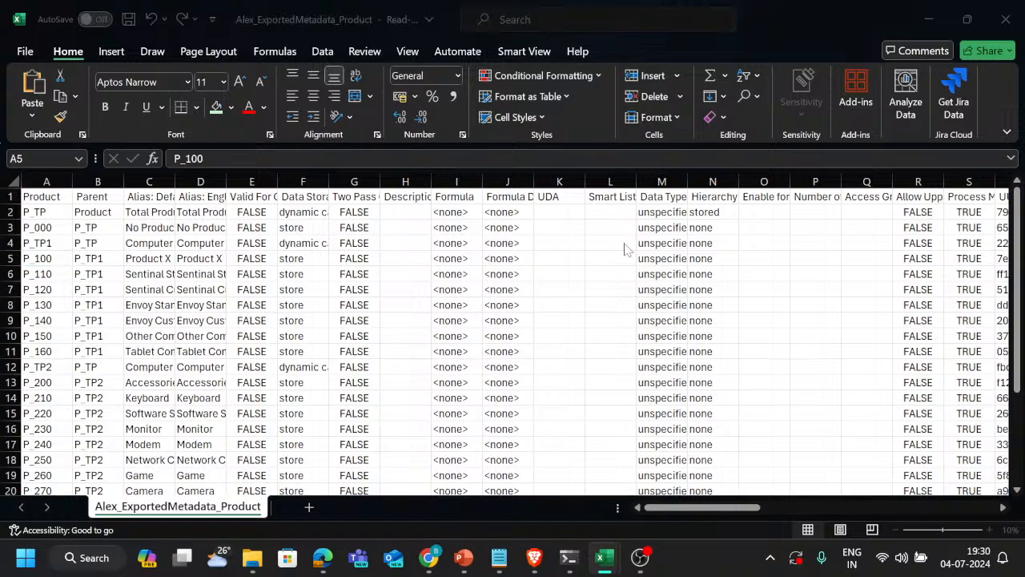
Copy Bottle from cell A2 of the Package_Type workbook and return to the Product export
key("alt+Tab")
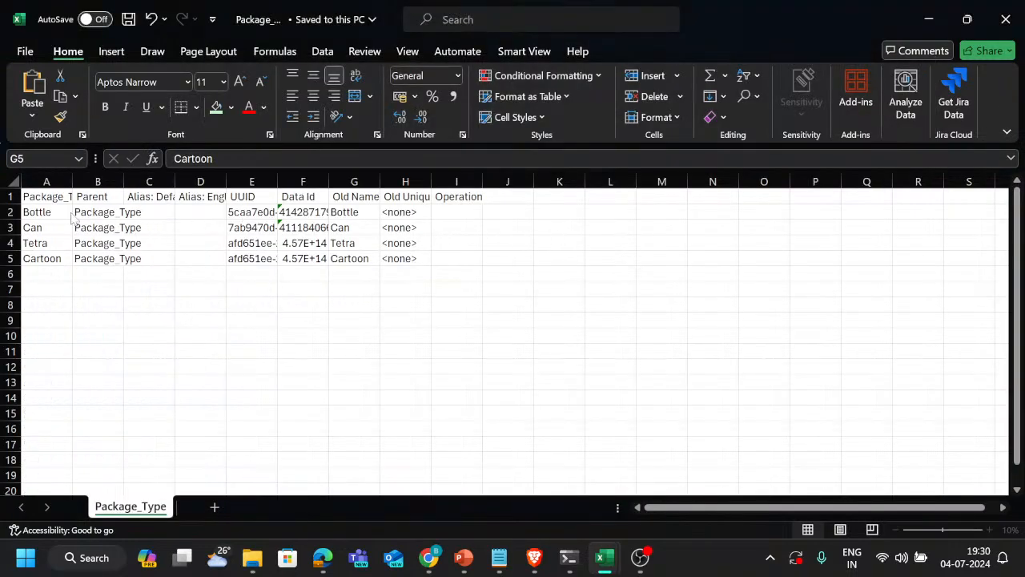
left_click(48, 207)
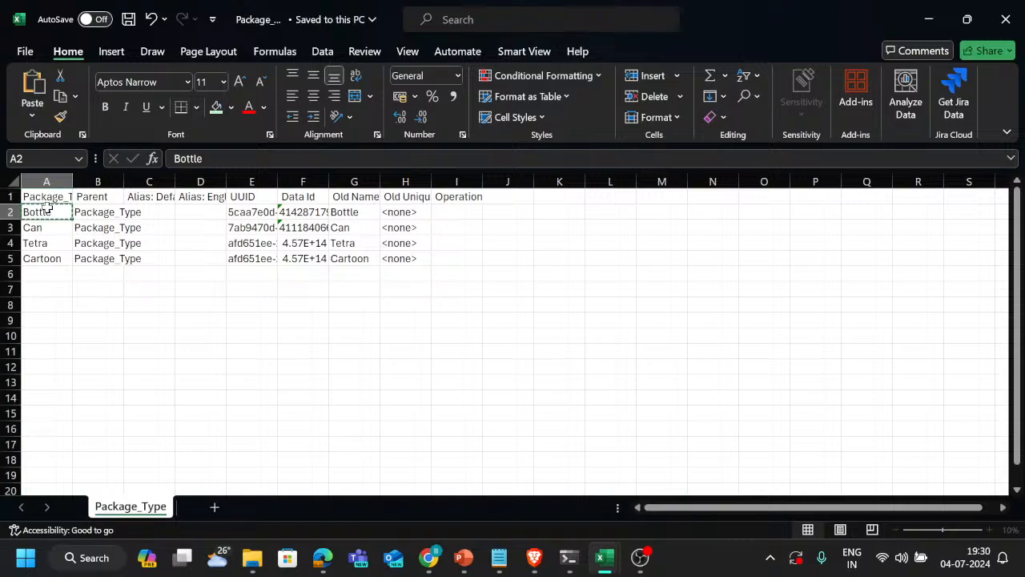
key("alt+Tab")
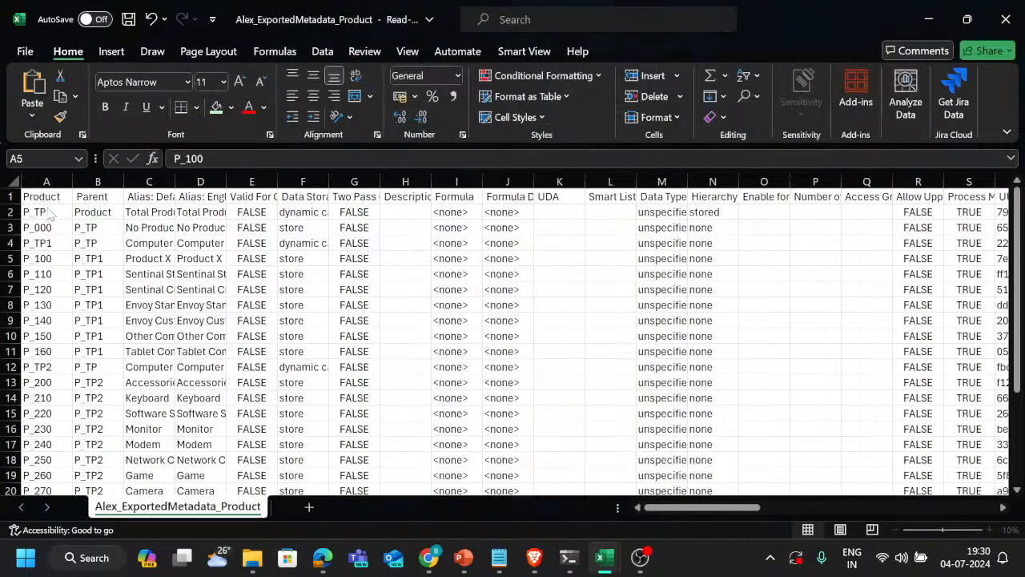
Examine the Product, Parent and alias columns at the start of the Product export
key("Right")
key("Right")
key("Down")
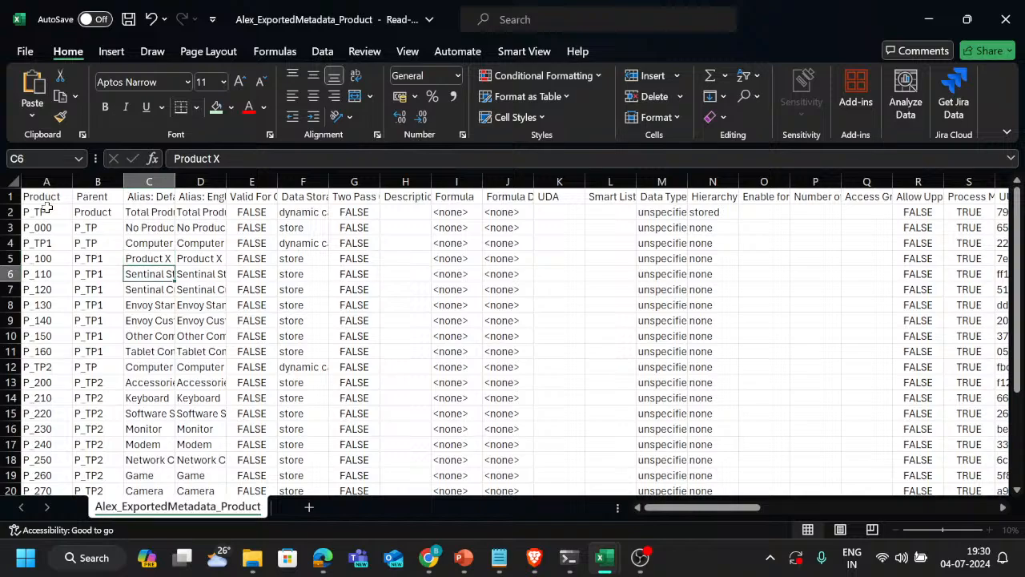
key("Right")
key("Left")
key("Up")
key("Up")
key("Up")
key("Left")
key("Up")
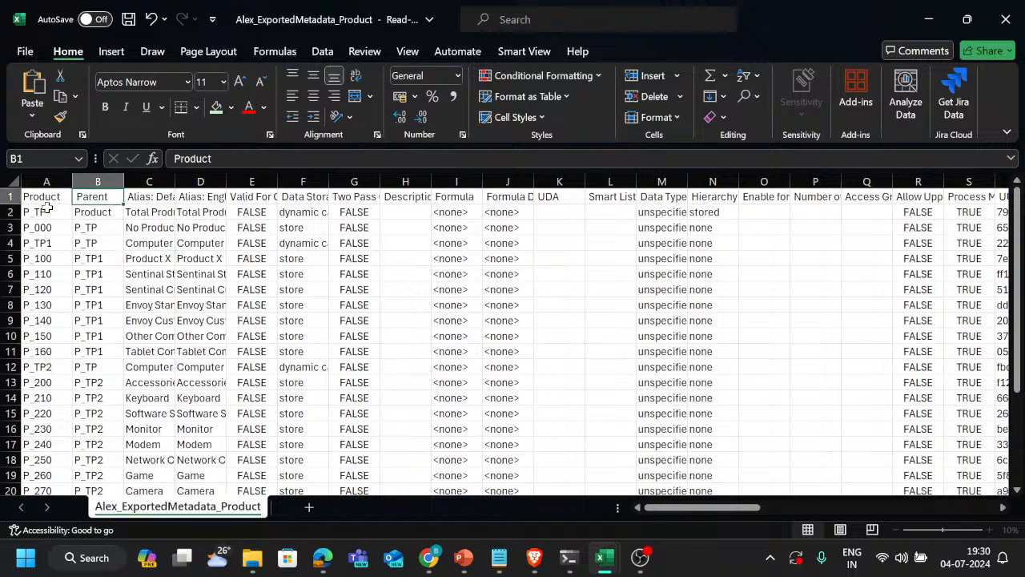
key("Up")
Hide columns C through BA so that Package_Type sits directly beside the Parent column
left_click(95, 180)
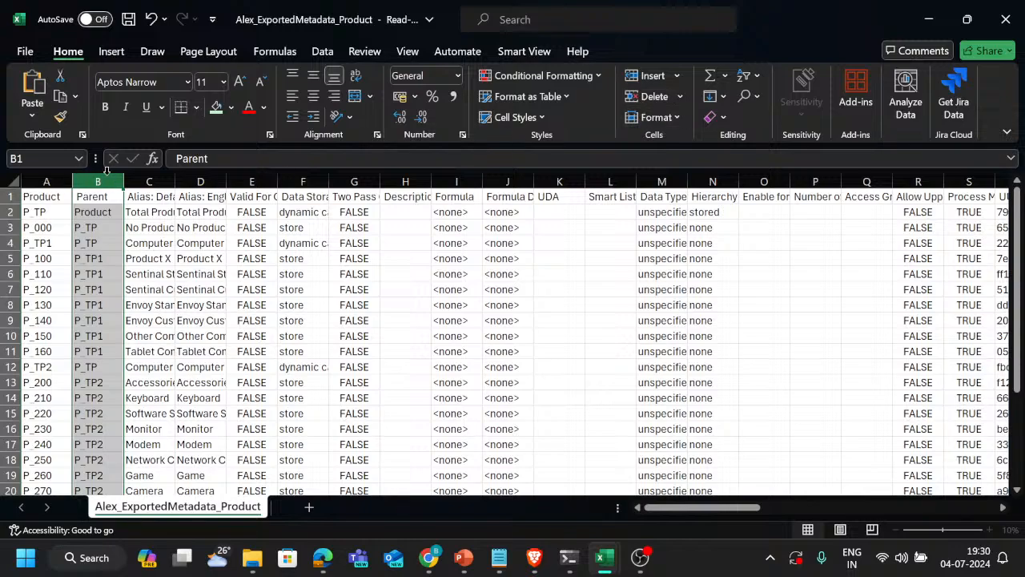
left_click(150, 179)
left_click_drag(150, 179, 837, 180)
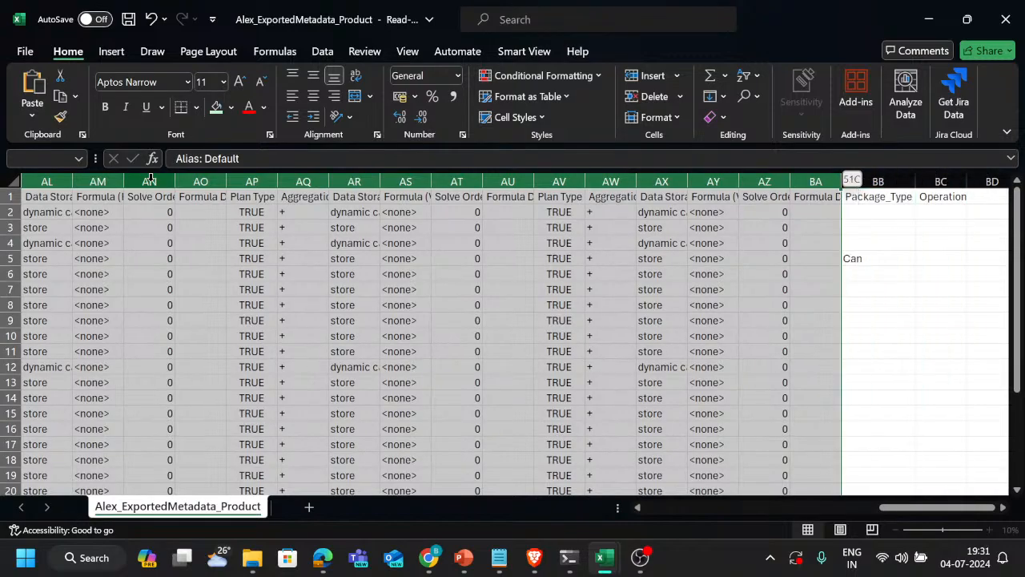
right_click(249, 178)
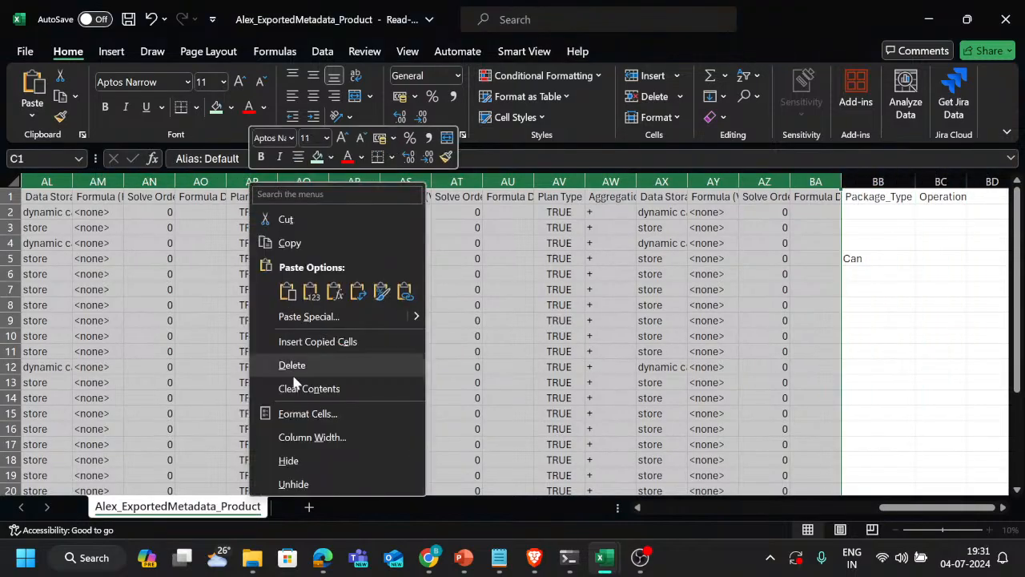
left_click(288, 460)
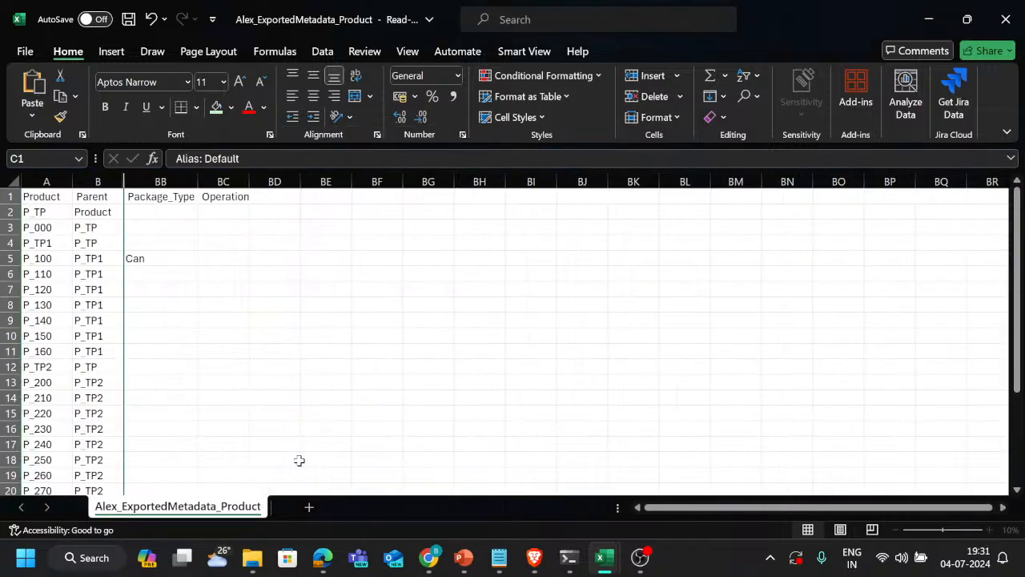
Paste Bottle into cell BB6 as the Package_Type of product P_110
key("Left")
key("Down")
key("Down")
key("Down")
key("Down")
key("Down")
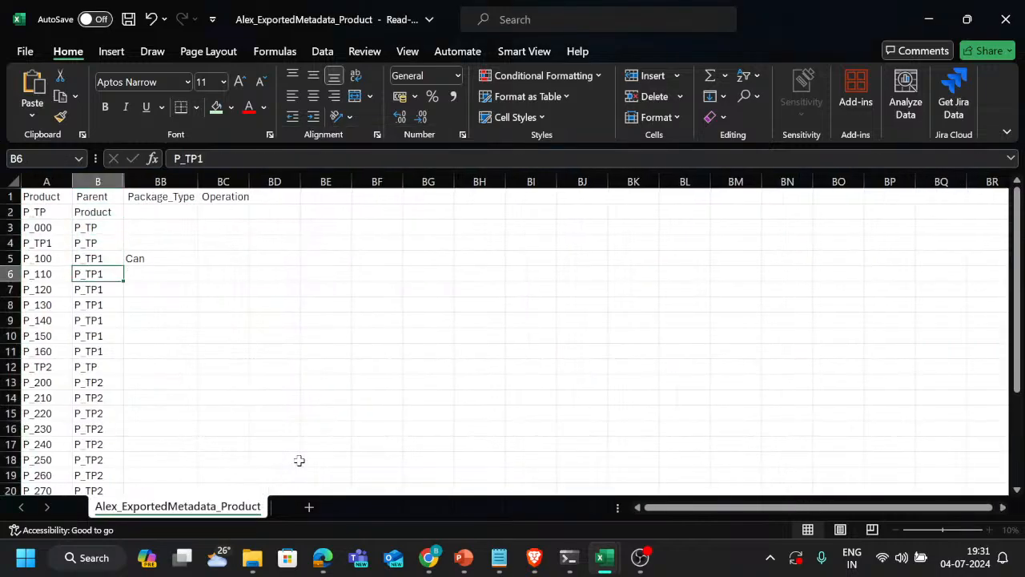
key("Right")
key("Up")
key("Left")
key("Down")
key("Up")
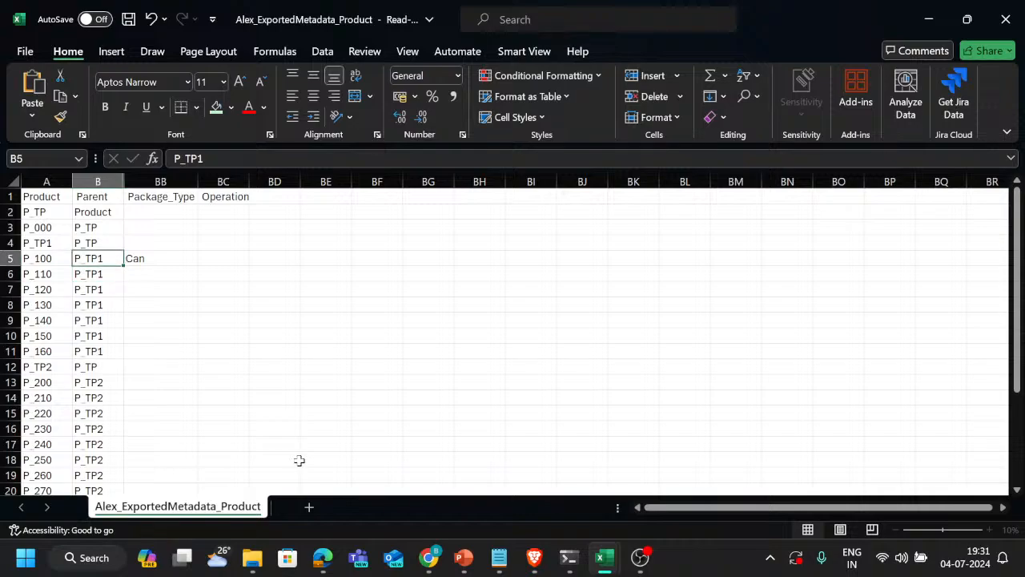
key("Right")
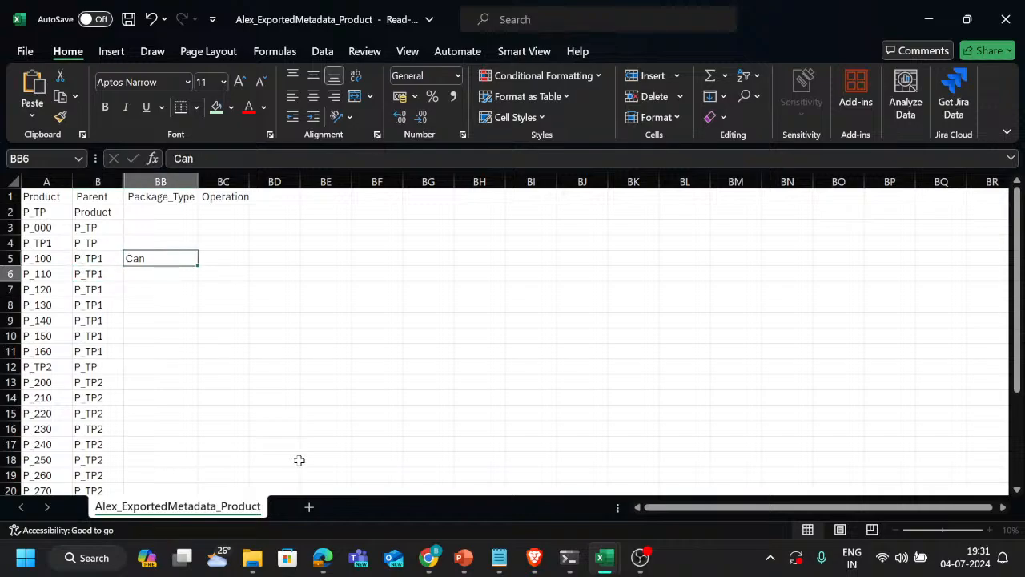
key("Down")
type("Bottle")
key("Down")
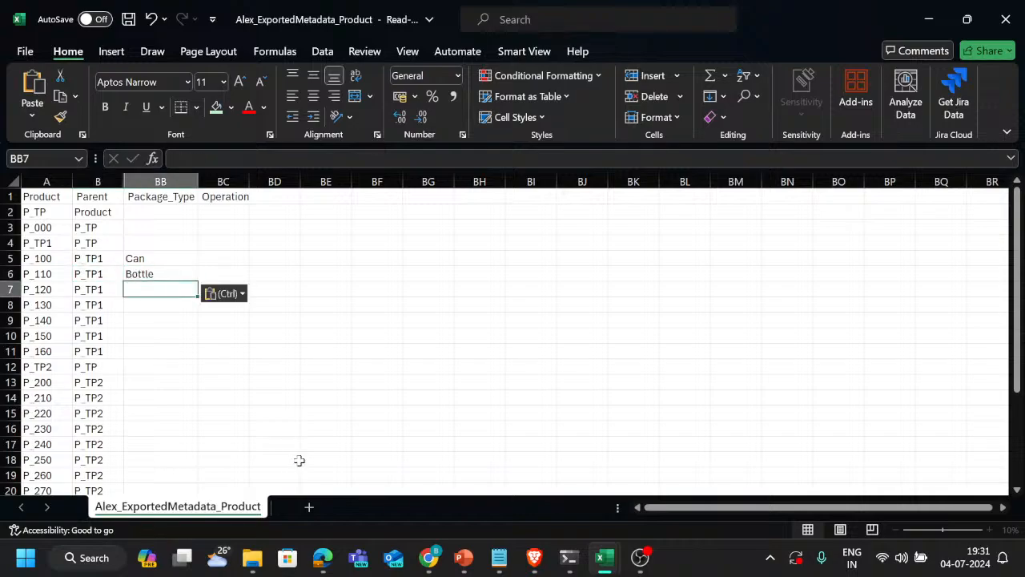
Copy Cartoon from cell A5 of the Package_Type workbook and return to cell BB7 beside product P_120
key("Left")
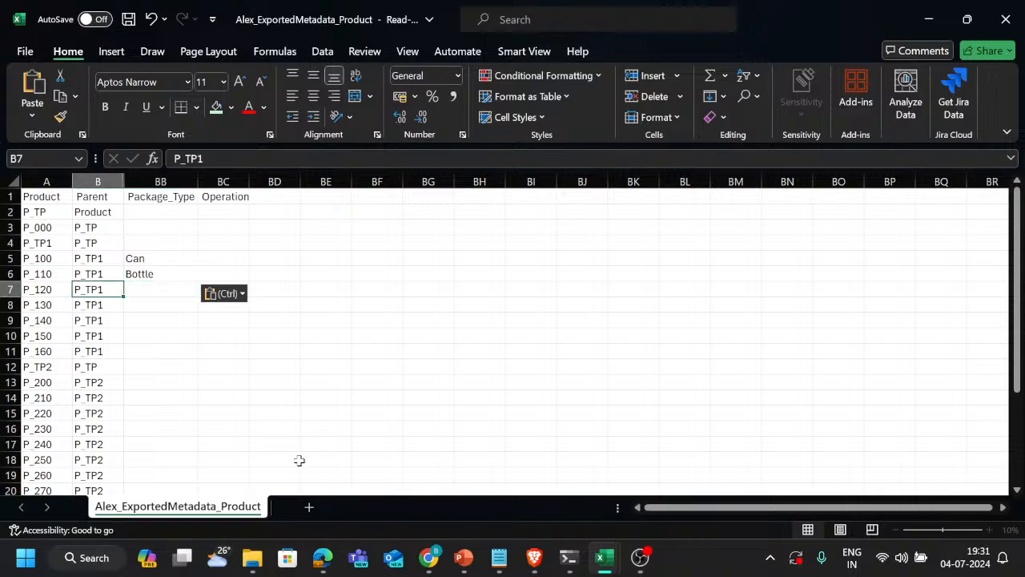
key("Left")
key("Up")
key("Right")
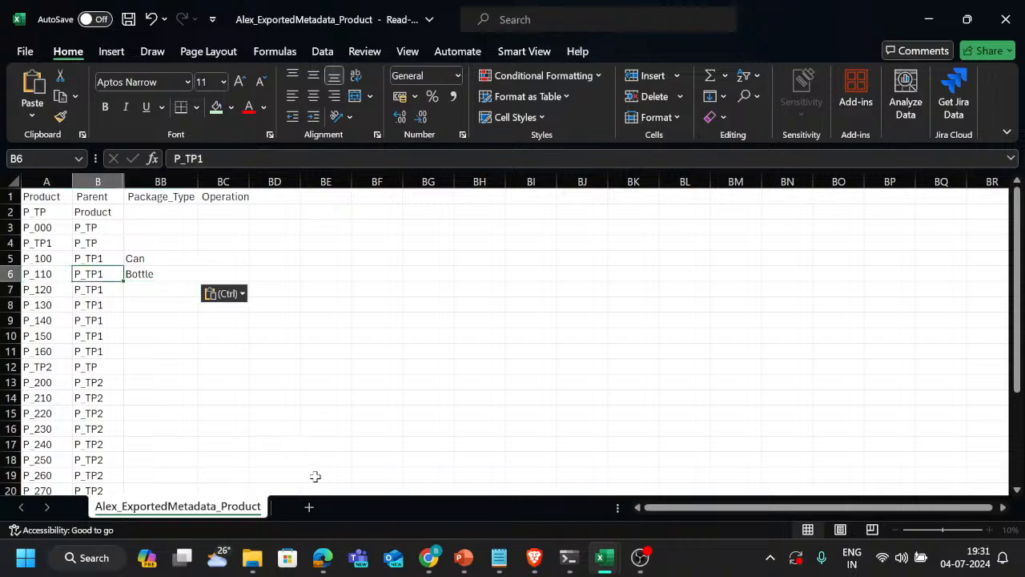
key("Right")
key("Down")
key("alt+Tab")
key("Down")
key("Down")
key("Down")
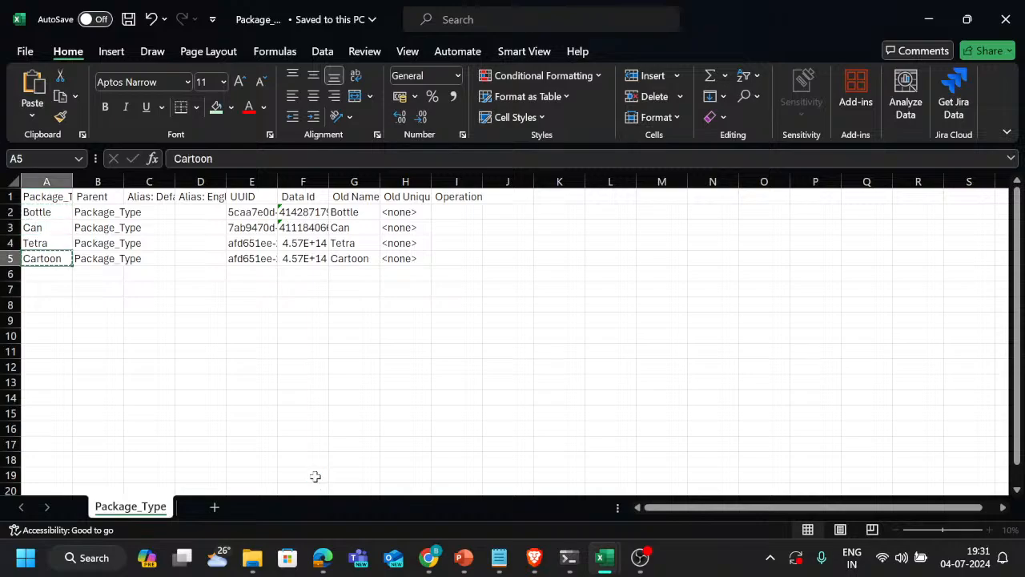
key("alt+Tab")
Try to open the list of existing entries for cell BB7, then dismiss it
key("alt+Down")
key("Escape")
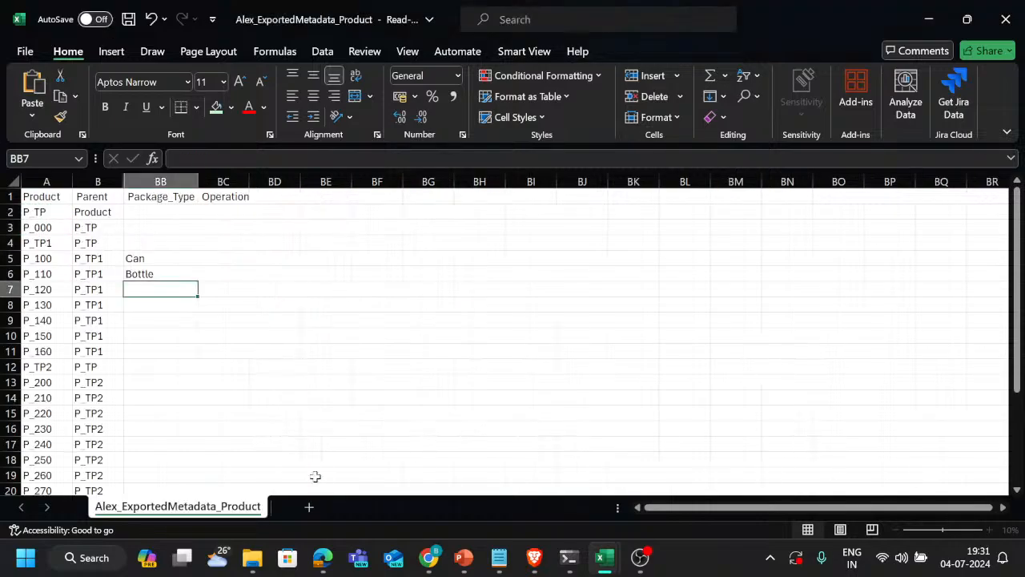
key("alt+Down")
key("Escape")
Recopy Cartoon from the Package_Type workbook and switch back to the Product export
key("alt+Tab")
key("Down")
key("Down")
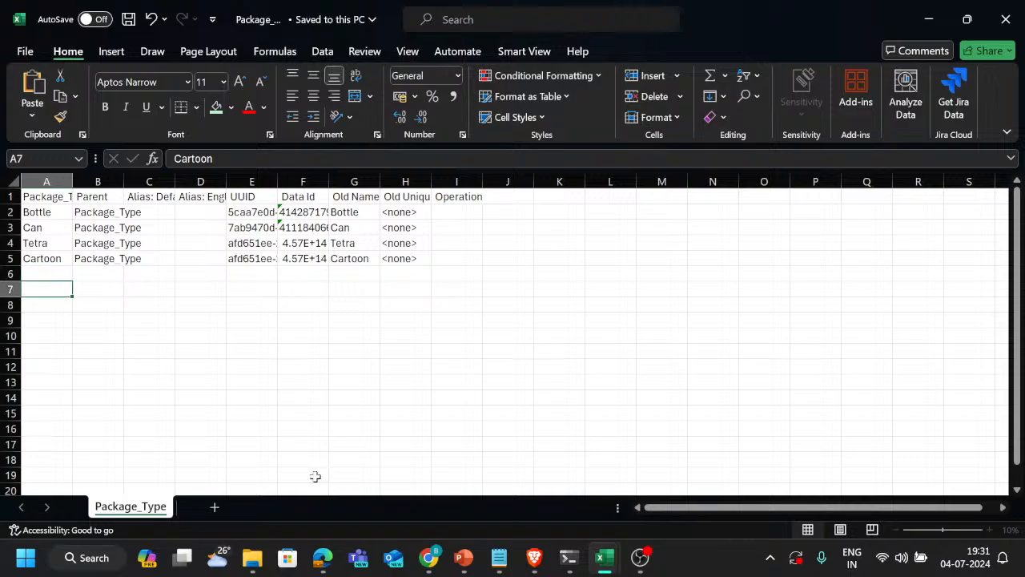
key("Up")
key("Up")
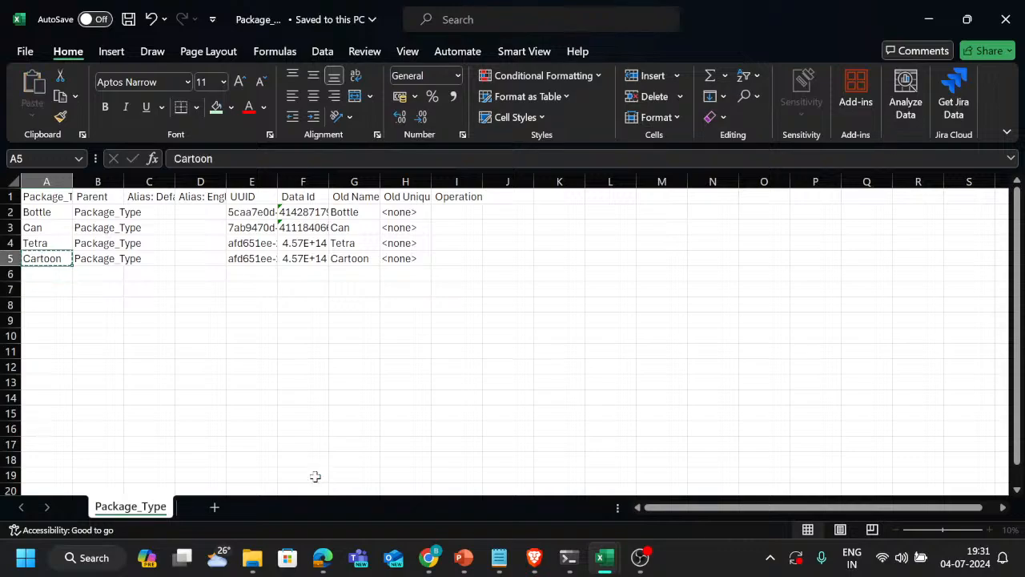
key("alt+Tab")
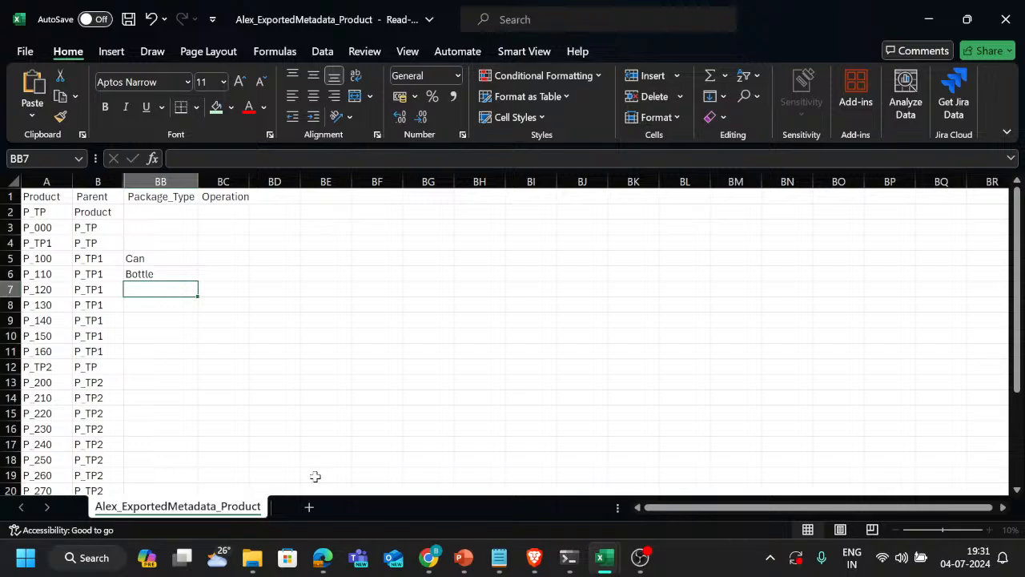
key("alt+Tab")
key("Down")
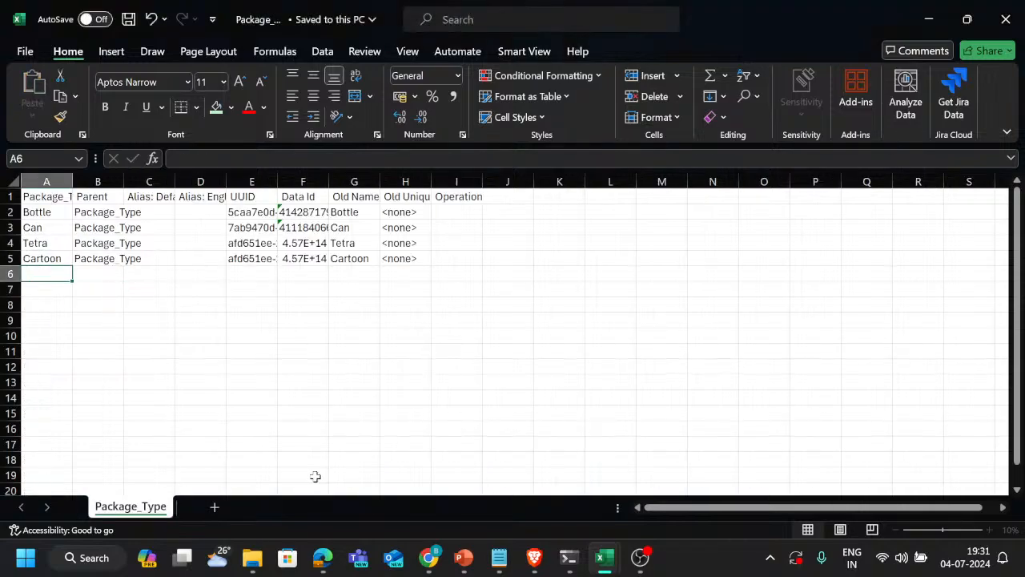
key("Up")
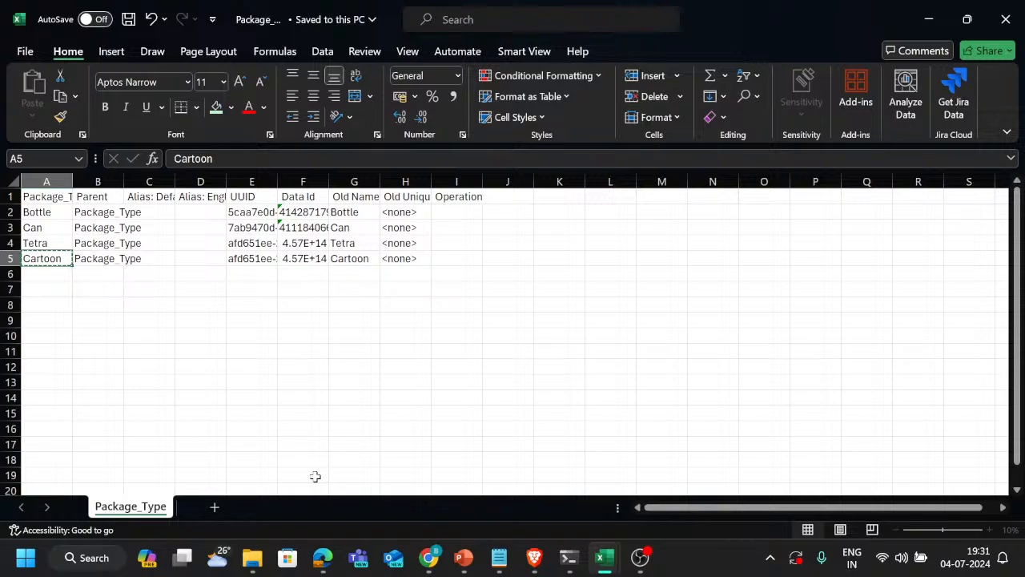
key("alt+Tab")
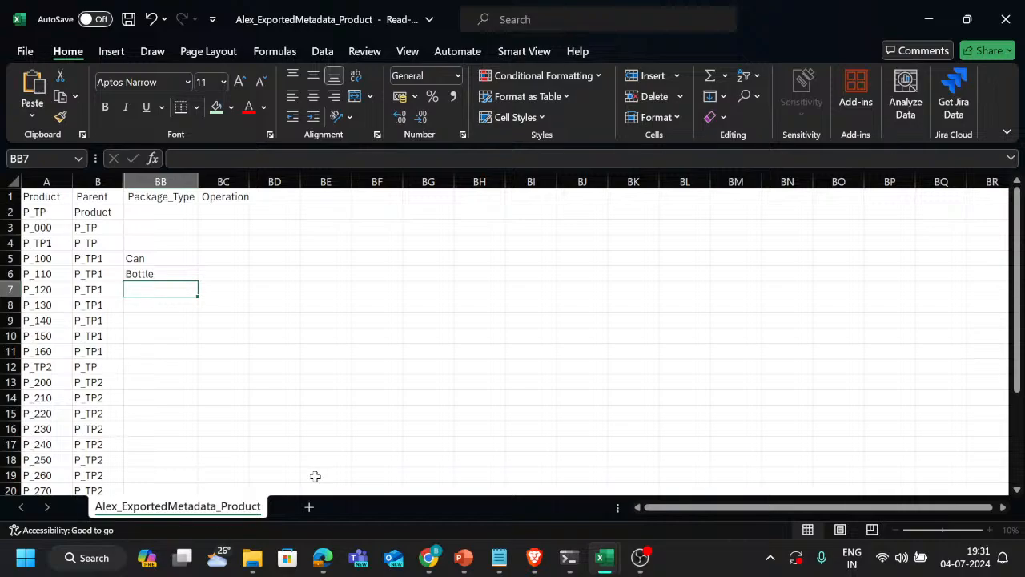
Try the pick list of existing Package_Type entries in cell BB7, dismiss it, and close the Research pane
left_click(184, 350, "alt")
left_click(184, 351)
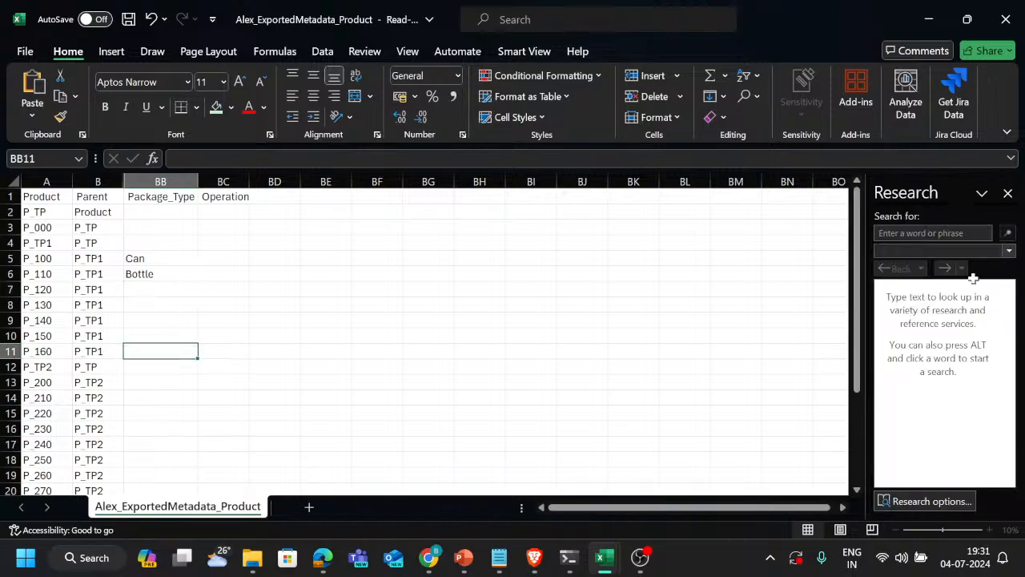
left_click(1008, 194)
left_click(155, 289, "alt")
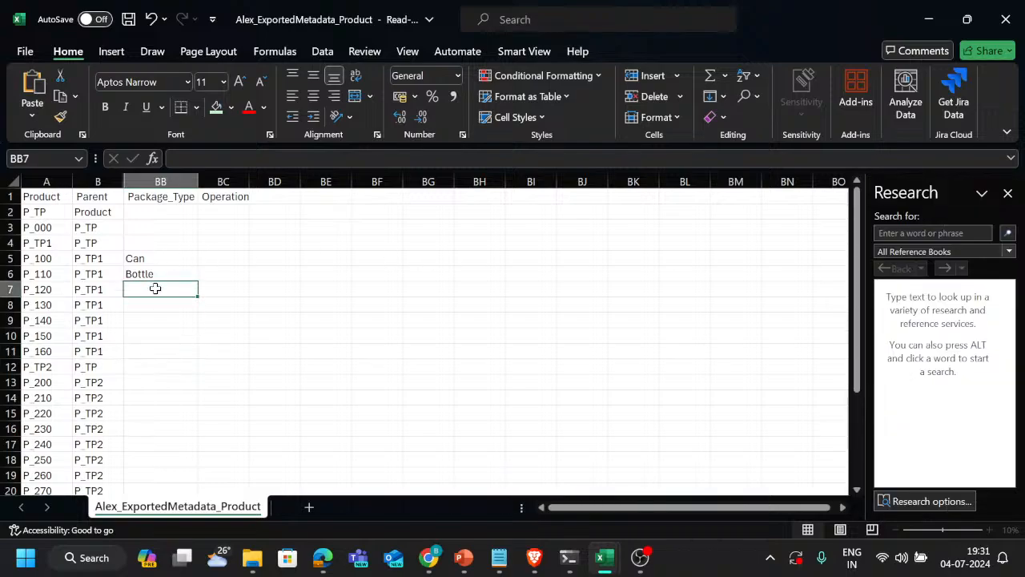
key("alt+Down")
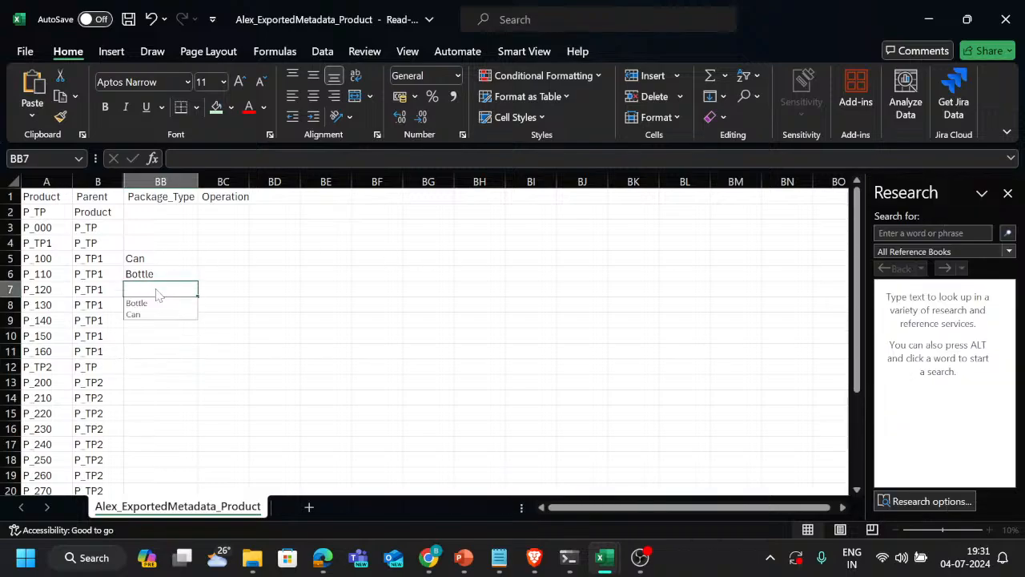
left_click(155, 288)
key("alt+Down")
key("Escape")
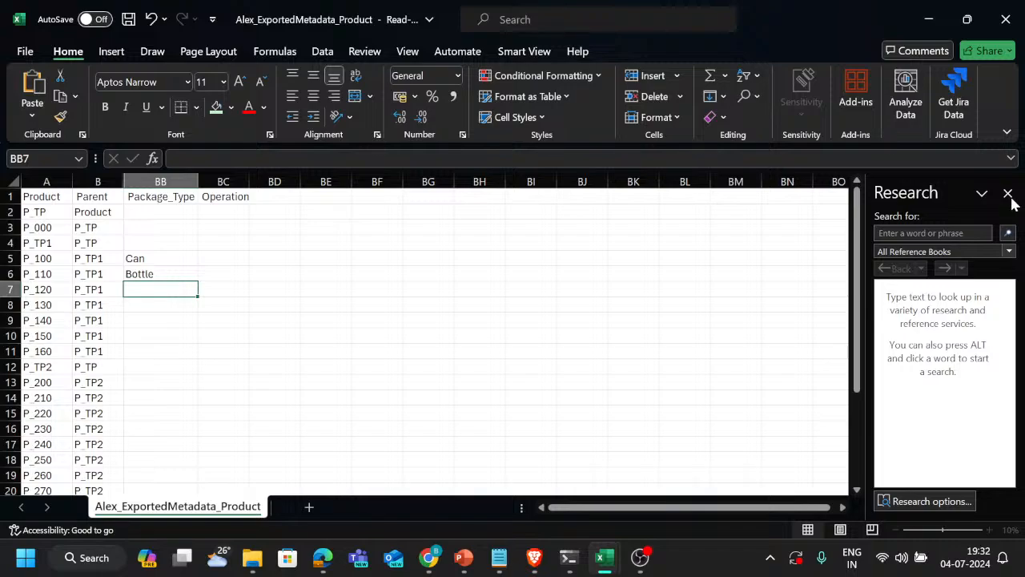
left_click(1008, 194)
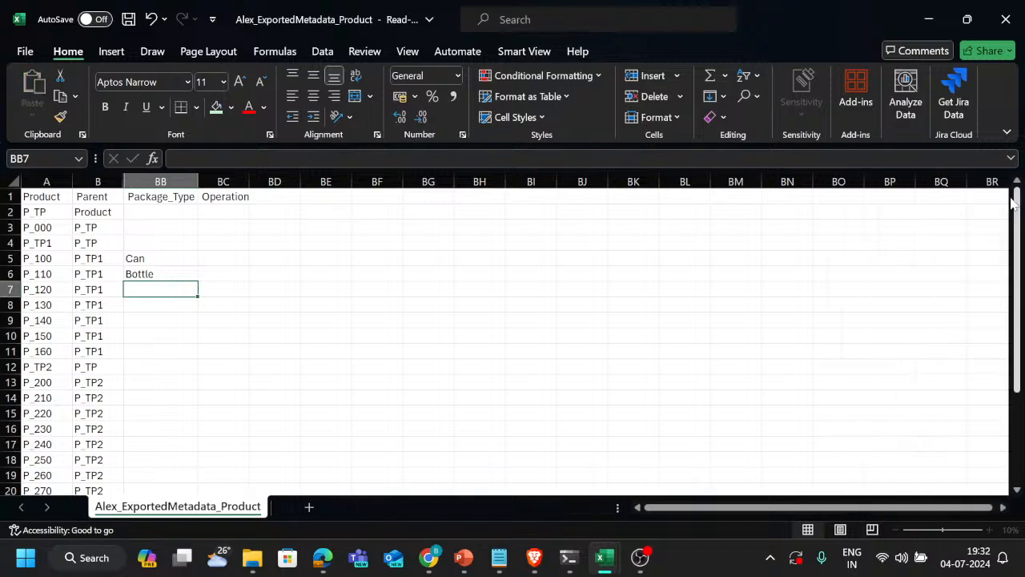
Close the Research pane and save the Product export as Product_1 in CSV UTF-8 format in the Downloads folder
left_click(154, 291, "alt")
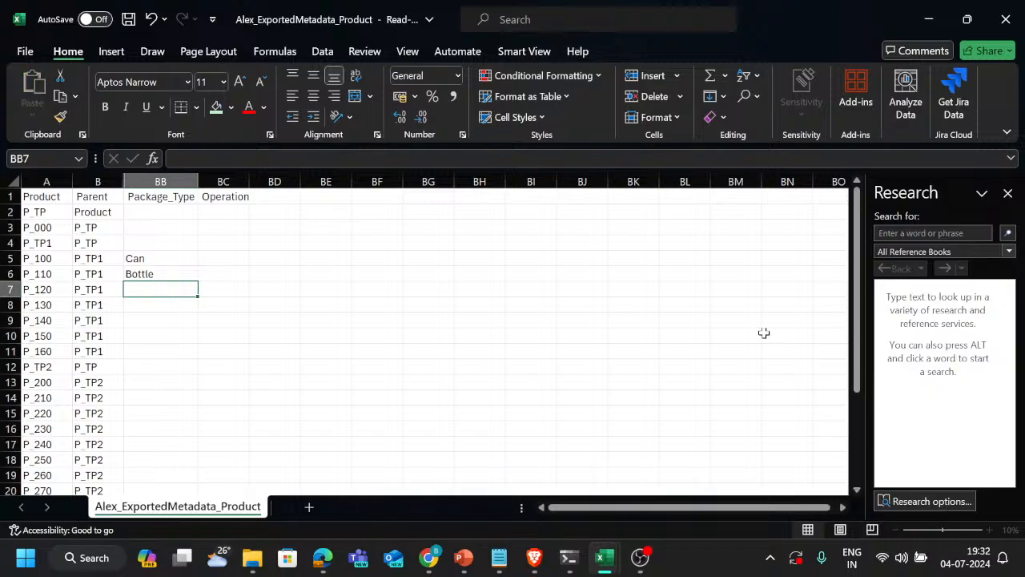
left_click(1007, 194)
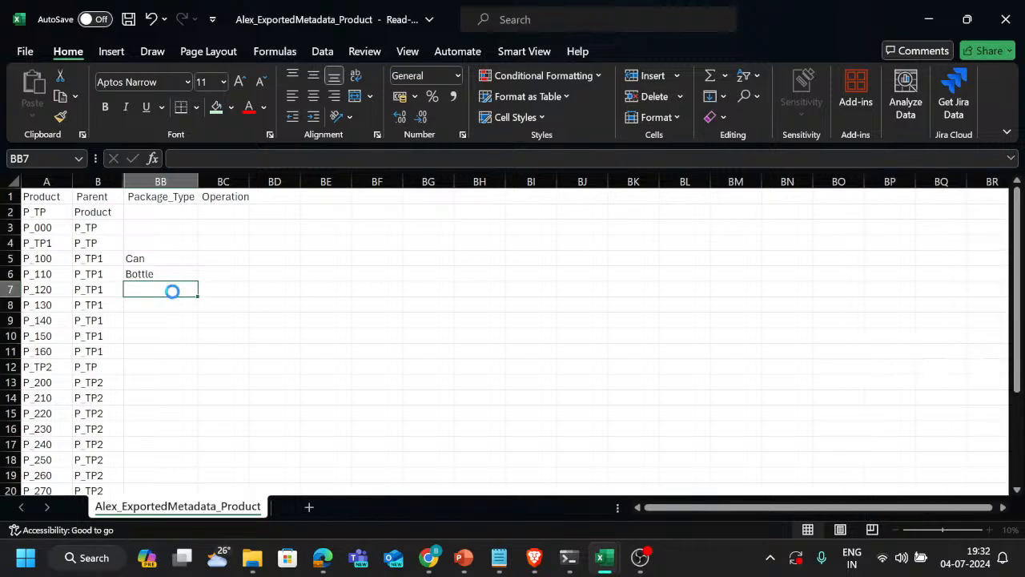
key("ctrl+s")
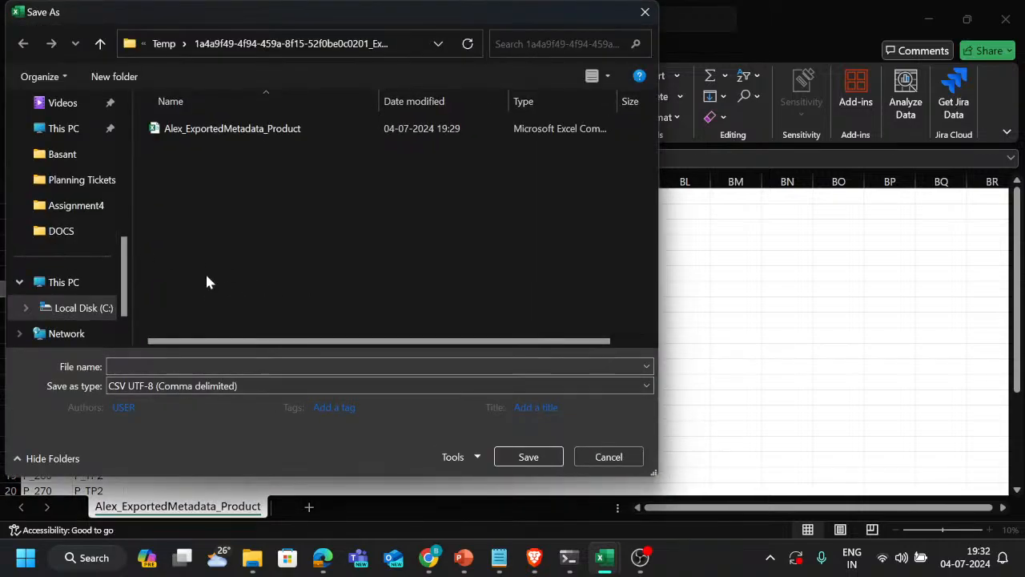
left_click(200, 366)
type("Product_1")
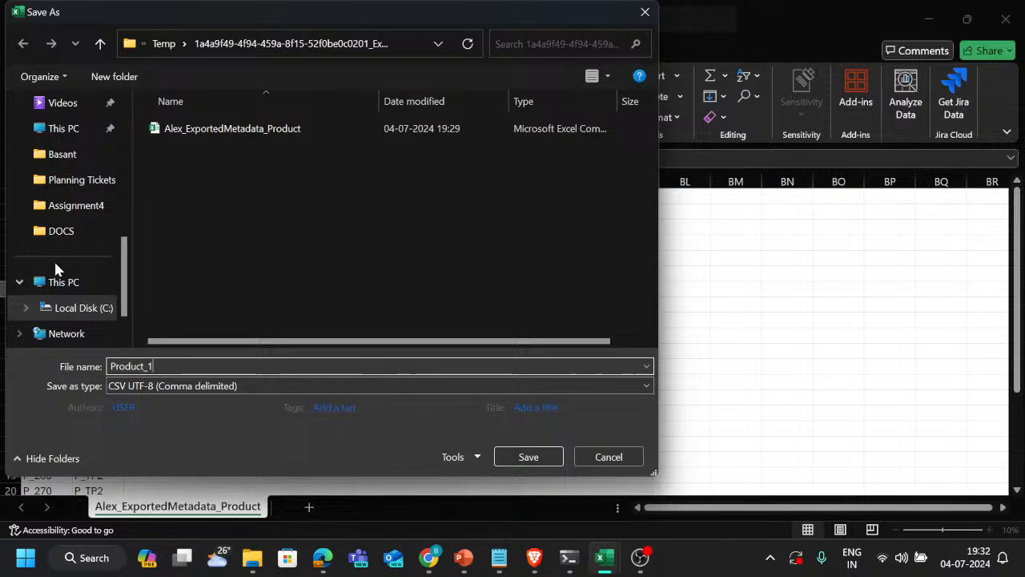
scroll(57, 284, "down", 1)
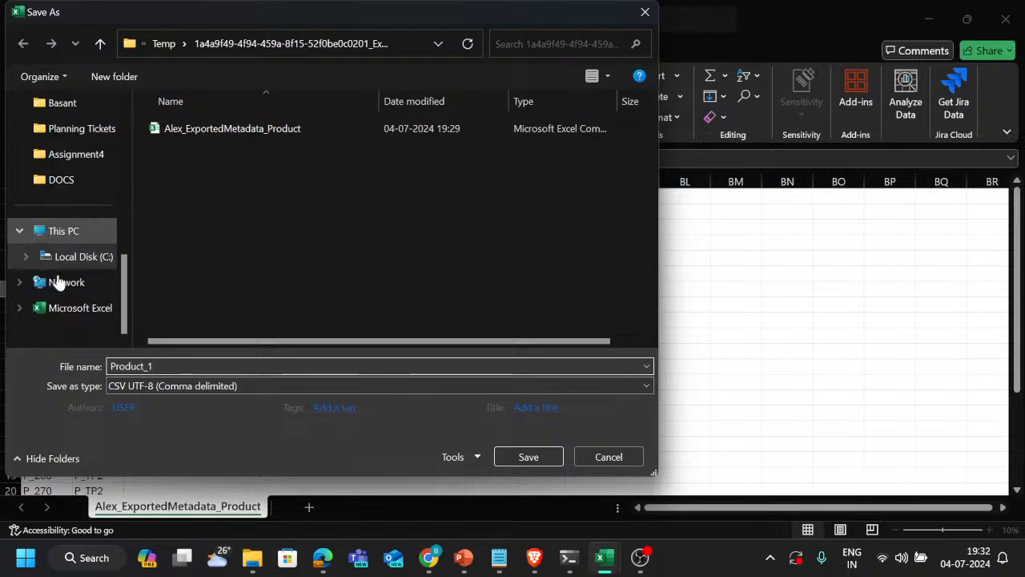
scroll(60, 241, "up", 3)
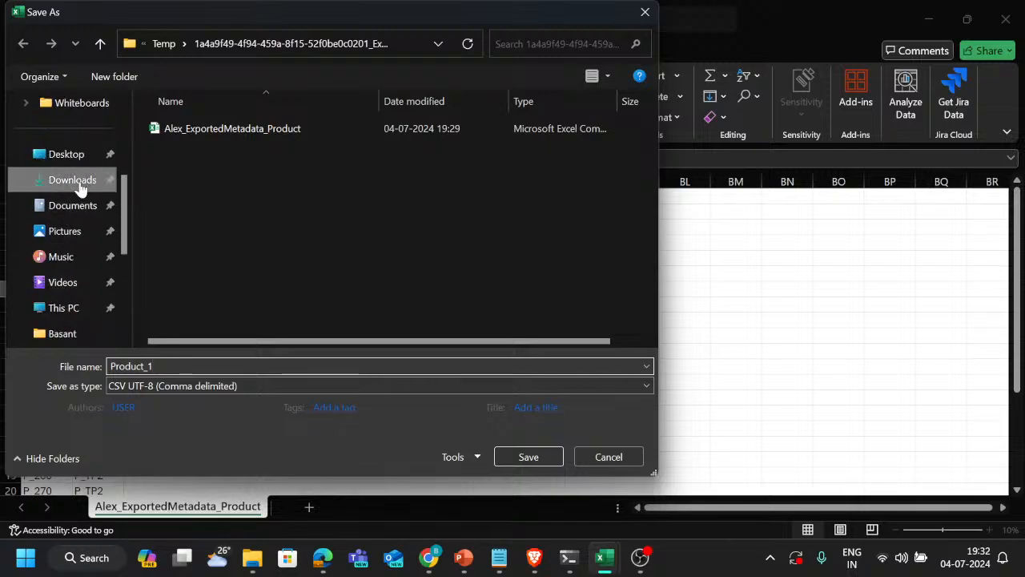
left_click(65, 181)
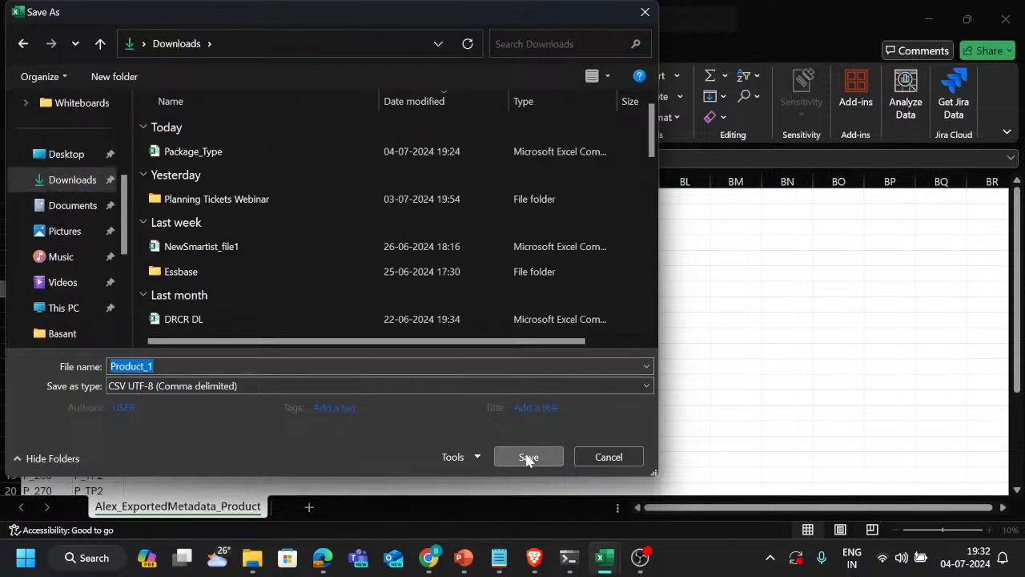
left_click(528, 456)
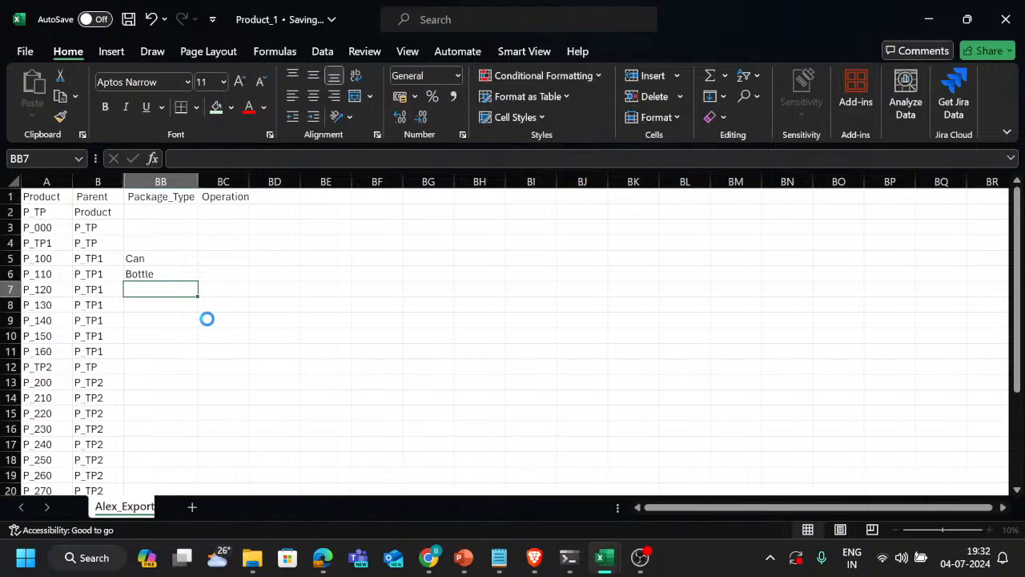
Enter Cartoon as the Package_Type for product P_120 in cell BB7
key("Up")
key("Down")
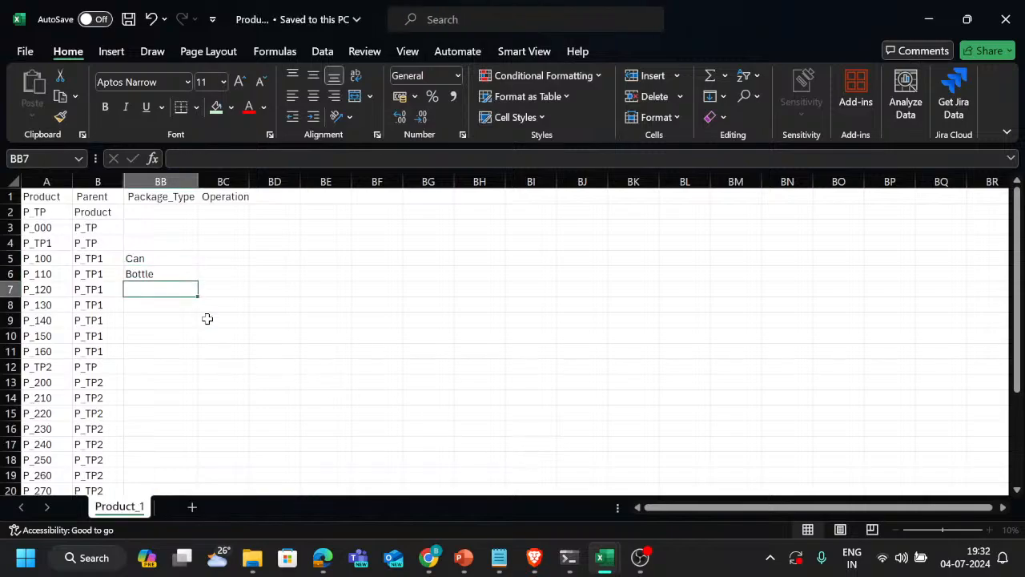
type("Cary")
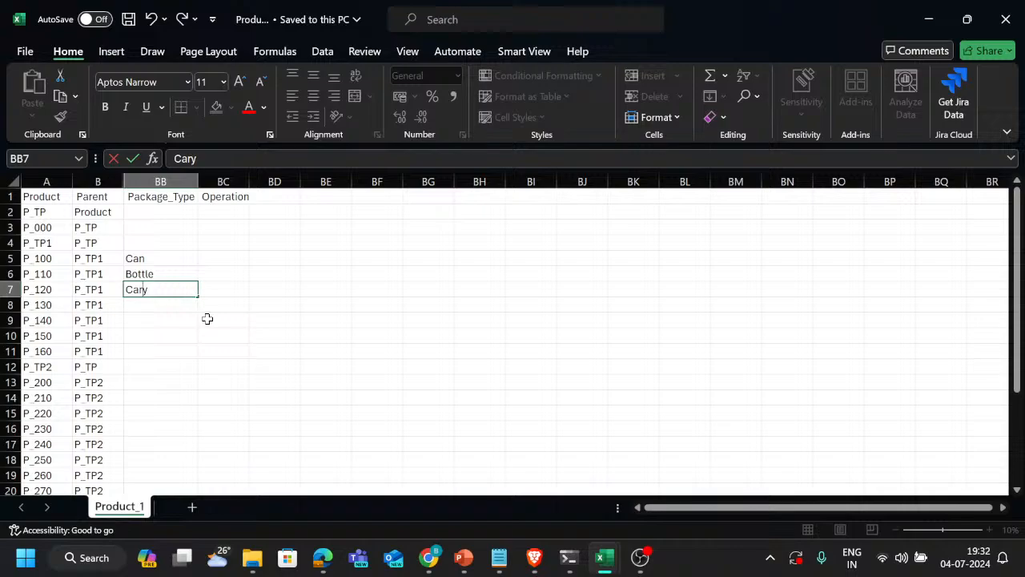
key("BackSpace")
type("toon")
key("Return")
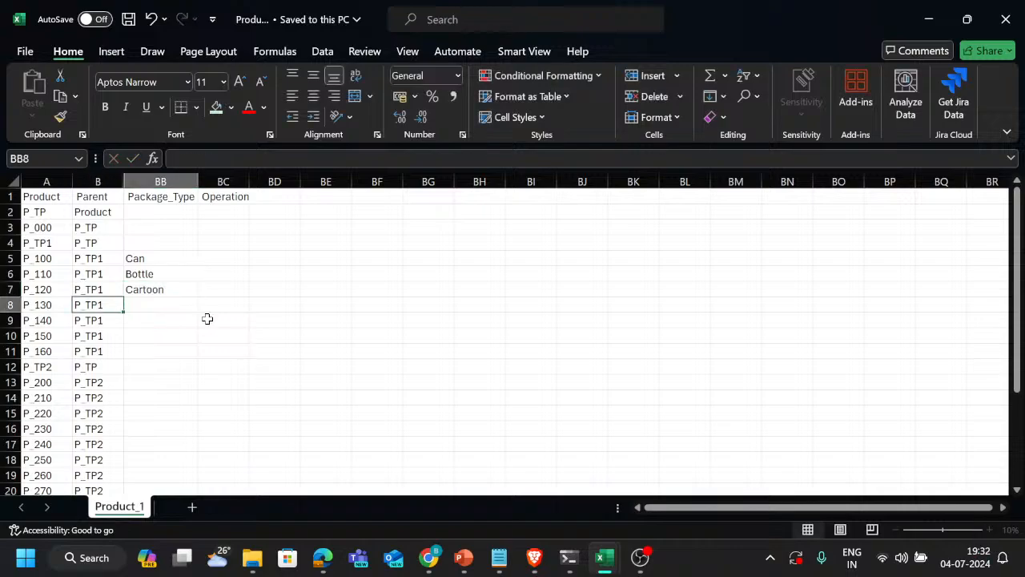
Copy the Cartoon value into cell BB8 for product P_130 and save the workbook
key("Up")
key("ctrl+c")
key("Down")
key("ctrl+v")
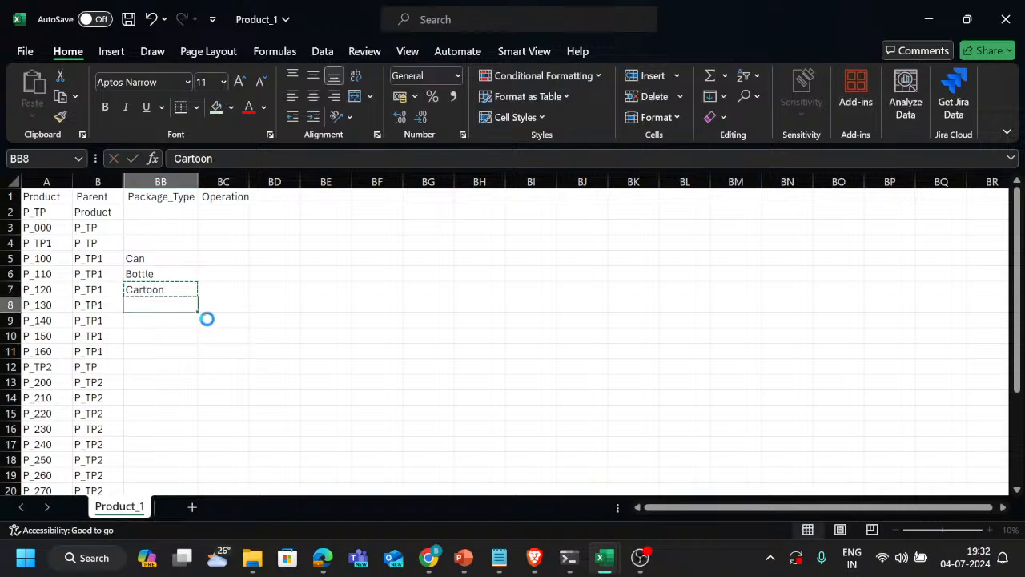
left_click(129, 20)
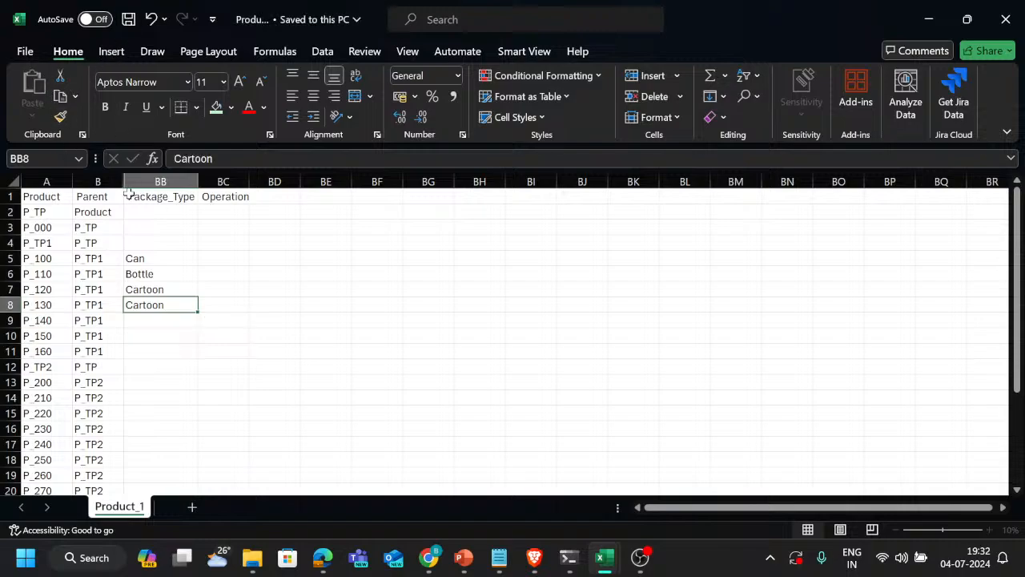
Unhide the columns between B and BB, then save and close the Product_1 workbook
left_click_drag(99, 182, 130, 183)
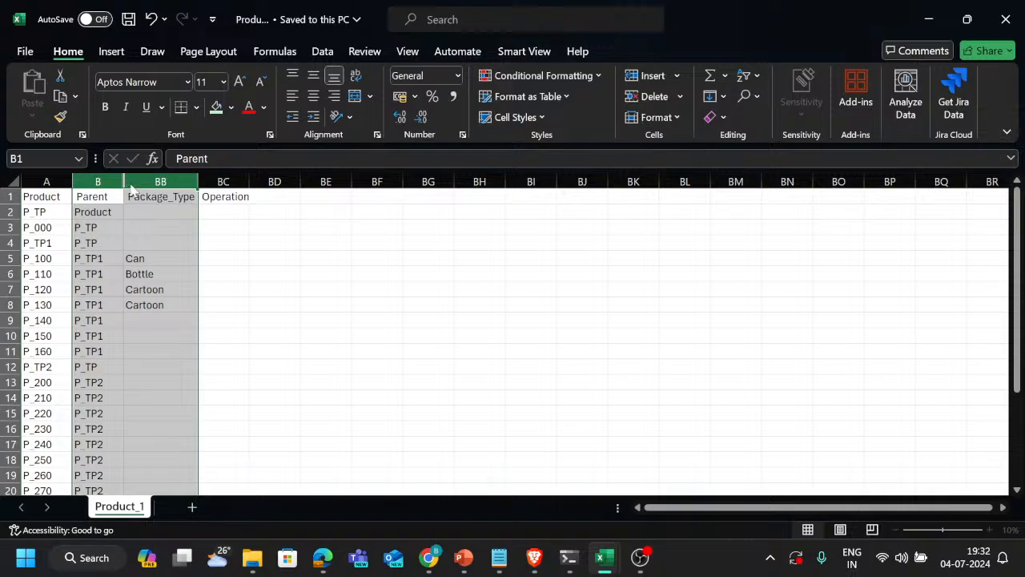
right_click(132, 189)
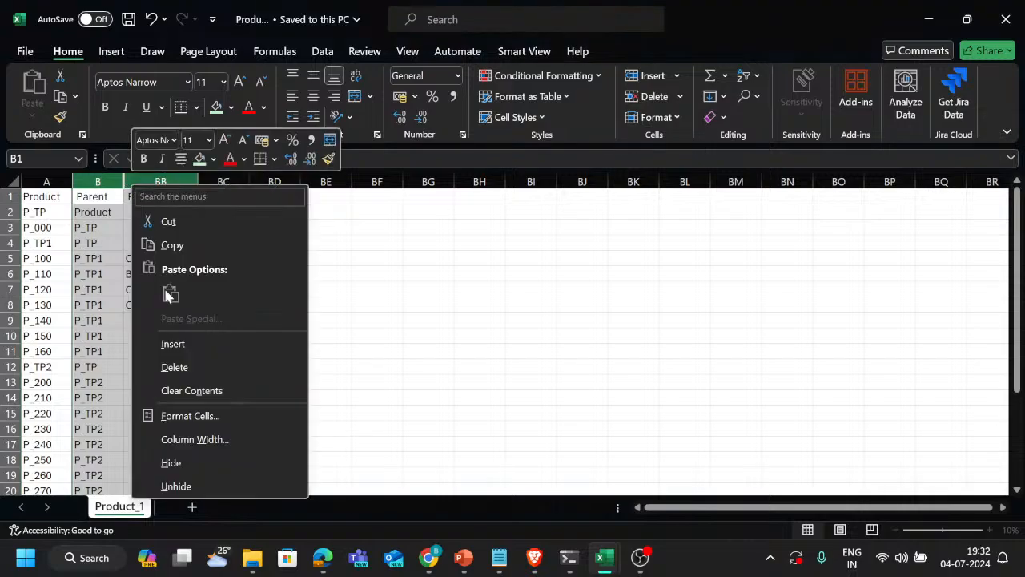
left_click(194, 485)
left_click(290, 337)
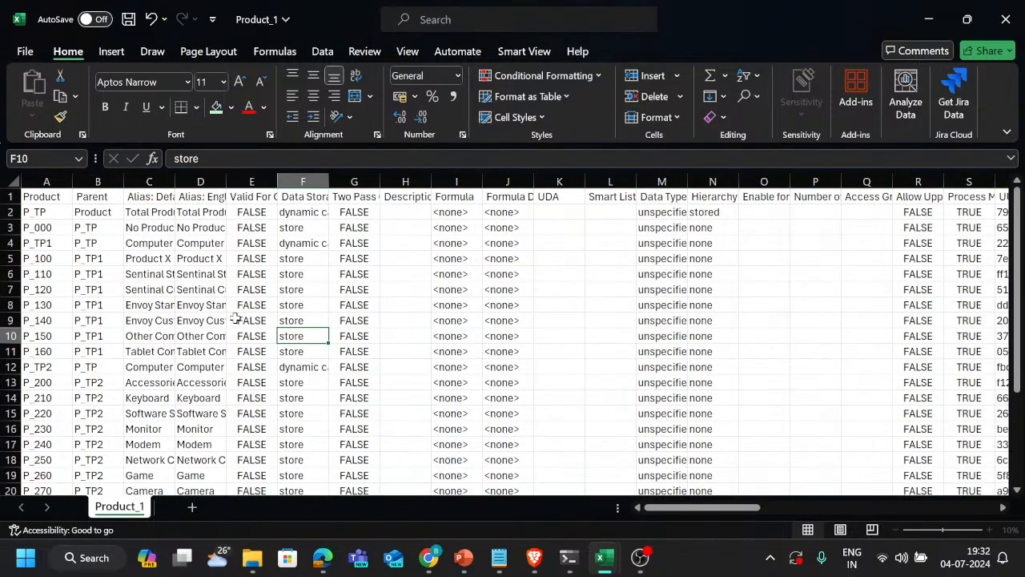
left_click(25, 52)
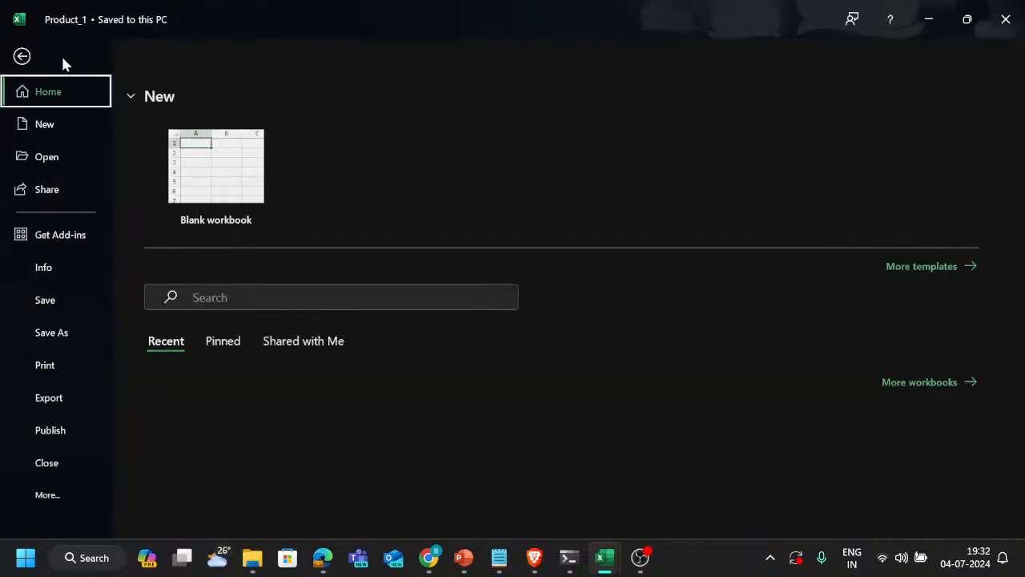
left_click(48, 301)
left_click(1006, 17)
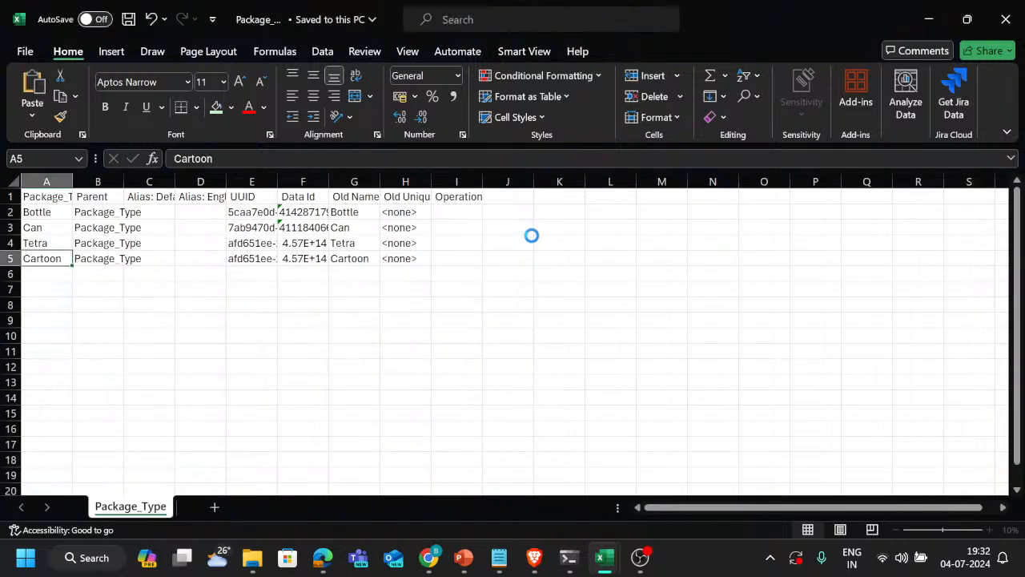
Switch to EPM Cloud Planning in the browser, leave Export Metadata, and create a new metadata import for the dimensions
key("alt+Tab")
key("alt+Tab")
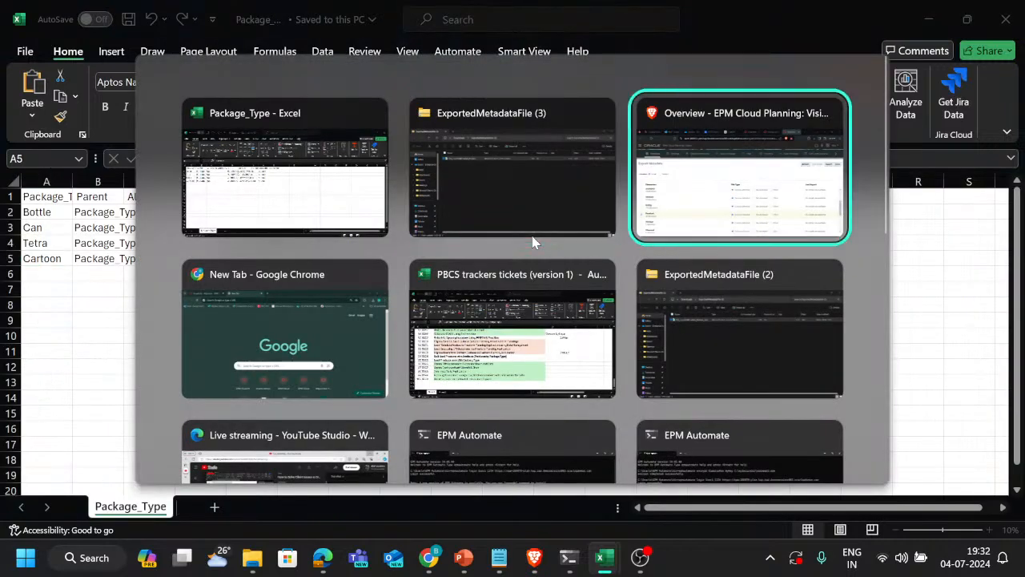
left_click(1011, 178)
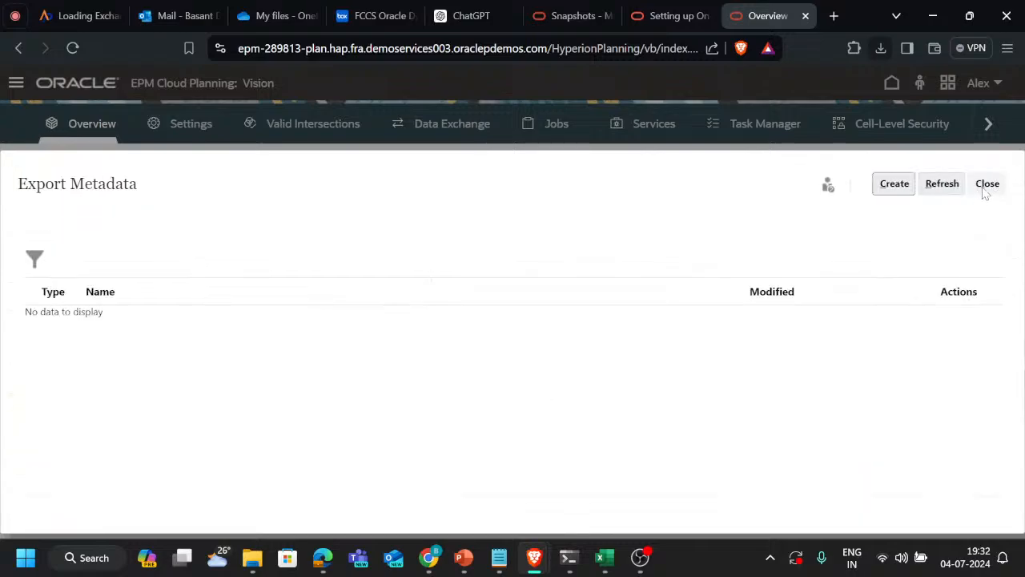
left_click(985, 192)
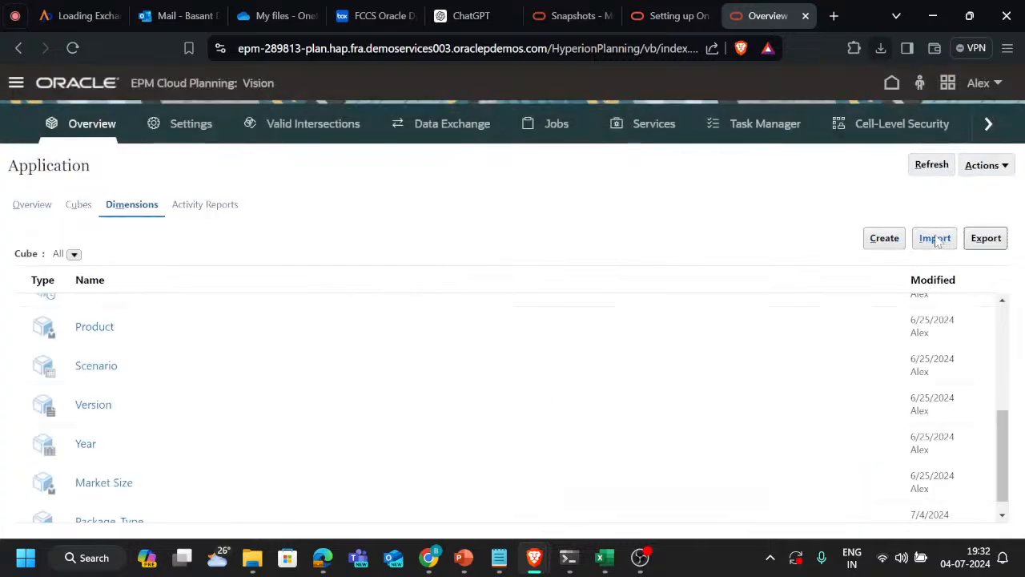
left_click(936, 238)
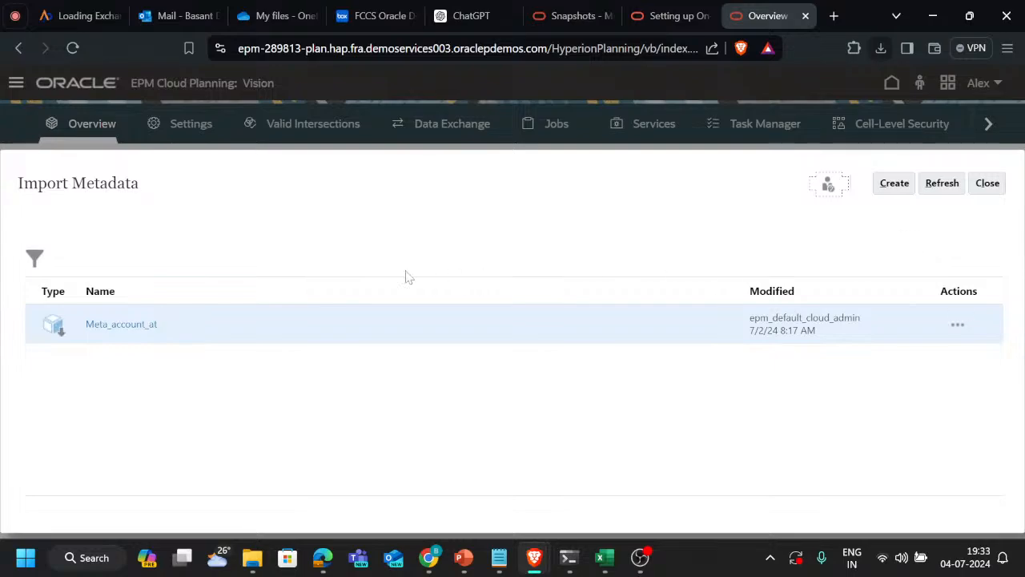
left_click(889, 194)
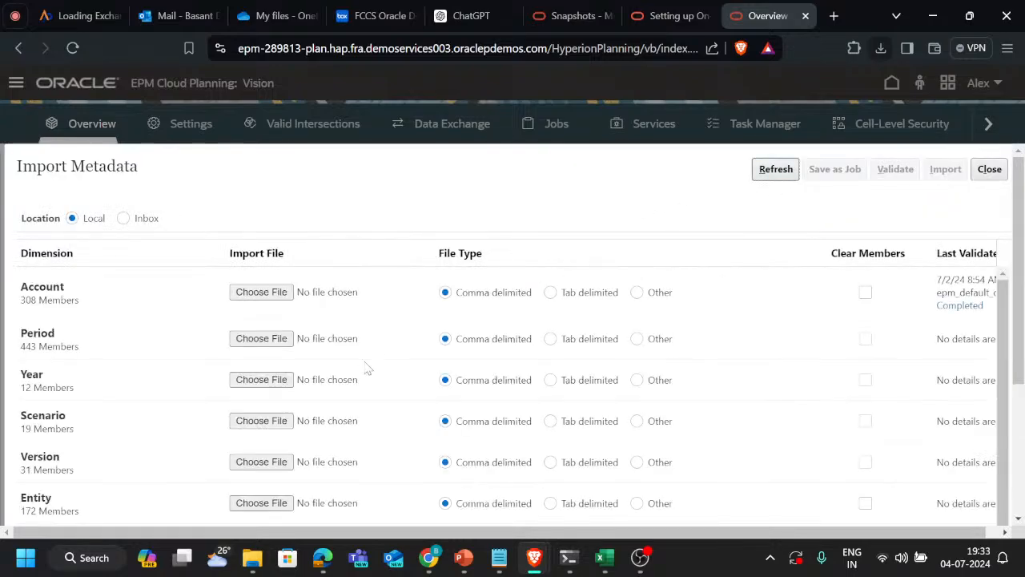
Choose Product_1.csv from the Downloads folder as the import file for the Product dimension
scroll(352, 385, "down", 3)
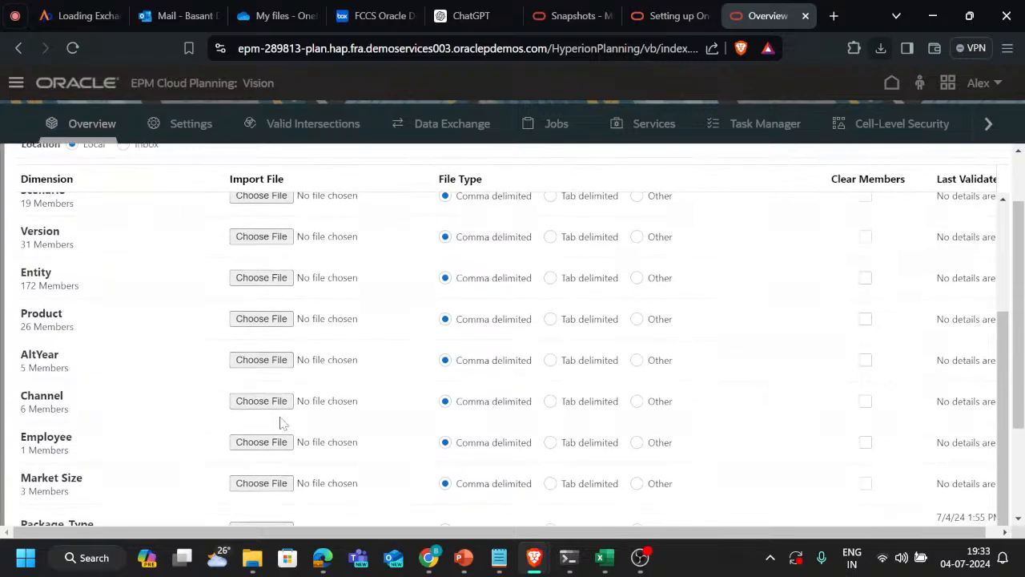
scroll(280, 423, "down", 3)
scroll(289, 263, "up", 3)
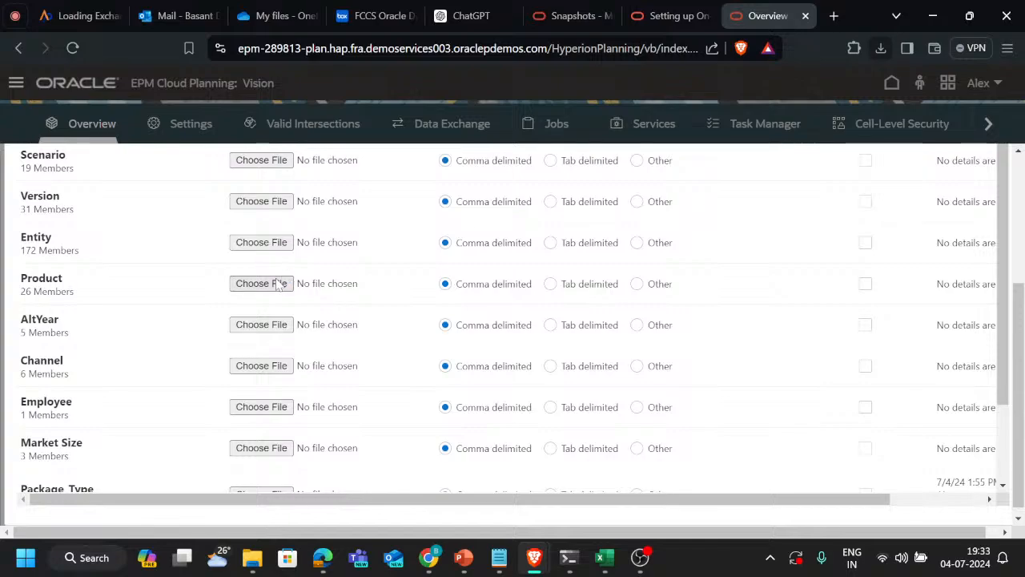
left_click(278, 285)
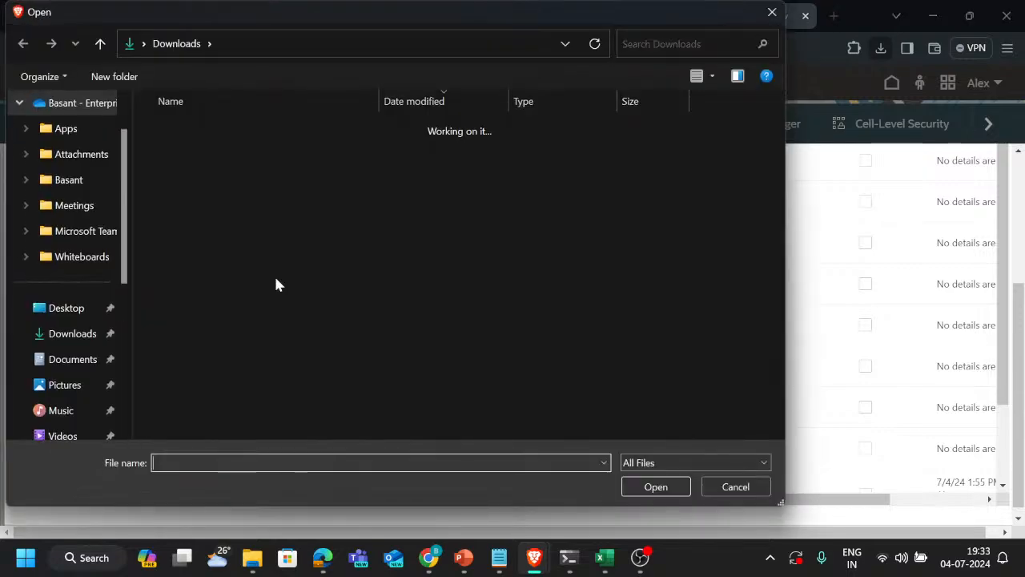
left_click(258, 151)
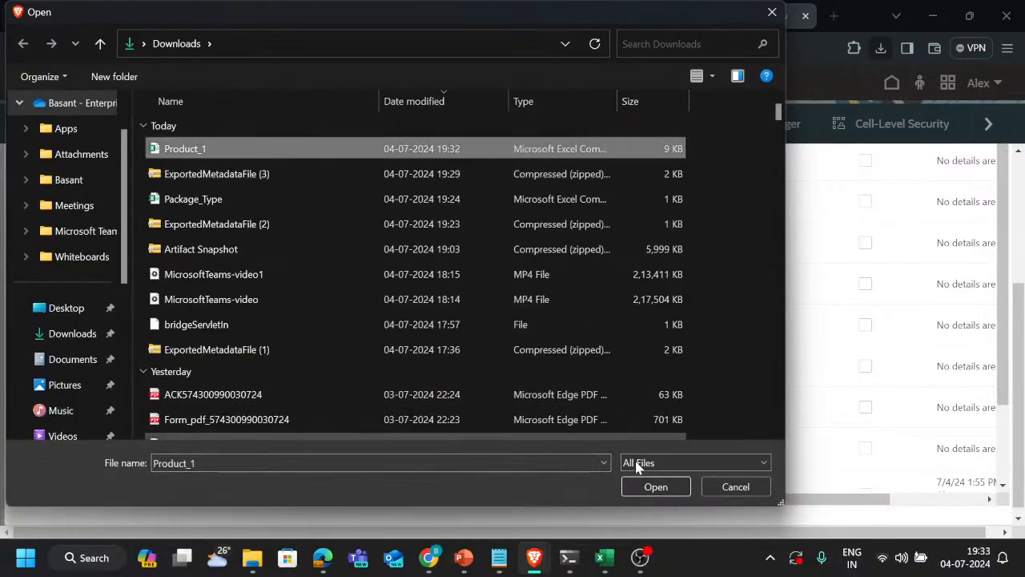
left_click(630, 486)
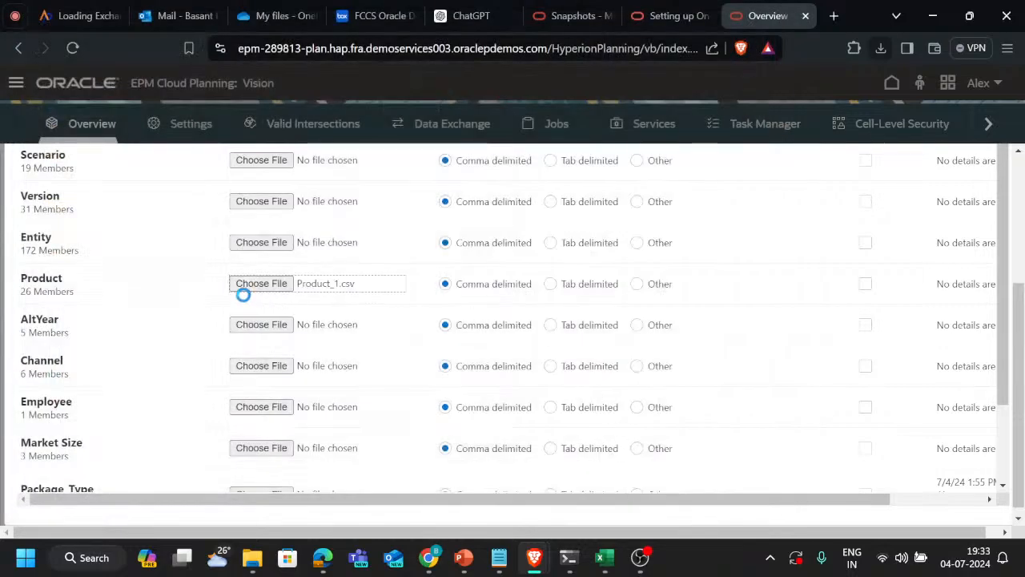
Run the Product metadata import without a database refresh and acknowledge the job submission
scroll(581, 282, "up", 5)
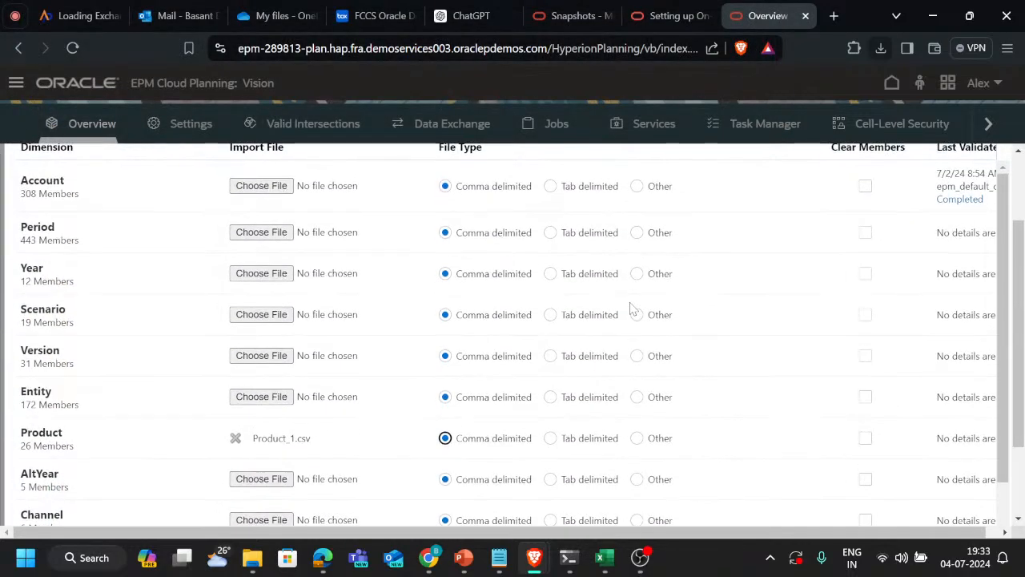
scroll(776, 300, "up", 3)
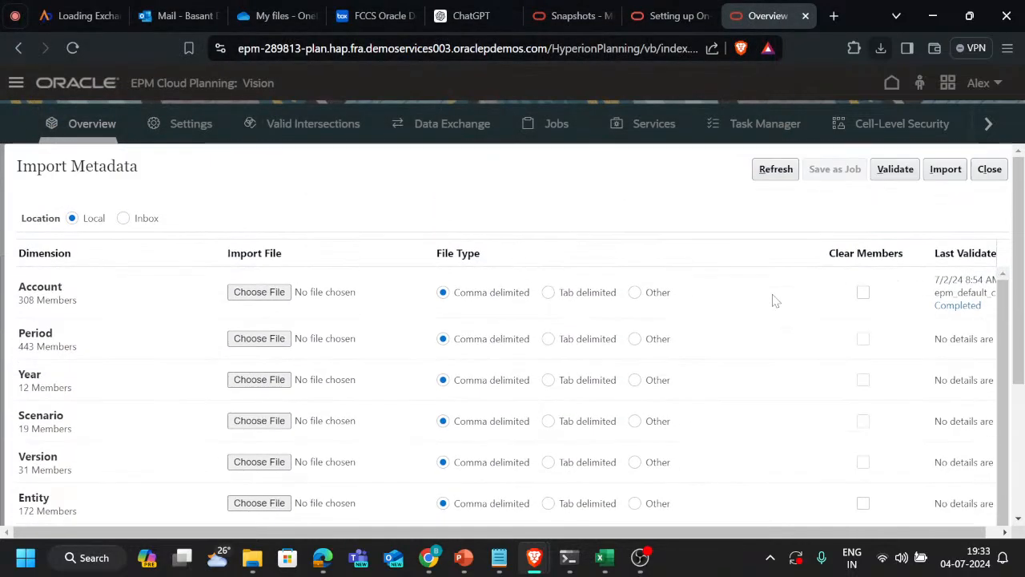
left_click(946, 169)
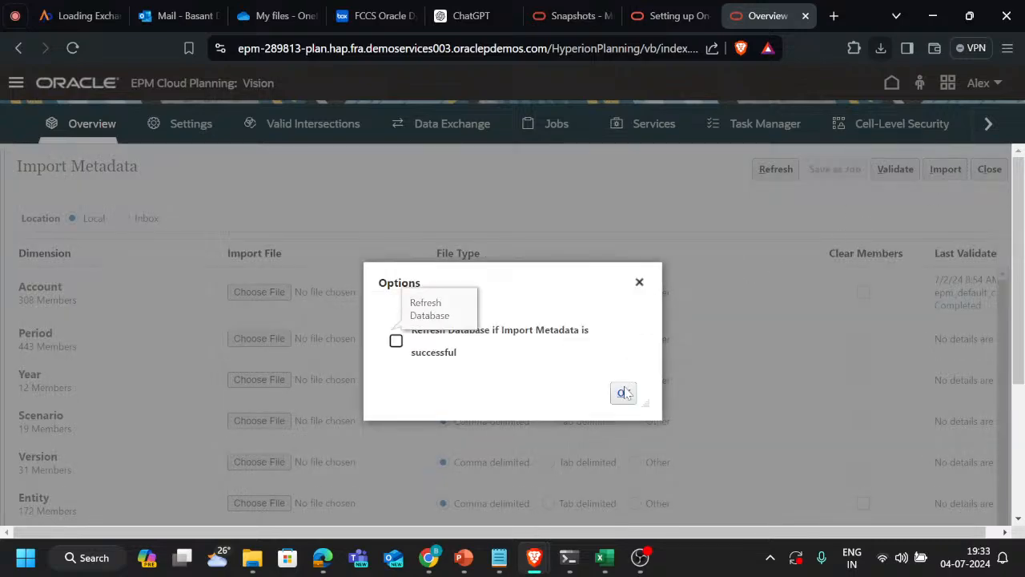
left_click(624, 393)
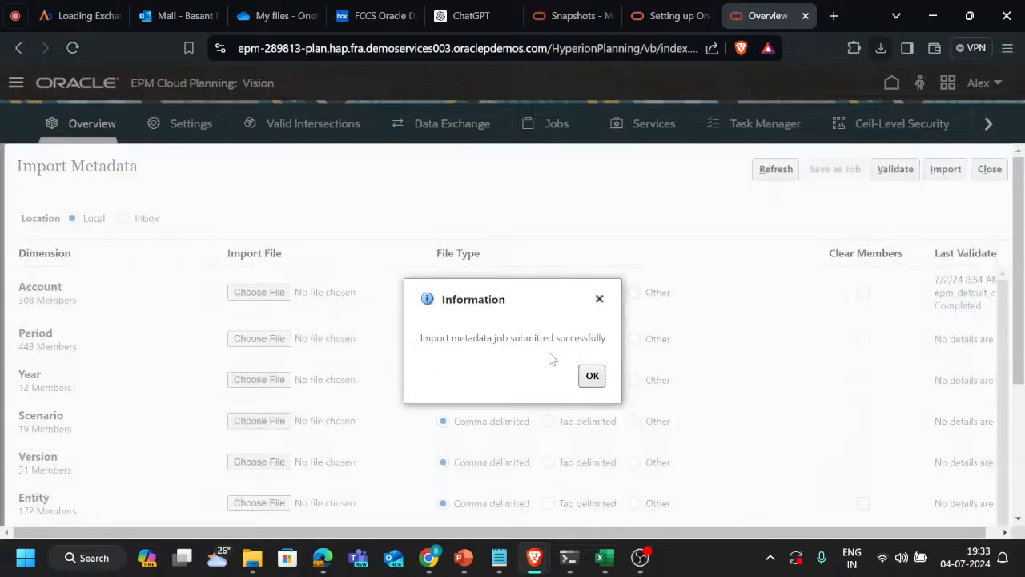
left_click(592, 376)
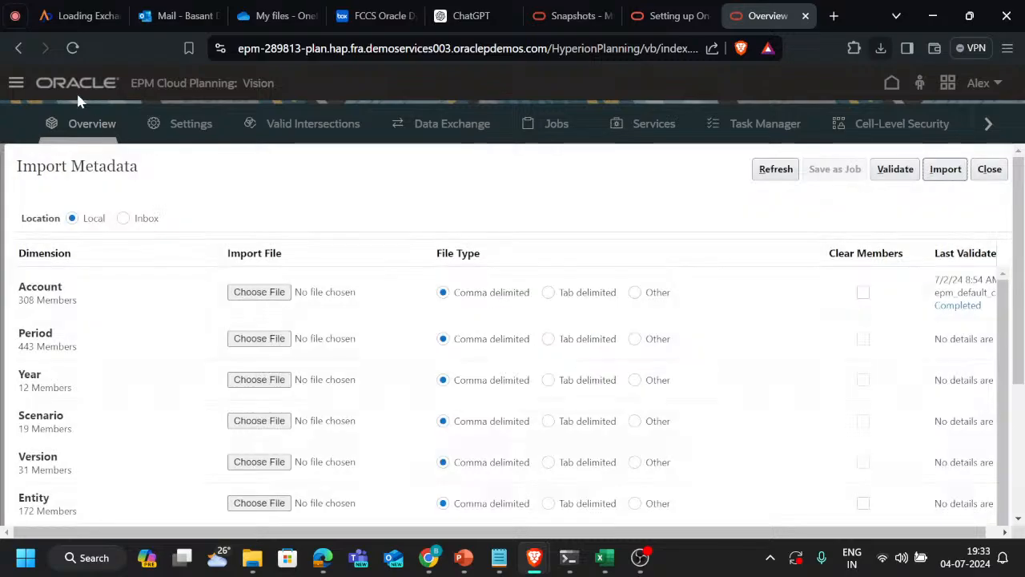
Switch to the Teams meeting and admit the participant waiting in the lobby
left_click(10, 16)
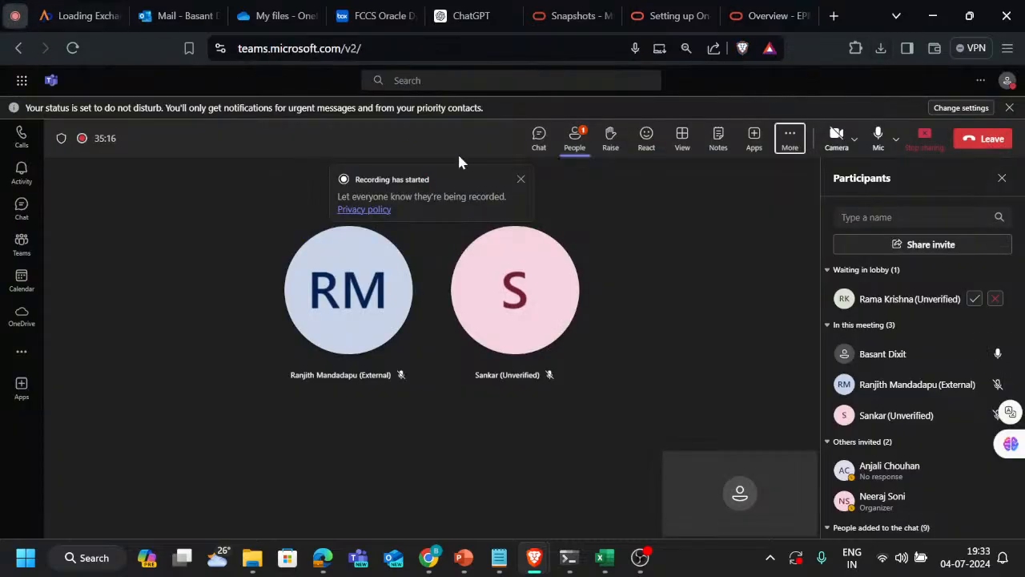
left_click(971, 299)
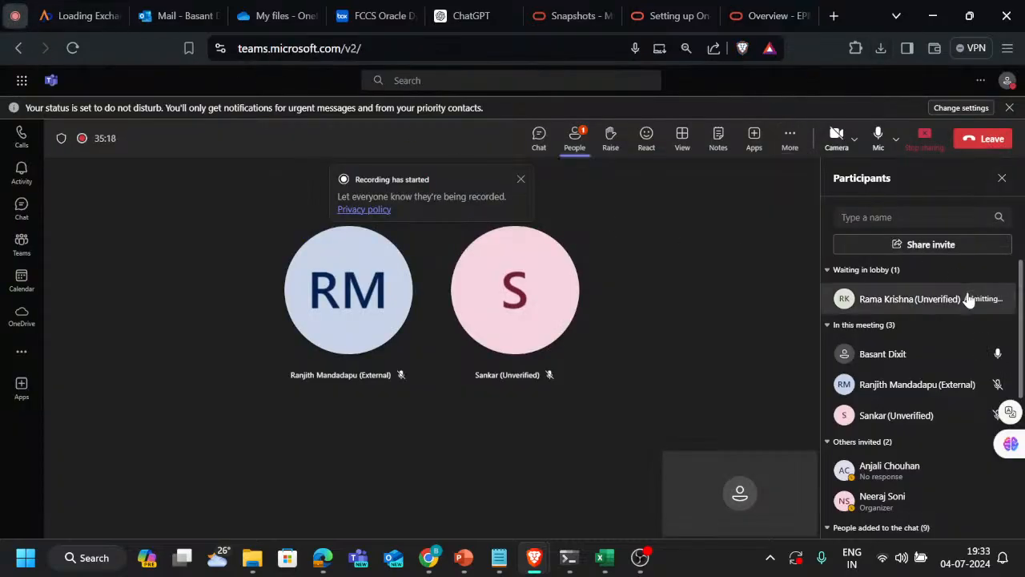
Return to EPM Cloud Planning, leave Import Metadata, and check the import's status in Jobs
left_click(735, 10)
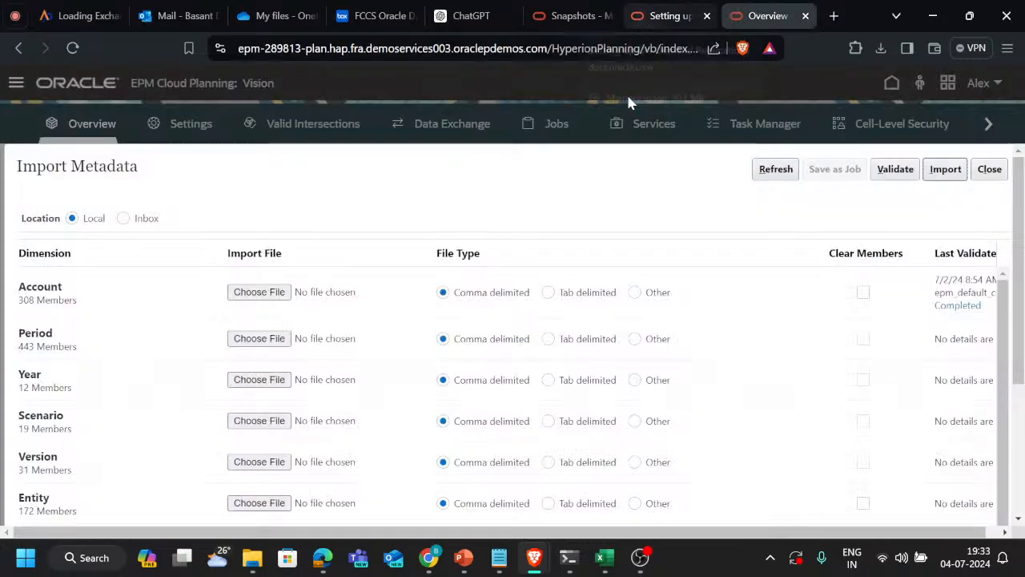
left_click(986, 173)
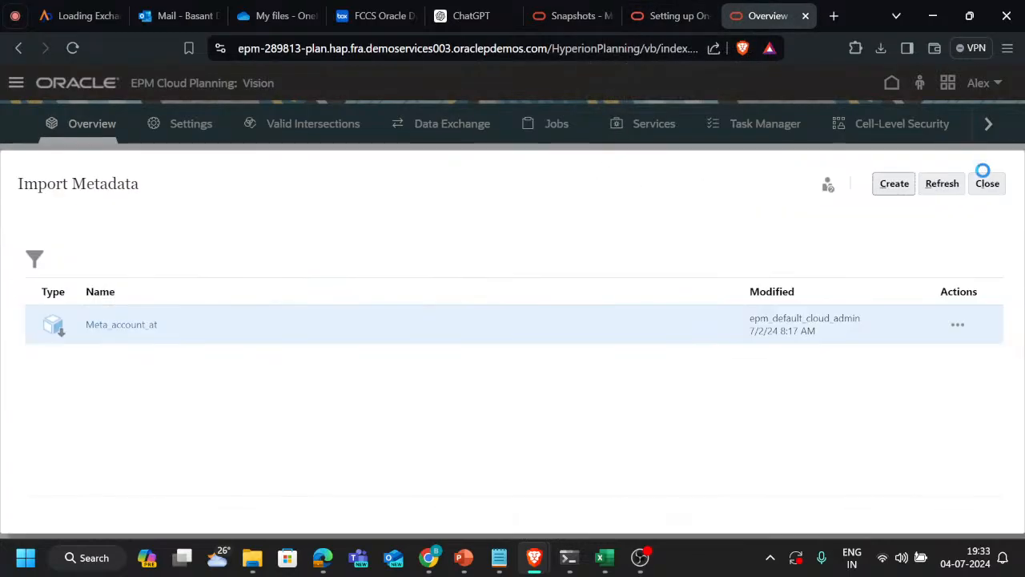
left_click(988, 187)
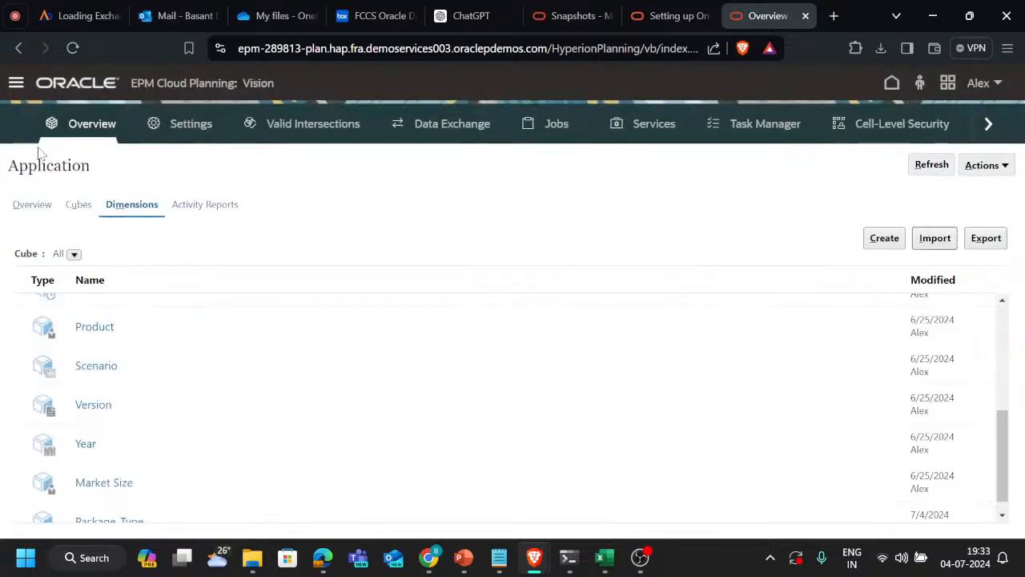
left_click(17, 85)
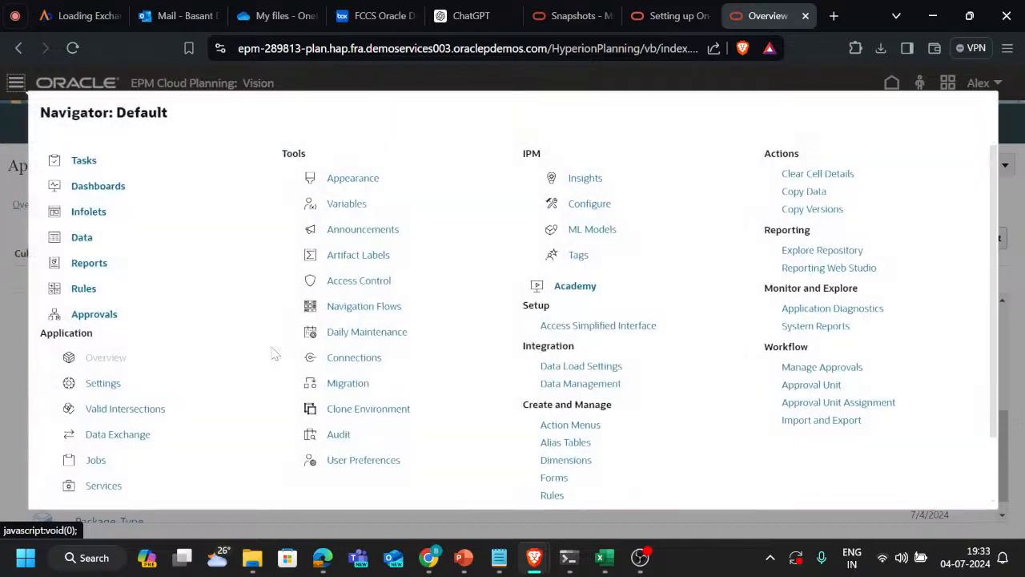
left_click(98, 462)
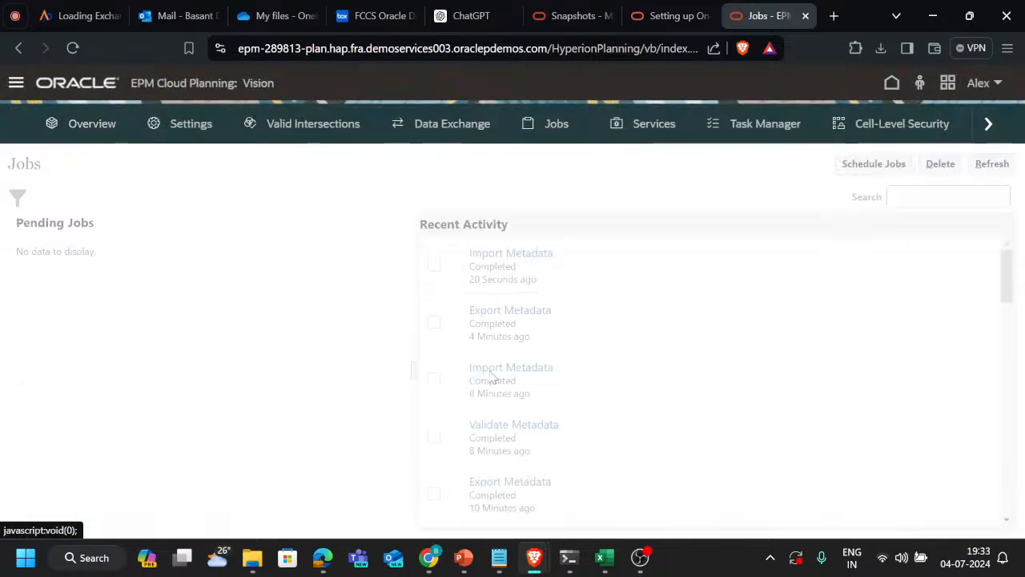
Open the Product dimension in the Dimensions editor and expand P_TP and P_TP1 to show the individual products
left_click(17, 87)
scroll(593, 384, "down", 1)
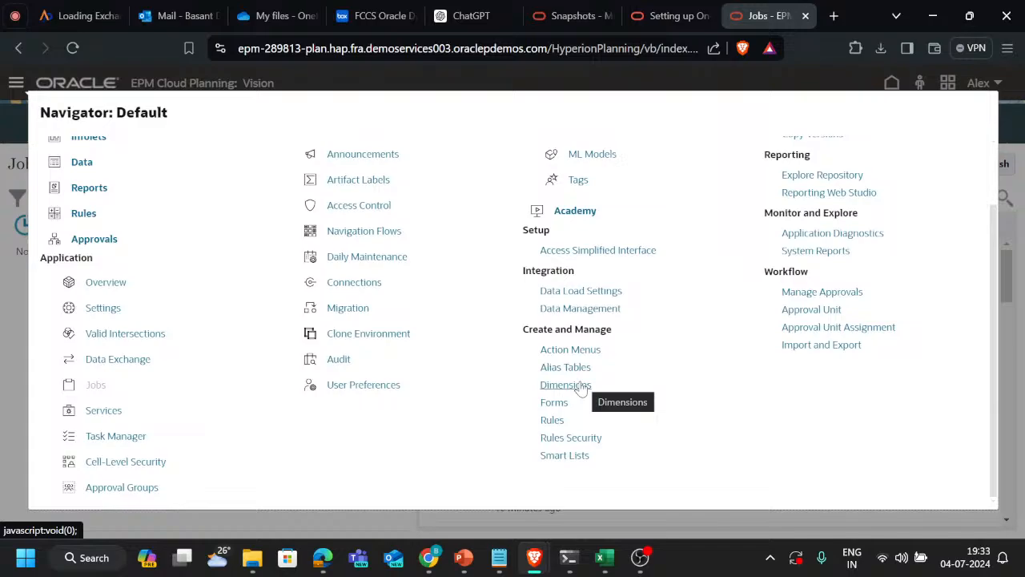
left_click(581, 385)
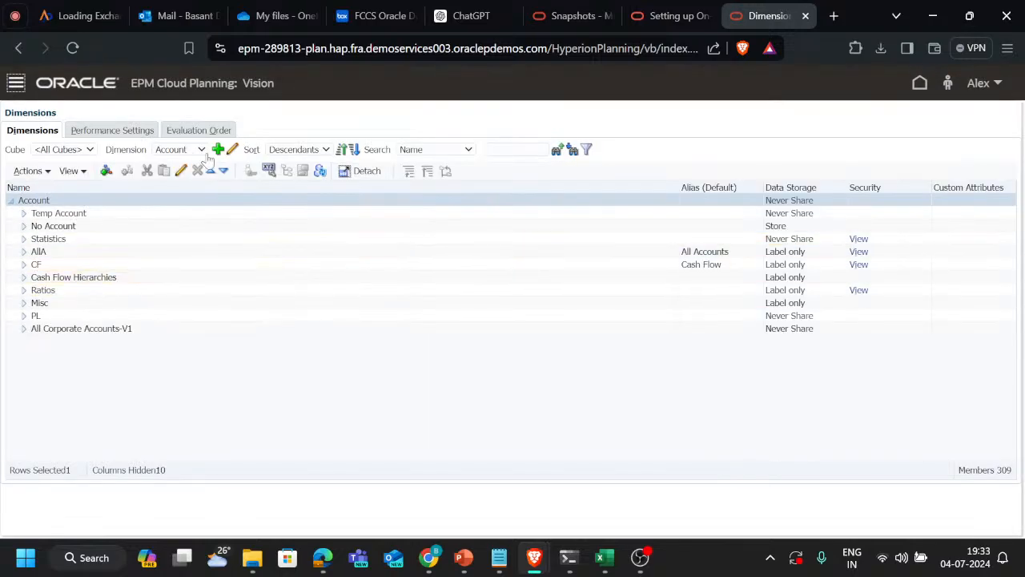
left_click(191, 152)
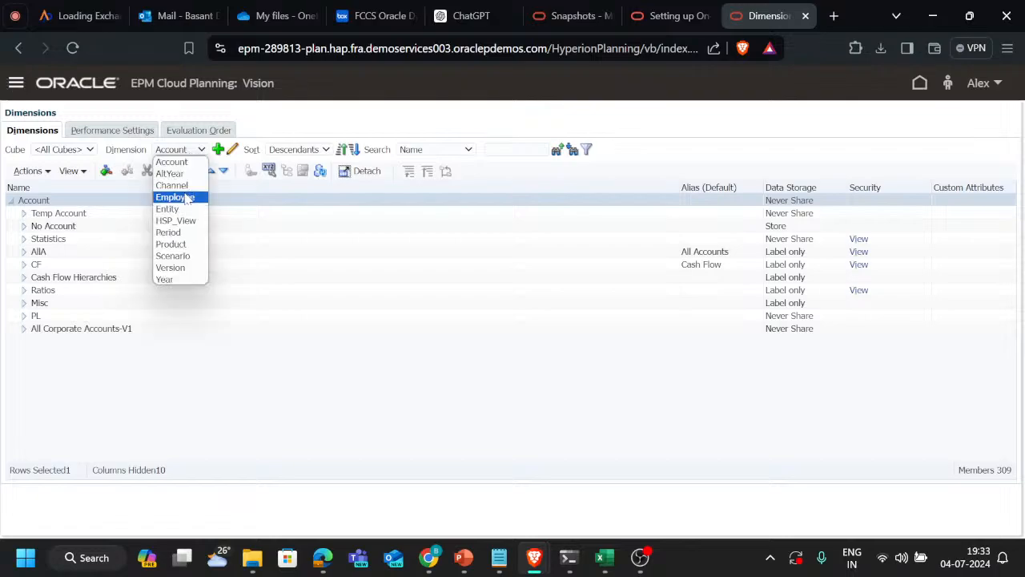
left_click(180, 242)
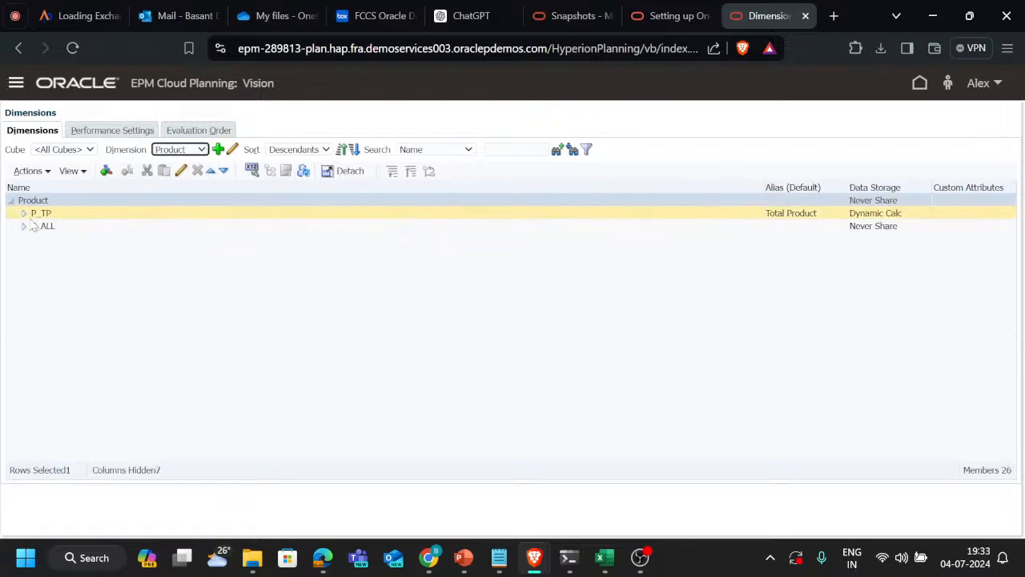
left_click(23, 214)
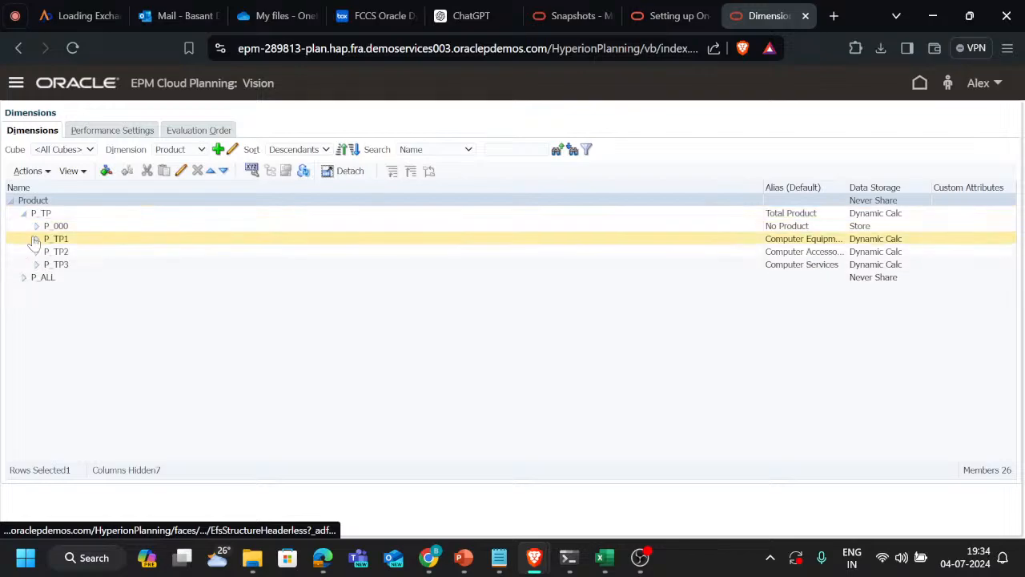
left_click(36, 239)
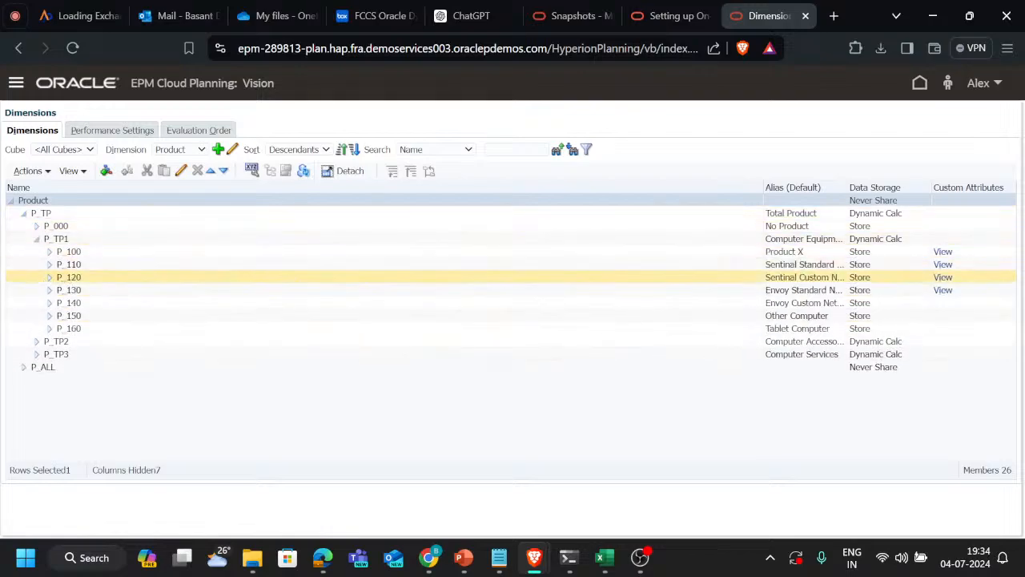
Check the Package_Type attribute value assigned to member P_110 and leave the member without changes
left_click(50, 266)
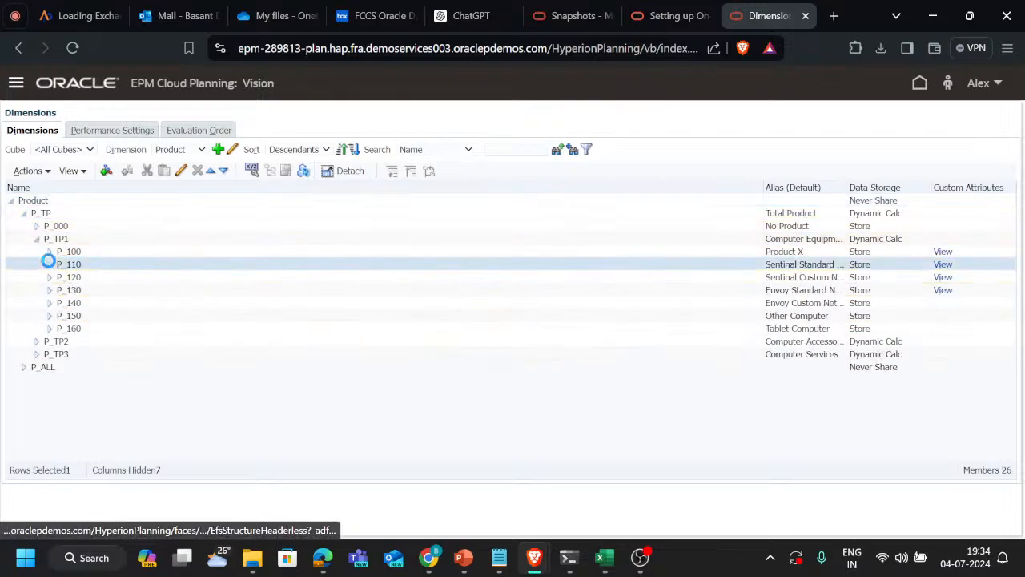
left_click(181, 171)
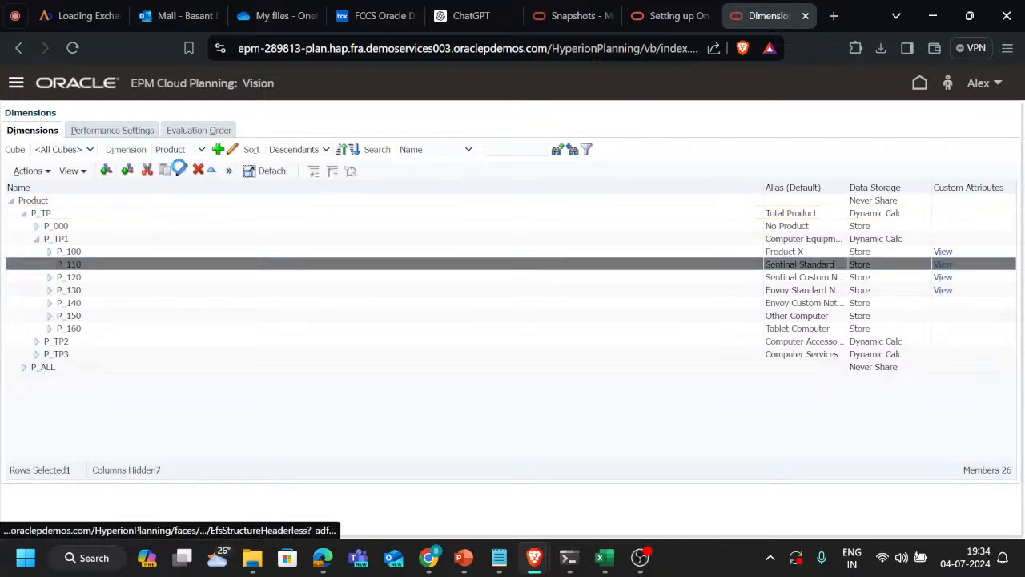
left_click(147, 150)
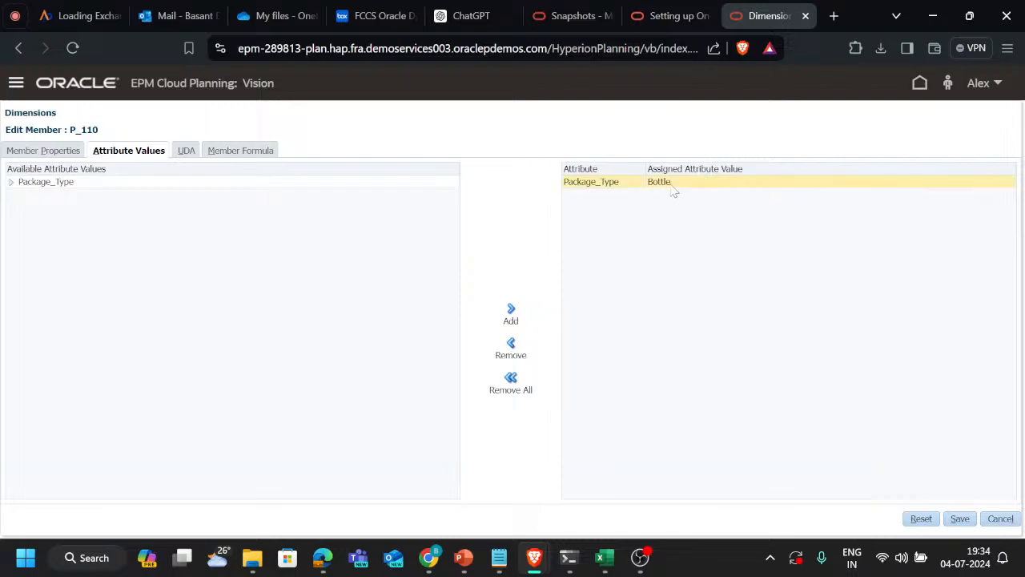
left_click(1001, 519)
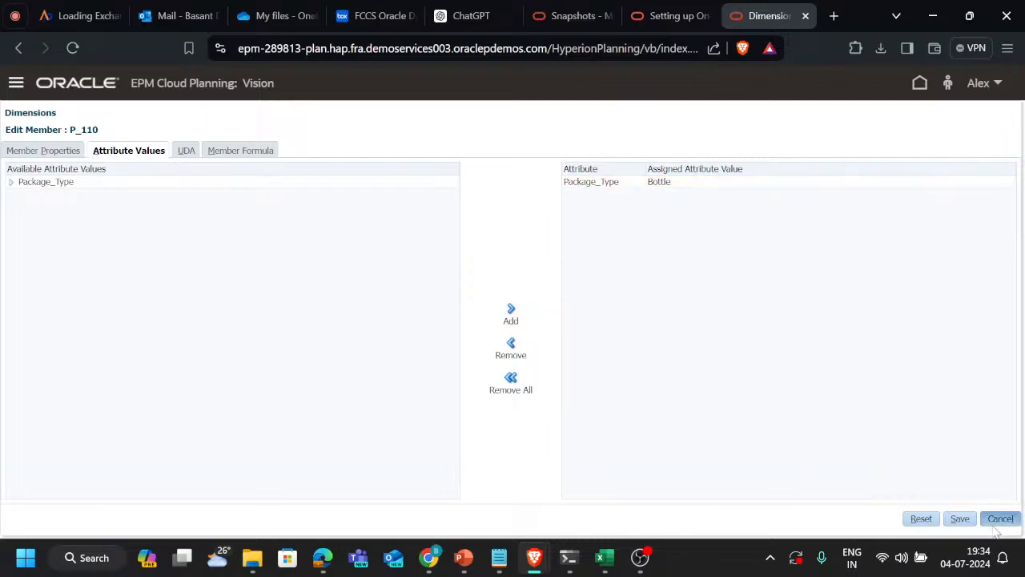
Check the Package_Type attribute value assigned to member P_120 and leave the member without changes
left_click(88, 276)
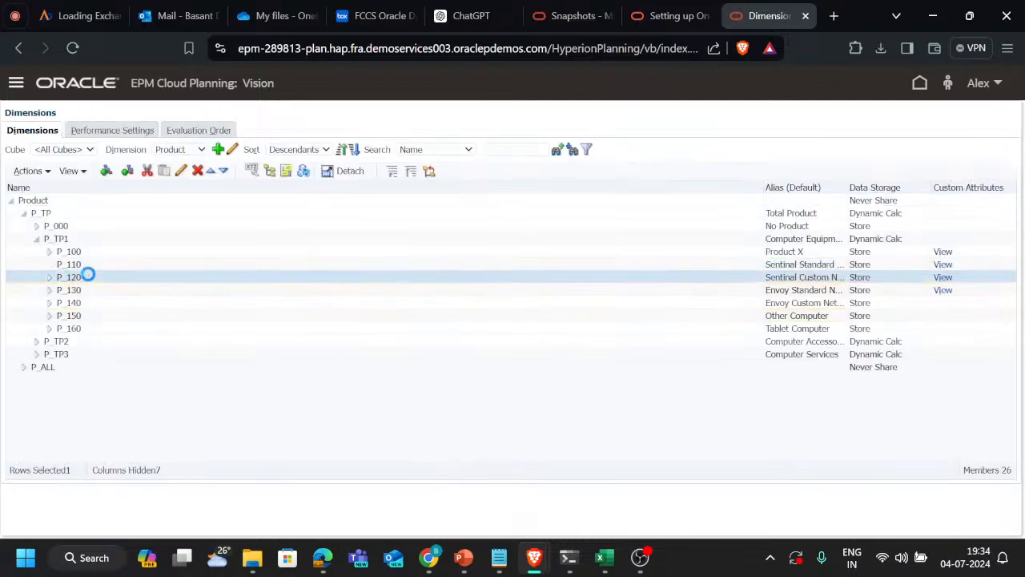
left_click(181, 171)
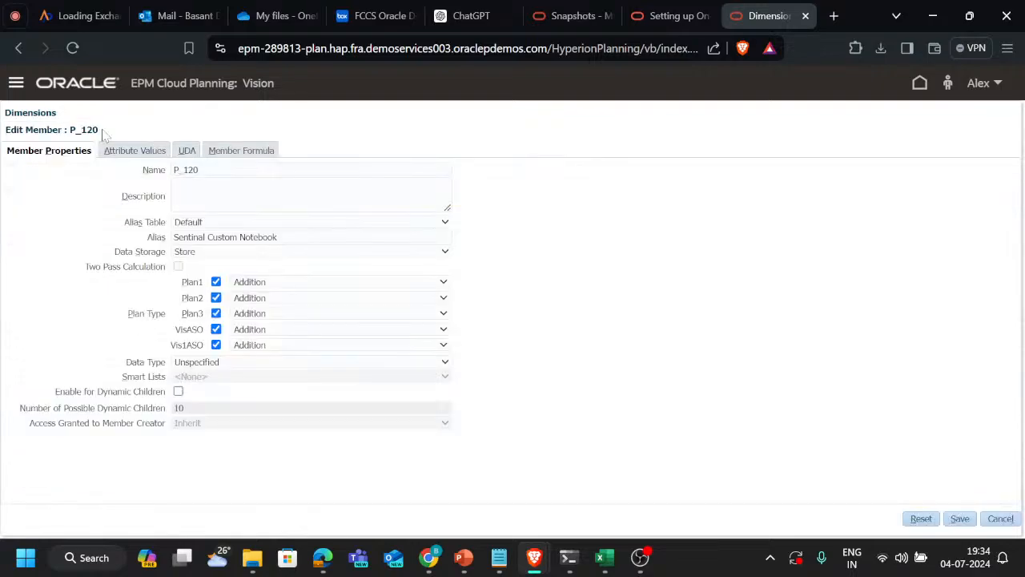
left_click(116, 149)
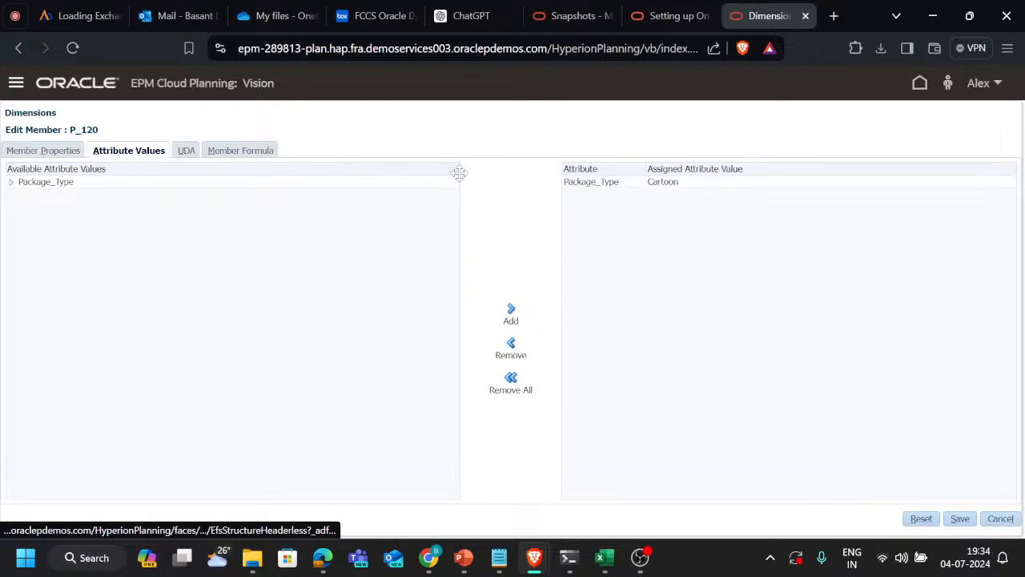
left_click(993, 519)
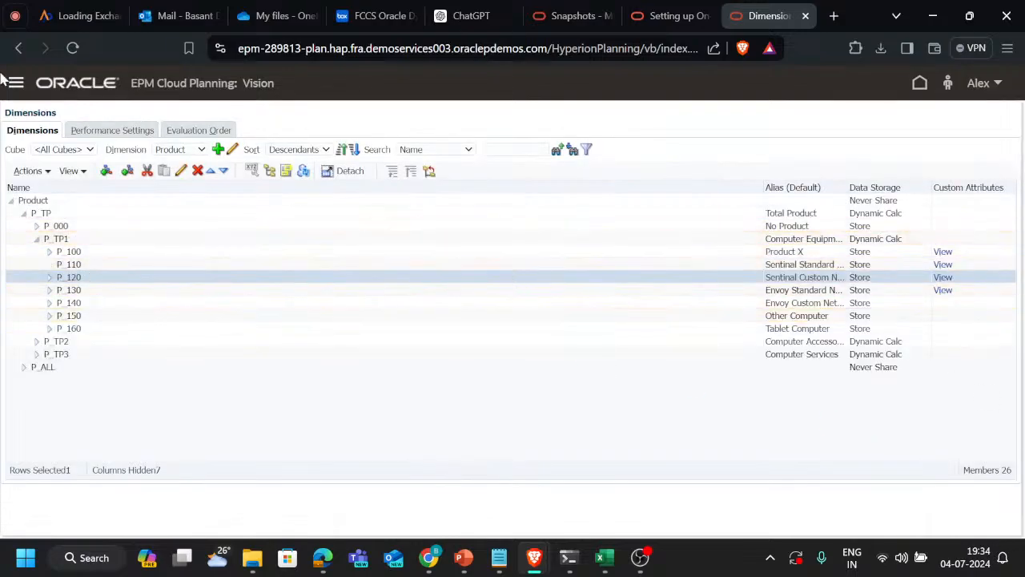
Switch to the PBCS trackers tickets workbook in Excel and review the descriptions of tickets T194 and T195
key("alt+Tab")
key("alt+Tab")
key("alt+Tab")
key("alt+Tab")
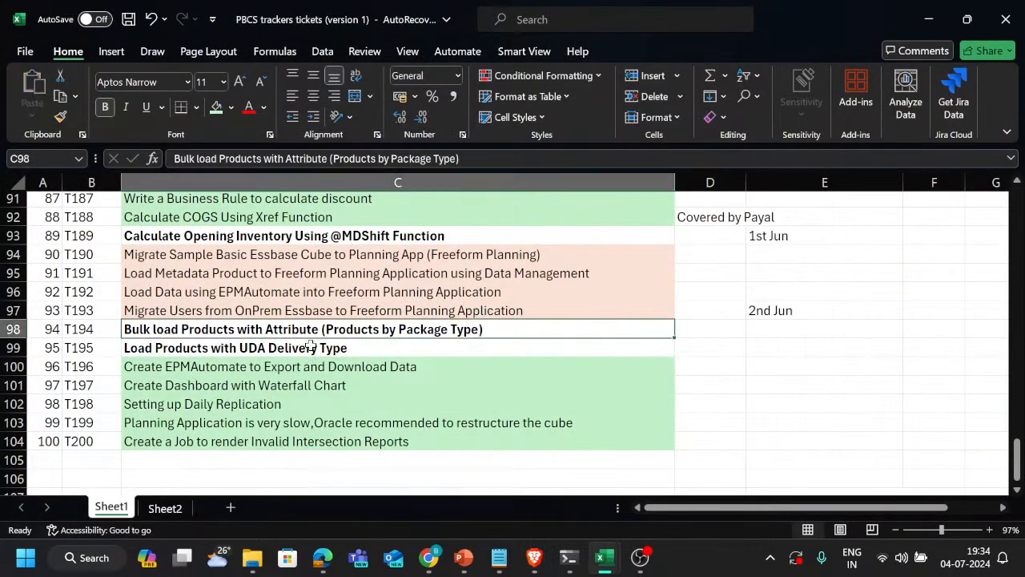
left_click(311, 346)
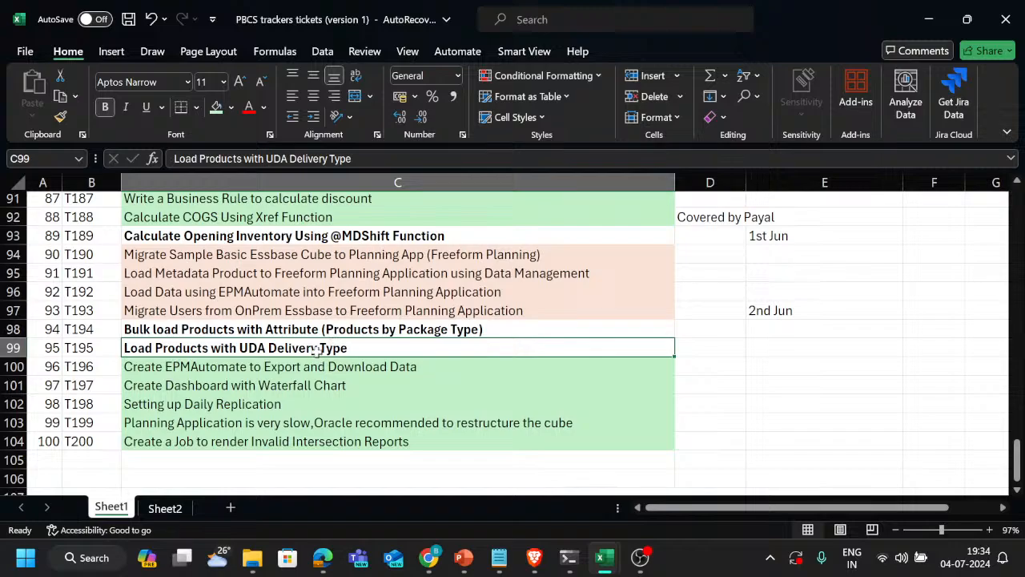
left_click(333, 329)
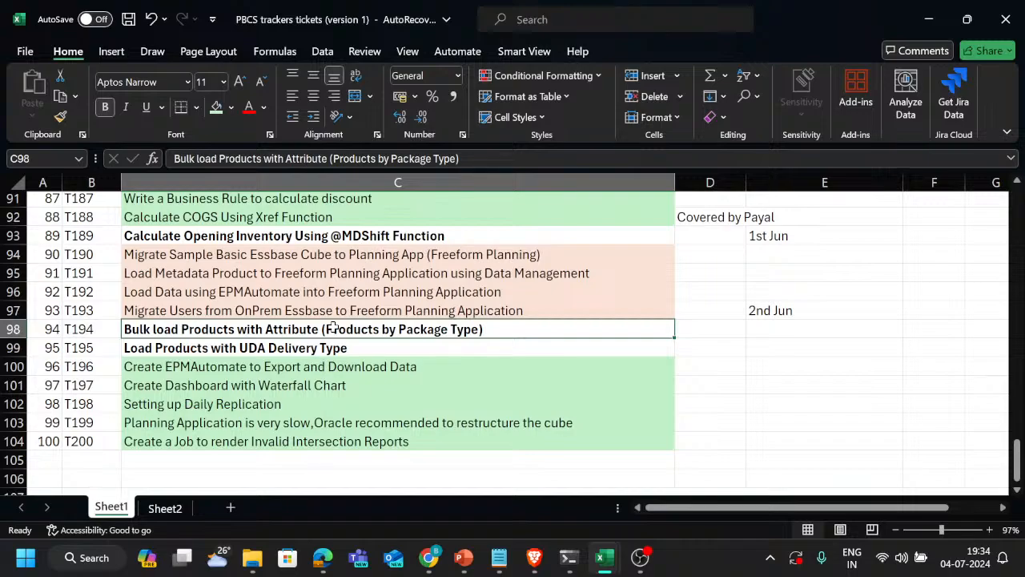
left_click(215, 347)
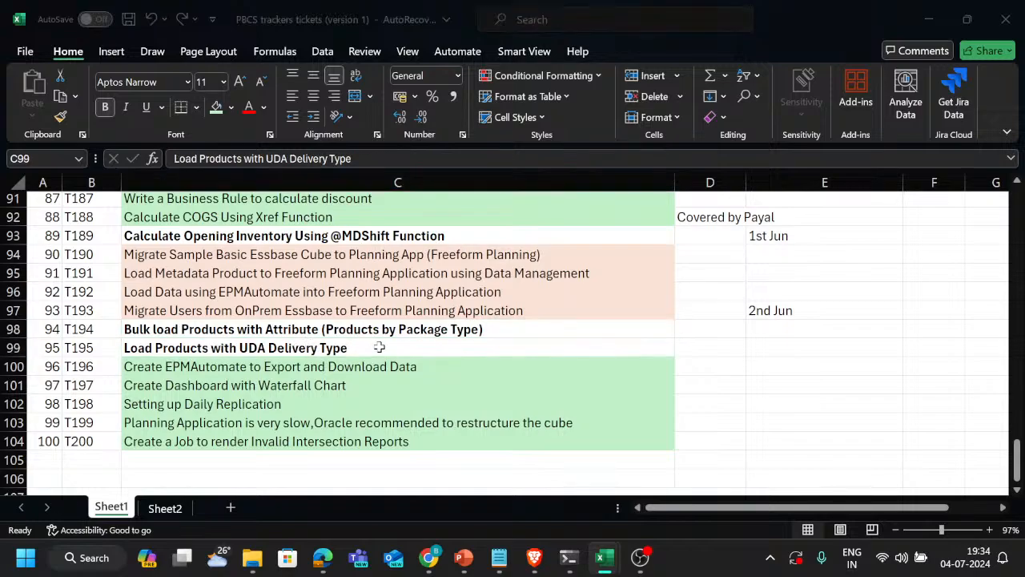
key("alt+Tab")
key("shift+Tab")
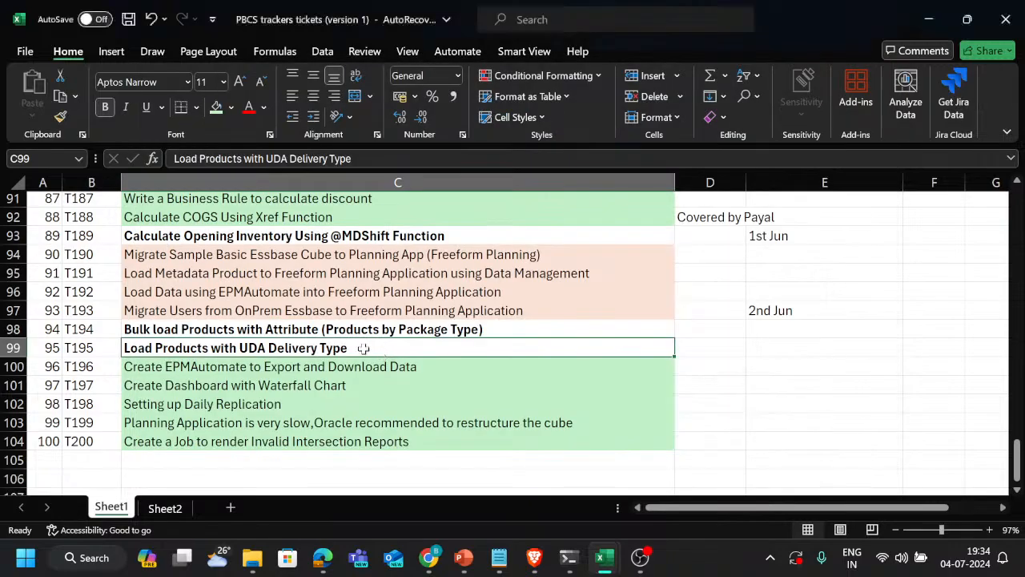
left_click(318, 331)
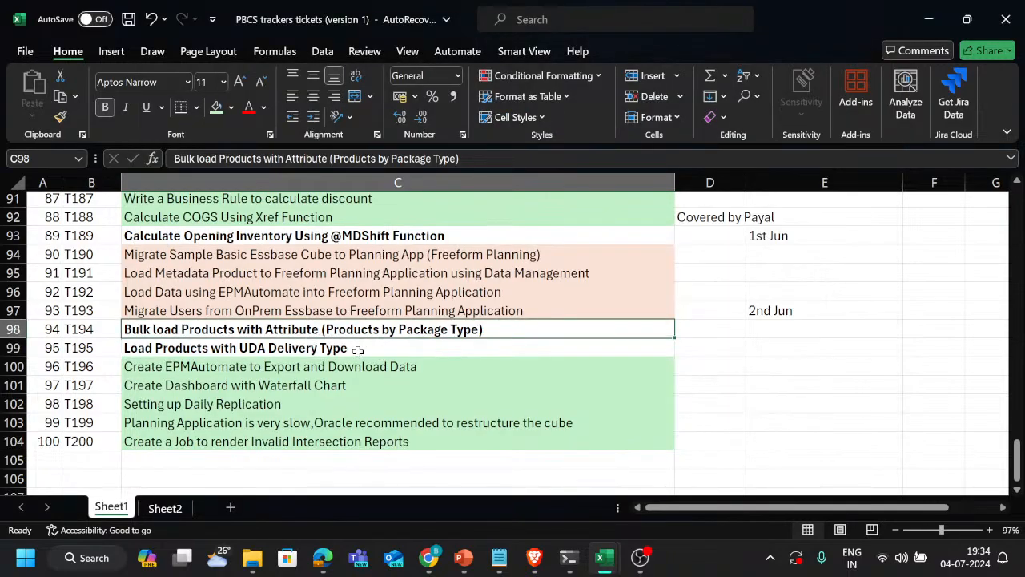
left_click(359, 349)
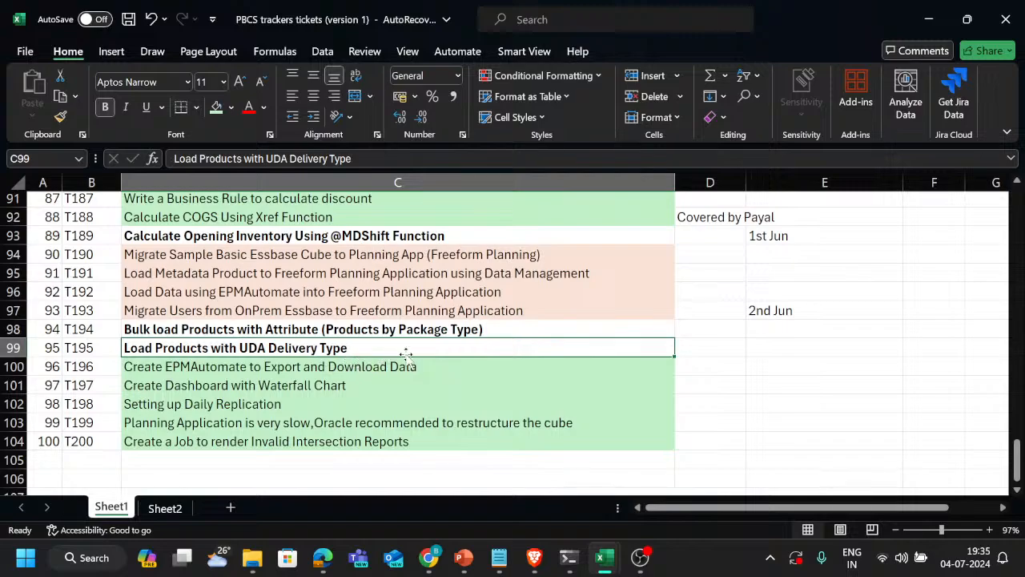
Switch back to EPM Cloud Planning and open the UDA settings of Product member P_100 for editing
key("alt+Tab")
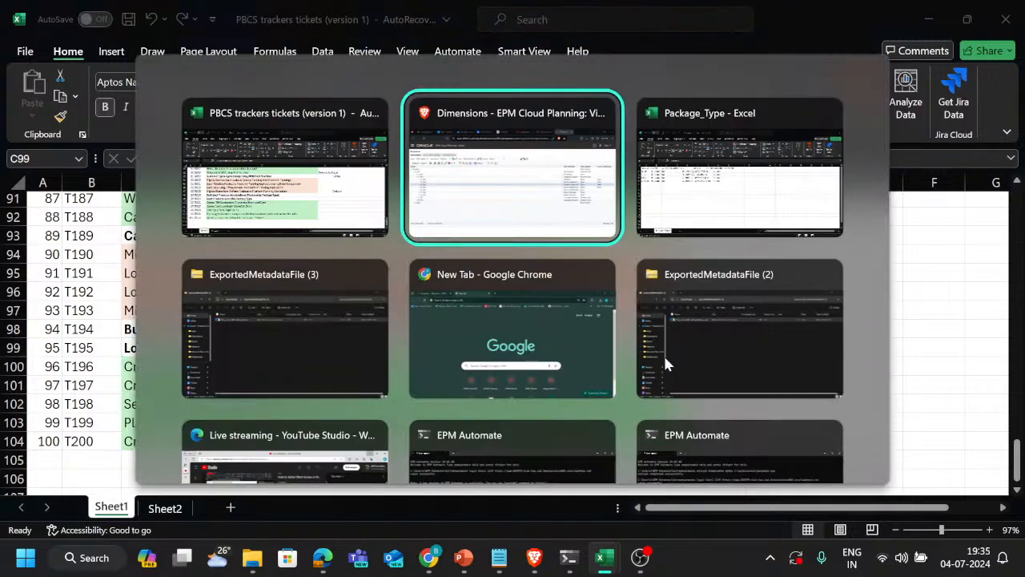
key("alt+shift+Tab")
key("alt+Tab")
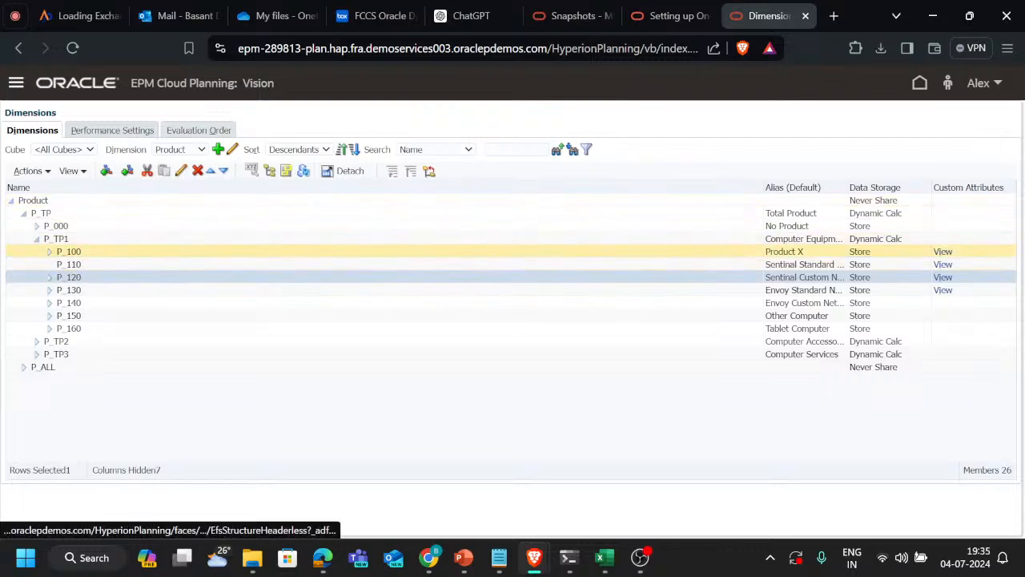
left_click(88, 252)
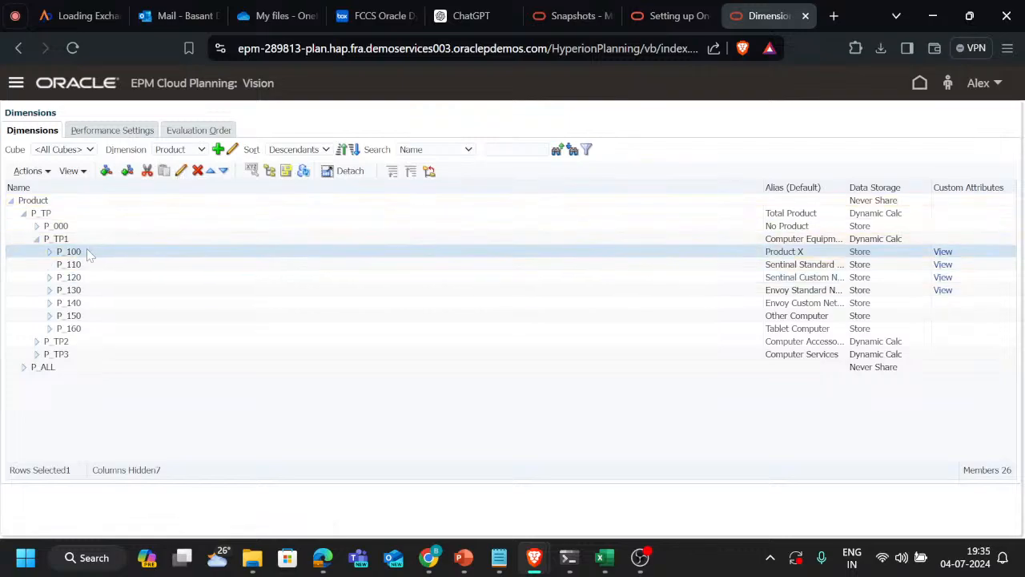
left_click(180, 171)
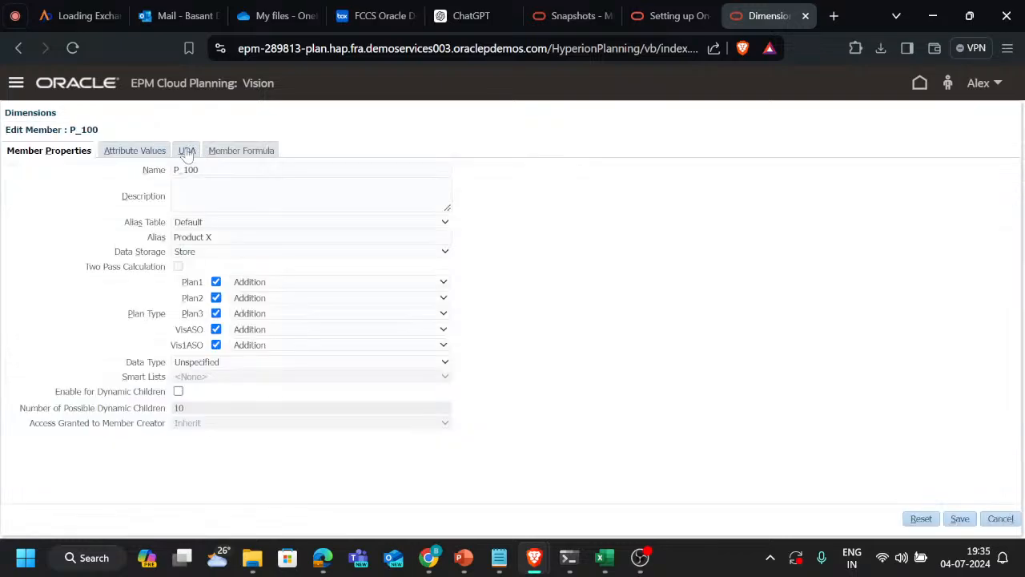
left_click(187, 150)
key("alt+Tab")
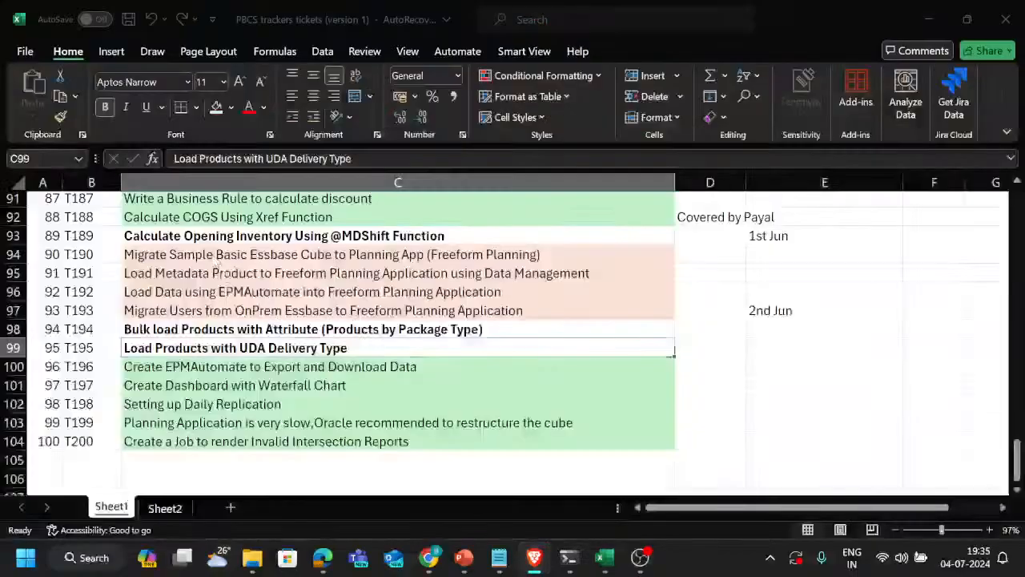
key("alt+Tab")
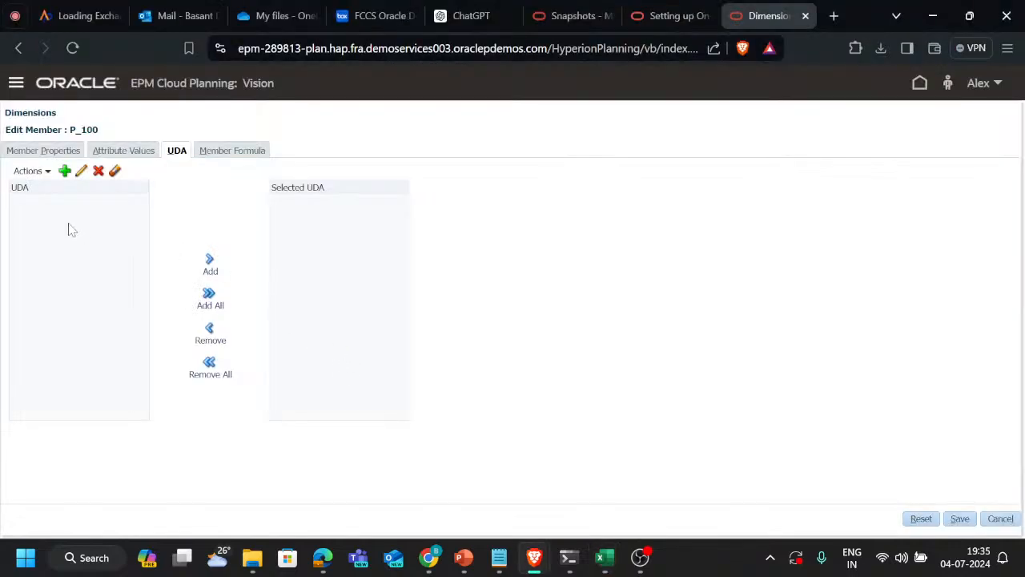
Create three UDAs for the Product dimension: Home_Delivery, Over_the_counter and Virtual_Delivery
left_click(65, 172)
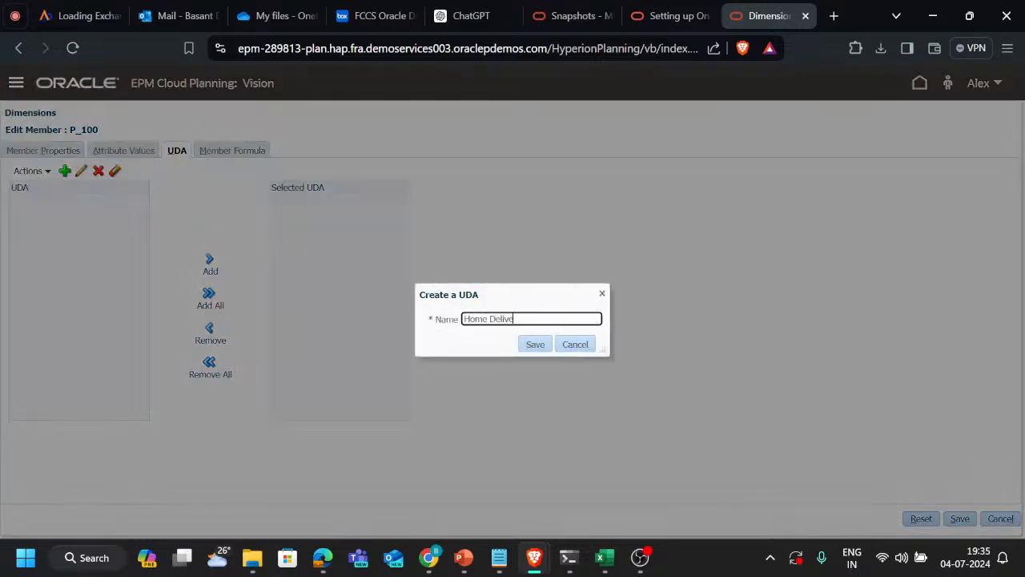
left_click(535, 344)
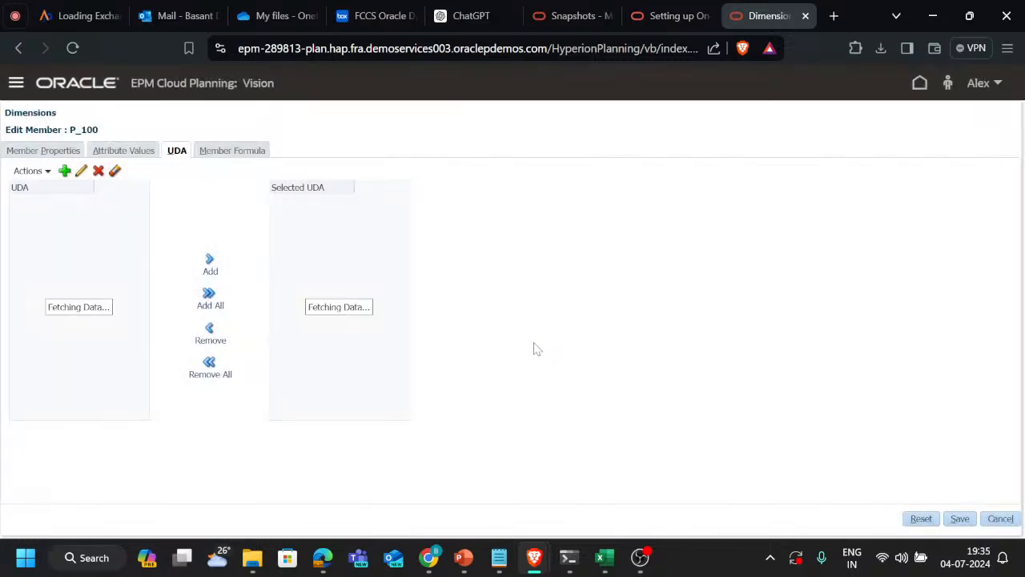
left_click(63, 171)
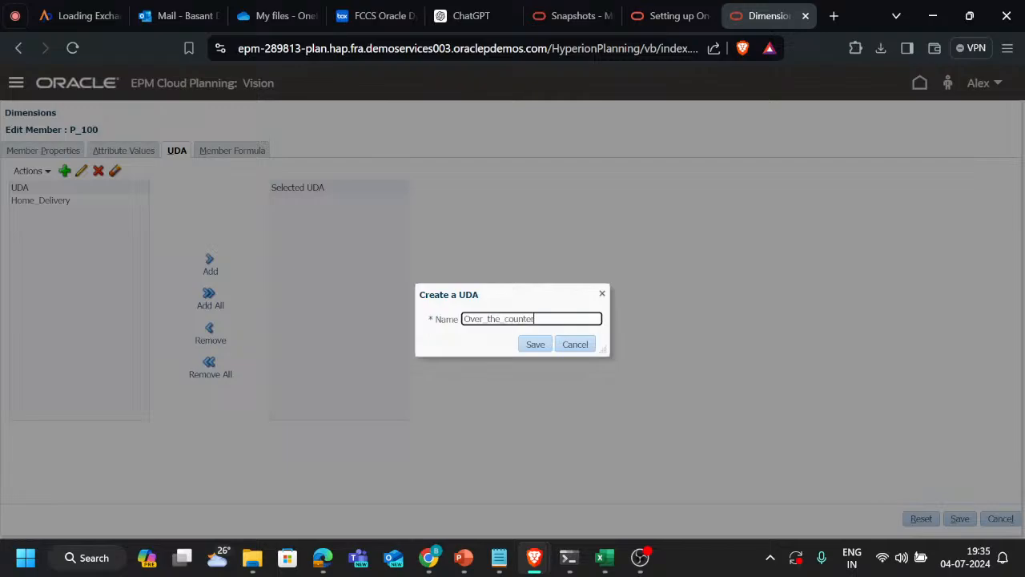
left_click(534, 345)
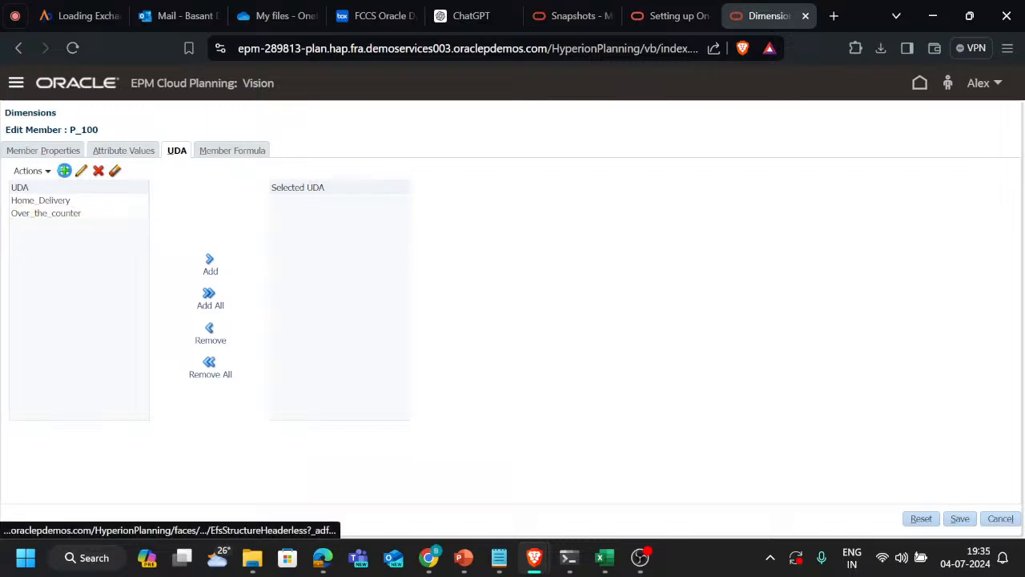
left_click(65, 170)
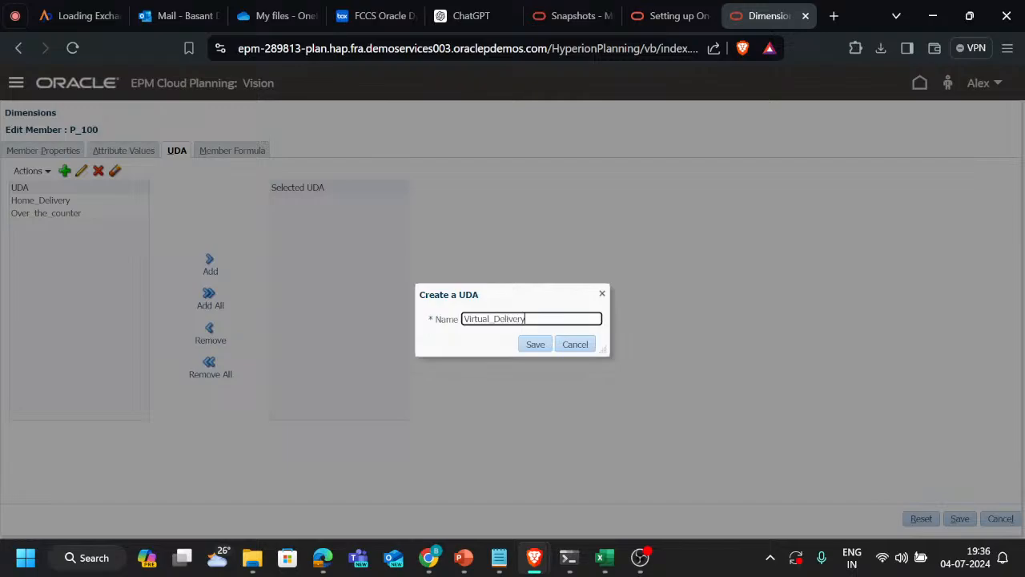
left_click(537, 349)
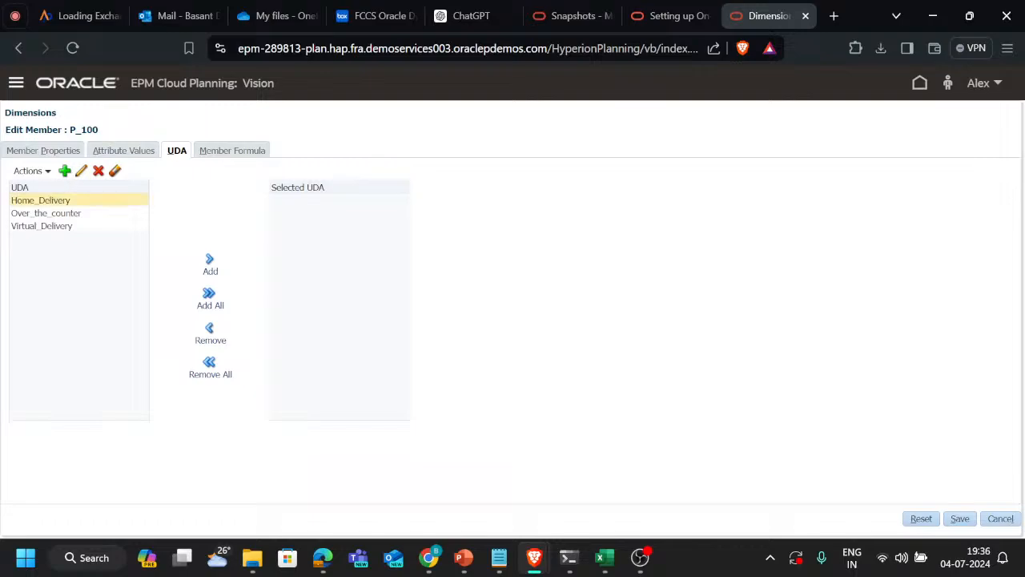
Assign the Home_Delivery UDA to member P_100 and save the member
left_click(88, 225)
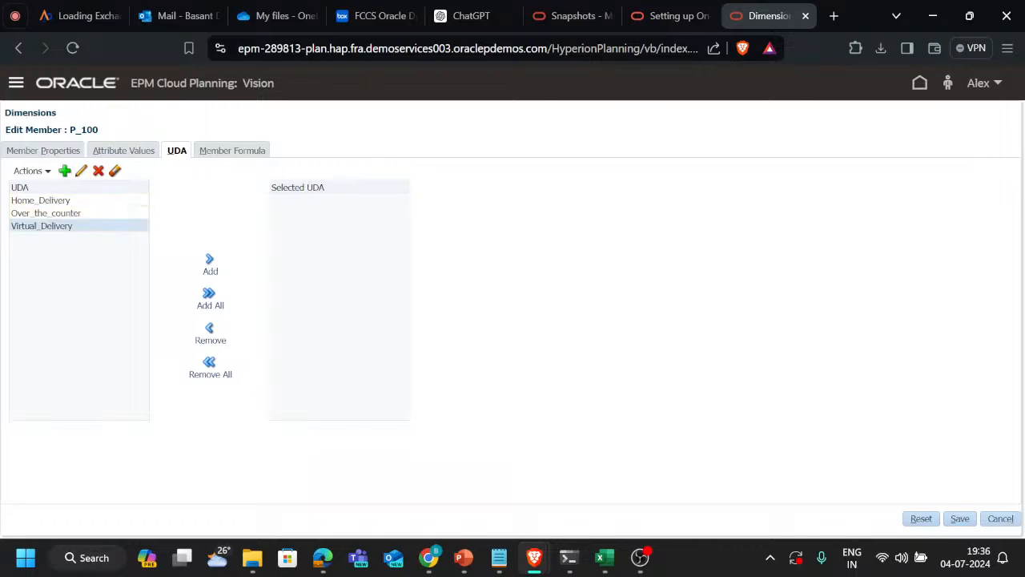
left_click(110, 202)
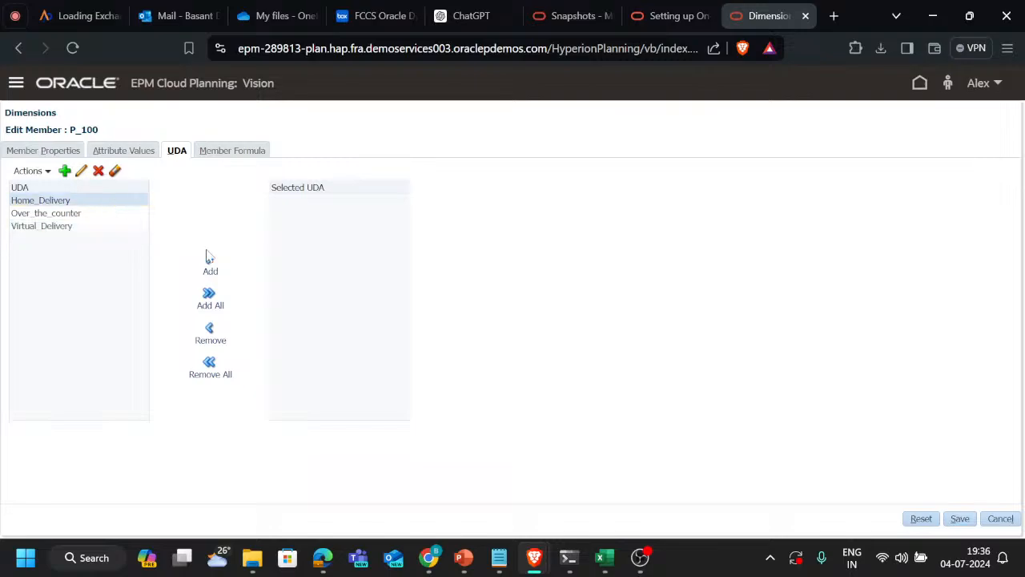
left_click(209, 262)
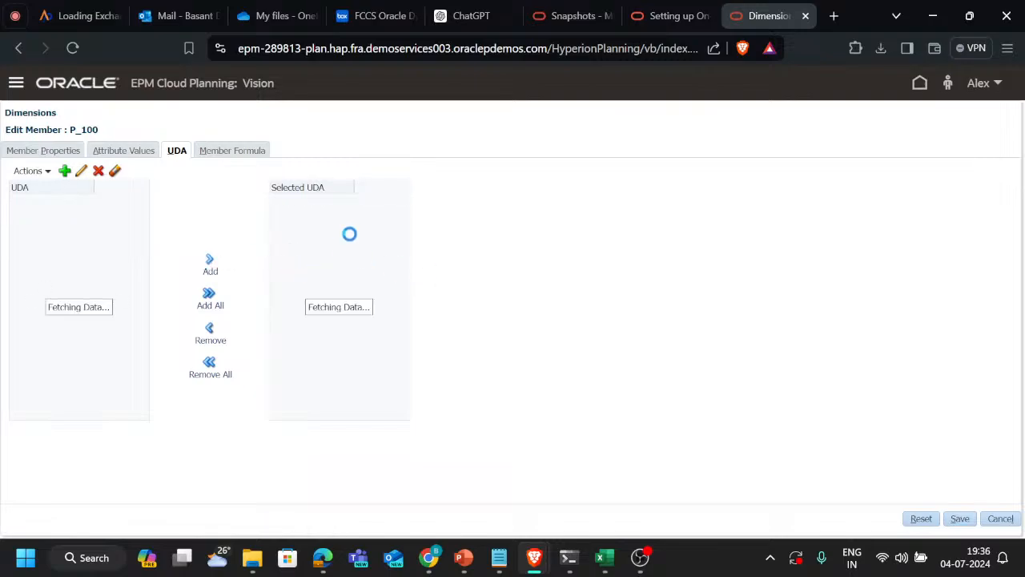
left_click(960, 518)
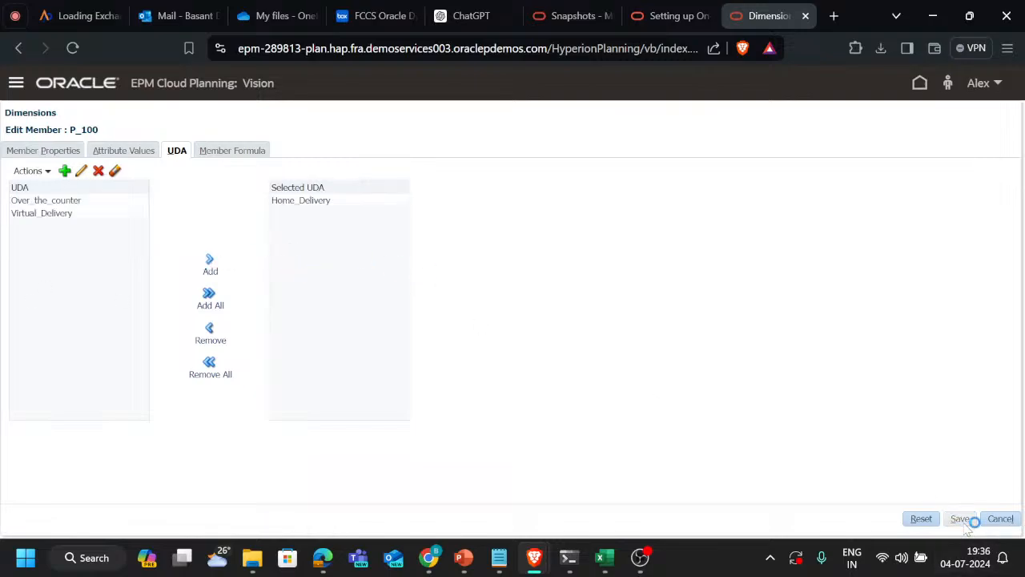
Edit Product member P_120, assign the Over_the_counter UDA to it and save the member
left_click(178, 277)
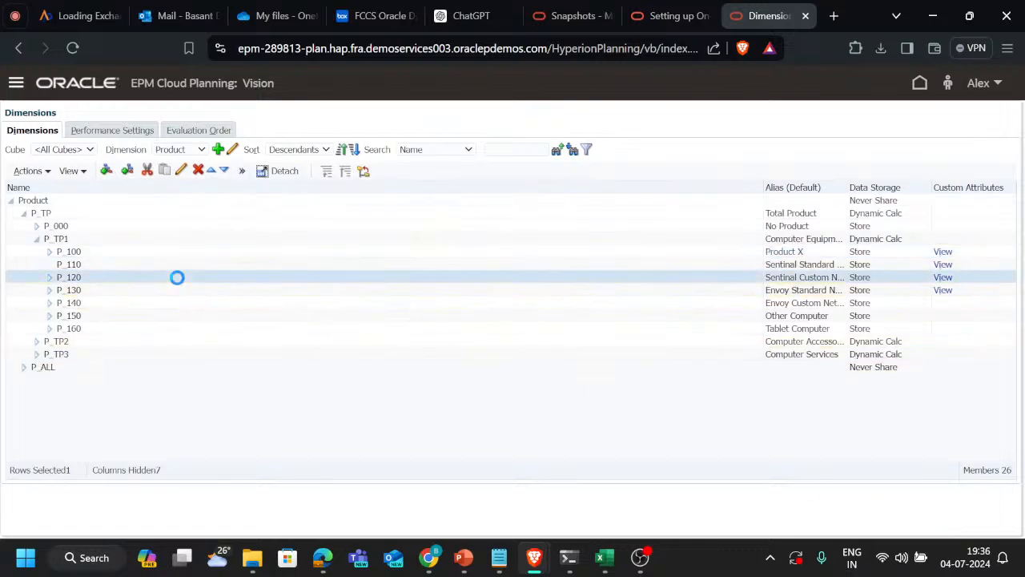
left_click(181, 173)
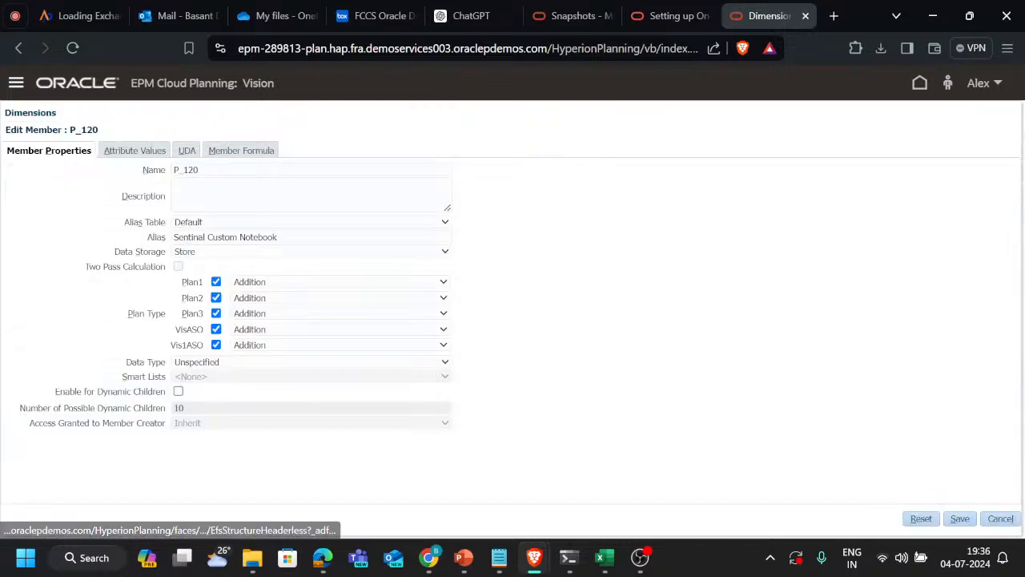
left_click(146, 152)
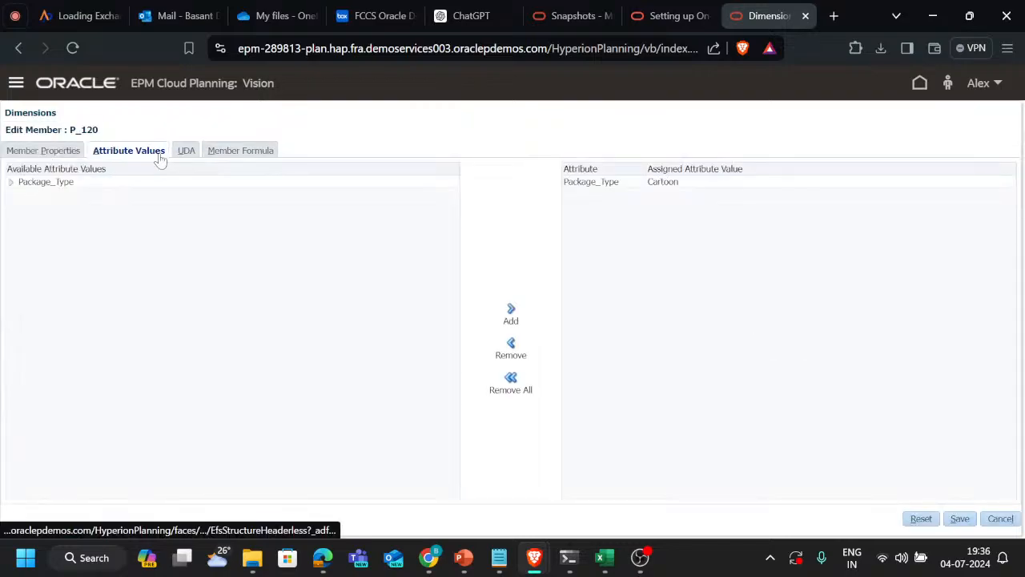
left_click(187, 152)
left_click(56, 225)
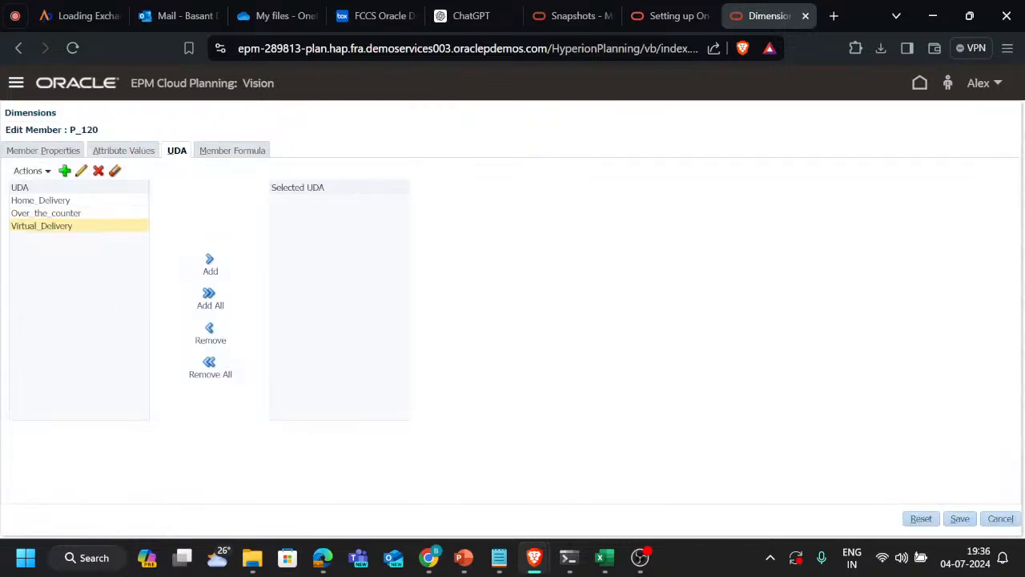
left_click(86, 215)
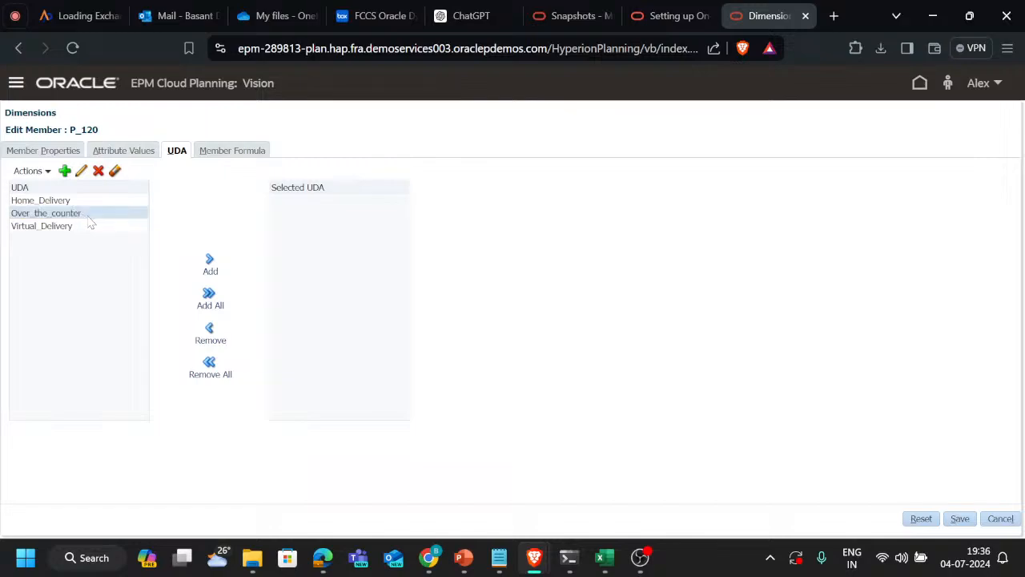
left_click(210, 265)
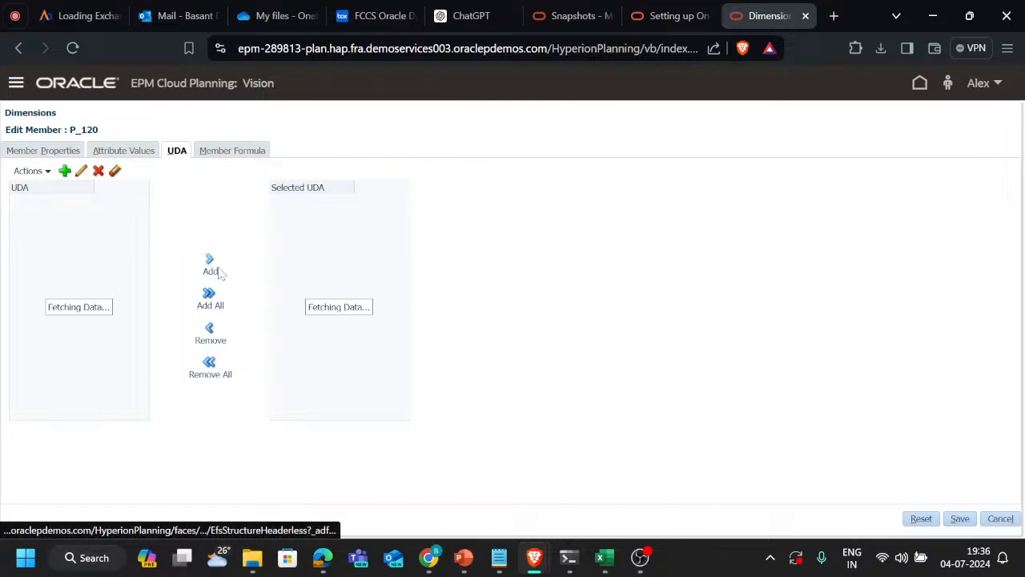
left_click(960, 519)
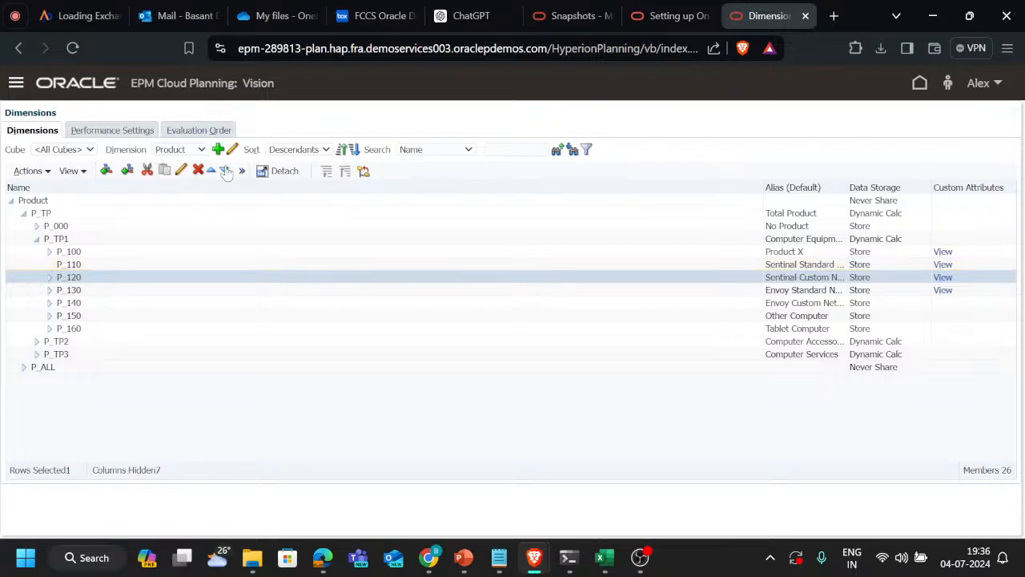
Refresh the application database so the cubes are rebuilt from the current metadata, and close the completed refresh
left_click(242, 170)
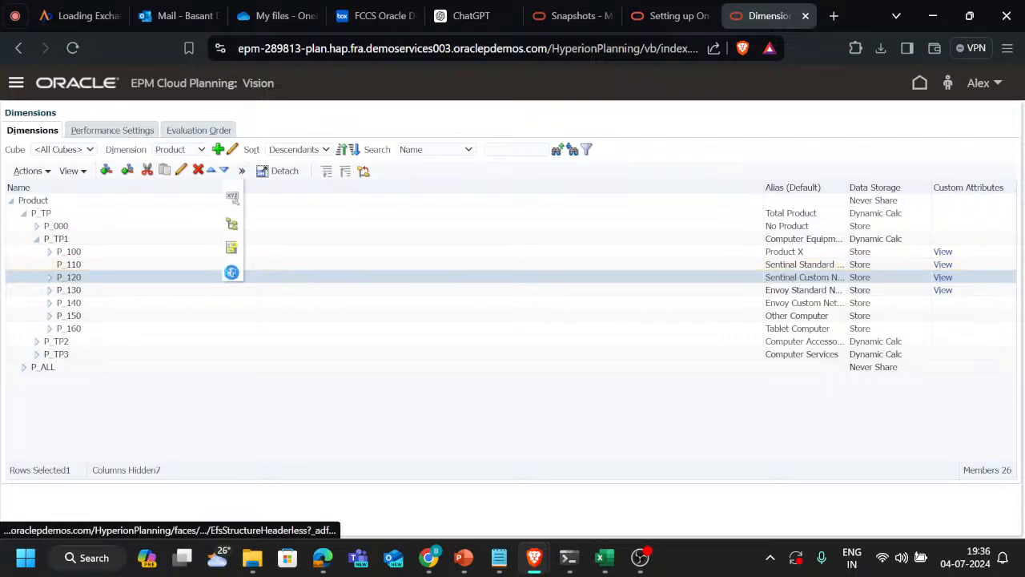
left_click(232, 272)
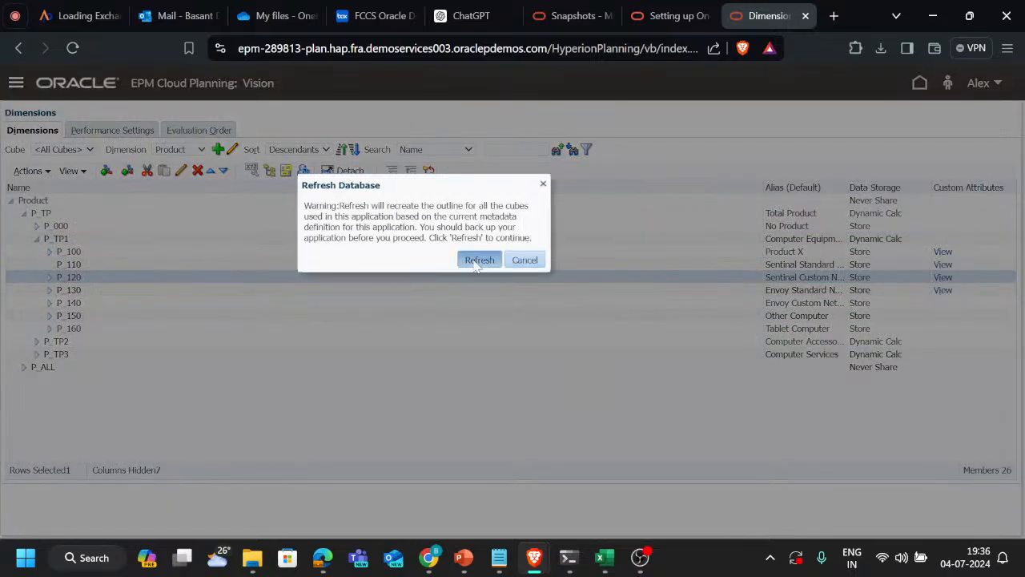
left_click(479, 262)
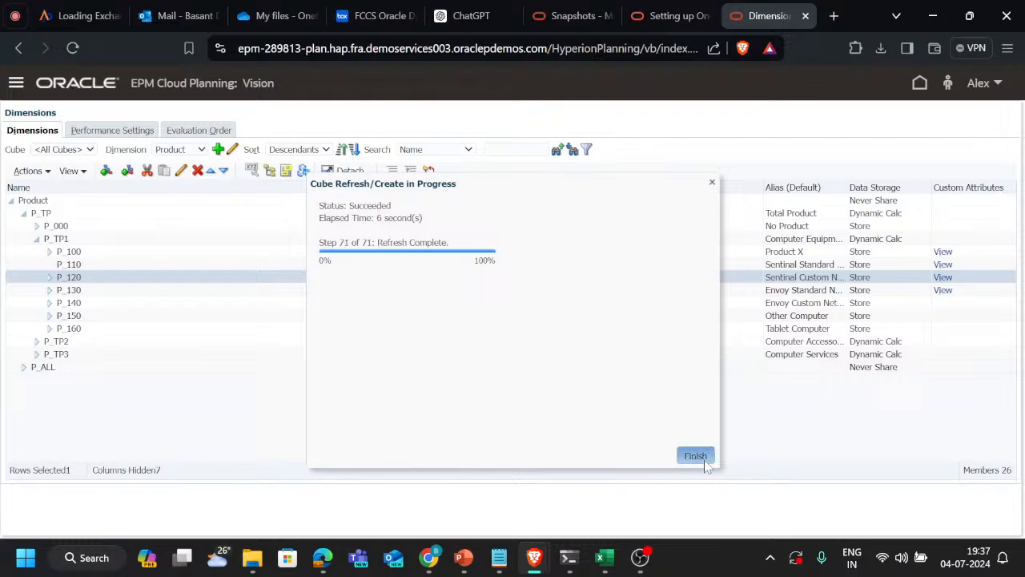
left_click(696, 455)
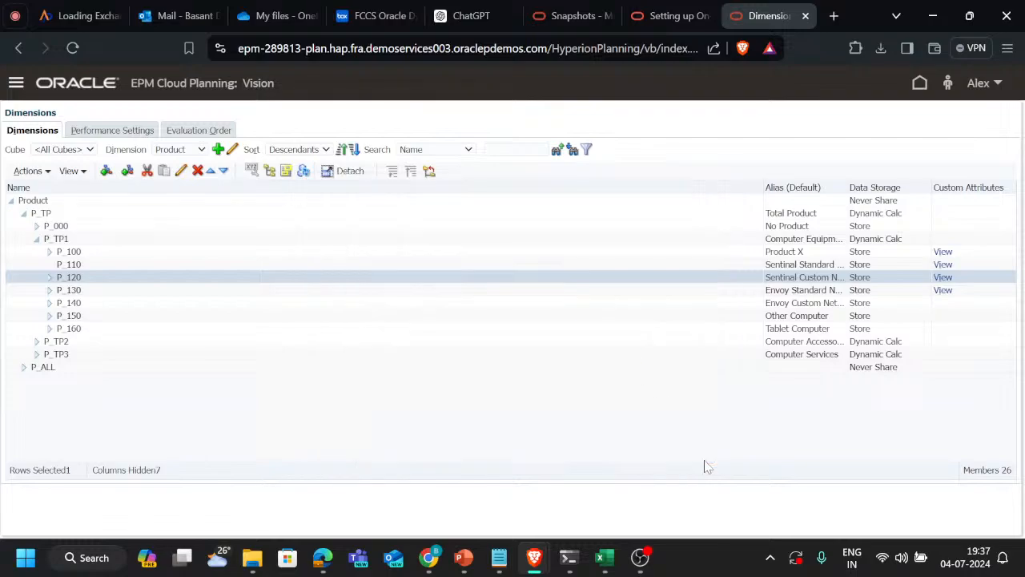
Export the Product dimension's metadata from the application overview as a local comma-delimited file, saved to Downloads as ExportedMetadataFile (4)
left_click(16, 83)
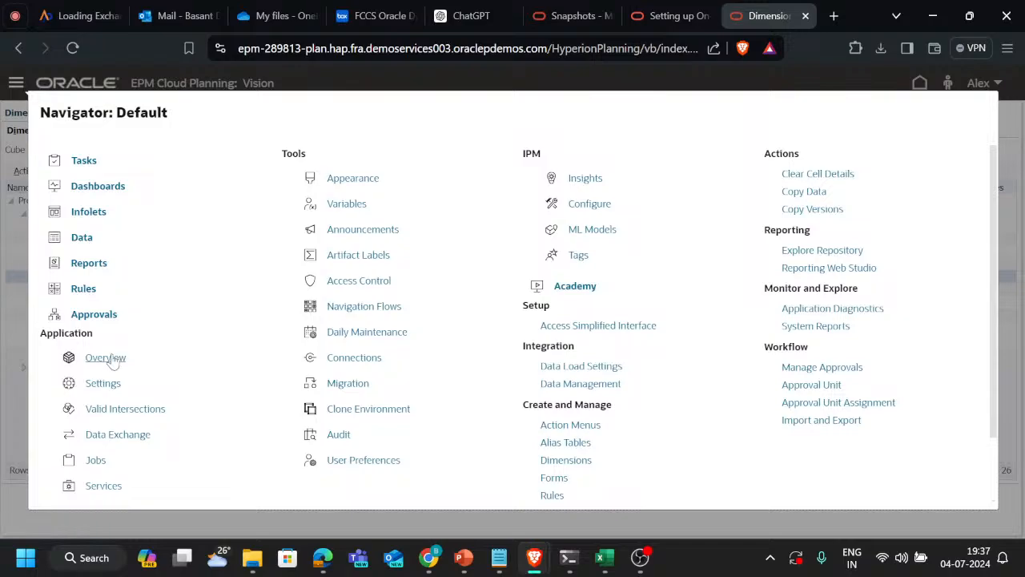
left_click(109, 358)
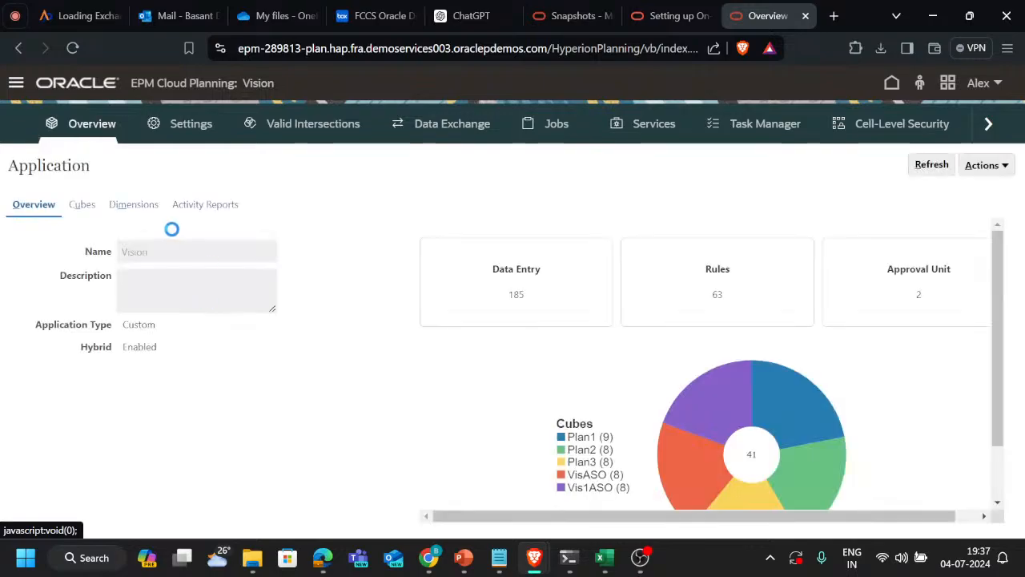
left_click(144, 205)
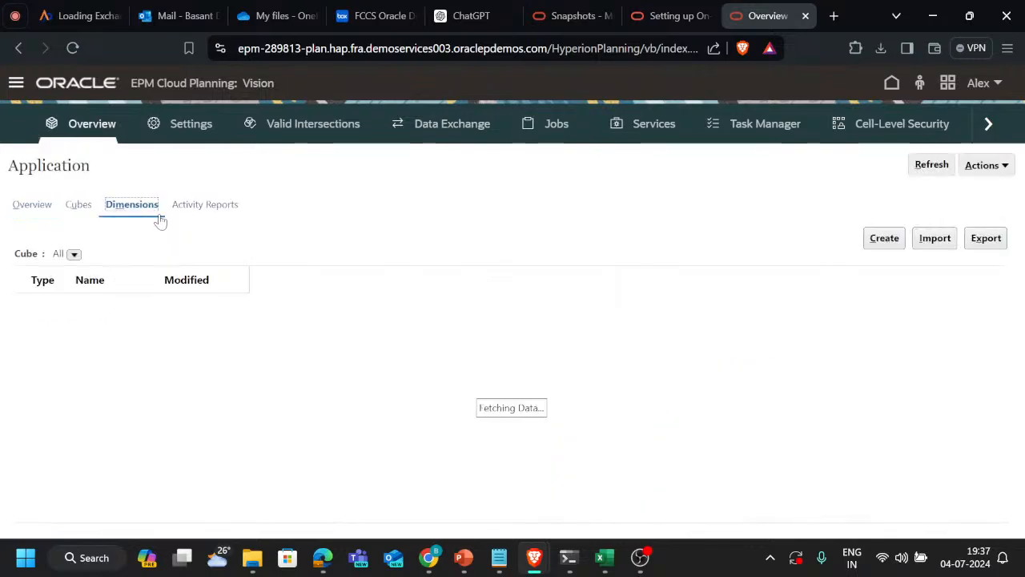
scroll(260, 418, "down", 5)
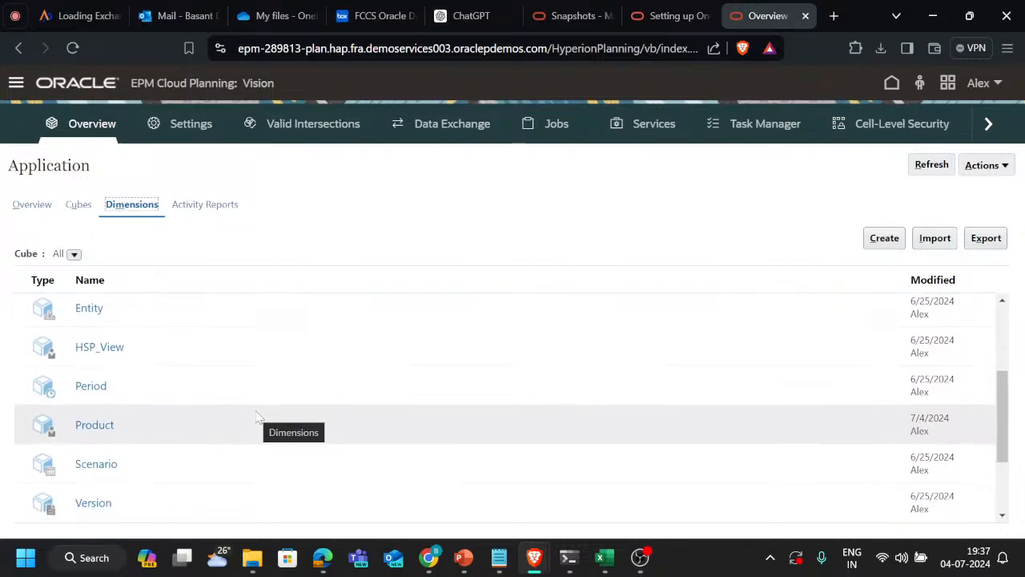
left_click(985, 238)
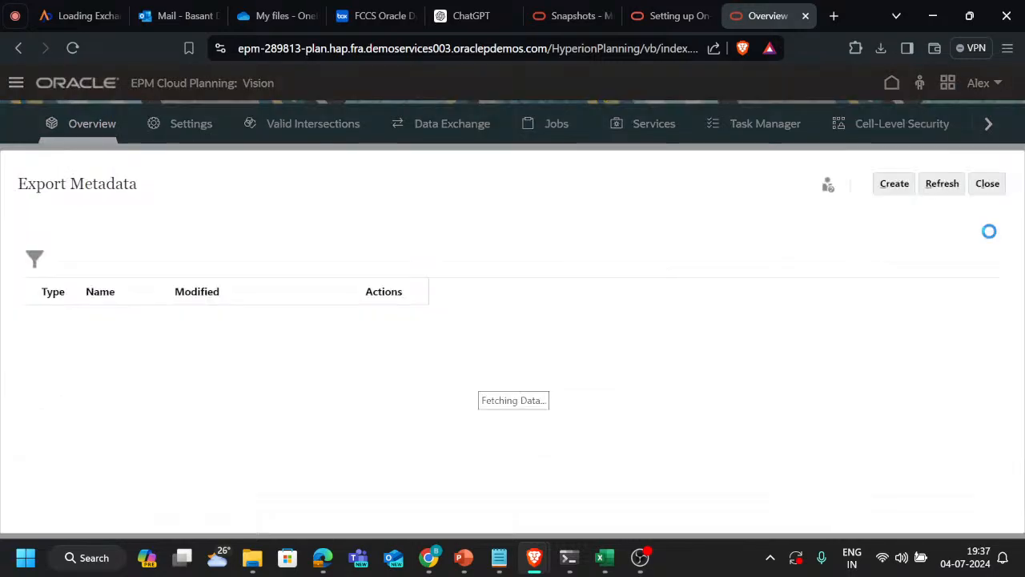
left_click(894, 187)
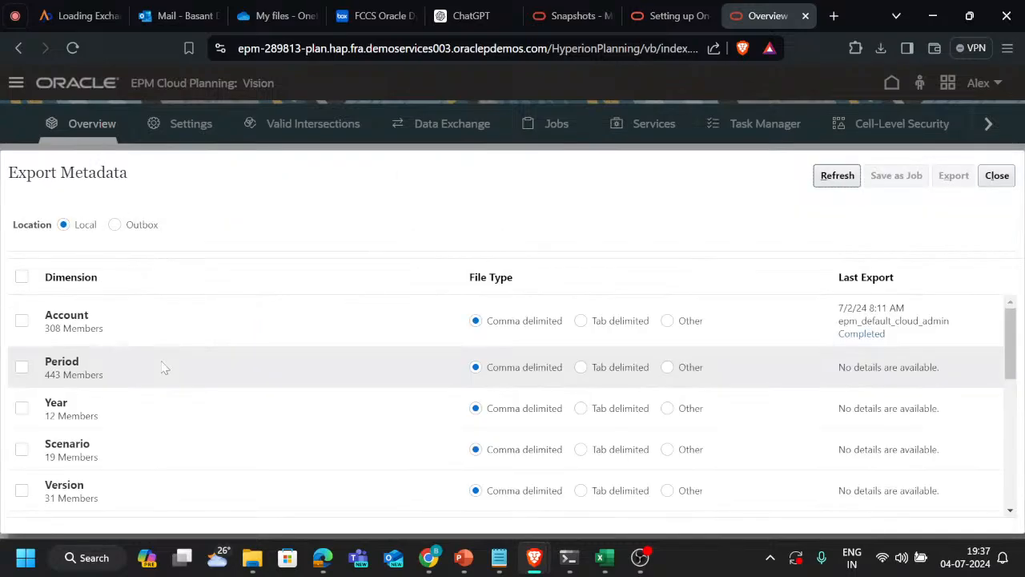
scroll(163, 367, "down", 5)
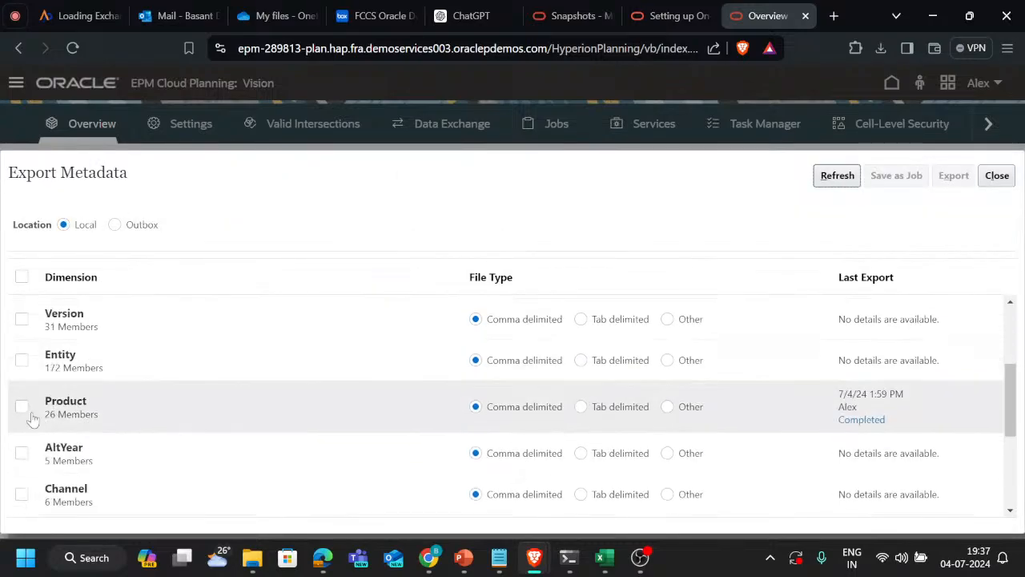
left_click(22, 406)
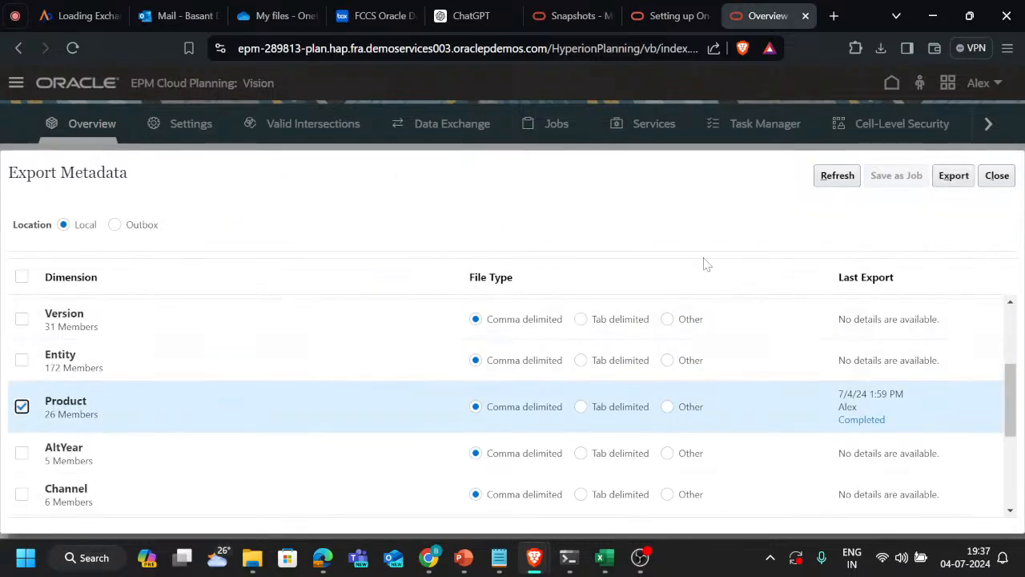
left_click(954, 178)
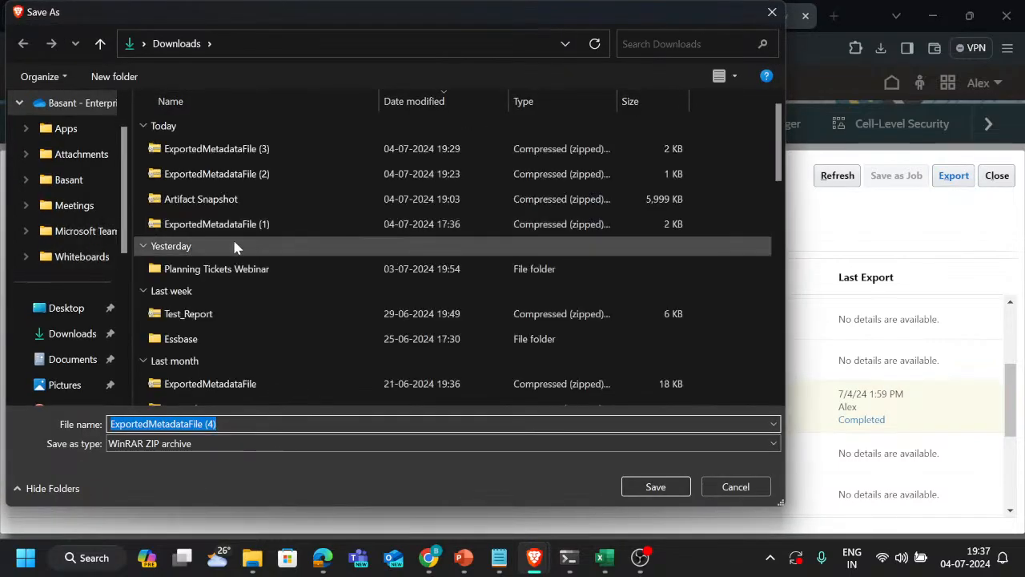
left_click(656, 486)
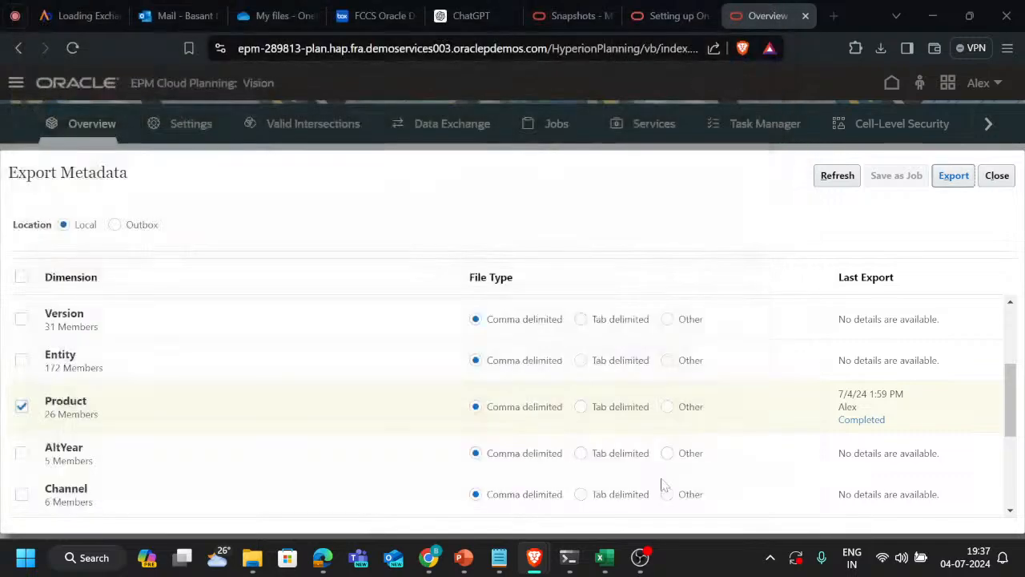
Open the downloaded ExportedMetadataFile (4).zip and load its Product metadata CSV in Excel
left_click(880, 48)
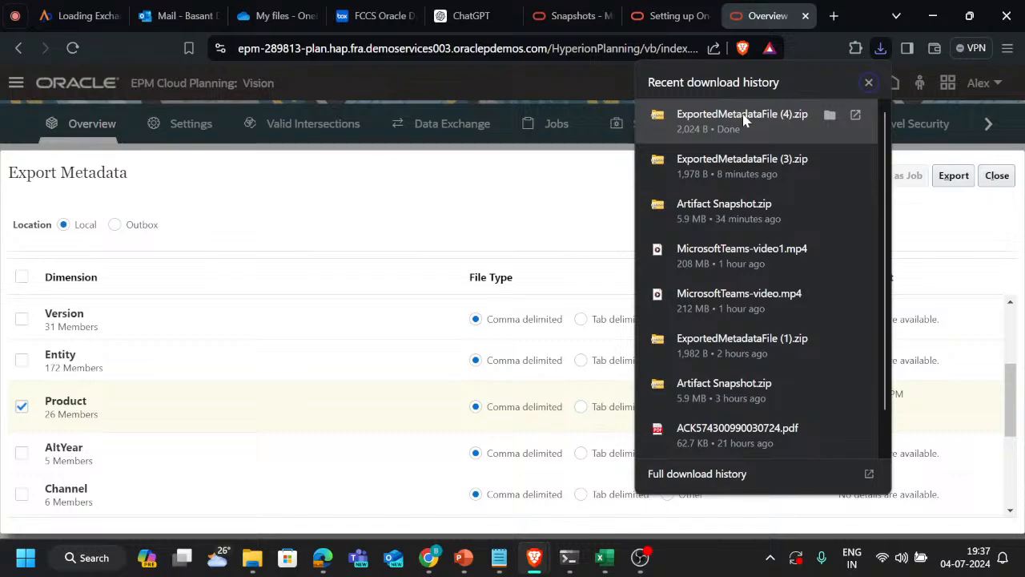
left_click(743, 119)
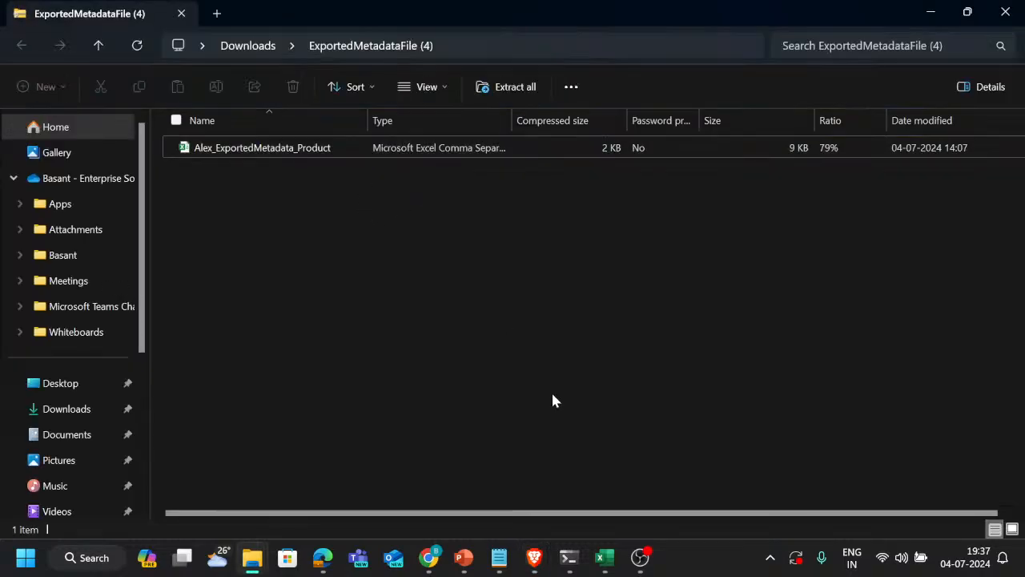
mouse_move(605, 563)
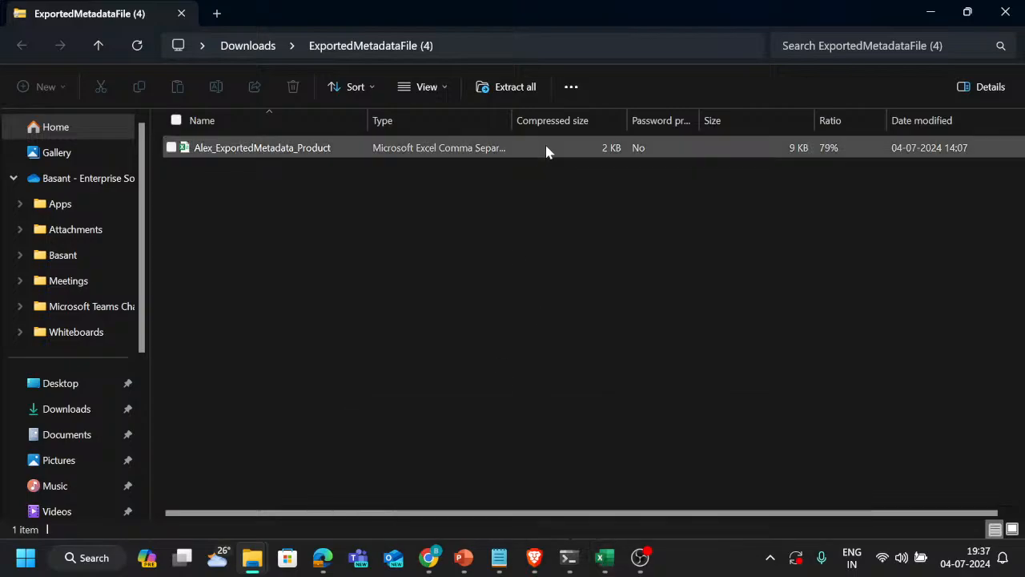
double_click(547, 151)
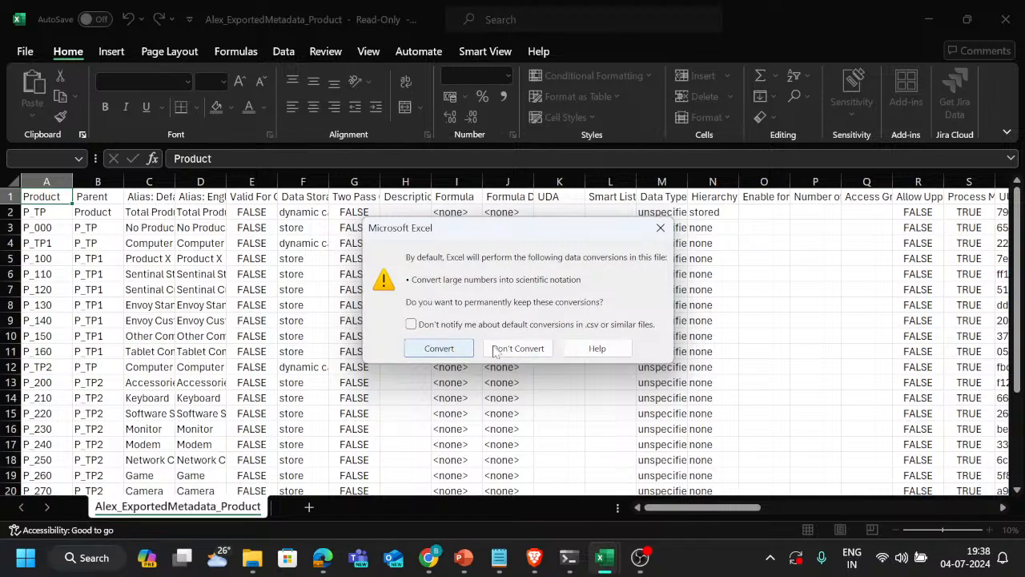
Keep the Product CSV's numbers unconverted and examine its UDA column for P_100 and P_120, checking against ticket T195 in the tracker
left_click(503, 351)
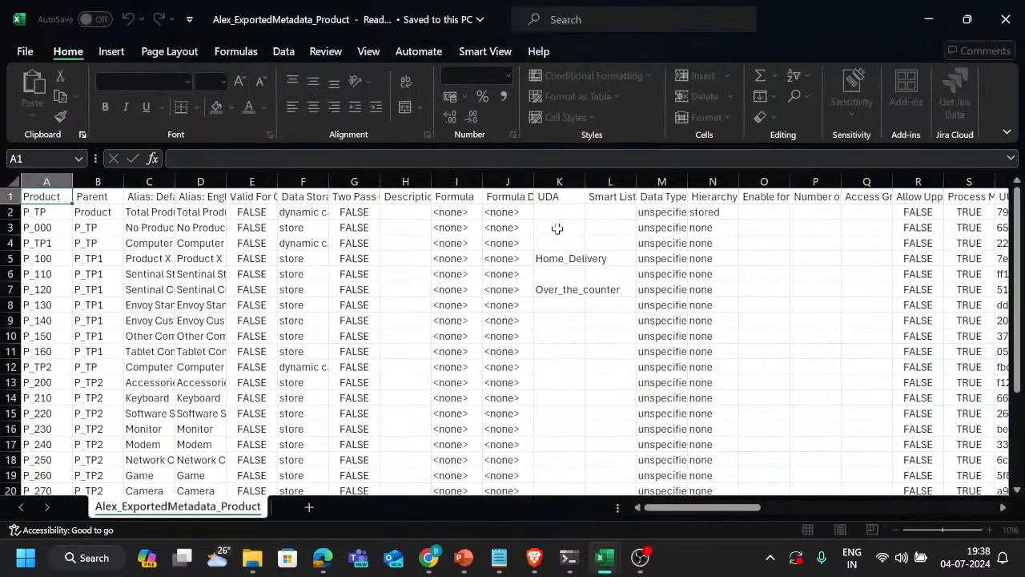
left_click(552, 193)
key("Down")
key("Down")
key("Down")
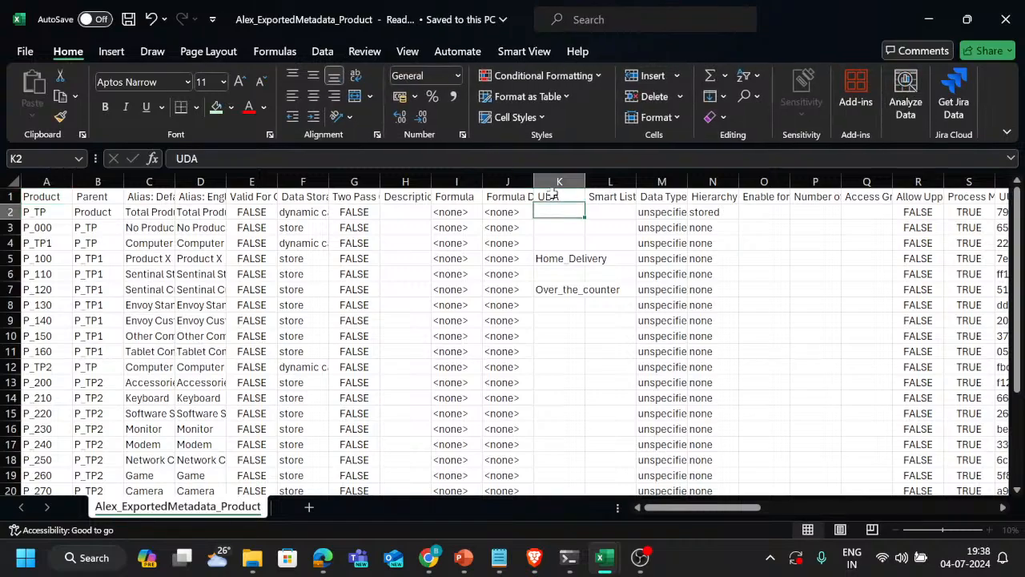
key("Down")
key("Down")
key("Up")
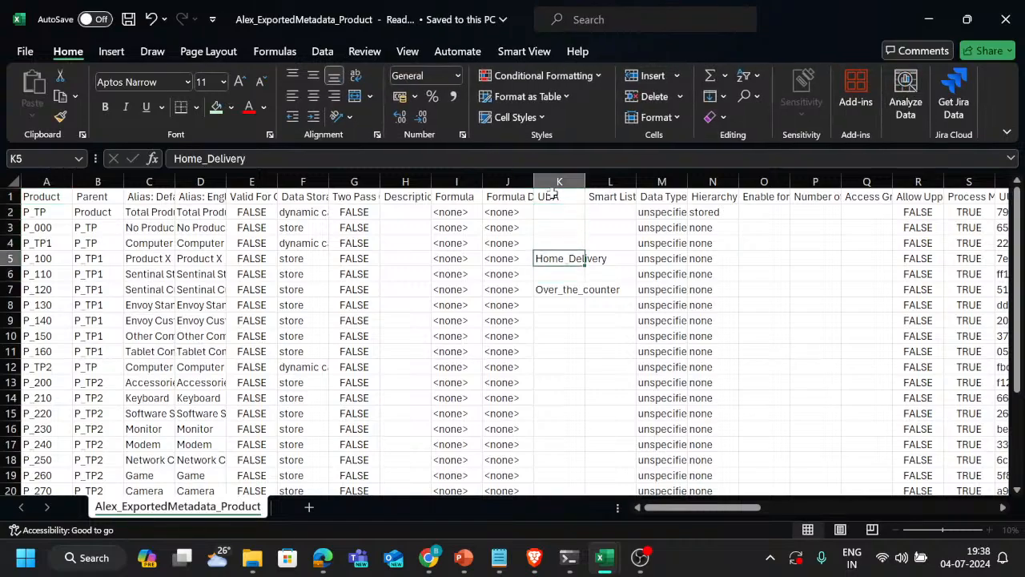
key("Down")
key("Down")
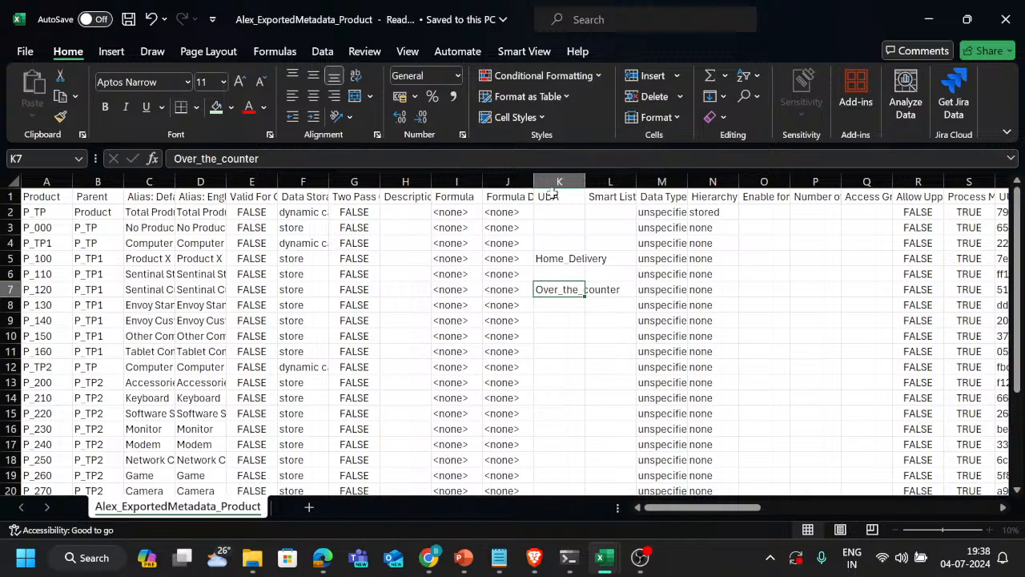
key("Up")
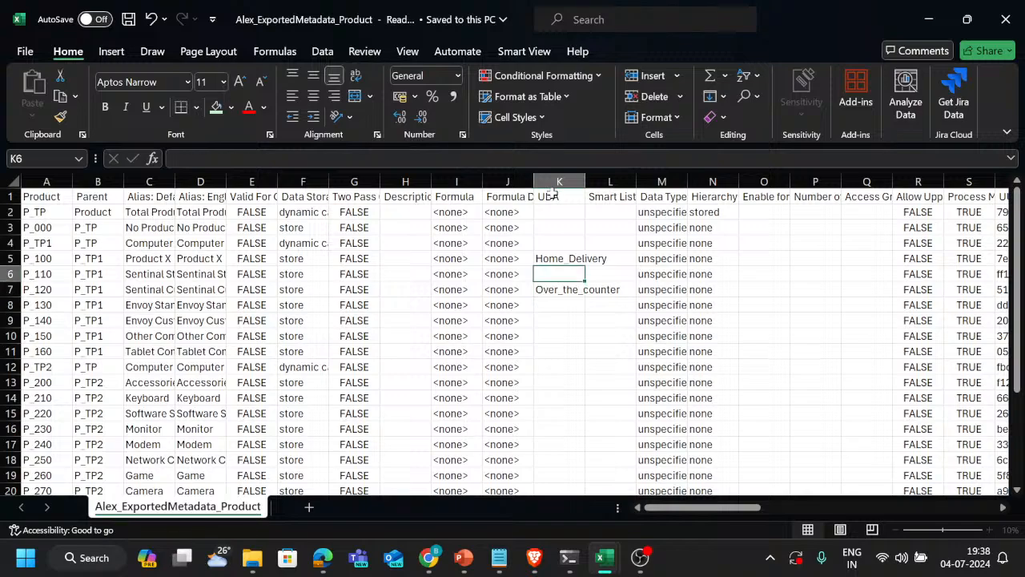
key("alt+Tab")
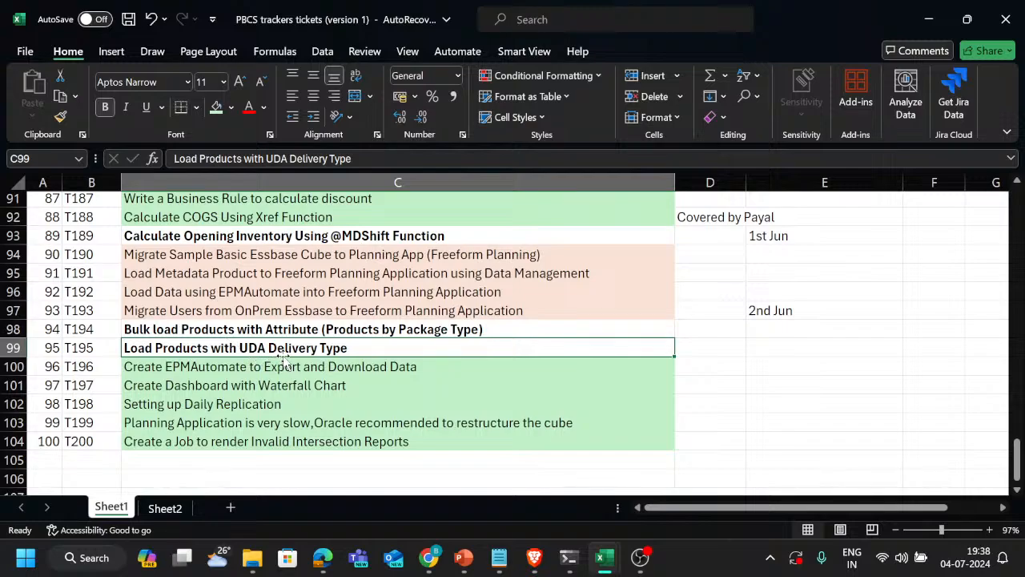
key("alt+Tab")
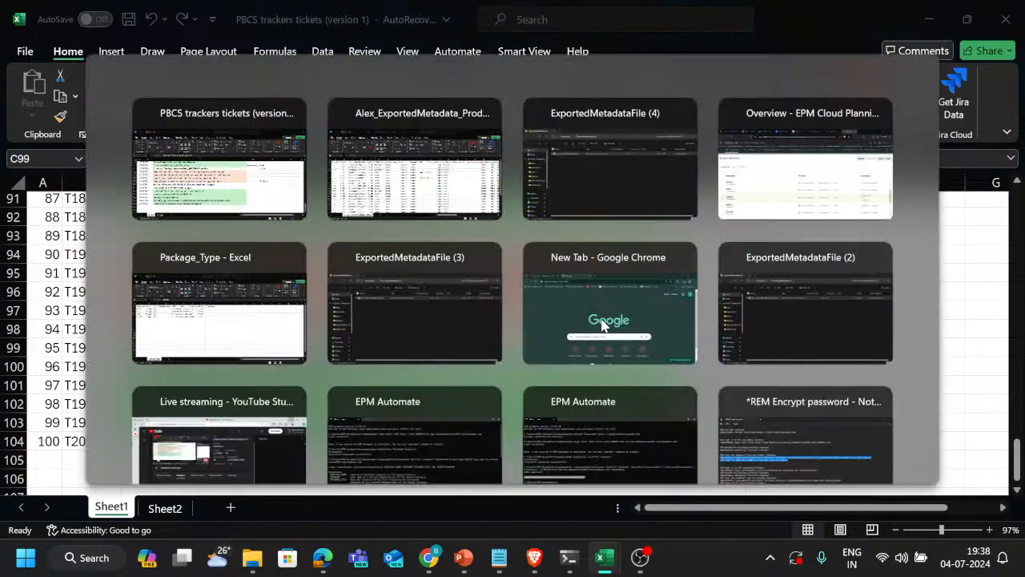
Copy the Home_Delivery UDA from P_100 to P_110 in the exported Product metadata
key("Down")
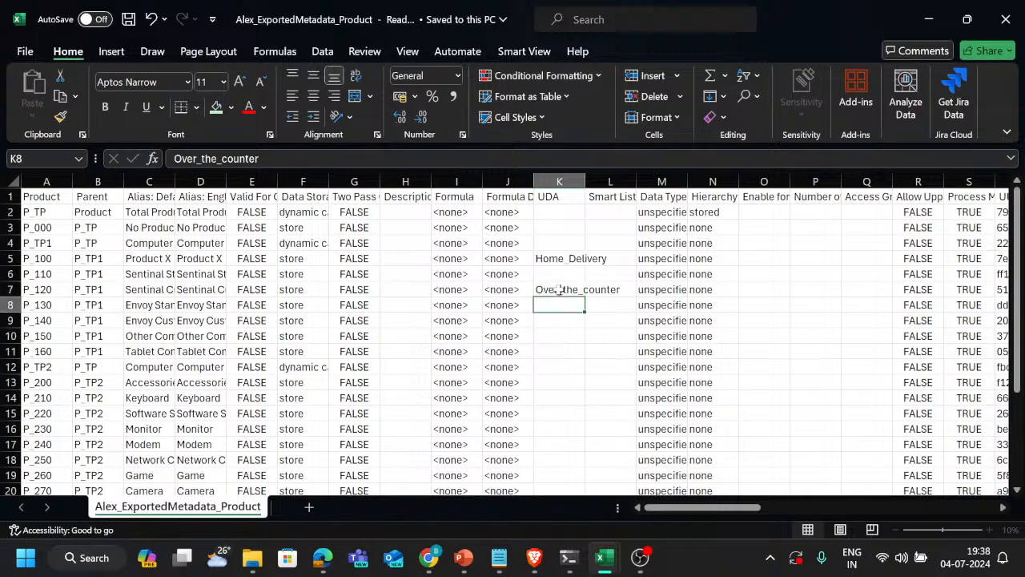
key("Up")
key("Up")
key("Down")
key("Up")
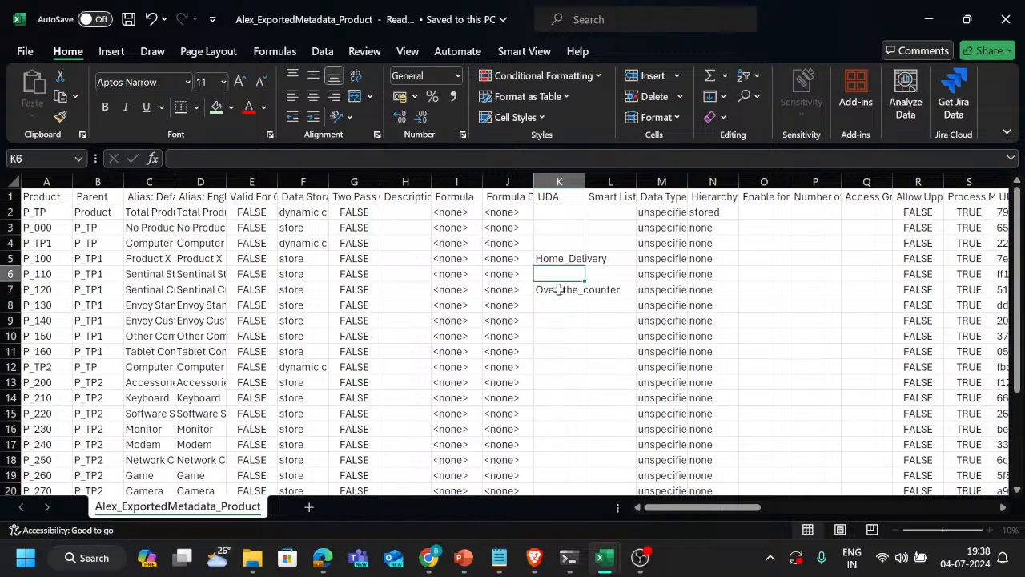
key("Left")
key("Right")
key("Up")
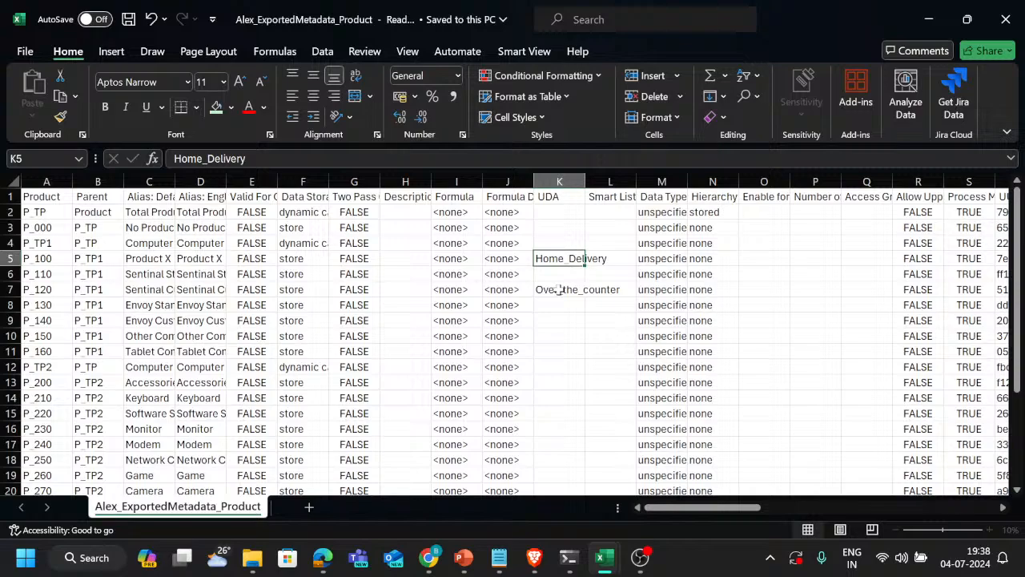
key("ctrl+c")
key("Down")
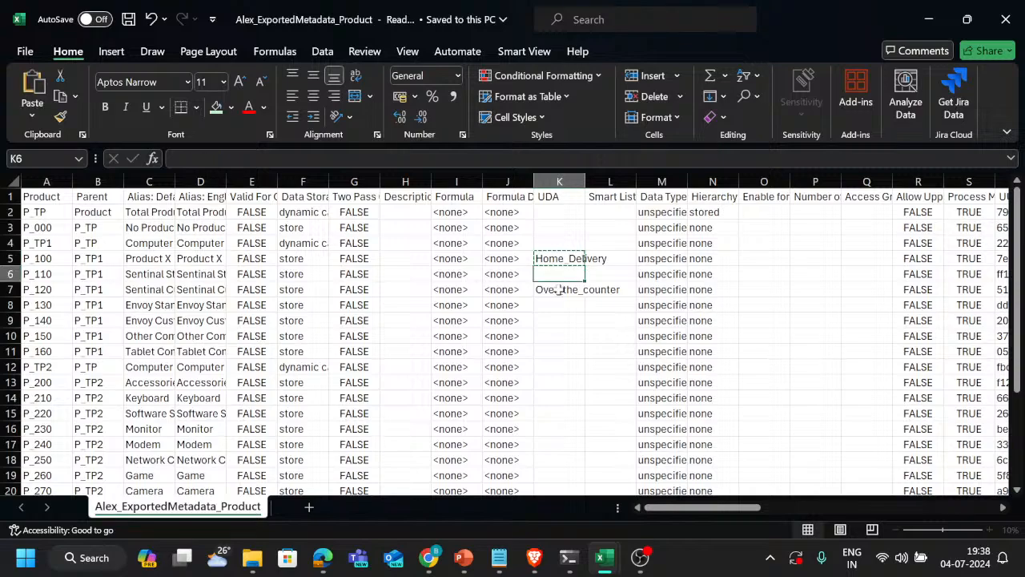
key("ctrl+v")
key("Down")
key("Down")
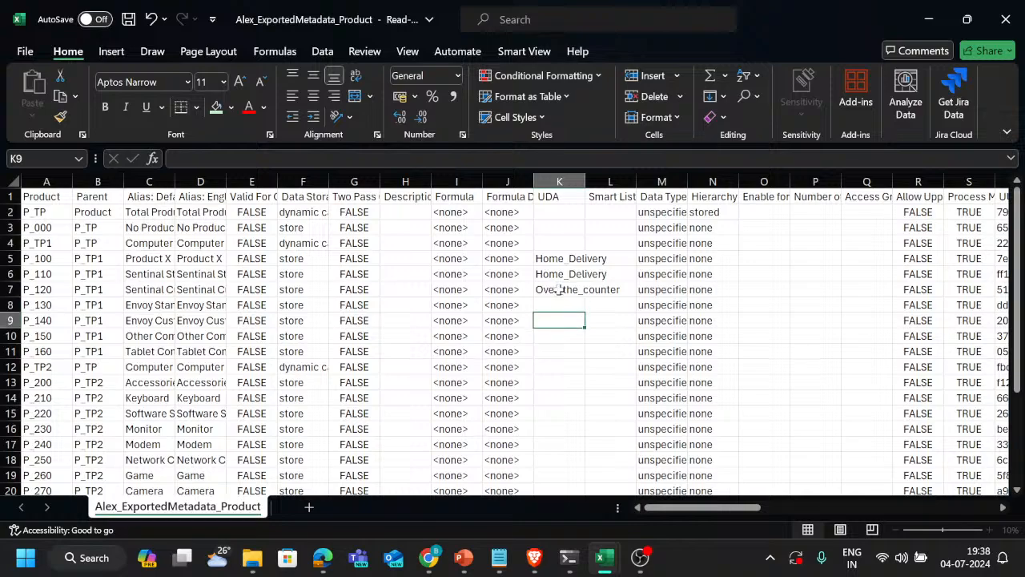
key("Down")
key("Down")
key("Down")
key("Down")
key("Down")
key("Up")
key("Up")
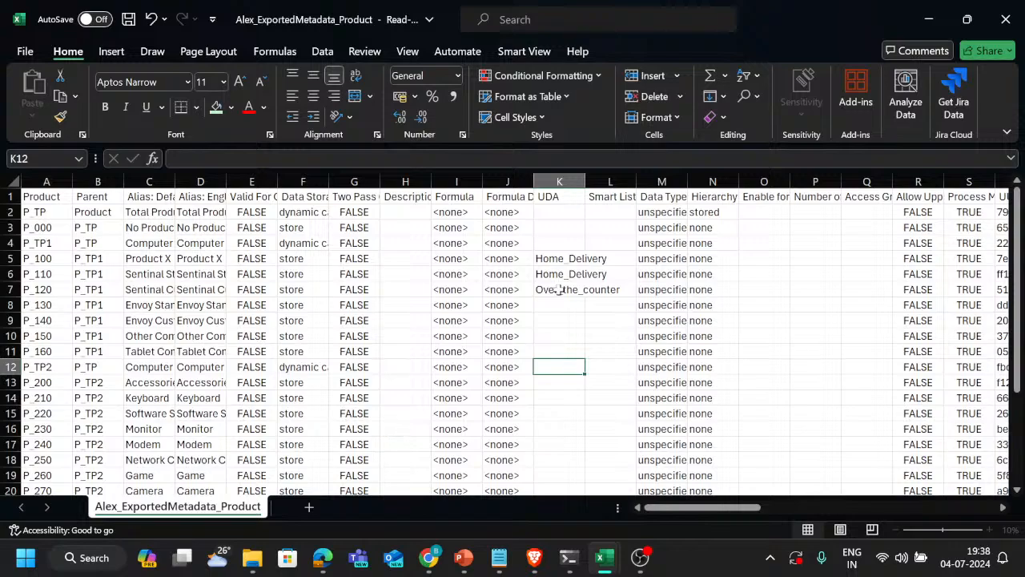
key("Up")
key("Up")
key("Up")
key("Up")
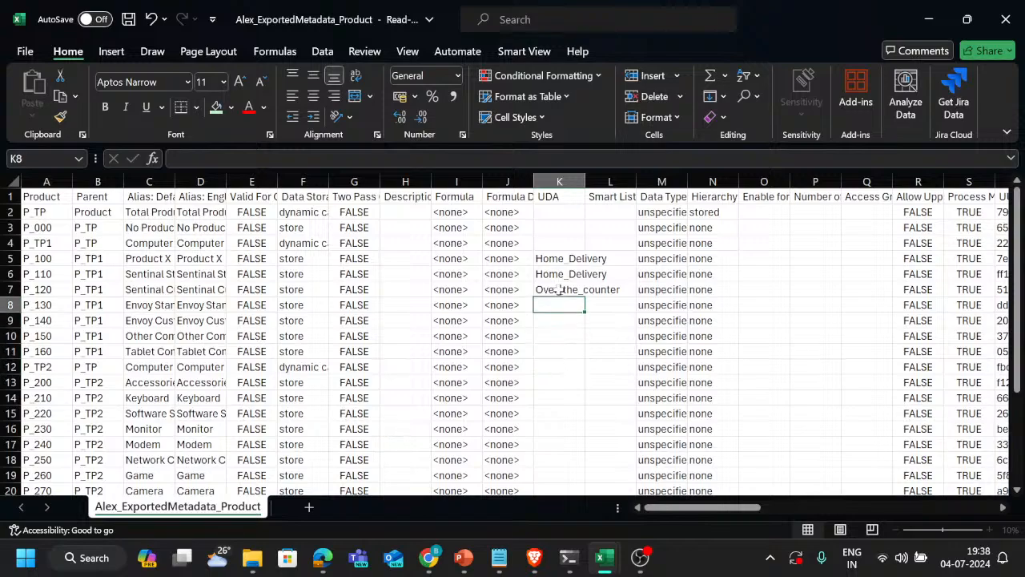
Try to save the edited Product metadata CSV, and close the file without keeping the changes
left_click(131, 22)
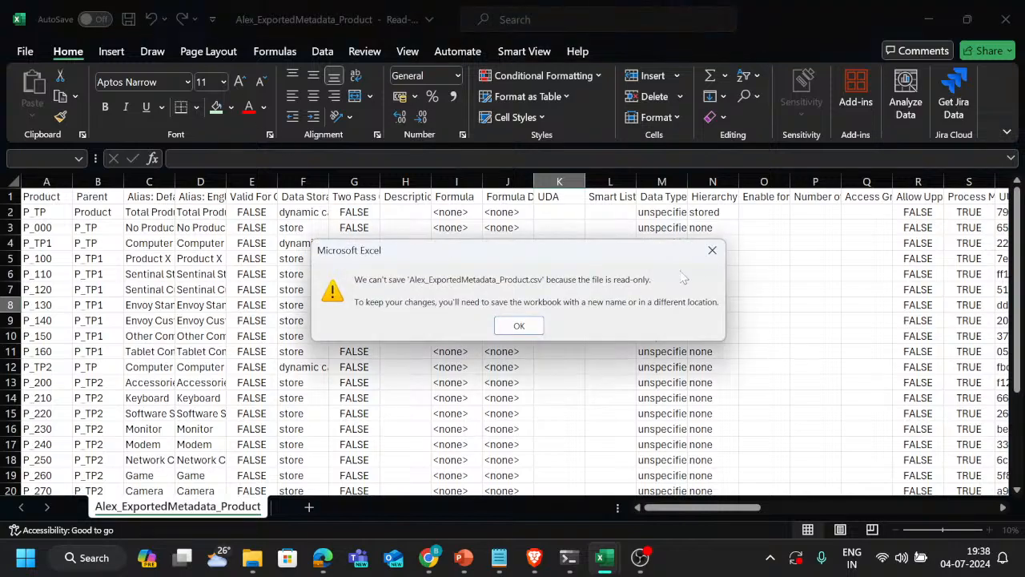
left_click(712, 250)
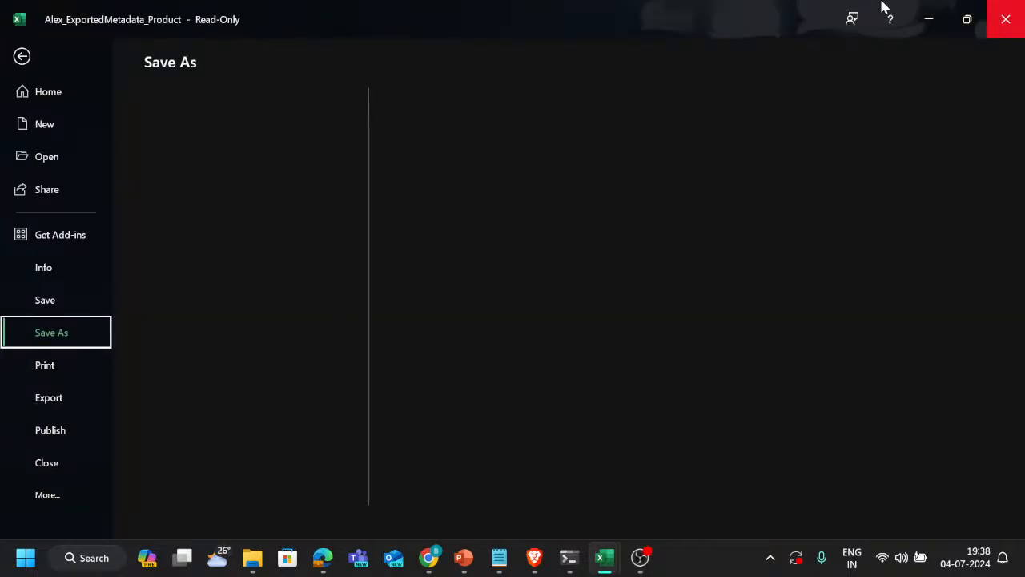
key("Escape")
key("alt+F4")
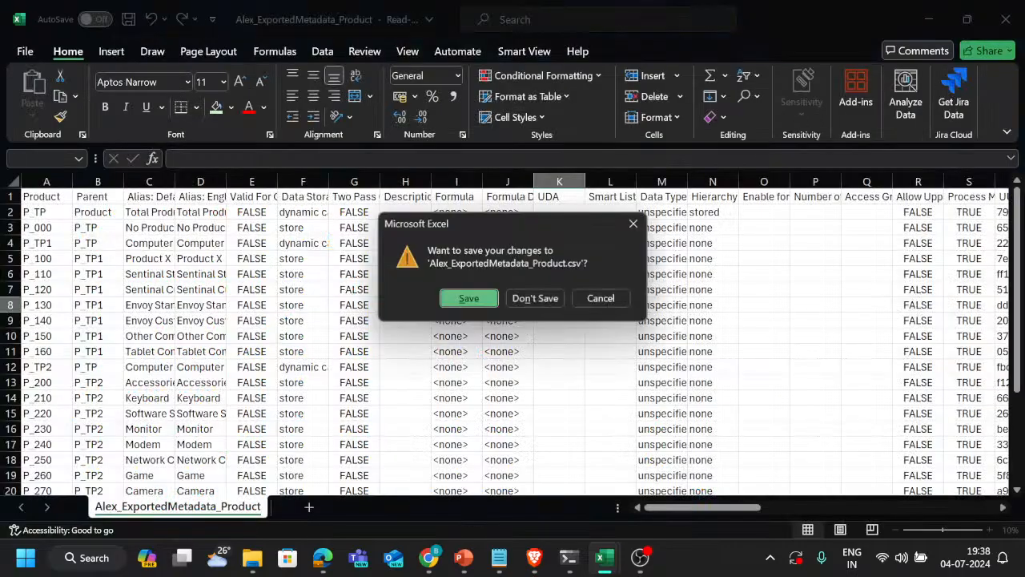
left_click(536, 296)
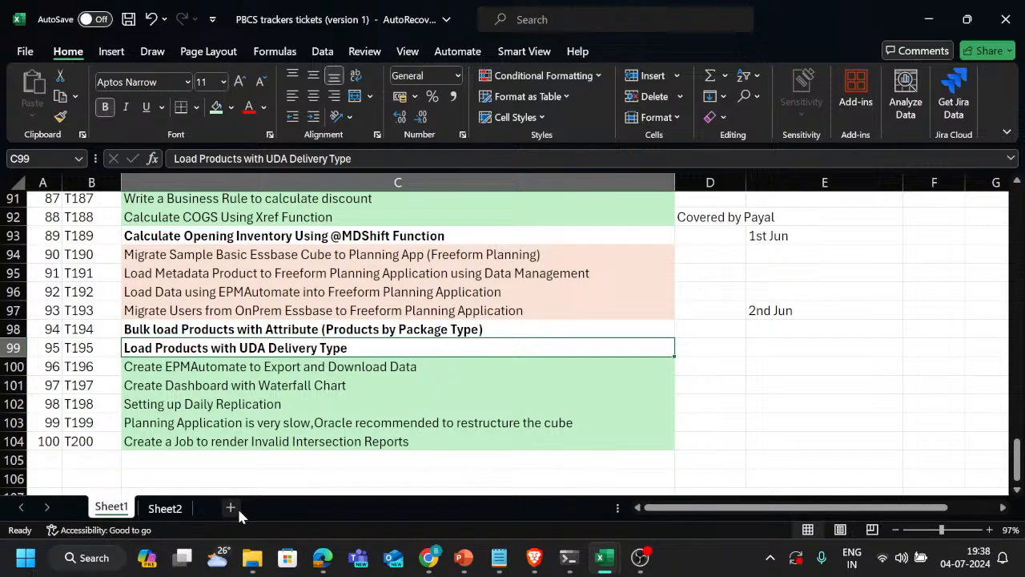
Add a new worksheet to the tracker workbook and connect it through Smart View to the named connection 289-1
left_click(231, 507)
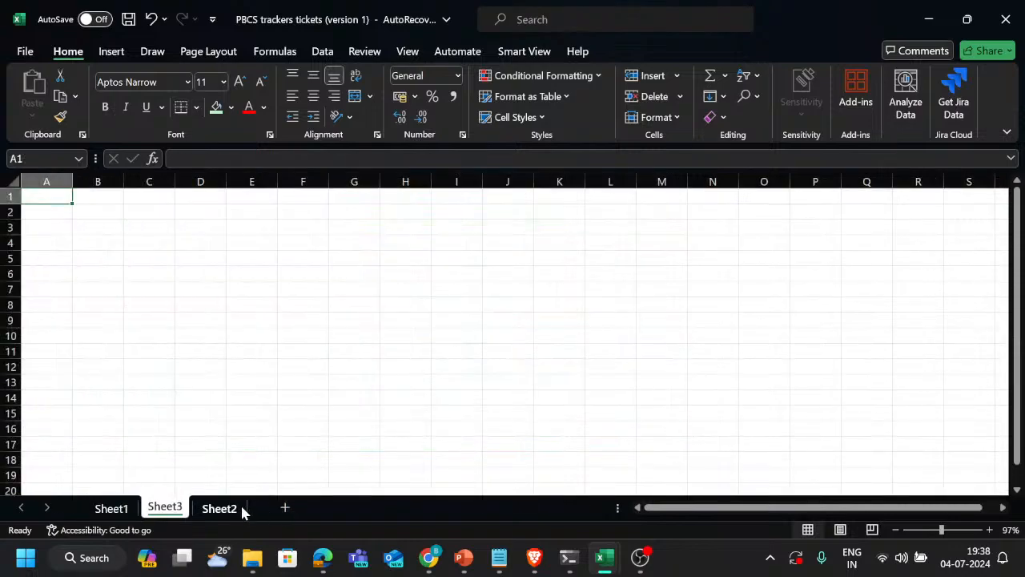
left_click(525, 51)
left_click(87, 96)
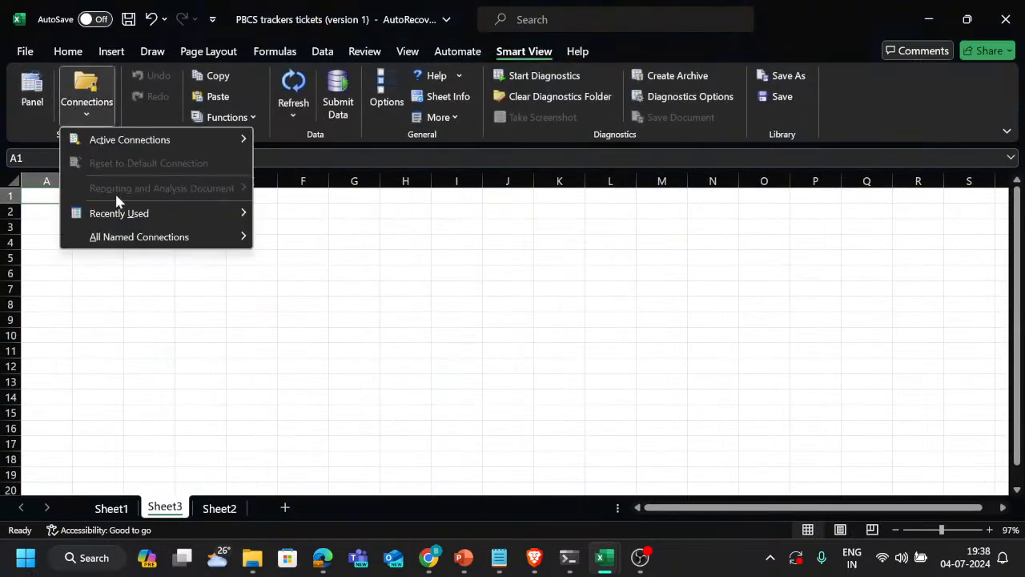
mouse_move(142, 237)
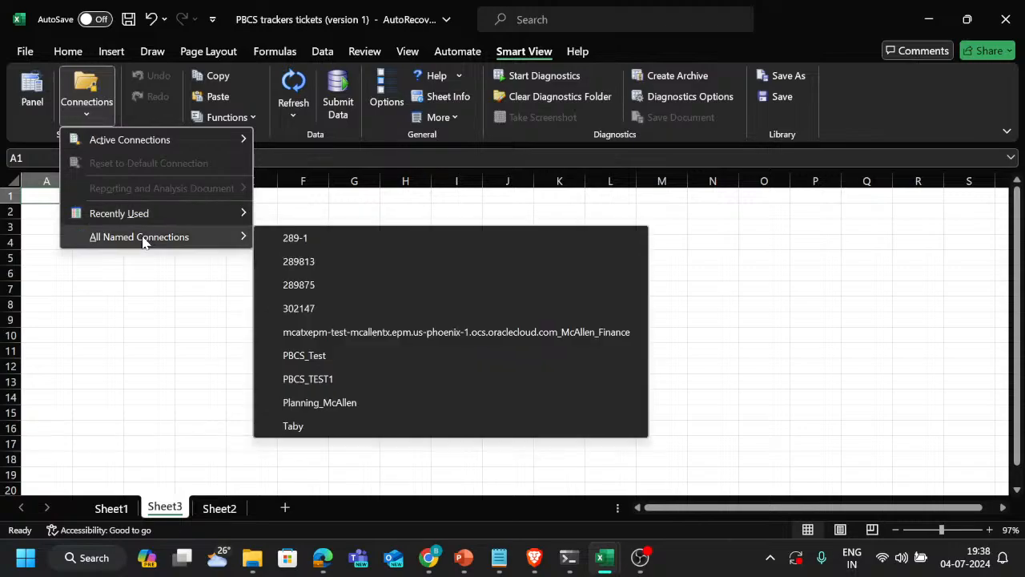
left_click(310, 237)
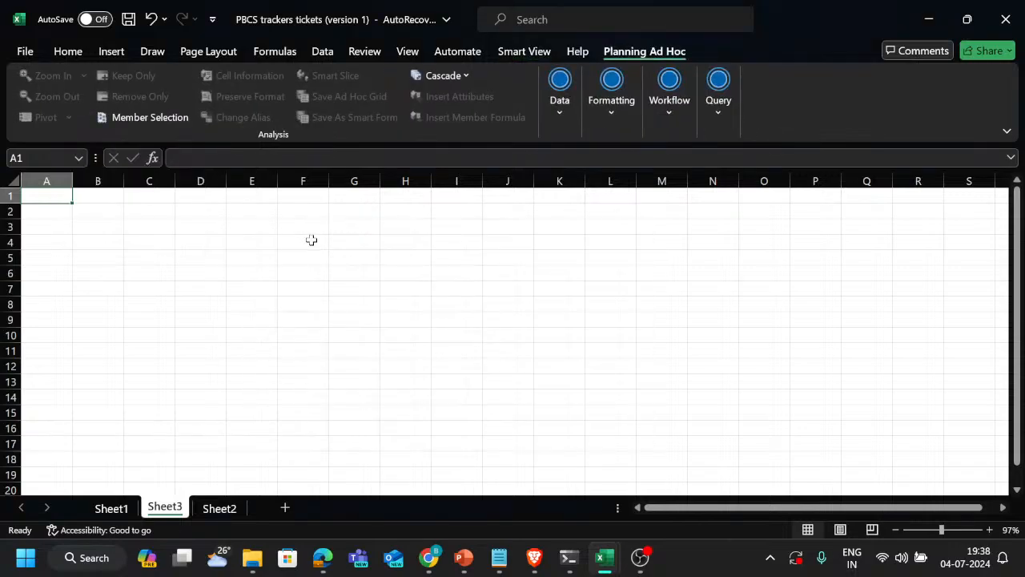
Check the planning environment in the browser, switch the sheet's Smart View connection to 289813 and load a Plan1 ad hoc grid
key("alt+Tab")
key("alt+Tab")
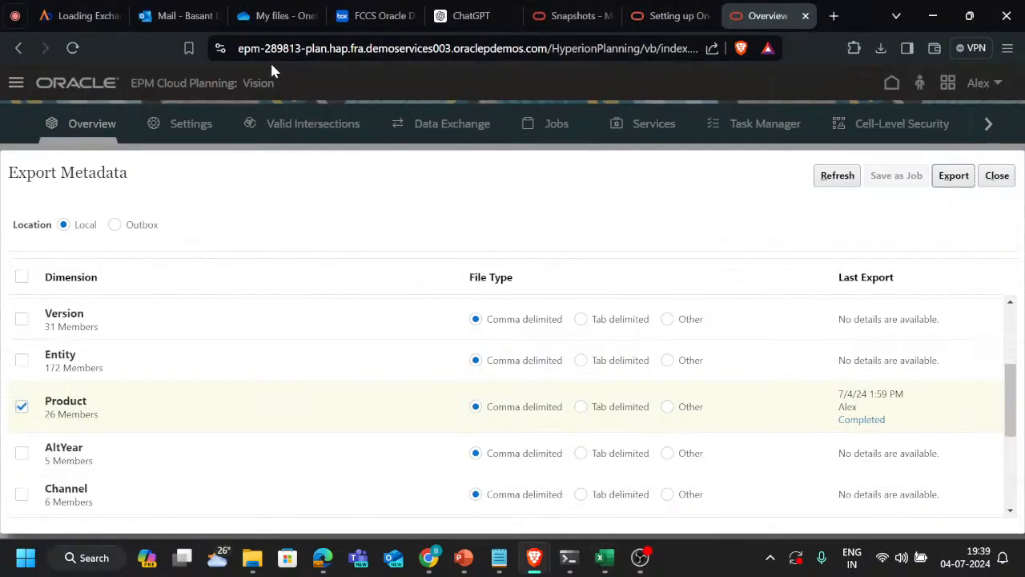
key("alt+Tab")
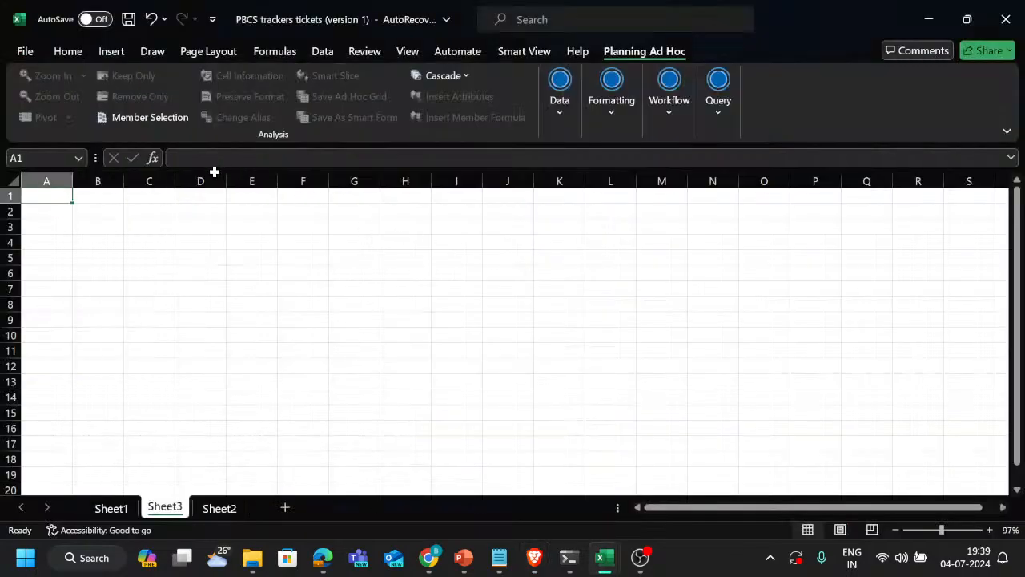
left_click(550, 50)
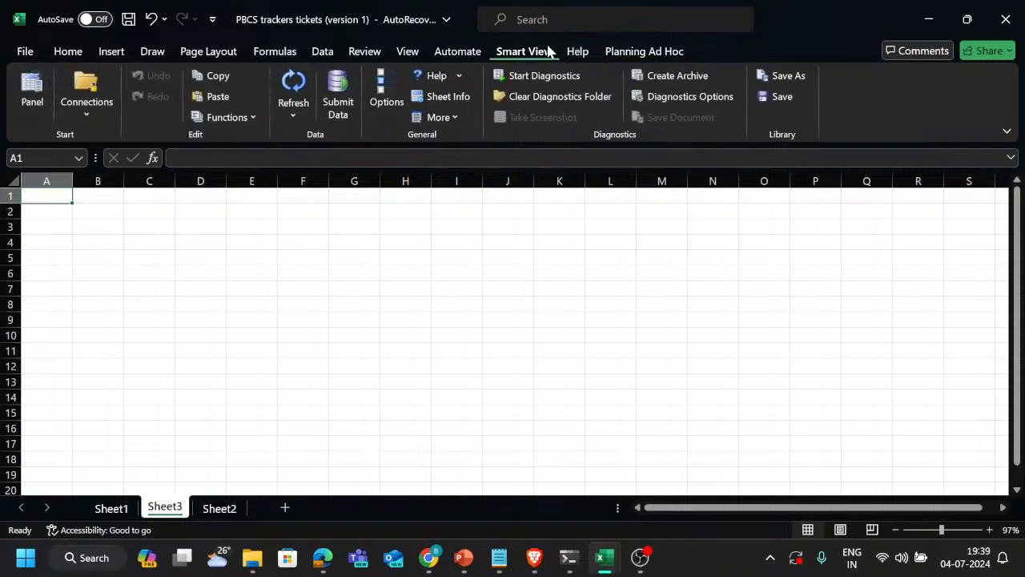
left_click(87, 112)
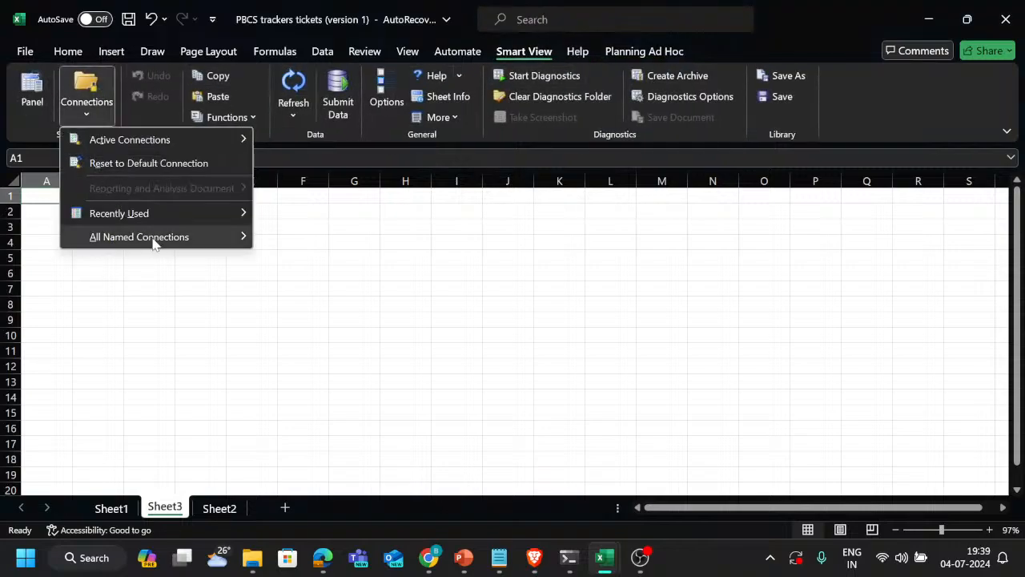
mouse_move(157, 246)
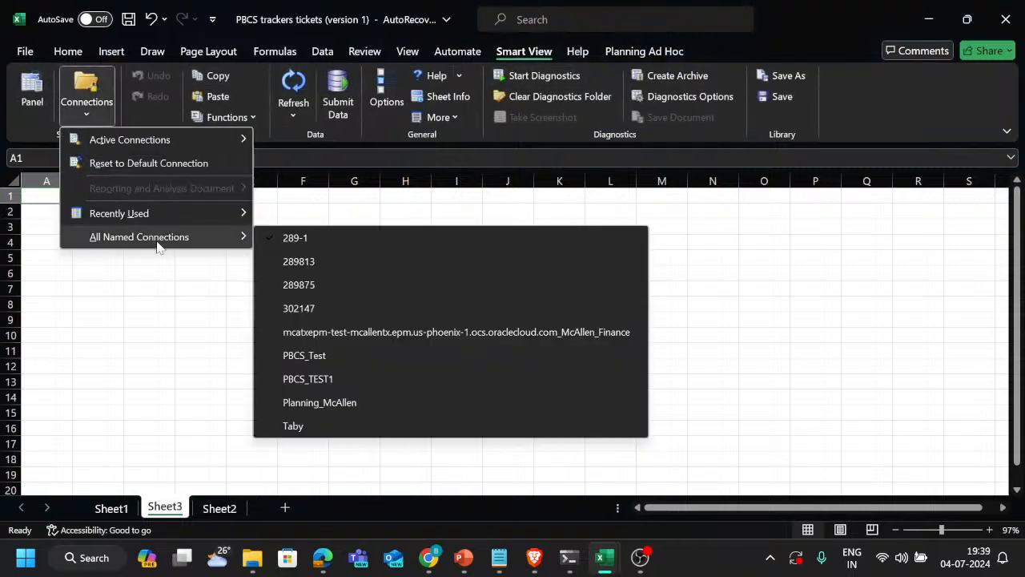
left_click(315, 269)
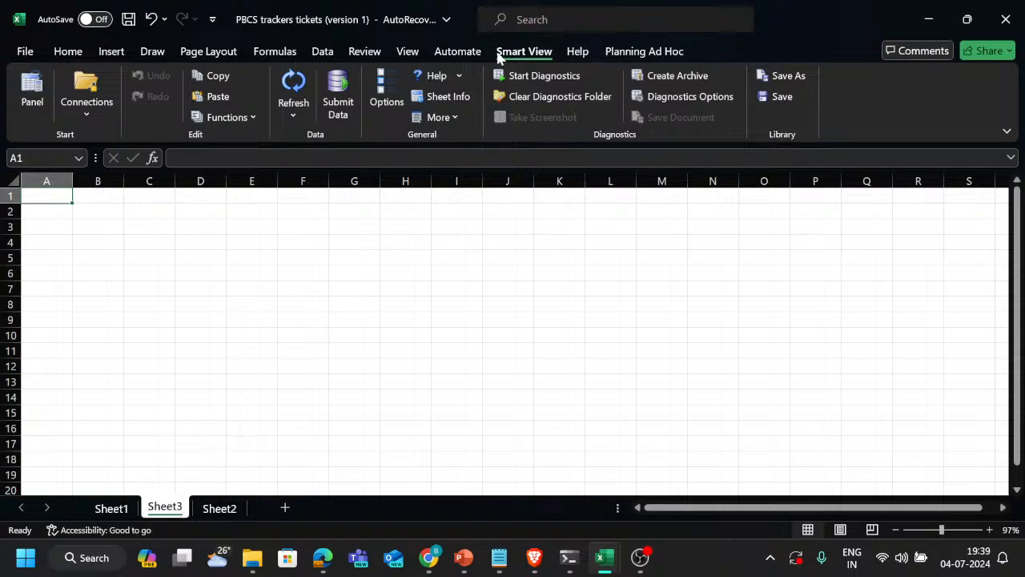
left_click(293, 88)
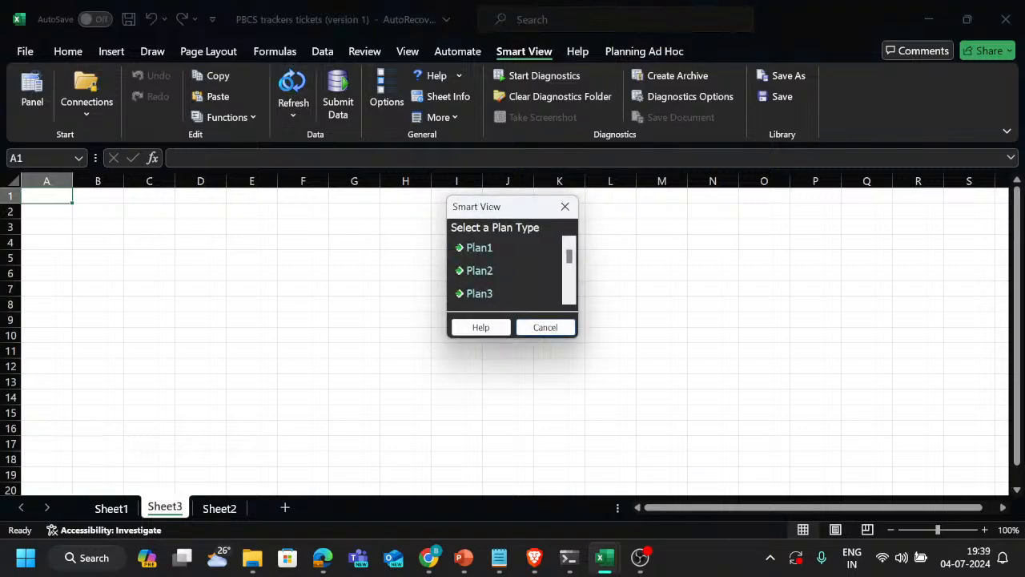
left_click(490, 250)
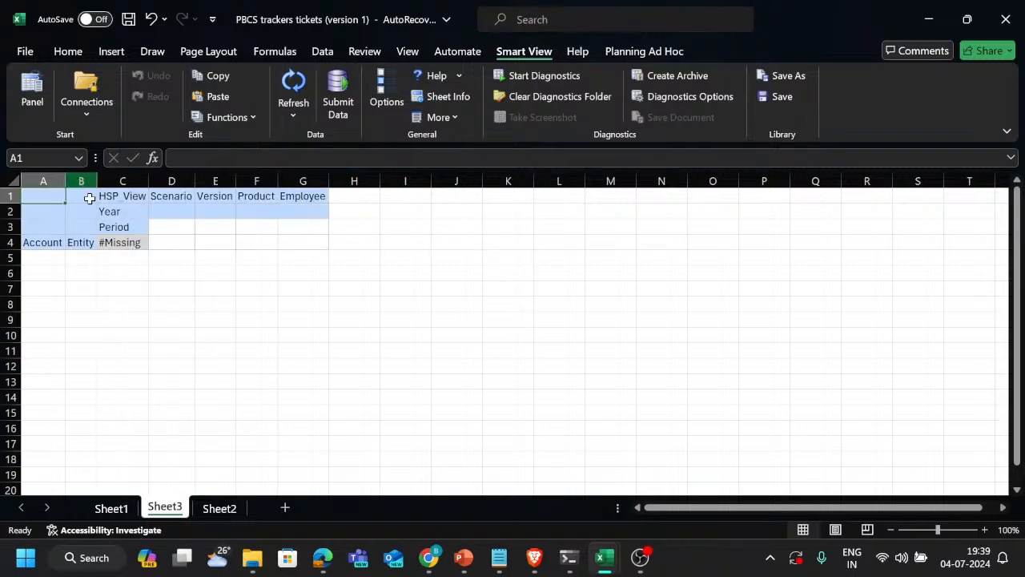
Pivot the Product dimension to the rows and the Account dimension to the columns of the ad hoc grid
left_click(261, 201)
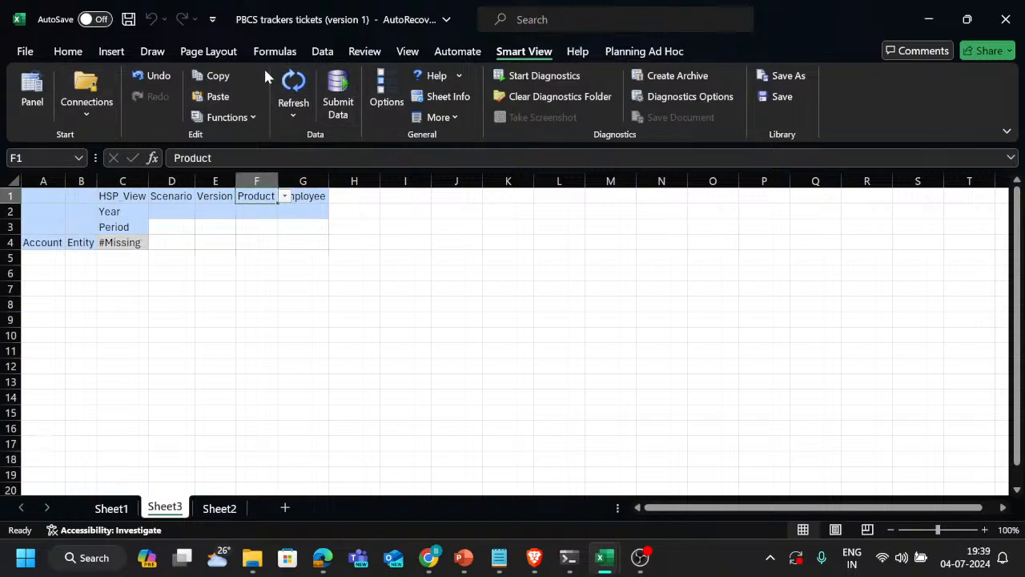
left_click(632, 53)
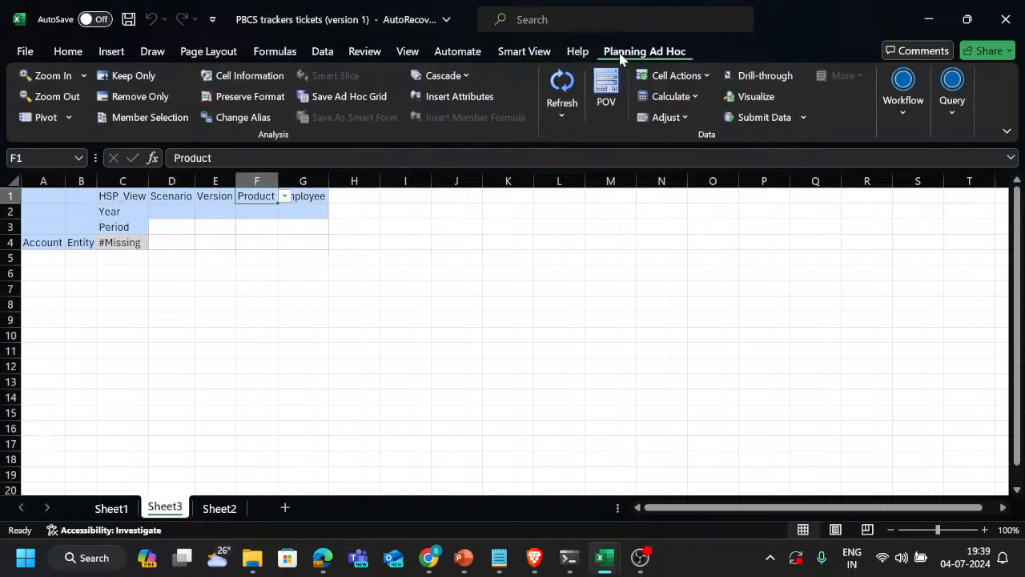
left_click(26, 118)
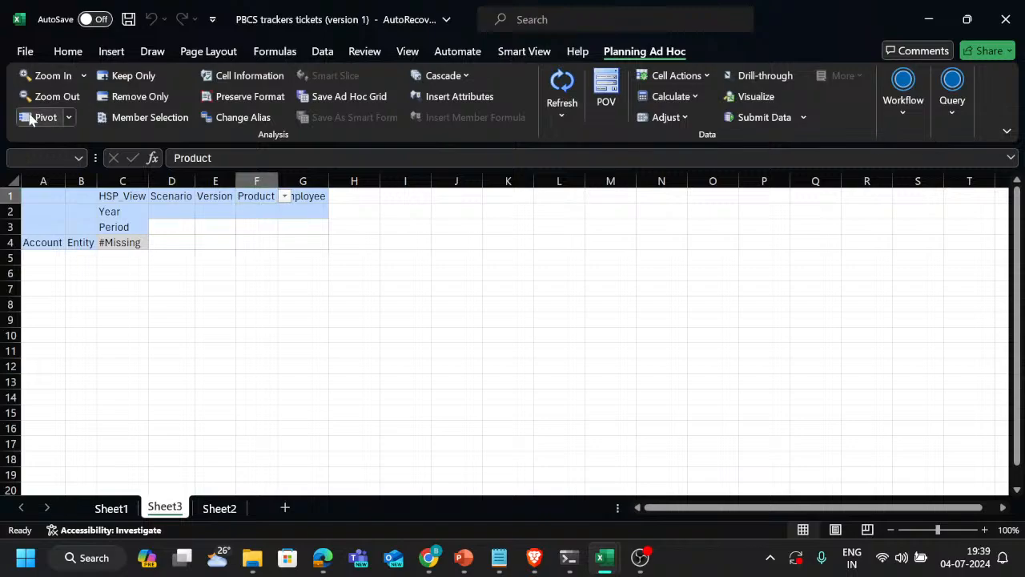
left_click(96, 243)
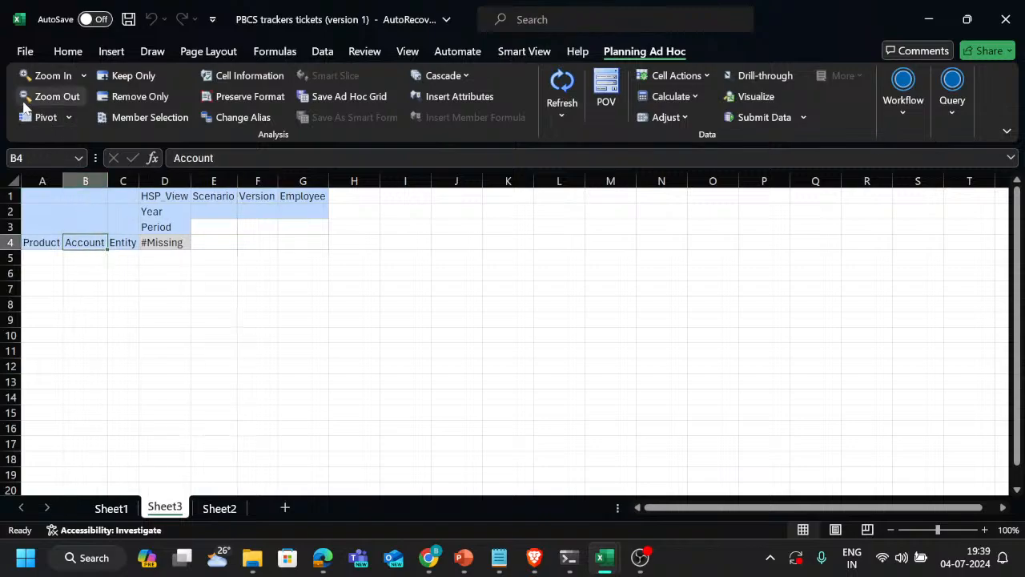
left_click(37, 120)
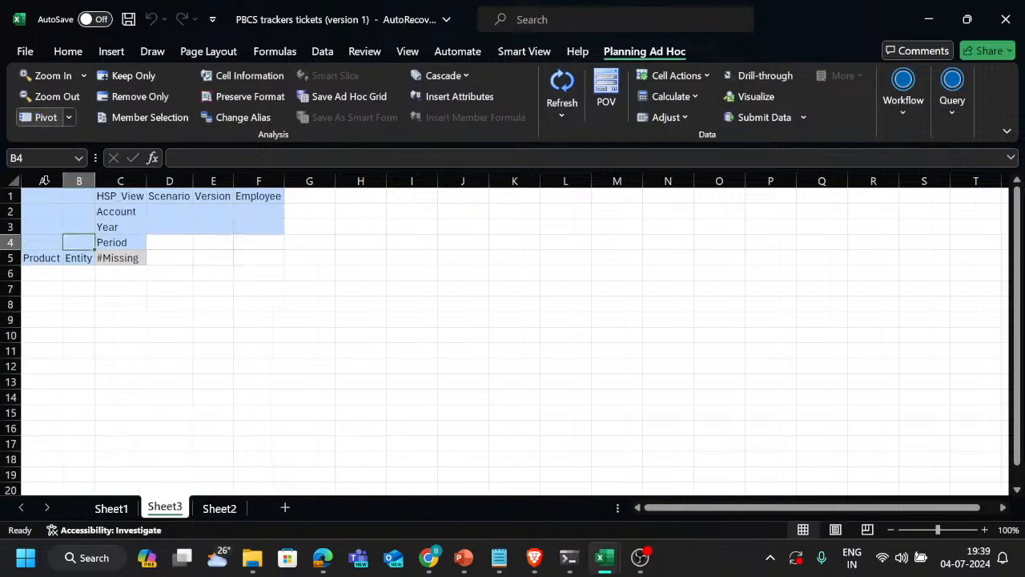
Open member selection for the Product dimension in the grid and switch its view from hierarchy to attribute
left_click(42, 260)
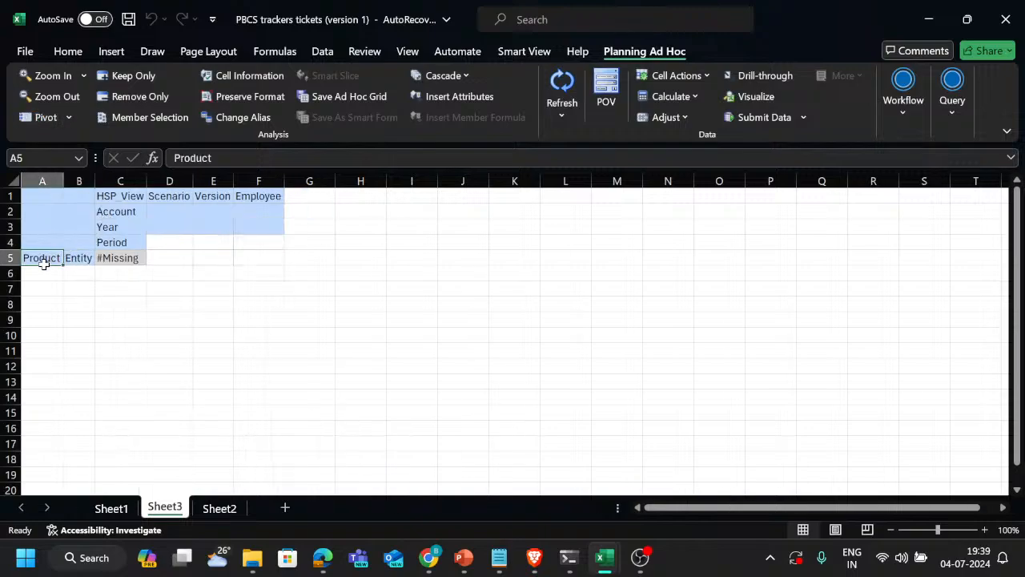
left_click(158, 118)
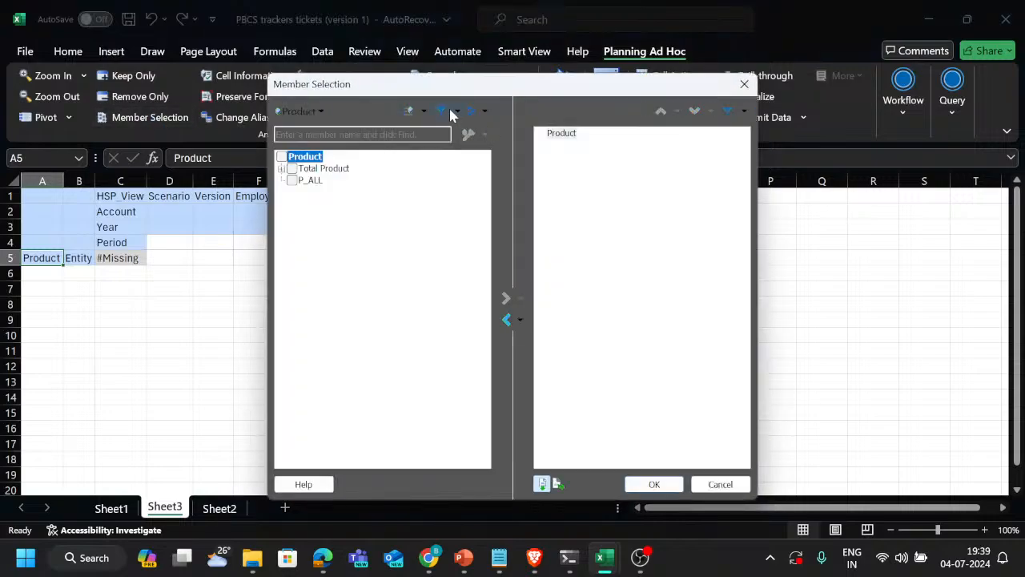
left_click(488, 113)
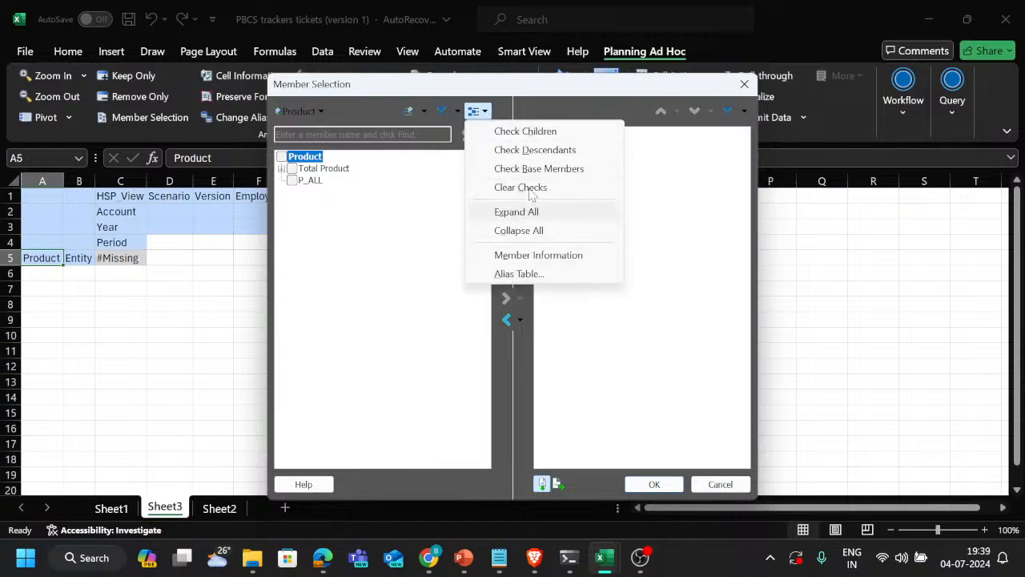
left_click(428, 112)
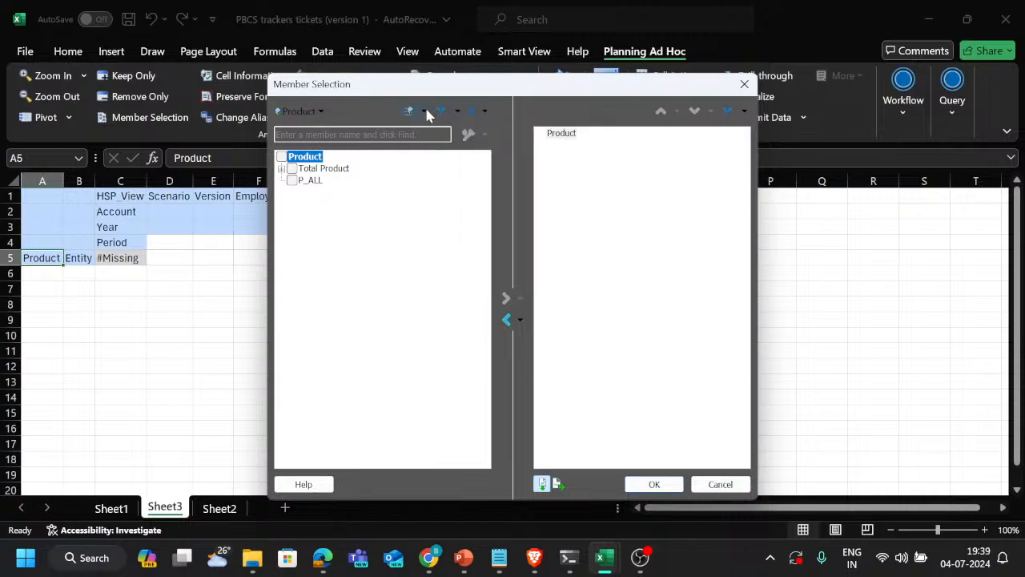
left_click(426, 111)
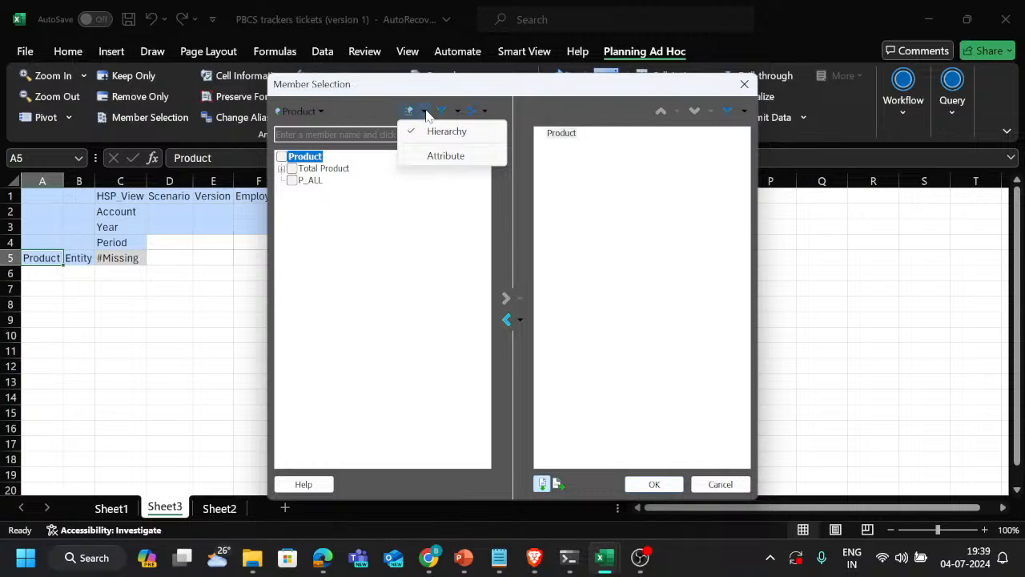
left_click(447, 156)
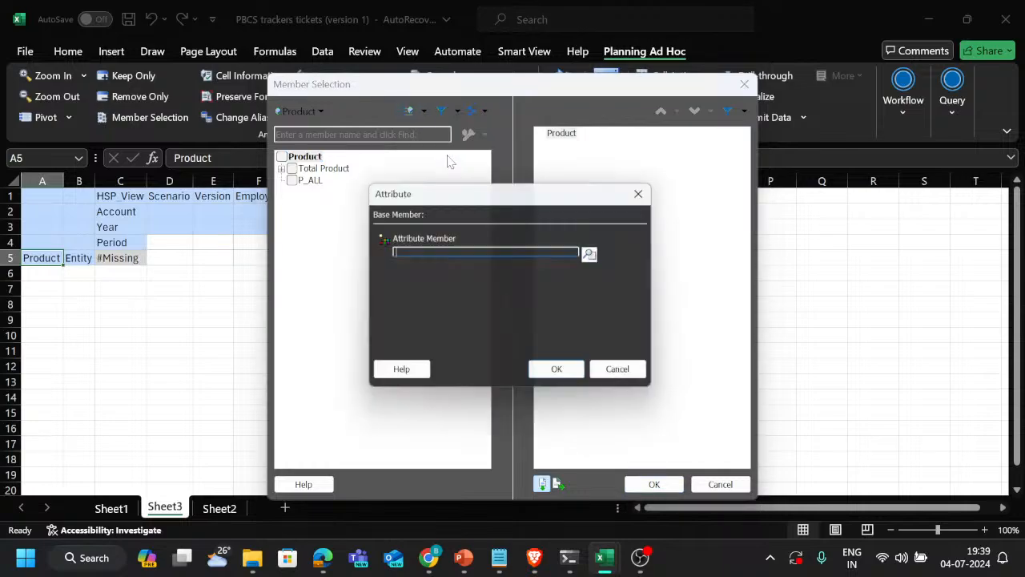
left_click(595, 254)
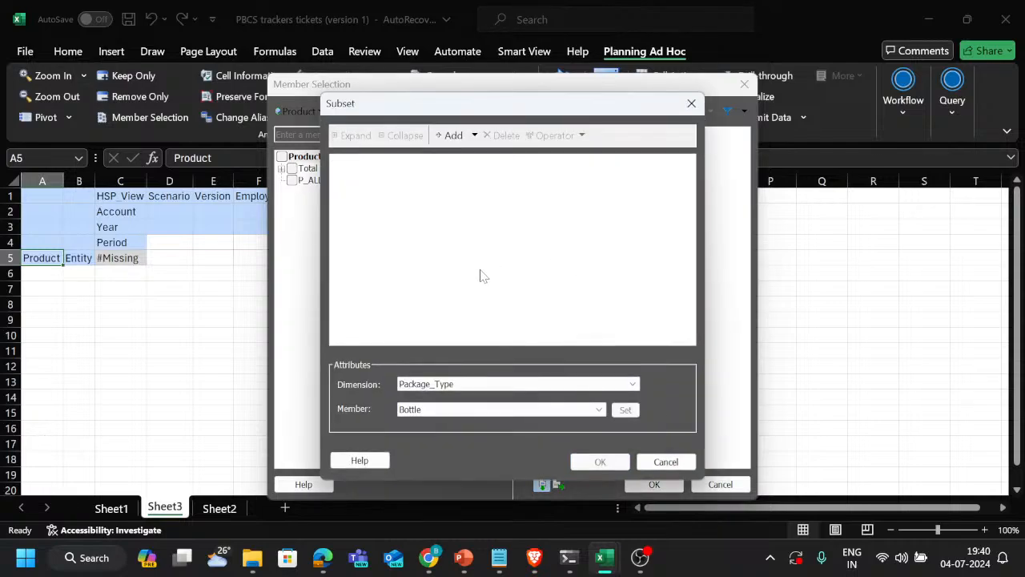
left_click(472, 410)
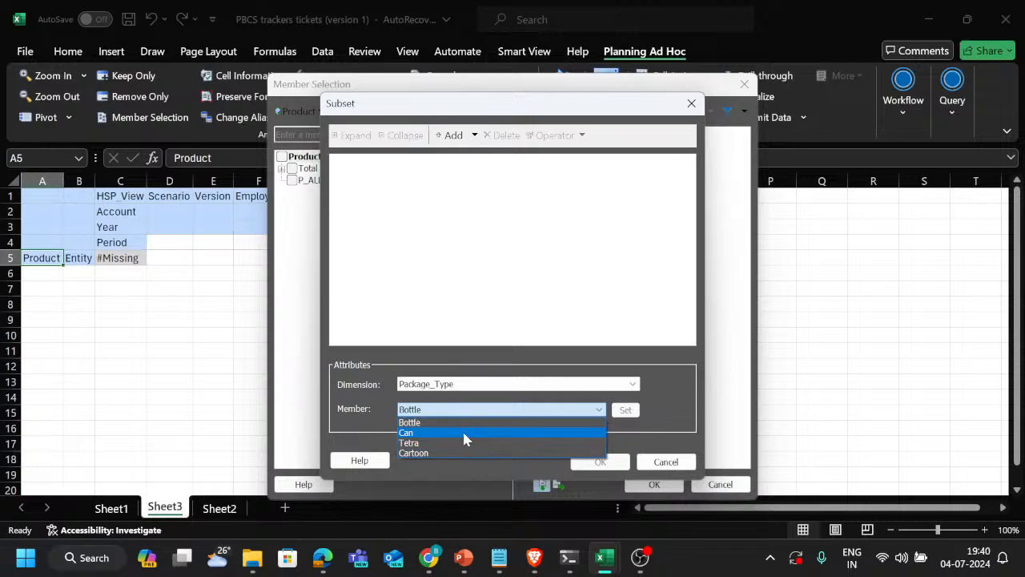
left_click(476, 423)
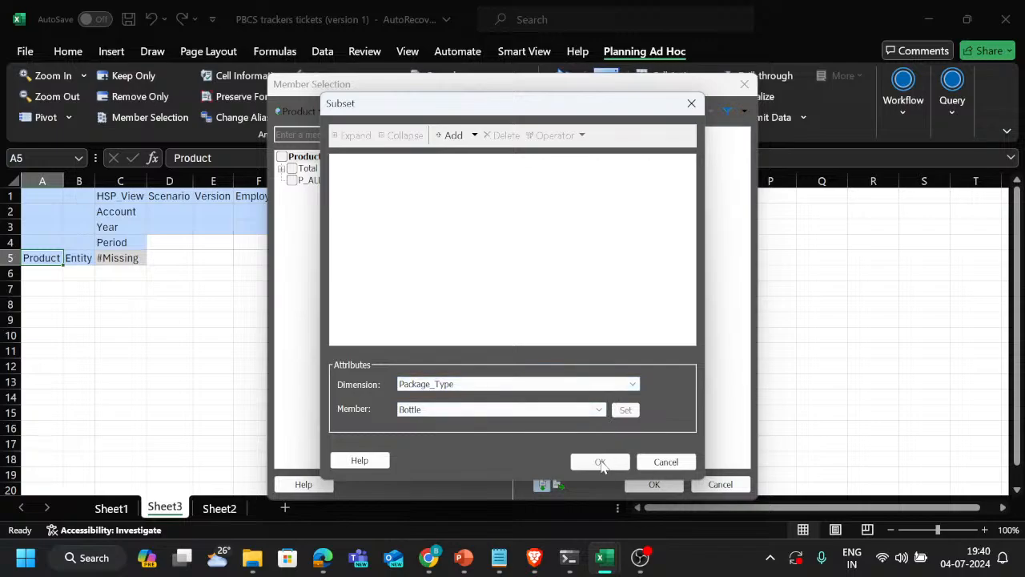
left_click(474, 136)
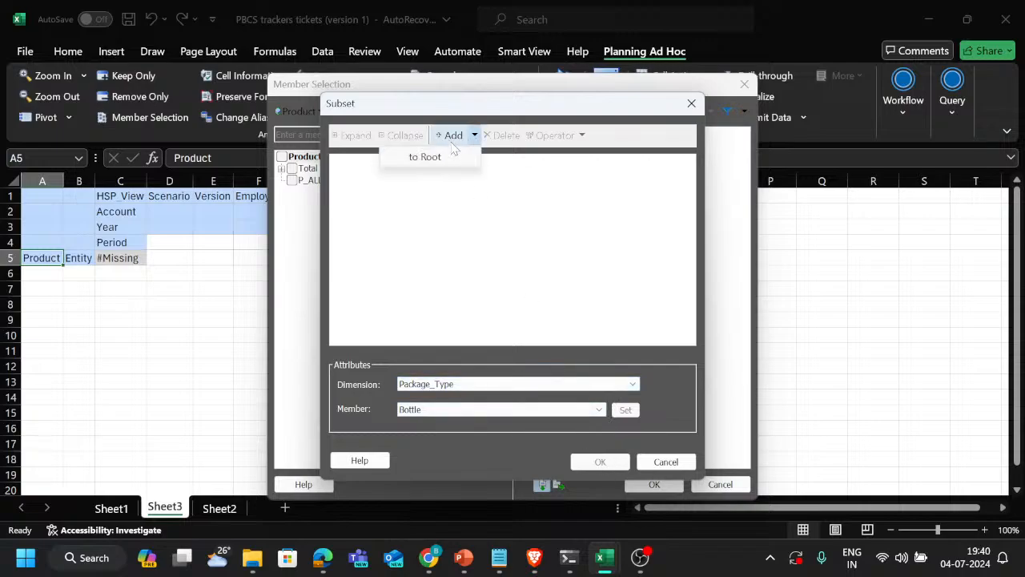
left_click(691, 104)
left_click(691, 104)
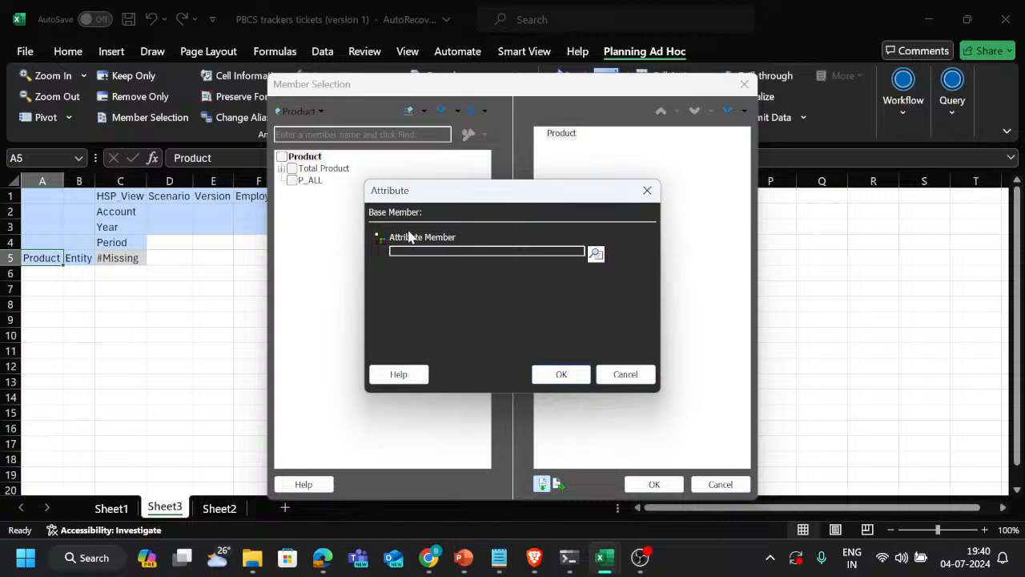
Filter the Product members by the Package_Type attribute Bottle, and remove Product from the selected members
left_click(595, 254)
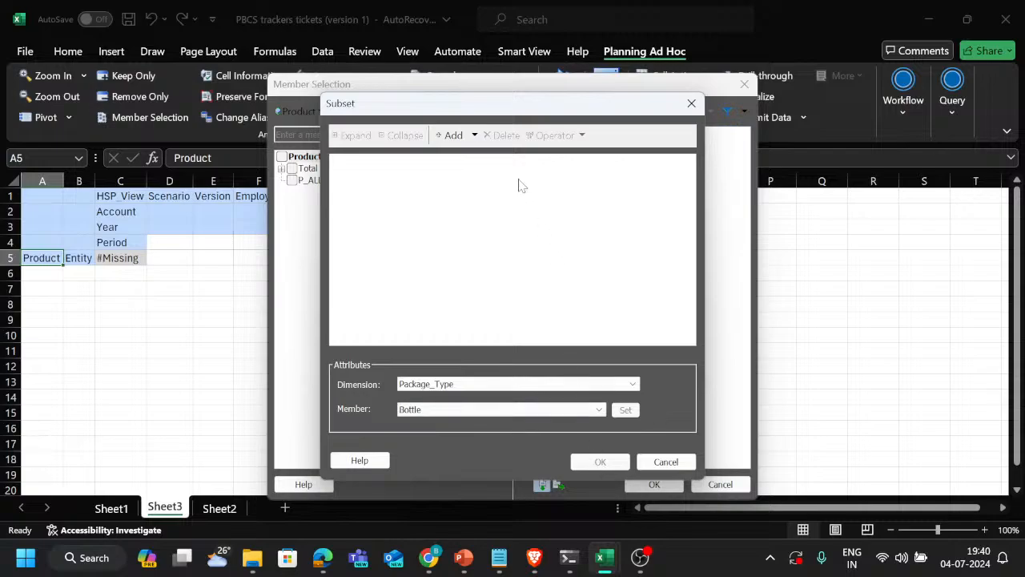
left_click(474, 138)
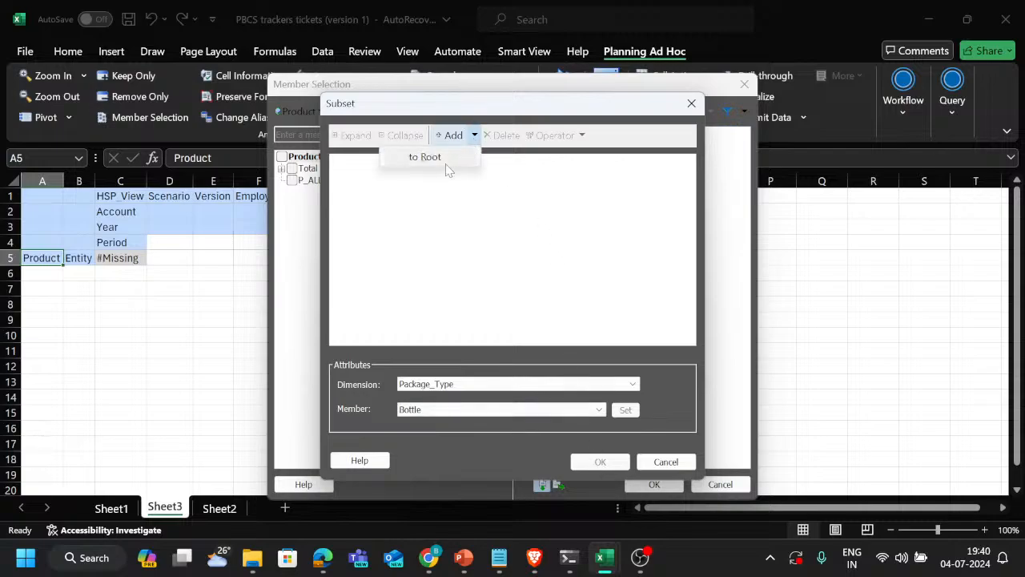
left_click(447, 165)
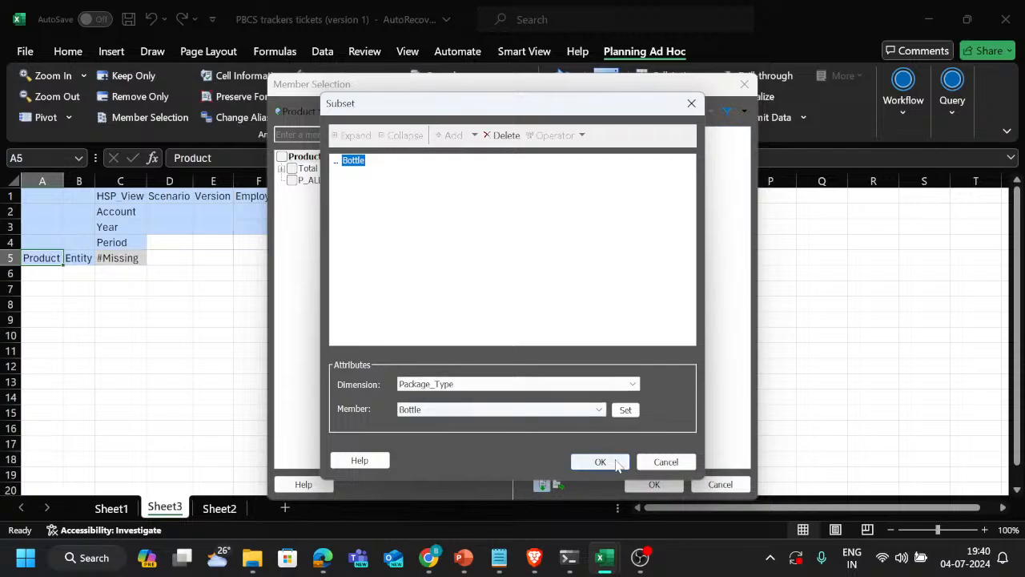
left_click(625, 410)
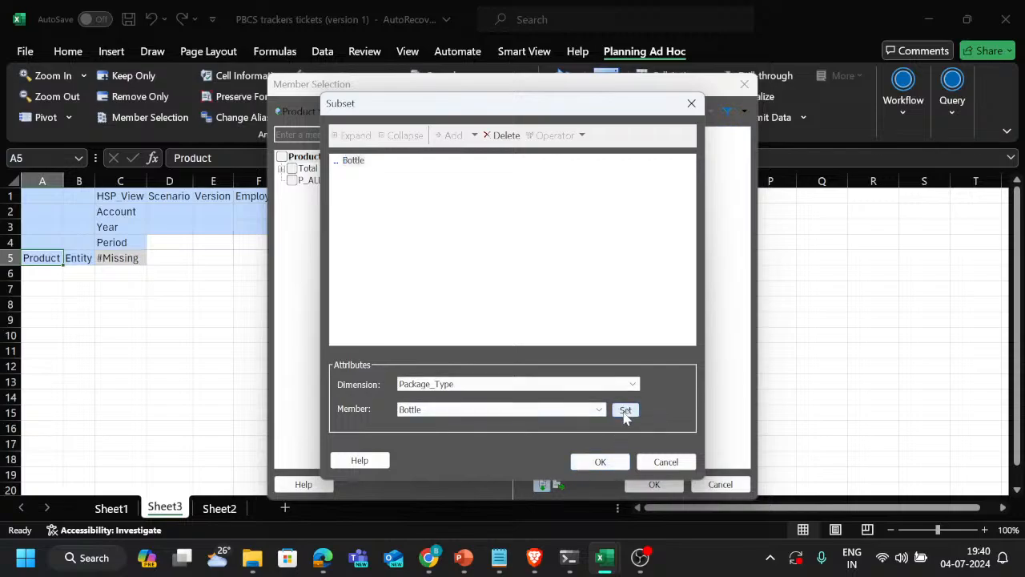
left_click(600, 461)
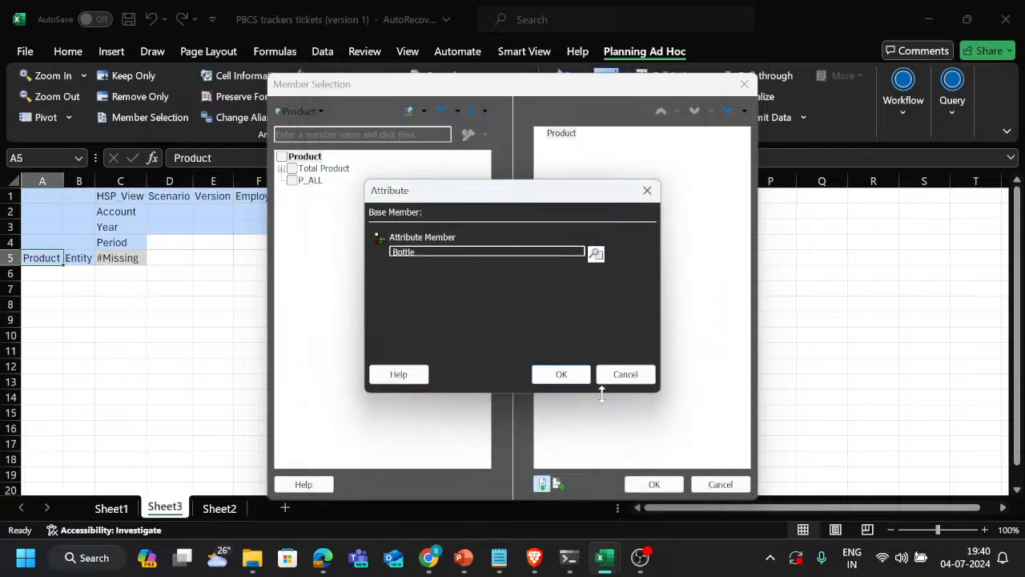
left_click(571, 377)
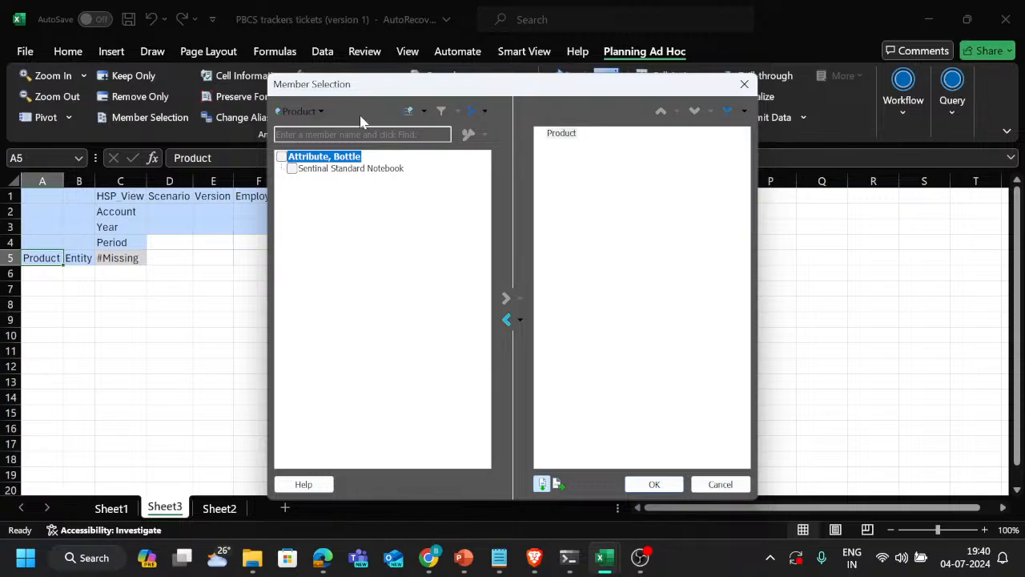
left_click(293, 169)
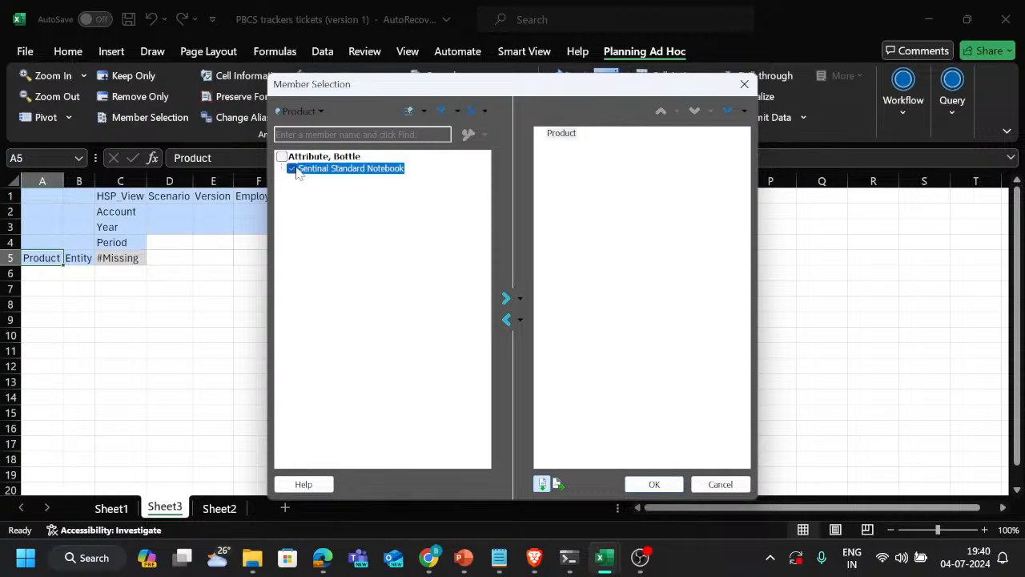
left_click(508, 322)
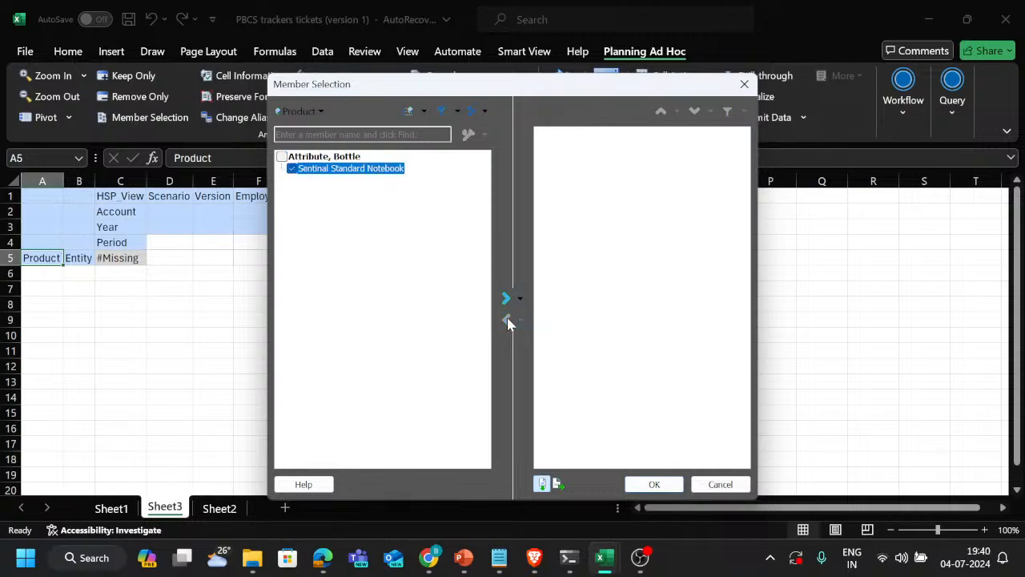
Change the attribute filter on the Product members to the Package_Type member Cartoon
left_click(426, 111)
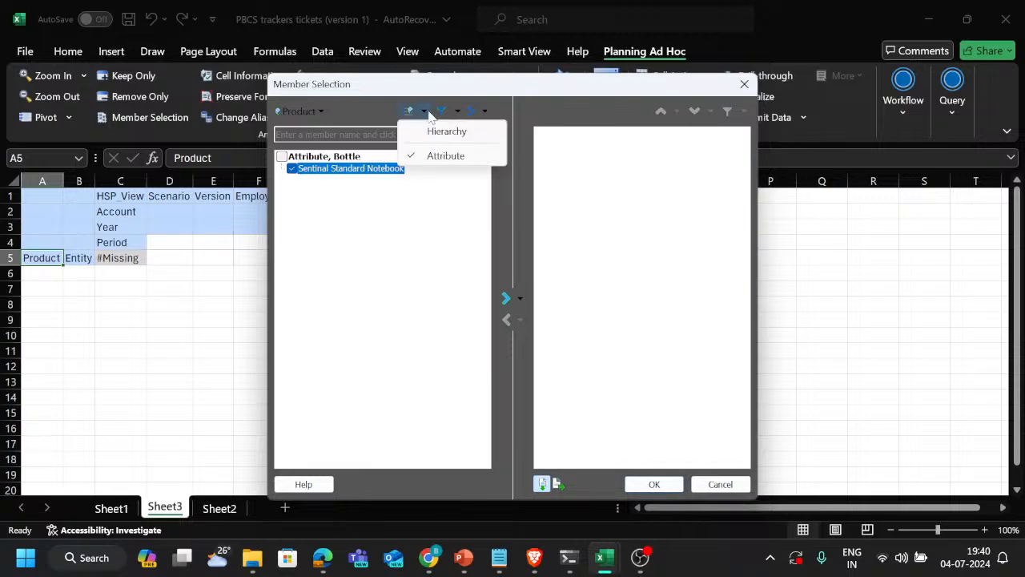
left_click(431, 153)
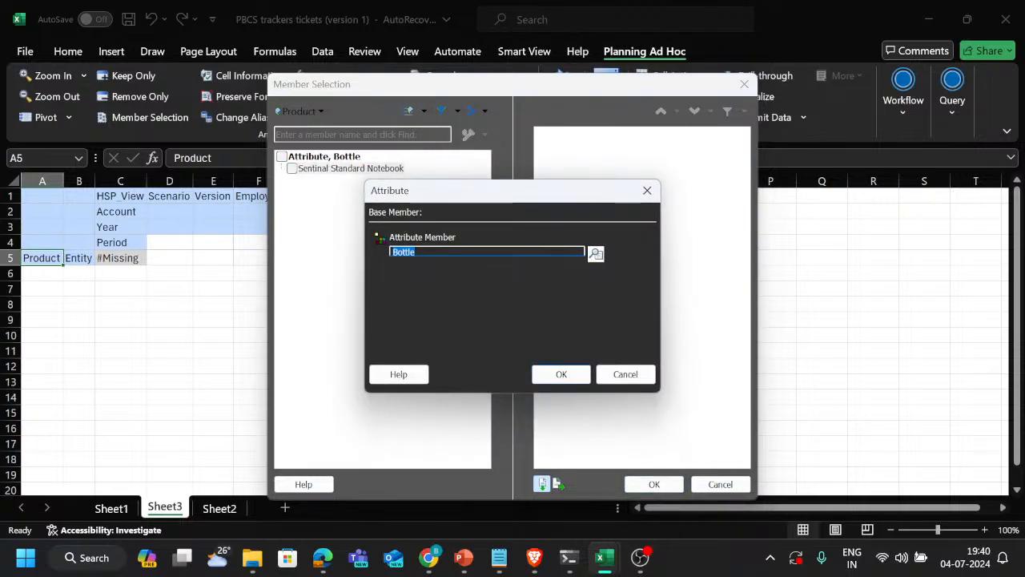
left_click(596, 254)
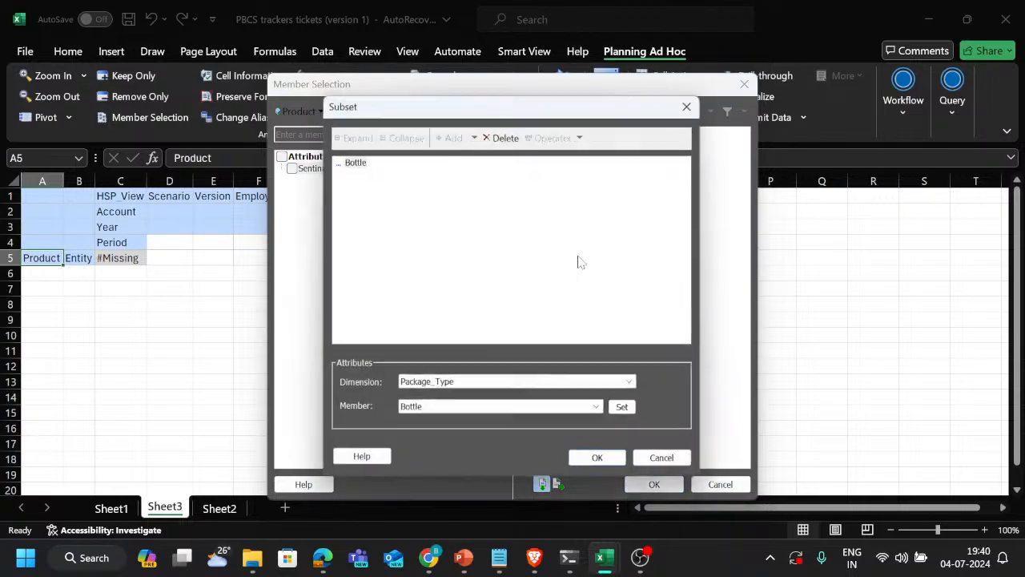
left_click(517, 410)
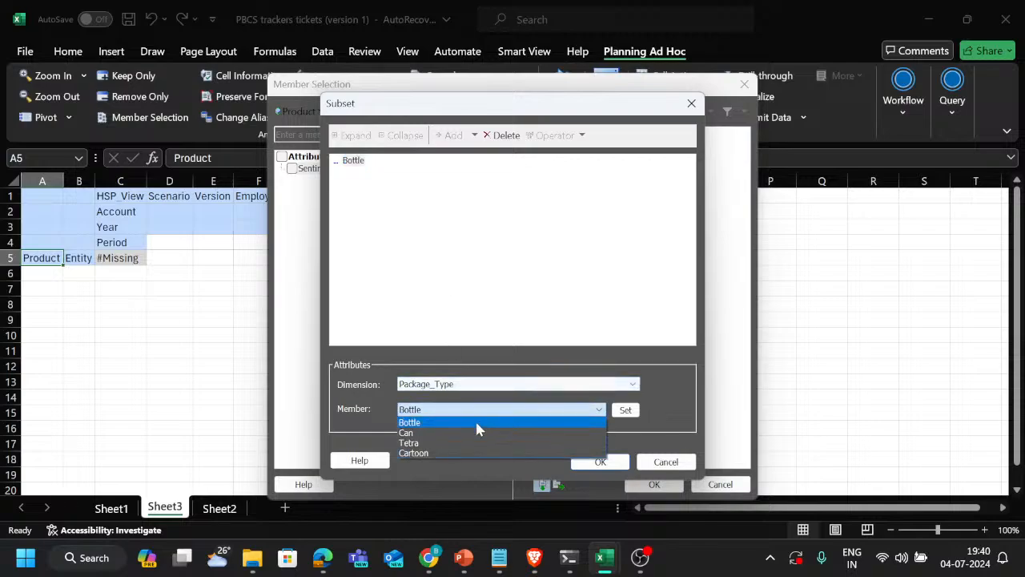
left_click(459, 453)
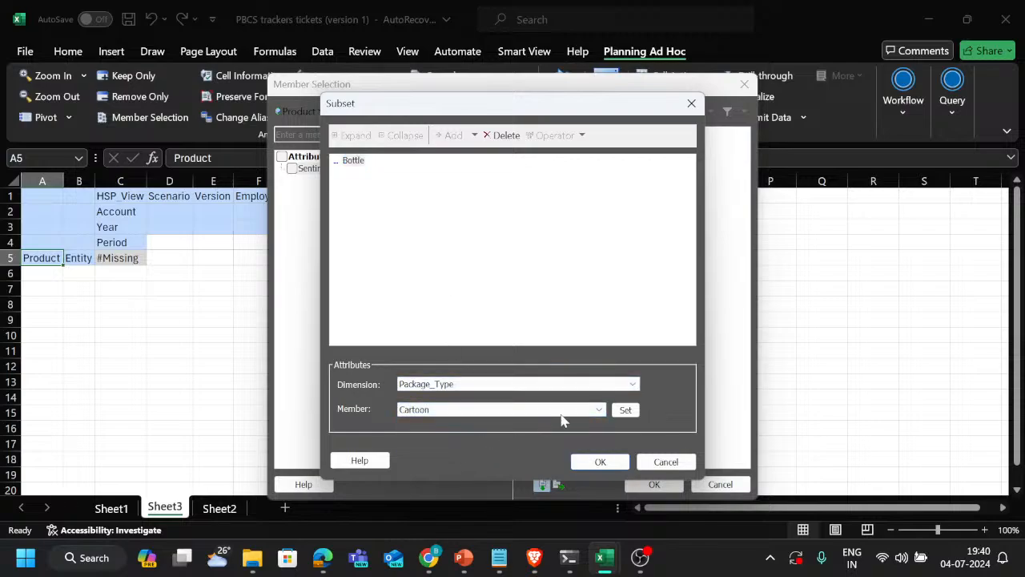
left_click(630, 410)
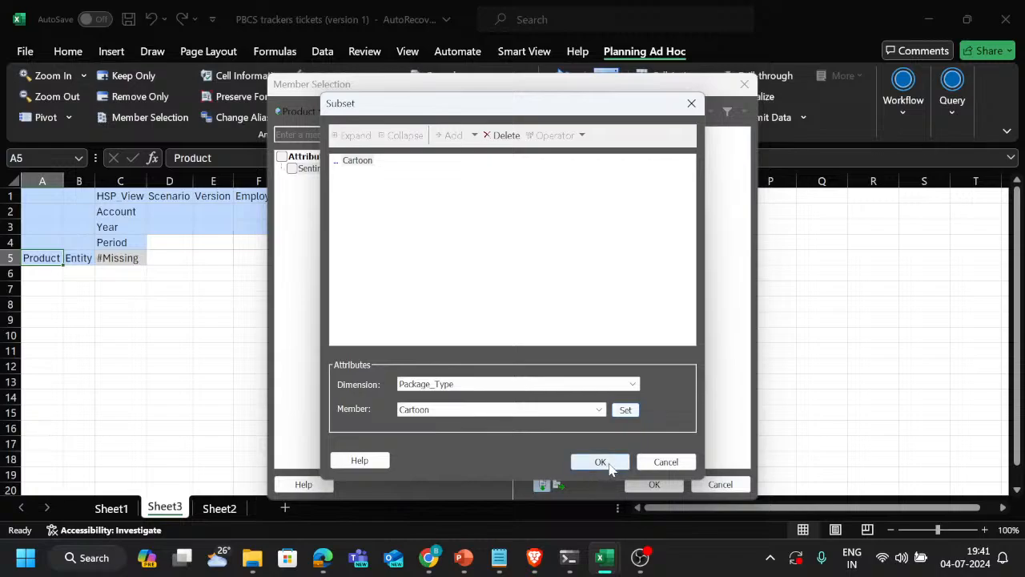
left_click(600, 461)
left_click(564, 376)
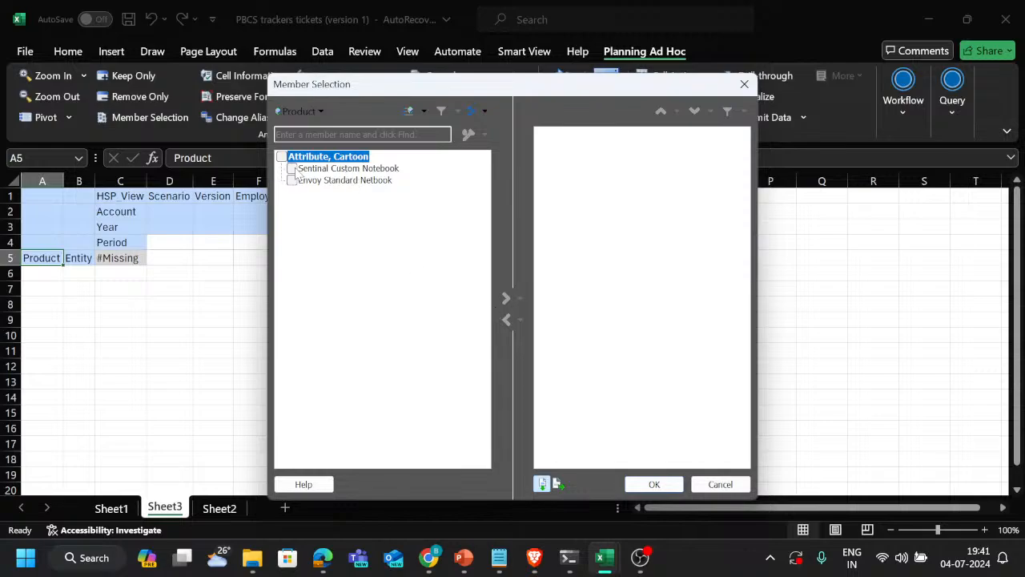
Select Sentinal Custom Notebook and Envoy Standard Netbook and place them in the grid as the Product rows
left_click(292, 169)
left_click(292, 181)
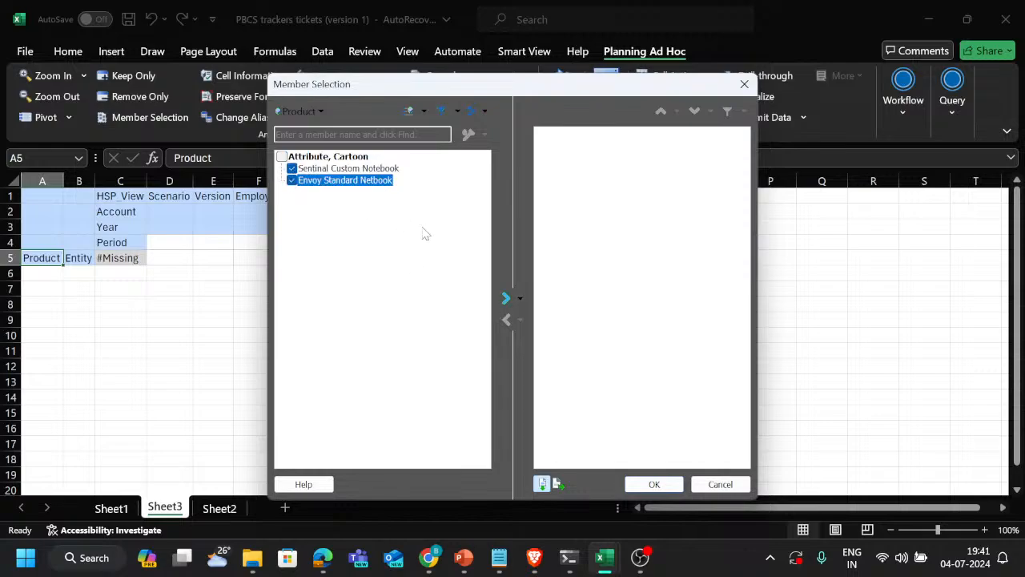
left_click(507, 300)
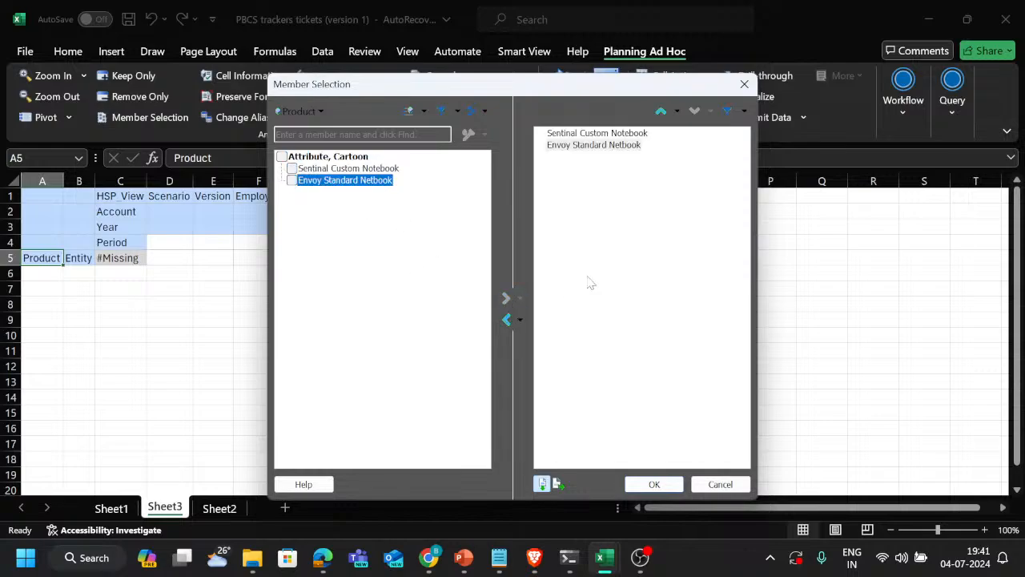
left_click(664, 484)
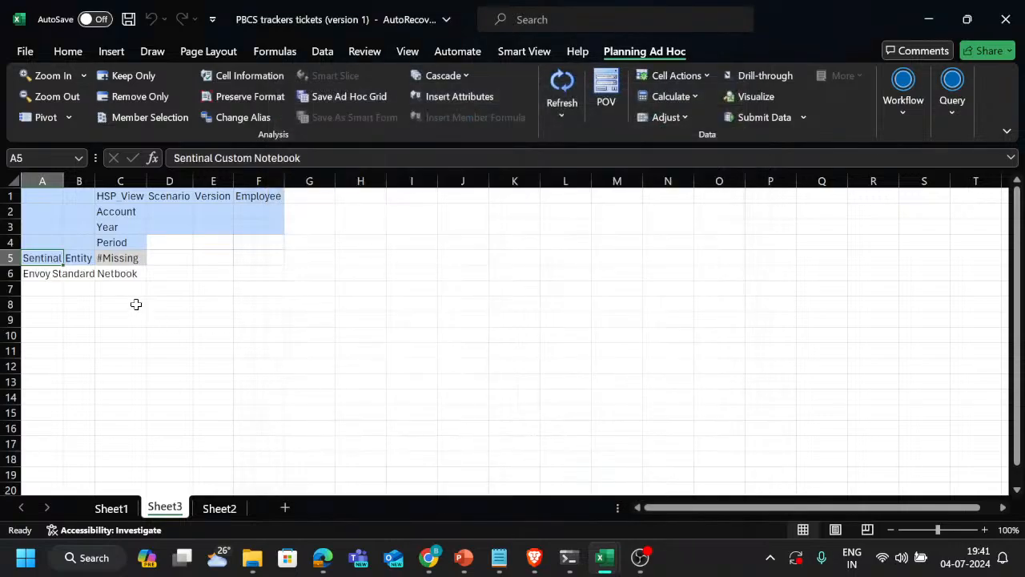
Copy Entity into the Envoy Standard Netbook row and refresh the ad hoc grid
left_click(79, 256)
key("ctrl+c")
left_click(80, 273)
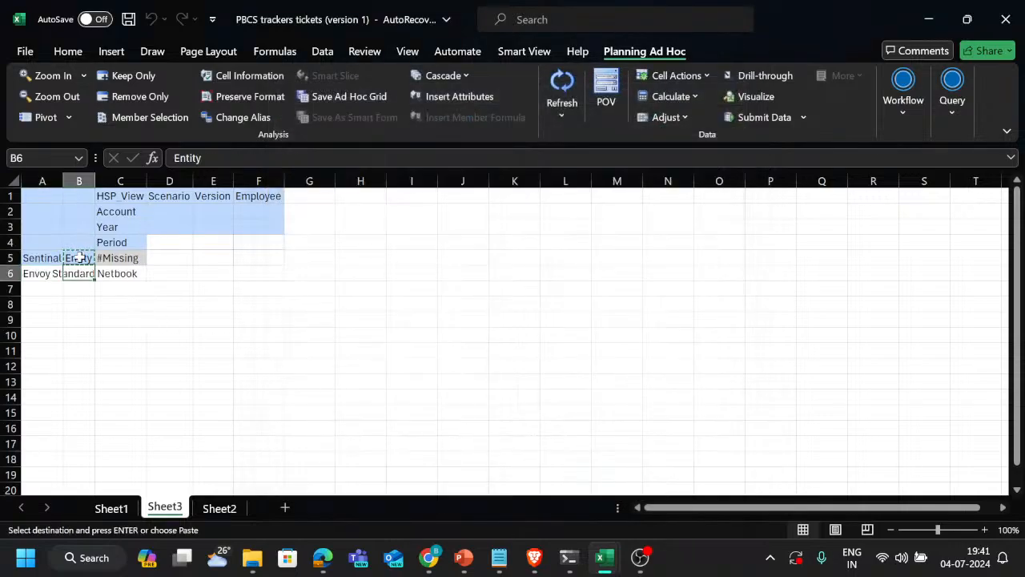
key("Return")
left_click(561, 86)
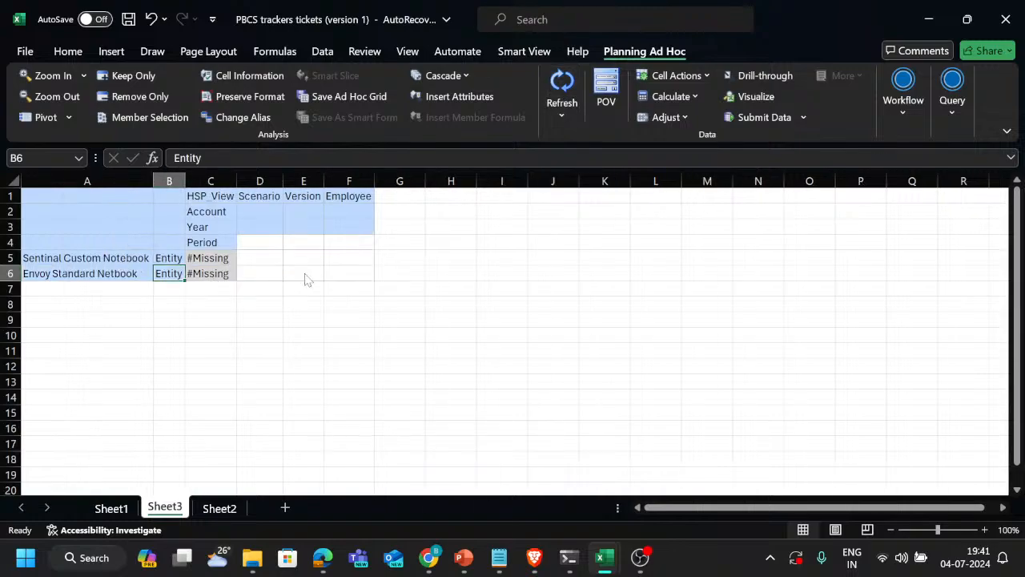
Open member selection for the Sentinal Custom Notebook row and filter the Product members by the UDA Home_Delivery
left_click(113, 254)
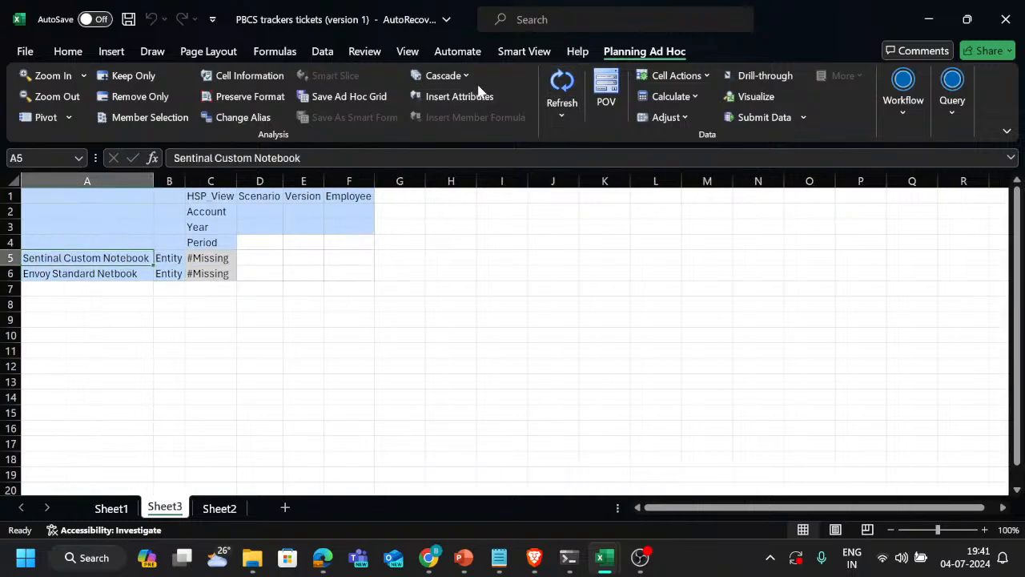
left_click(160, 118)
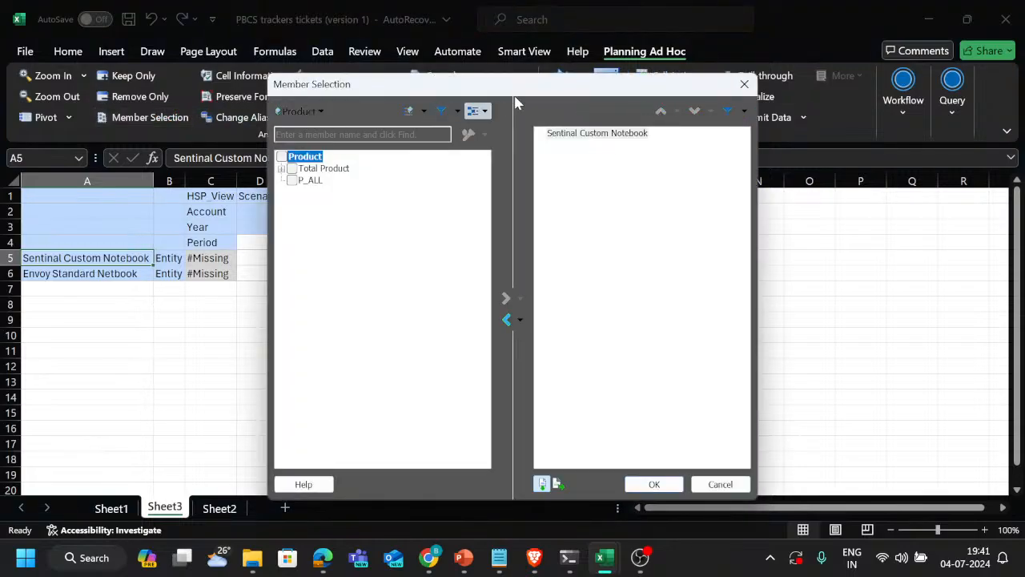
left_click(478, 112)
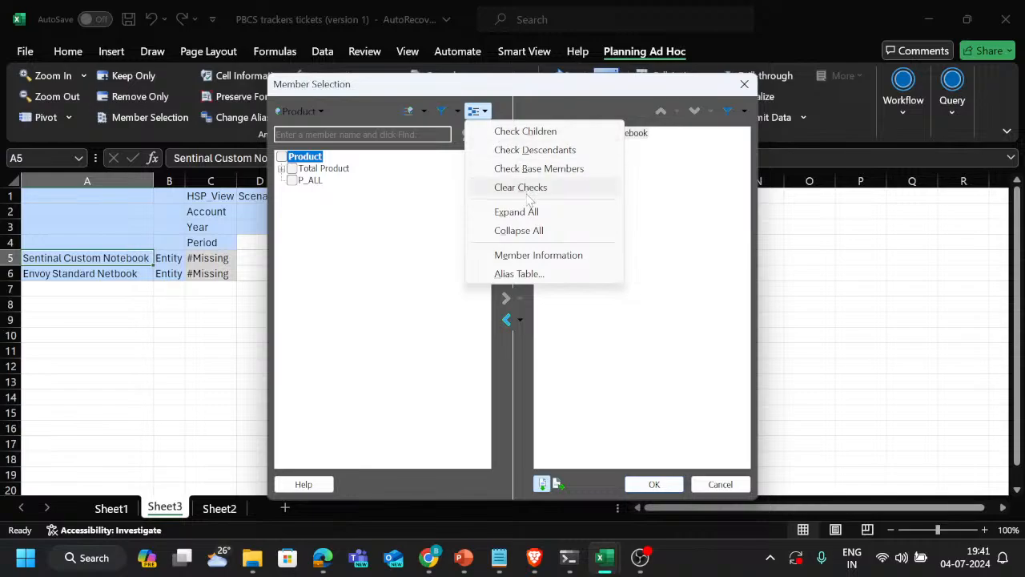
left_click(655, 210)
left_click(455, 112)
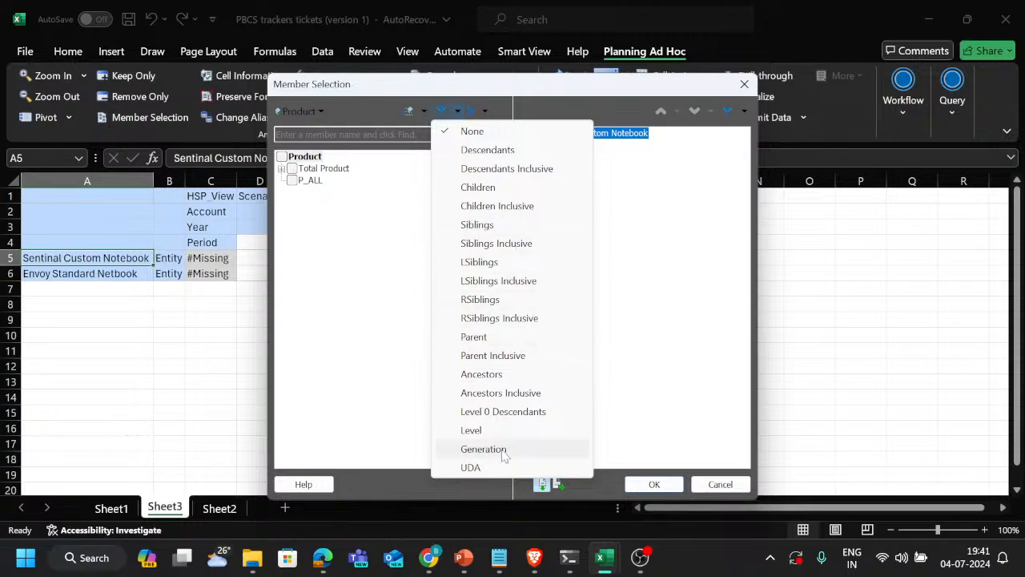
left_click(484, 469)
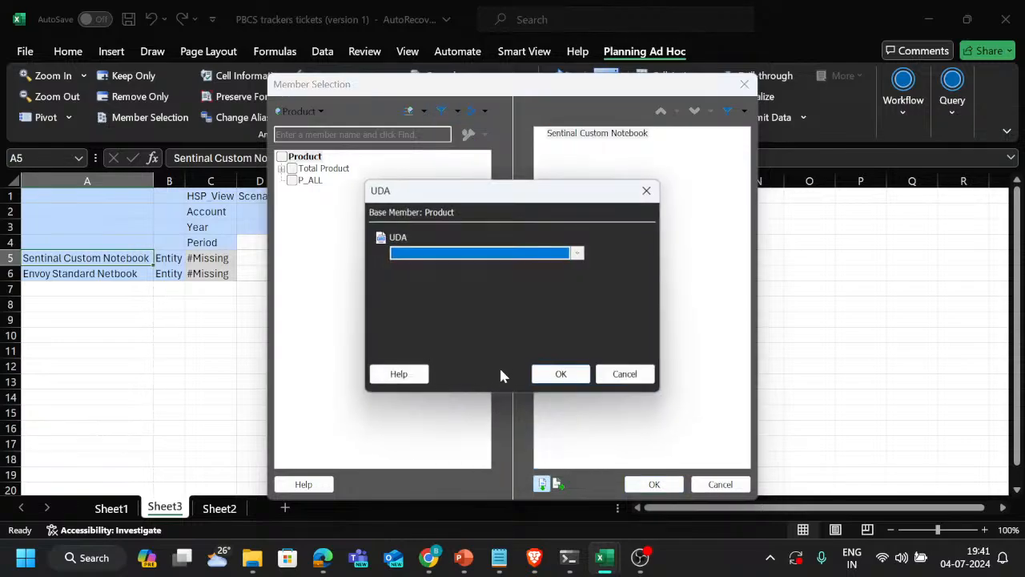
left_click(578, 255)
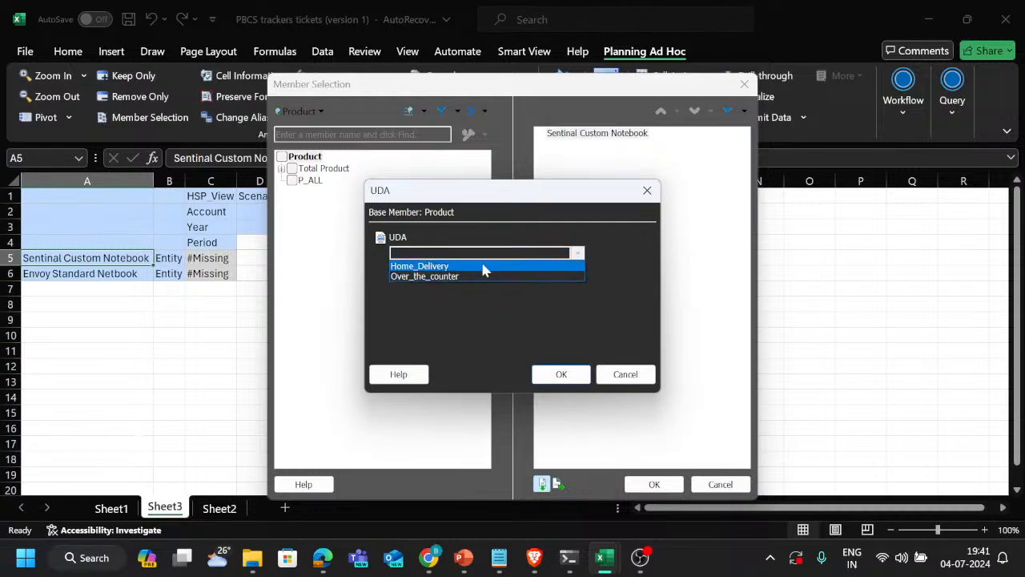
left_click(440, 268)
left_click(560, 374)
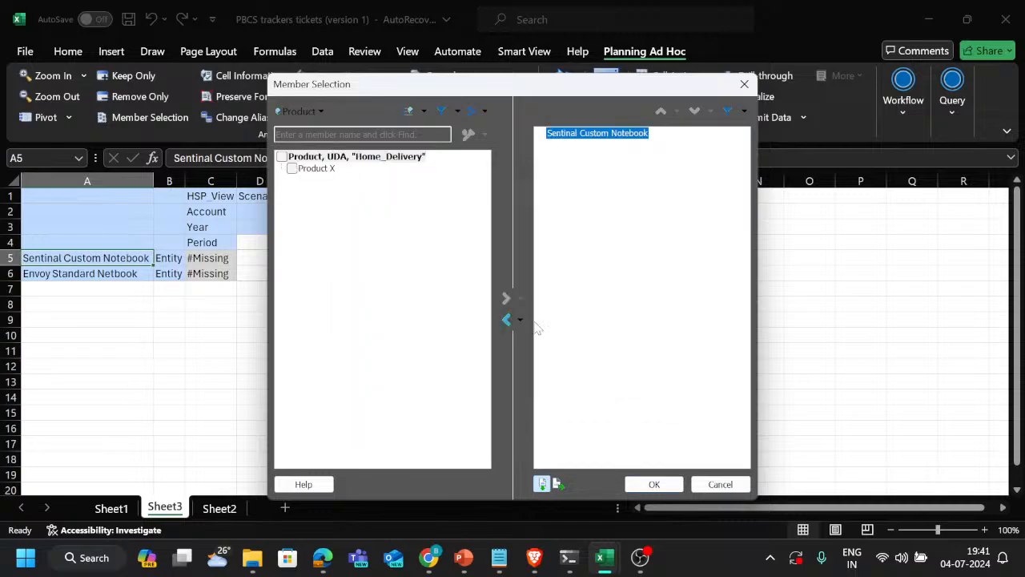
Replace Sentinal Custom Notebook with Product X in the selected members and place it in the grid row
left_click(292, 169)
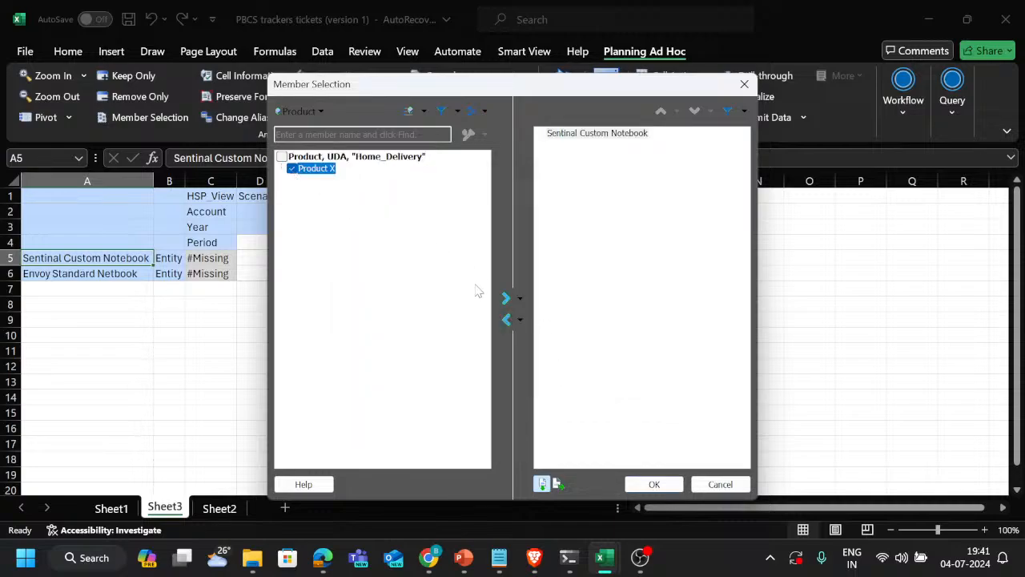
left_click(511, 303)
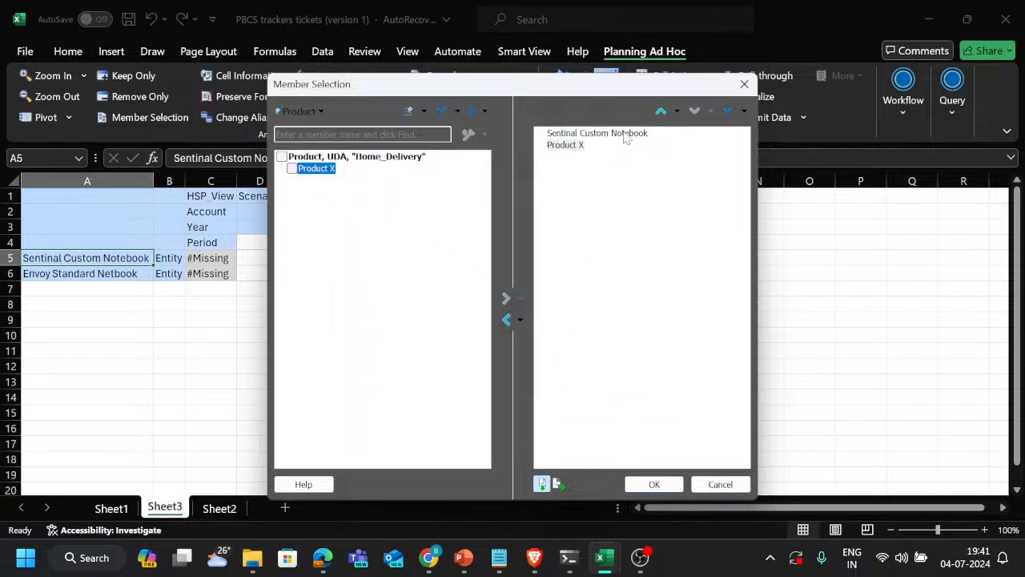
left_click(632, 134)
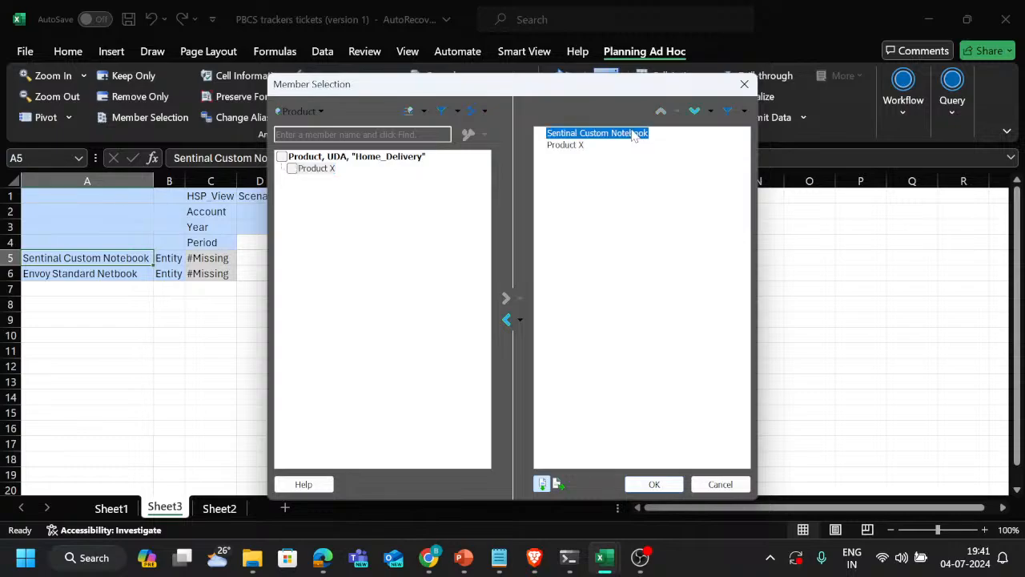
left_click(511, 321)
left_click(655, 484)
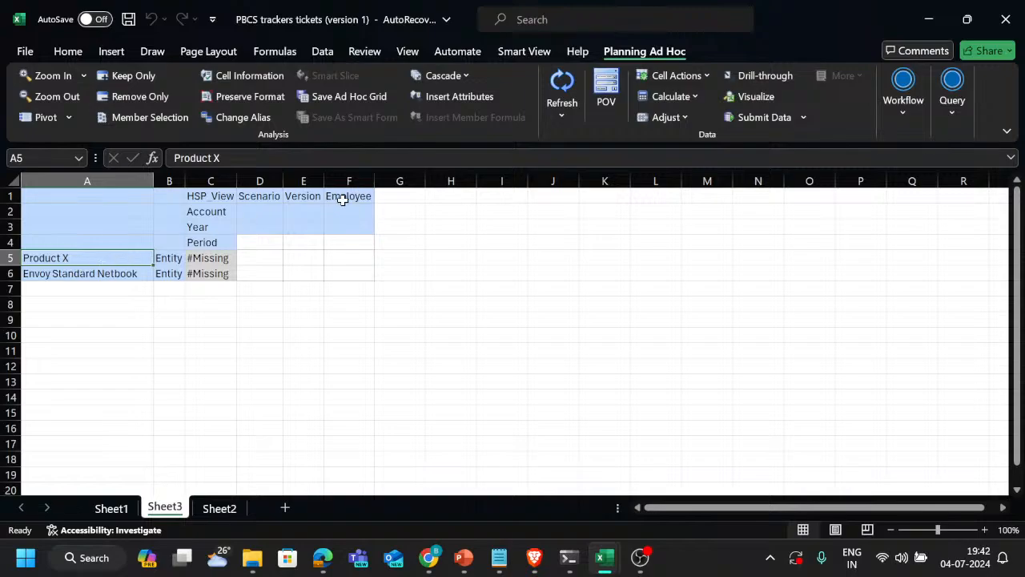
key("ctrl+c")
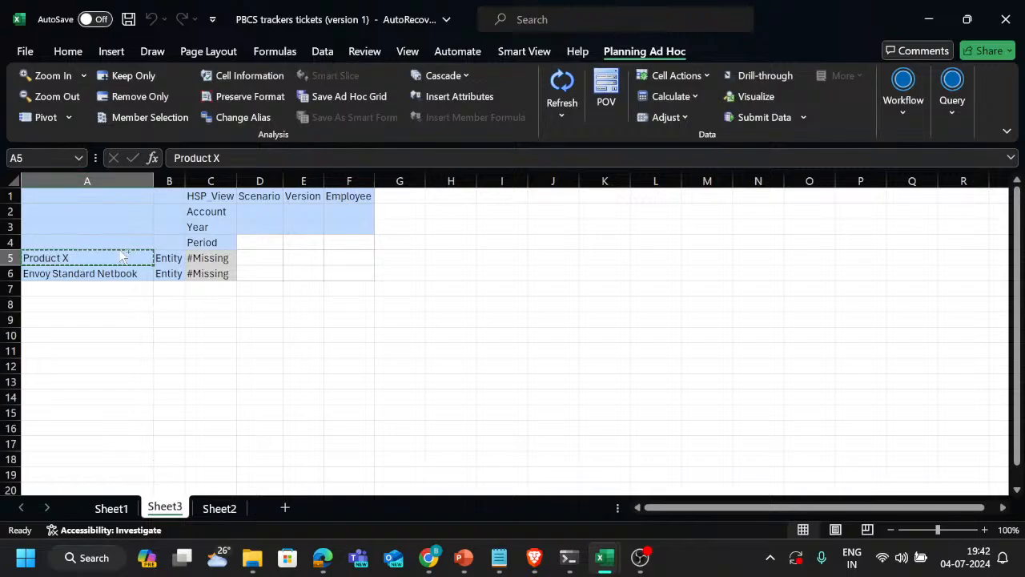
key("Down")
key("Up")
key("Down")
key("Right")
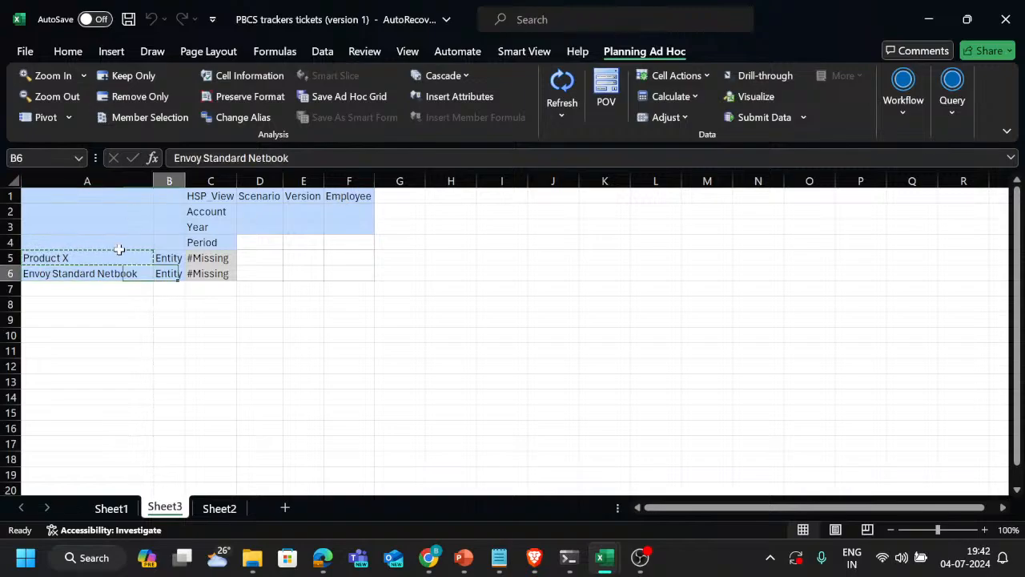
key("Left")
key("Up")
key("Escape")
left_click(336, 288)
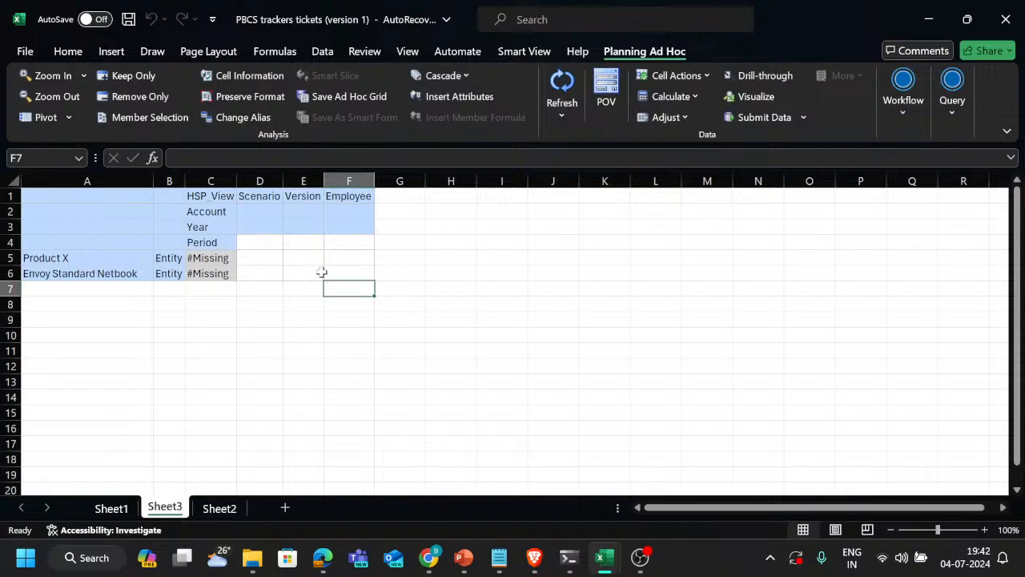
left_click(81, 258)
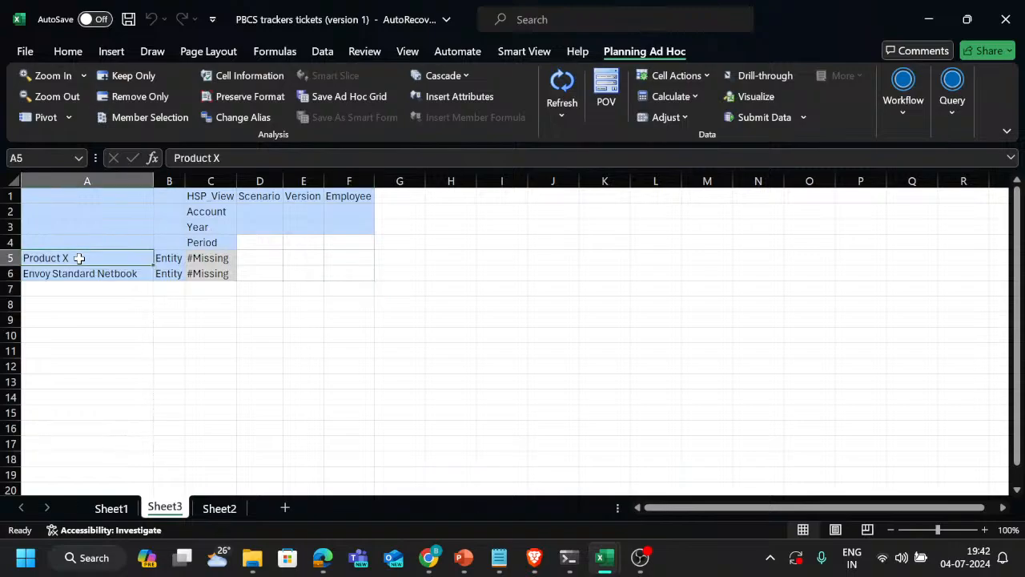
left_click(217, 196)
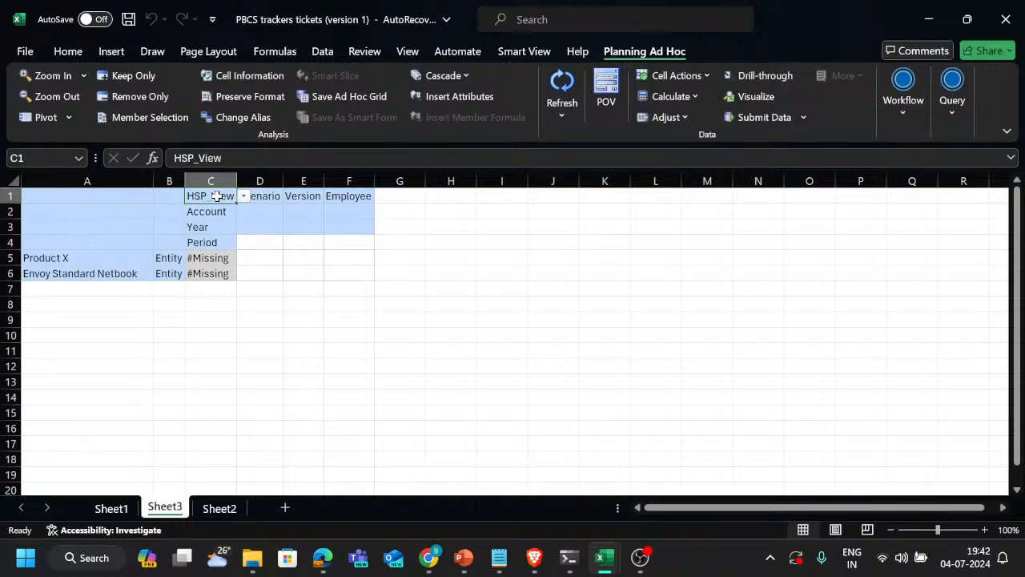
key("shift+Down")
key("shift+Down")
key("shift+Down")
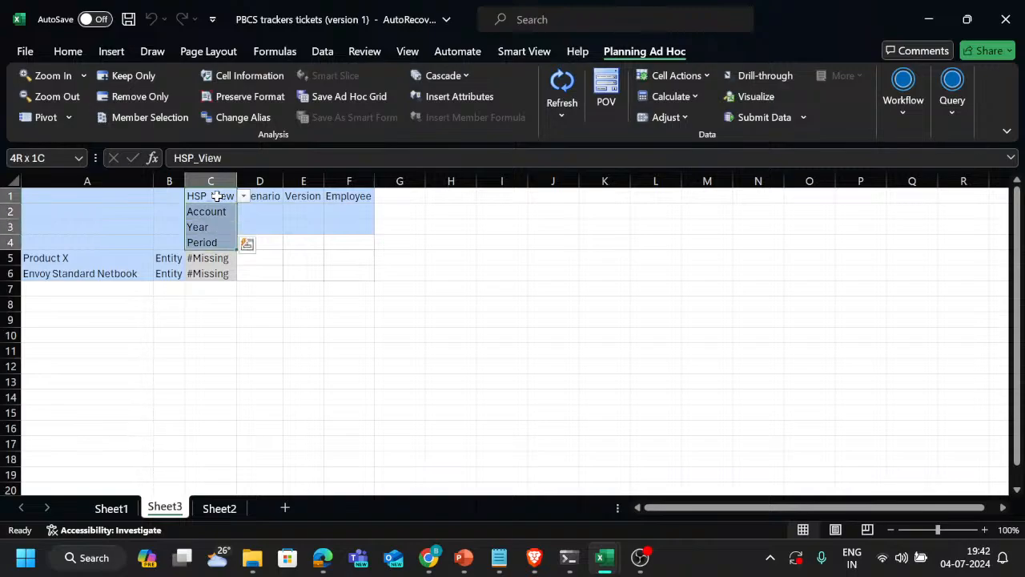
left_click(352, 242)
Switch to the Oracle Planning browser window and close the Export Metadata dimension list
key("alt+Tab")
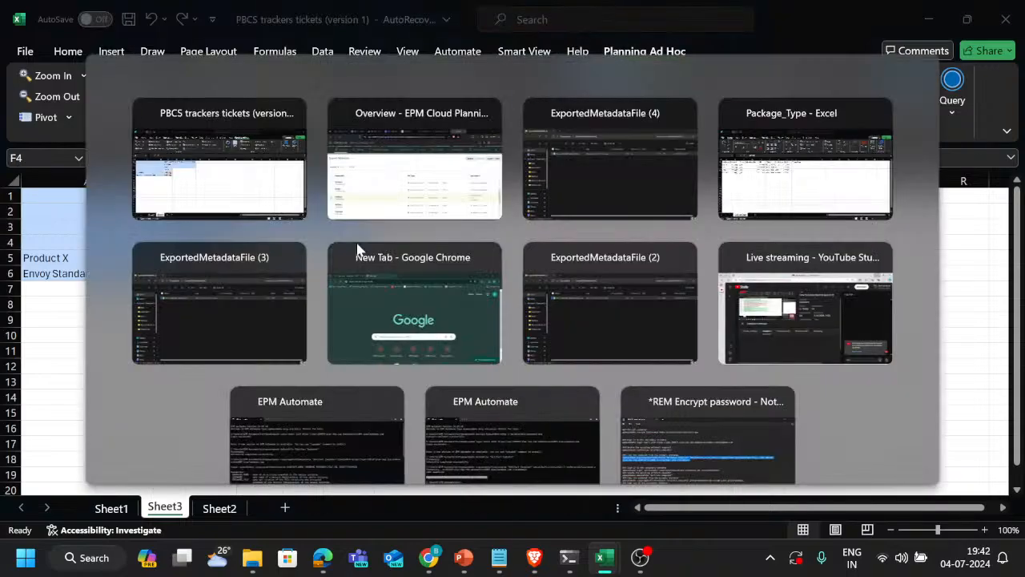
key("alt+Tab")
key("alt+Tab")
key("alt+Tab")
key("alt+Tab")
key("alt+Tab")
key("alt+Tab")
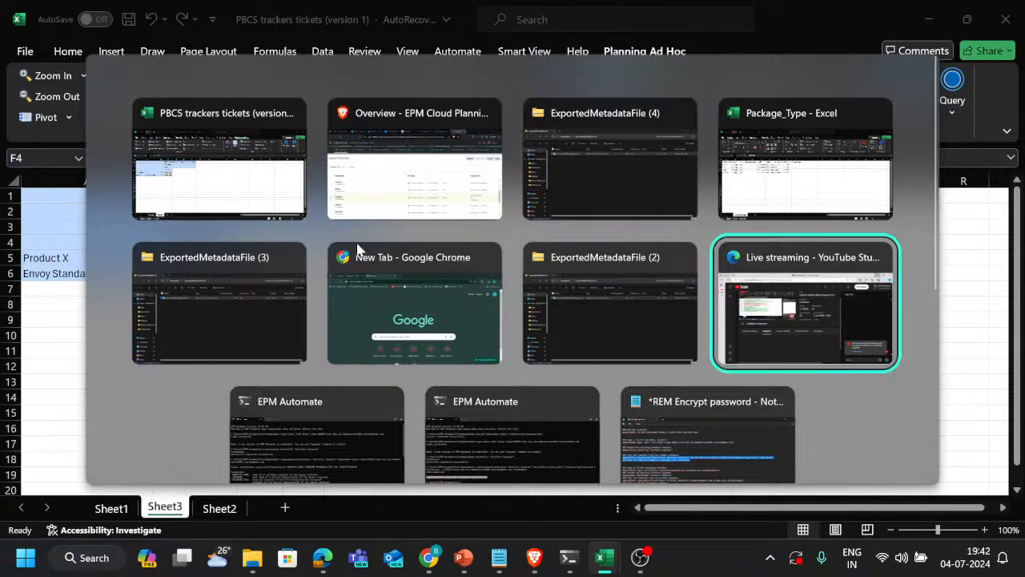
key("alt+shift+Tab")
key("alt+shift+Tab")
key("alt+shift+Tab")
key("alt+shift+Tab")
key("alt+shift+Tab")
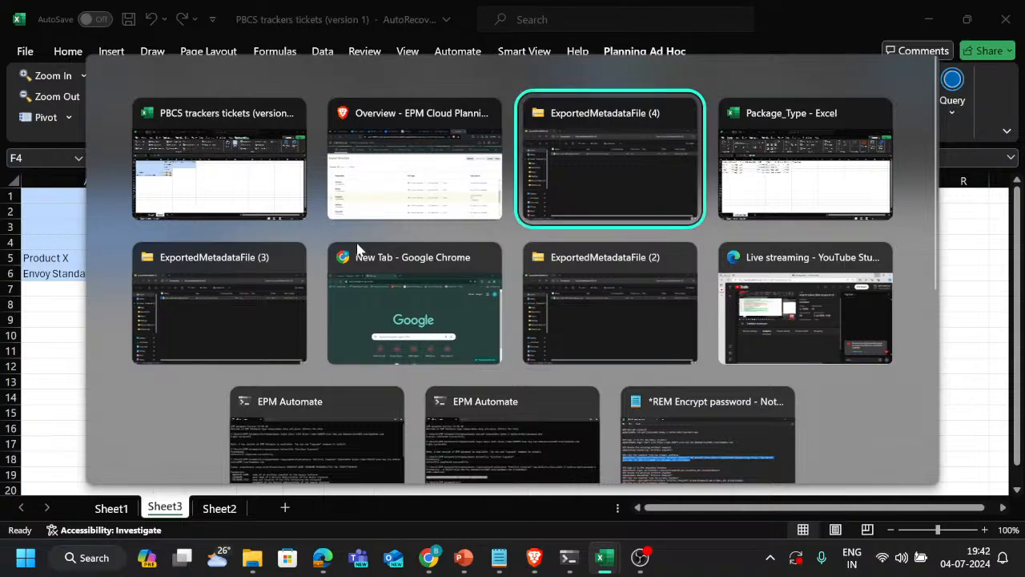
key("alt+shift+Tab")
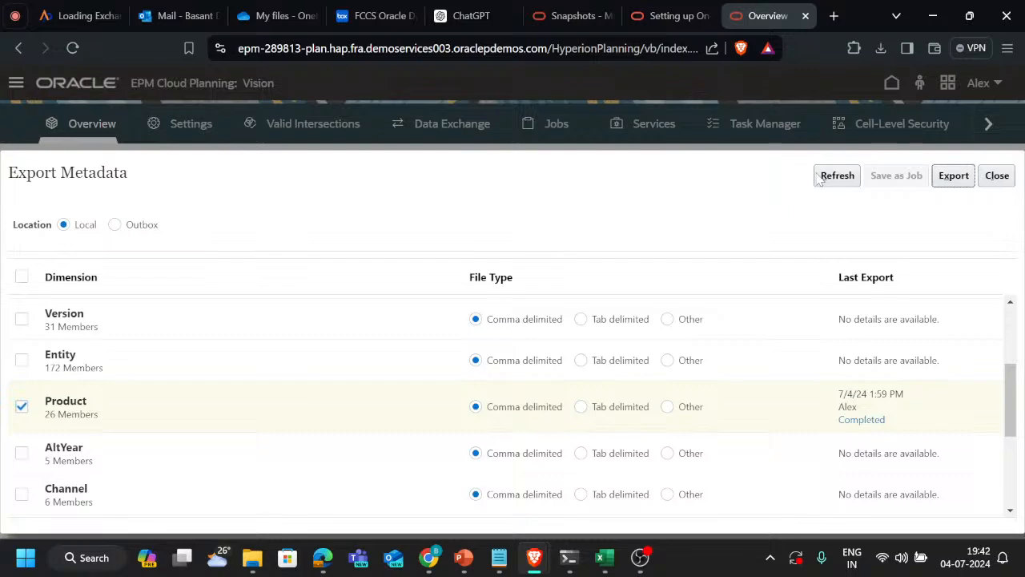
left_click(1003, 177)
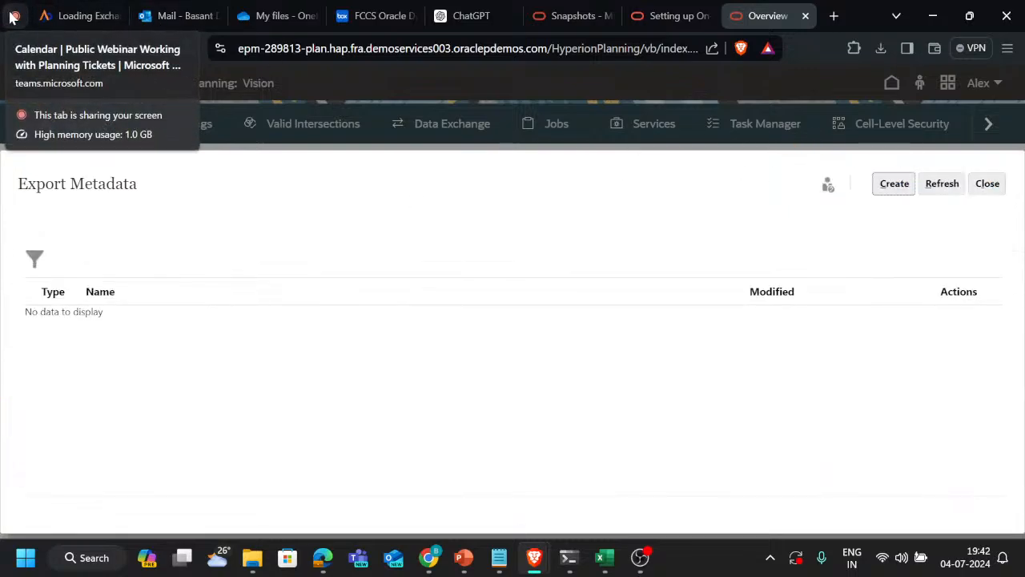
Switch to the PBCS trackers tickets workbook and fill the T194 and T195 titles on Sheet1 with light green
key("alt+Tab")
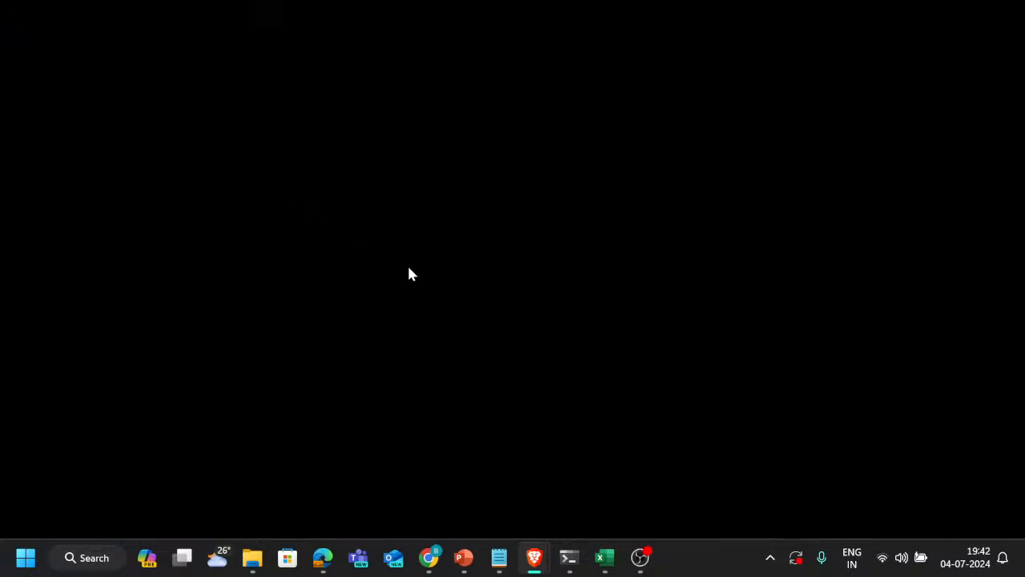
key("alt+Tab")
key("alt+Tab")
key("alt+Tab")
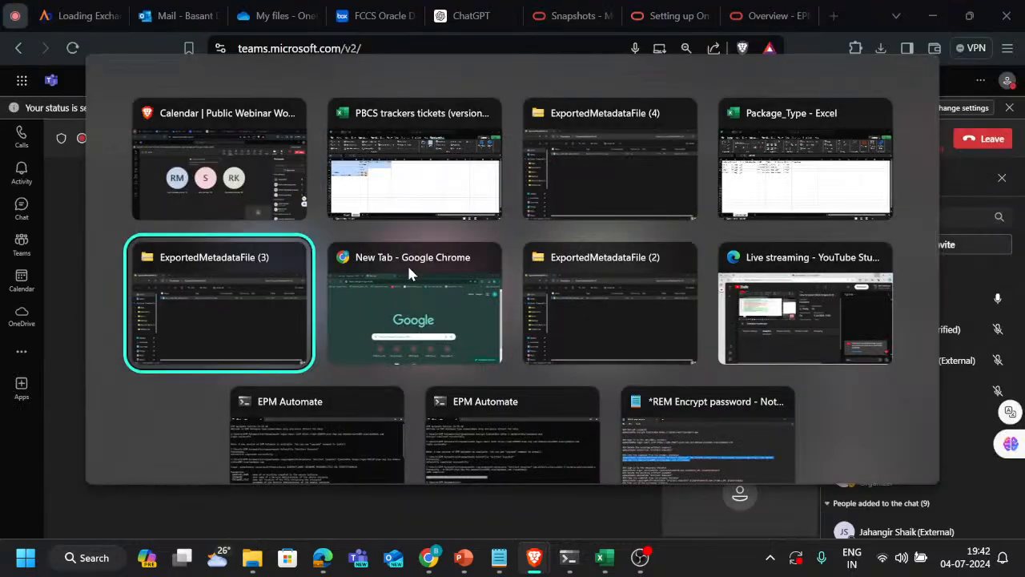
key("alt+shift+Tab")
key("alt+shift+Tab")
key("alt+shift+Tab")
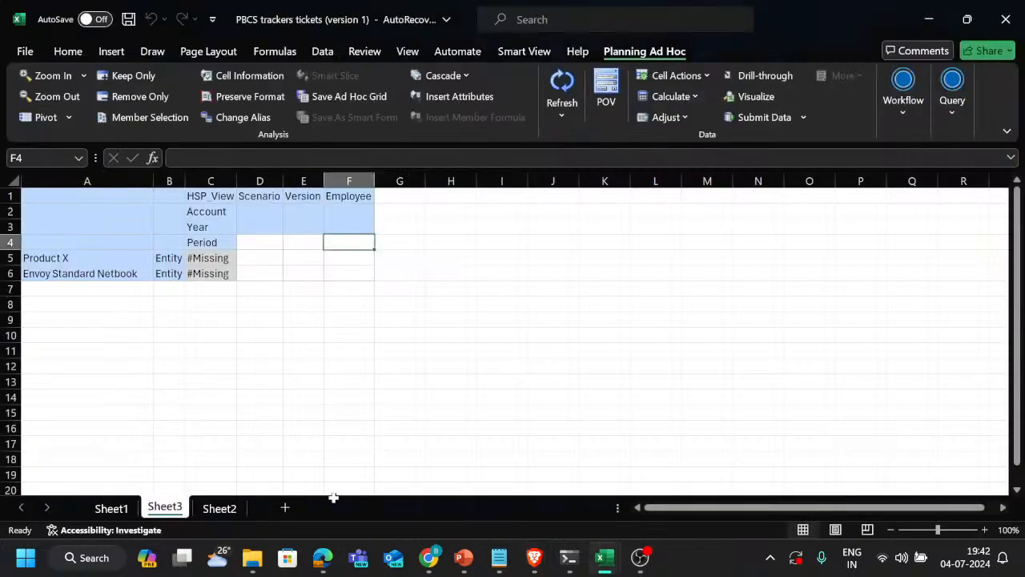
left_click(111, 508)
left_click(394, 328)
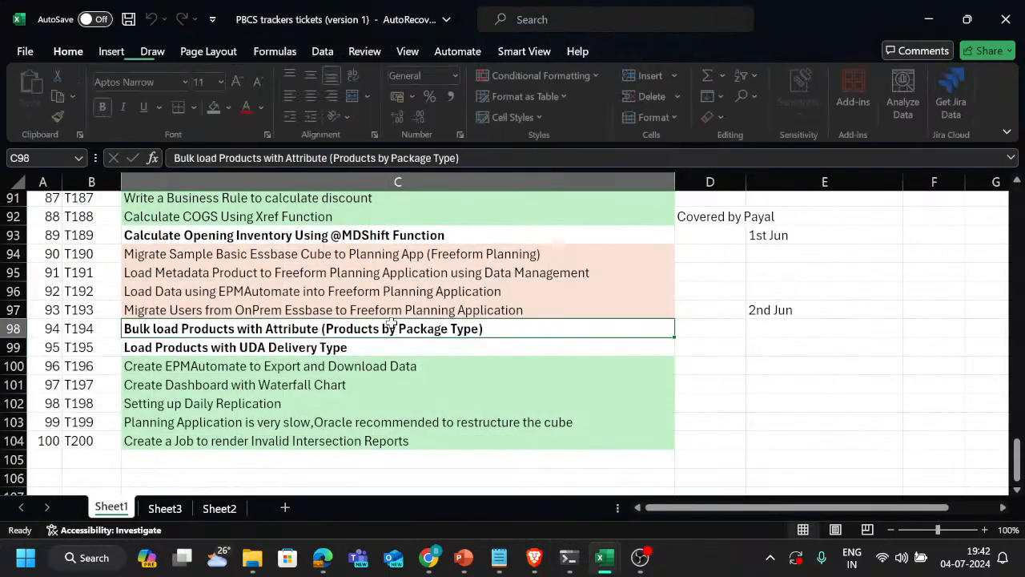
key("shift+Down")
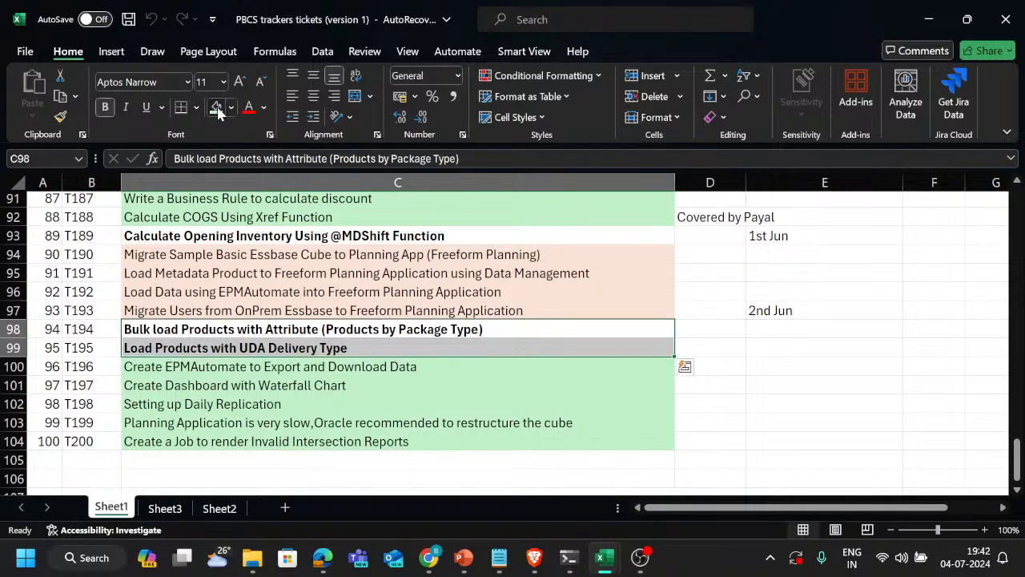
left_click(215, 107)
scroll(382, 261, "up", 2)
scroll(393, 241, "up", 1)
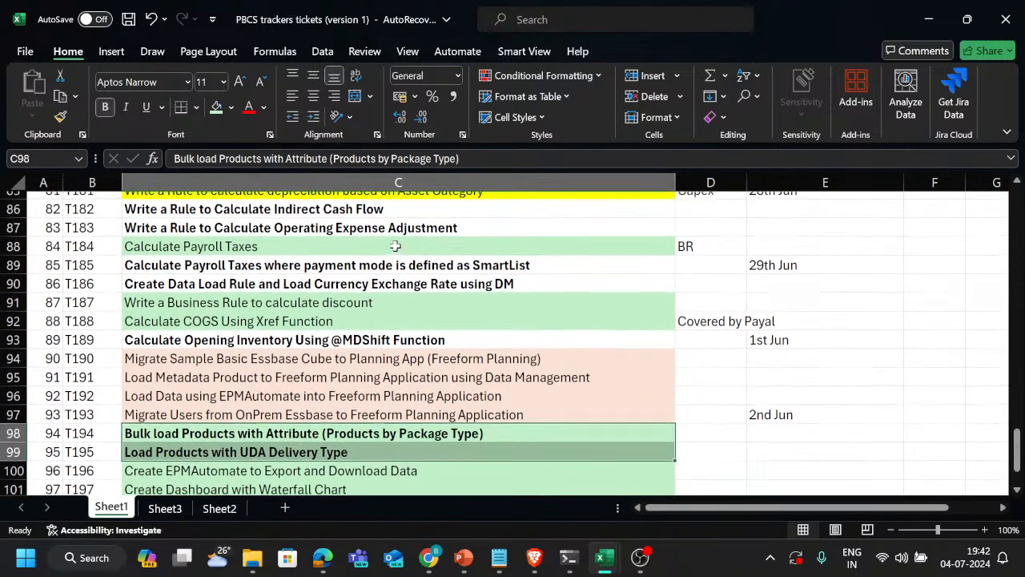
left_click_drag(428, 215, 384, 335)
mouse_move(419, 220)
left_mouse_down()
mouse_move(419, 234)
mouse_move(419, 221)
left_mouse_up()
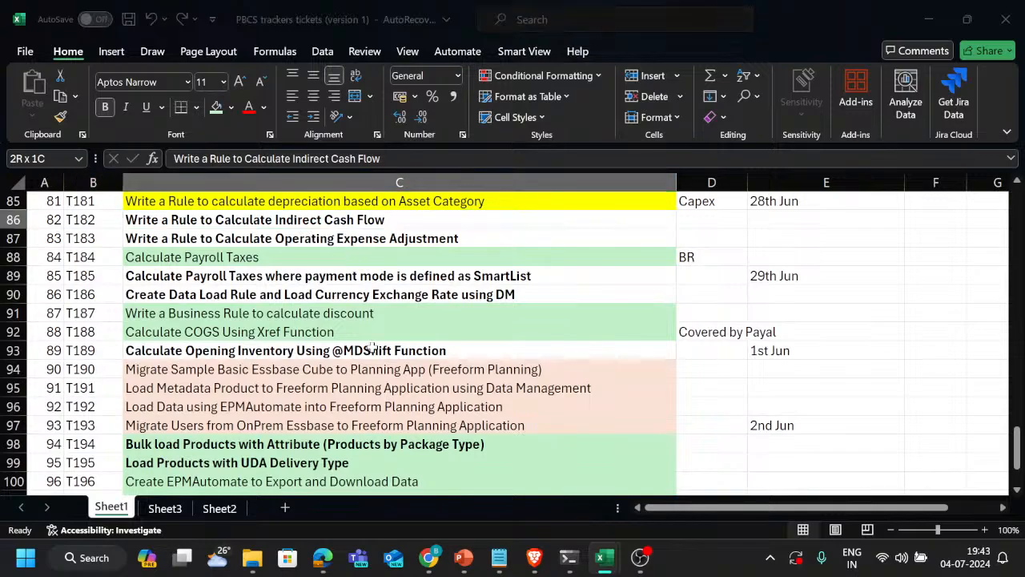
Switch to the Teams meeting, stop sharing the screen and leave the meeting
key("alt+Tab")
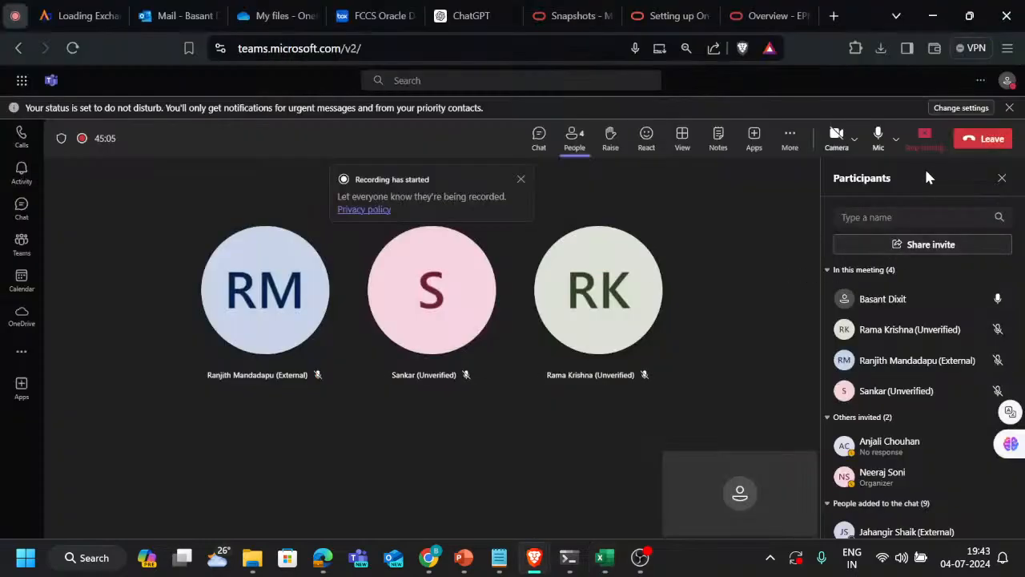
left_click(929, 142)
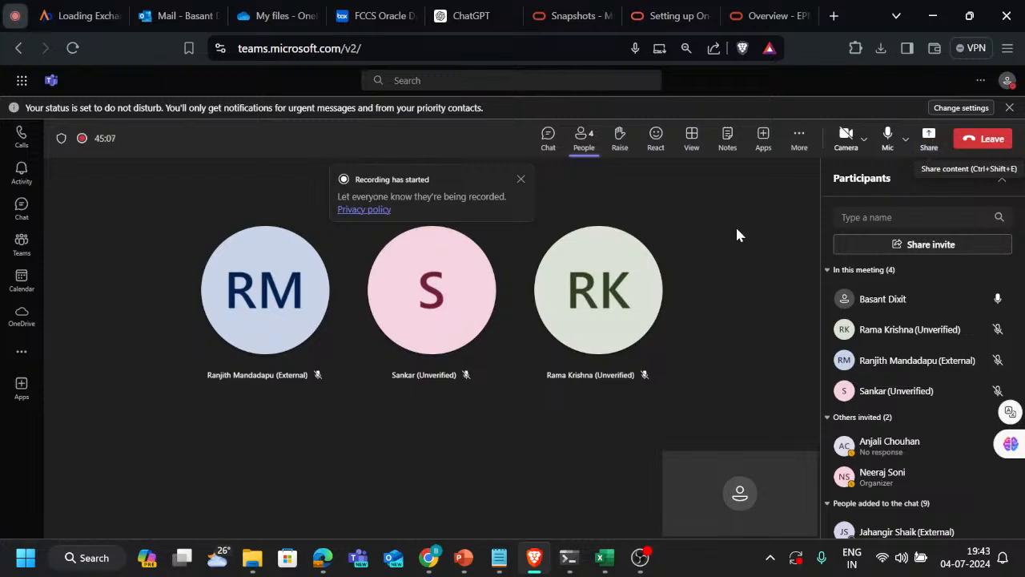
left_click(1002, 155)
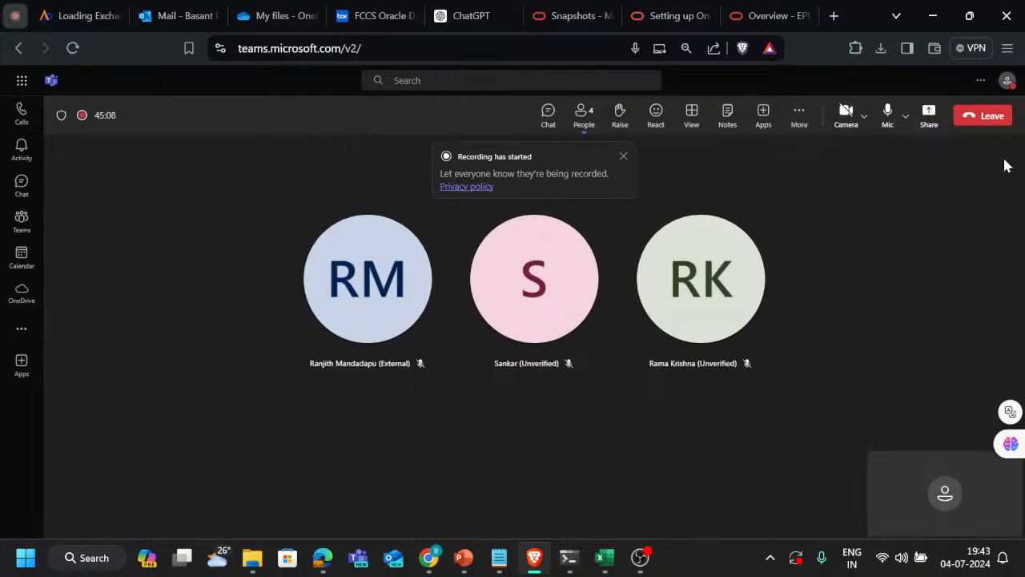
left_click(807, 129)
left_click(982, 177)
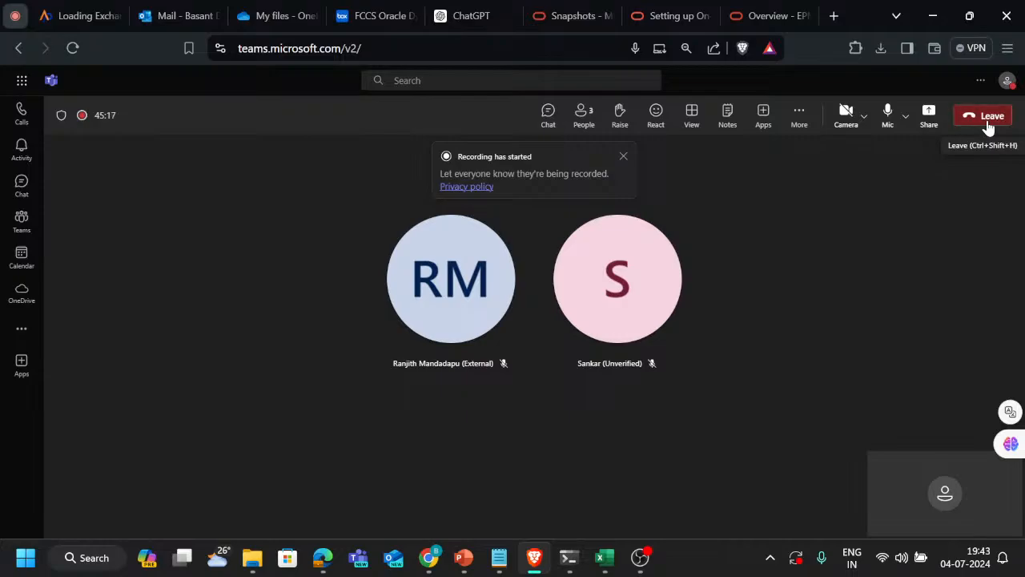
left_click(989, 127)
Switch to YouTube Studio and end the live stream
key("alt+Tab")
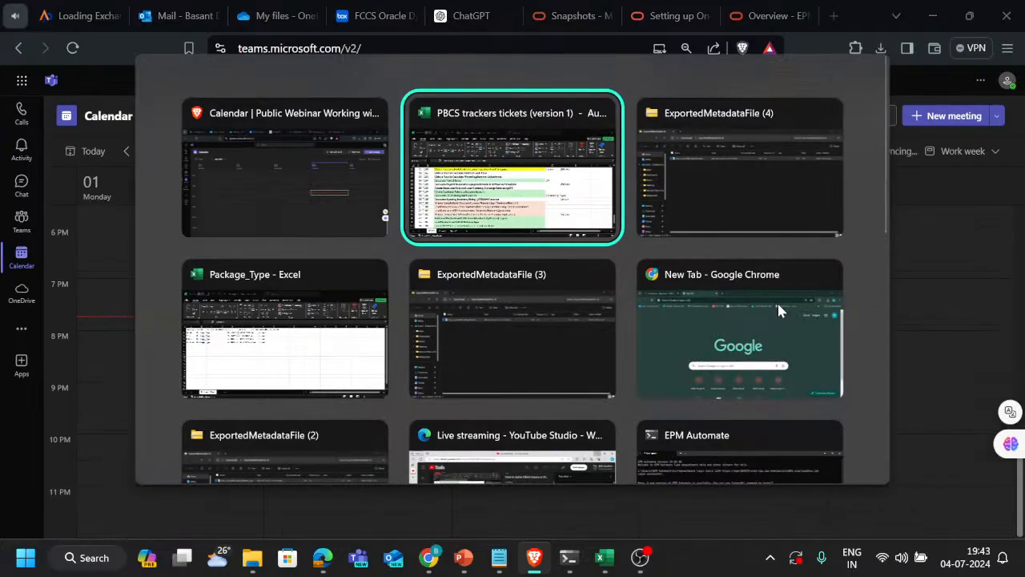
key("alt+Tab")
key("alt+Tab")
key("alt+Tab")
key("alt+Tab")
key("alt+Tab")
key("alt+Tab")
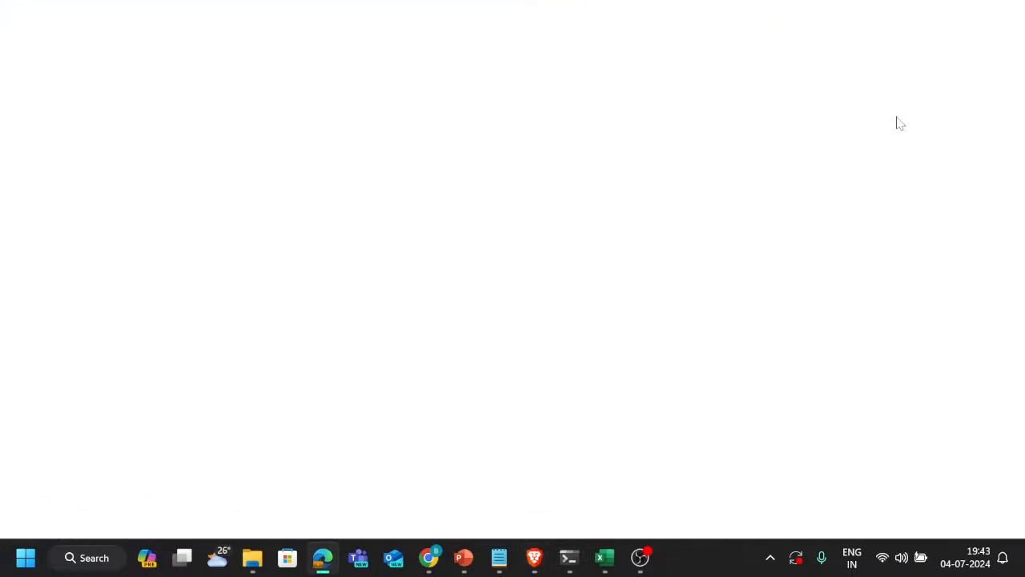
left_click(856, 88)
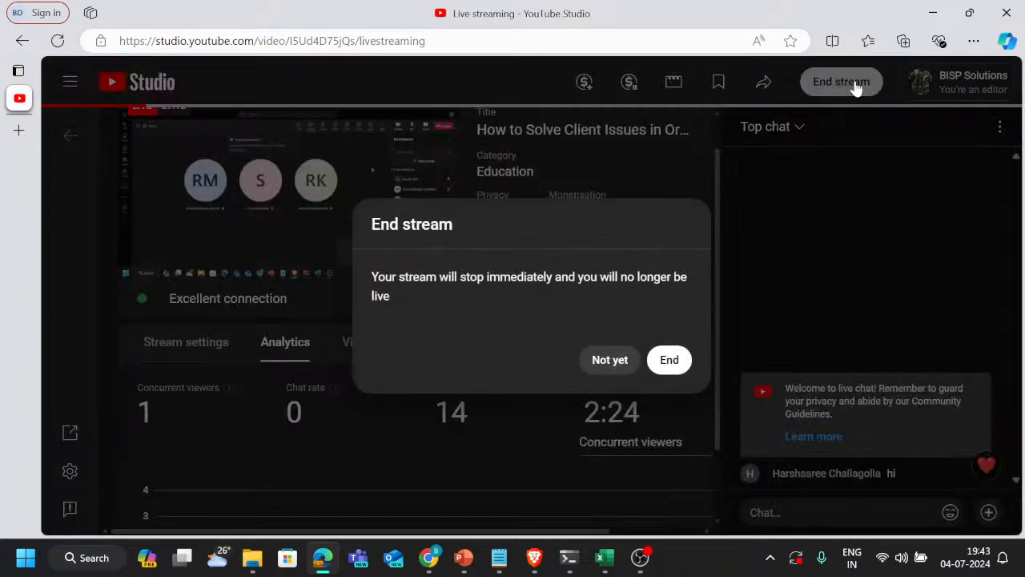
left_click(668, 362)
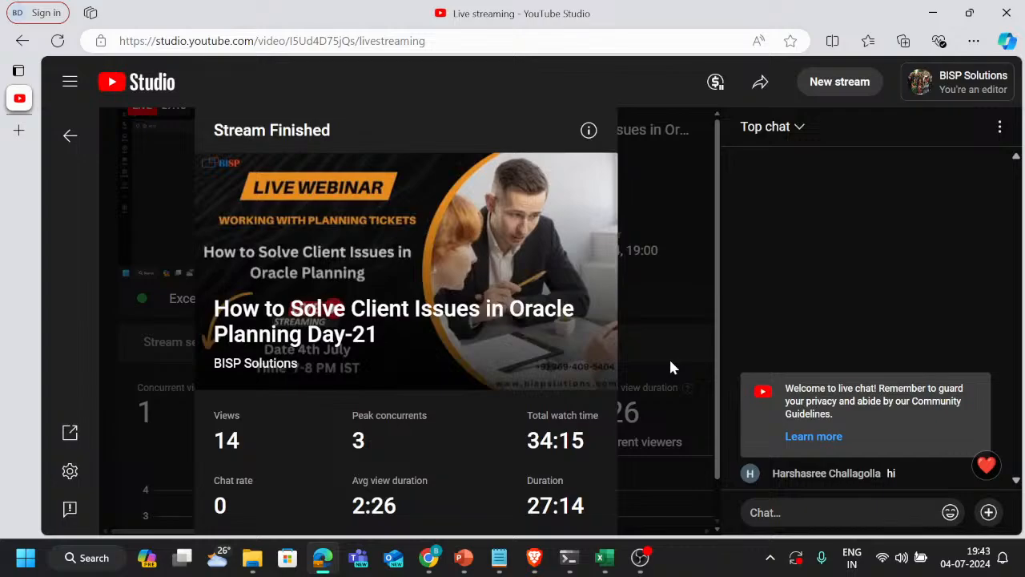
scroll(517, 348, "down", 1)
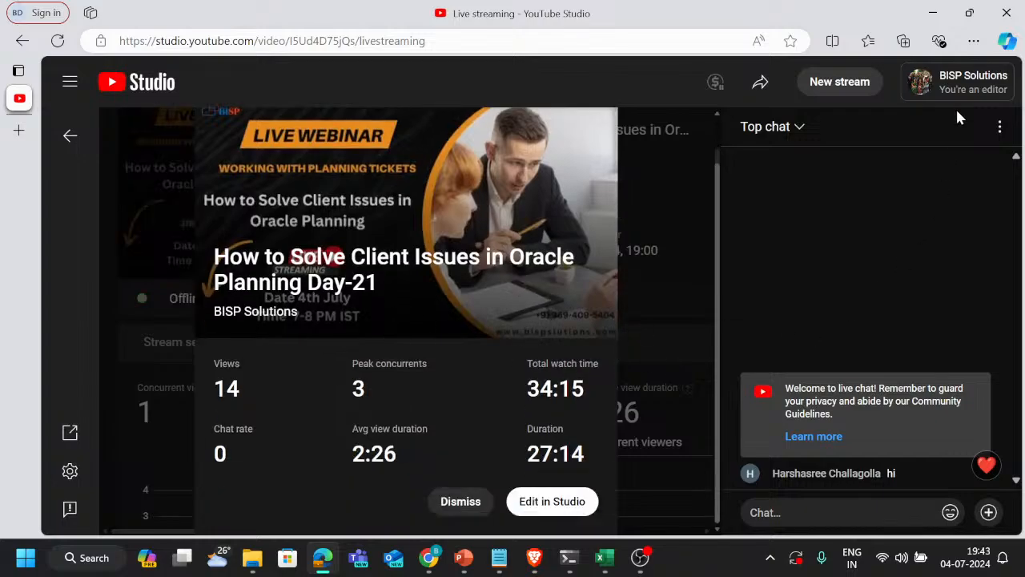